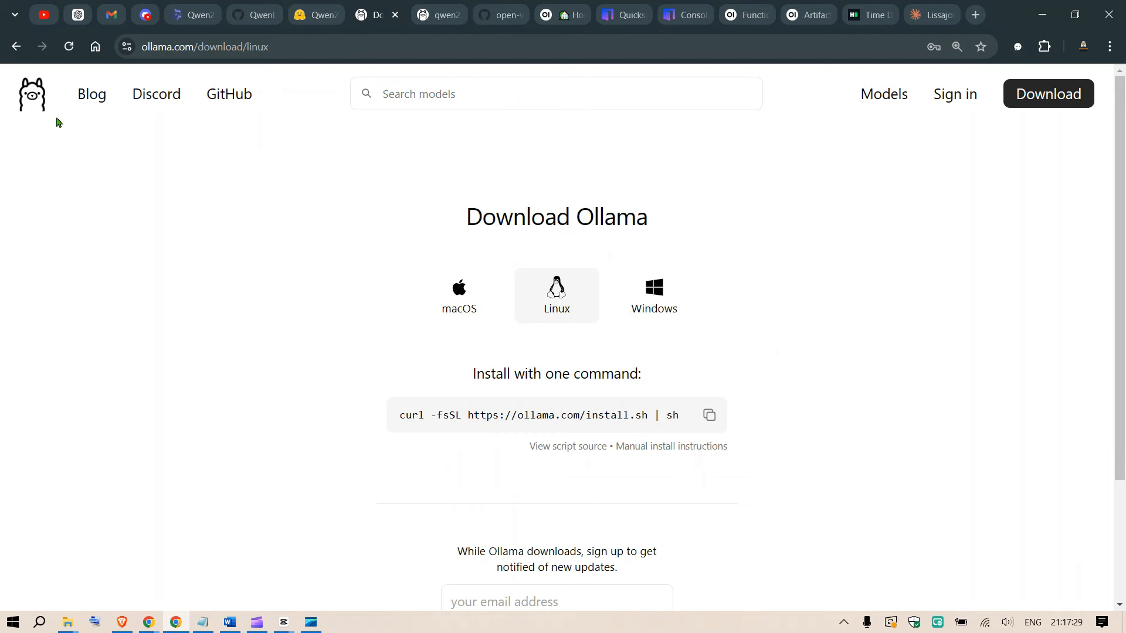
Review Ollama's Windows and macOS download options and copy the Linux install command.
click(33, 98)
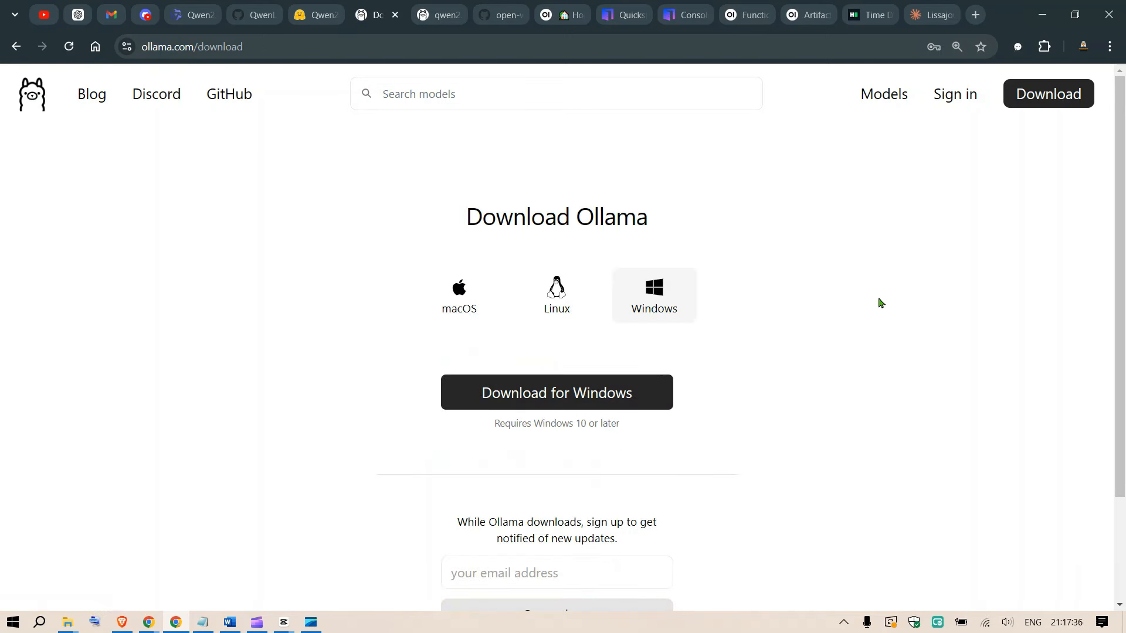
click(652, 298)
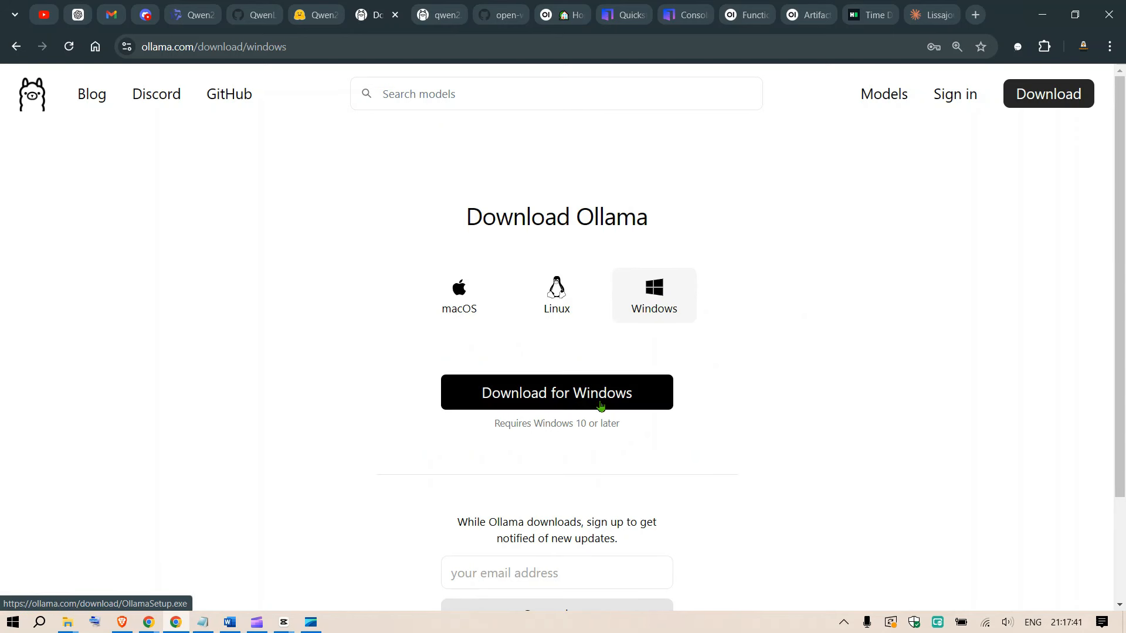
click(492, 301)
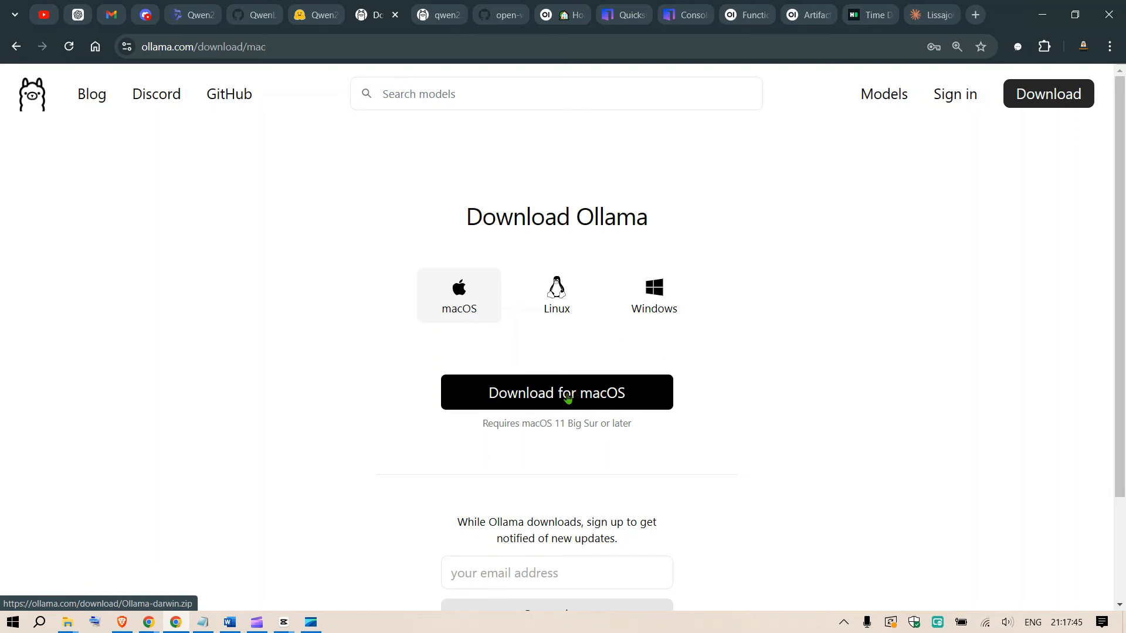
click(558, 289)
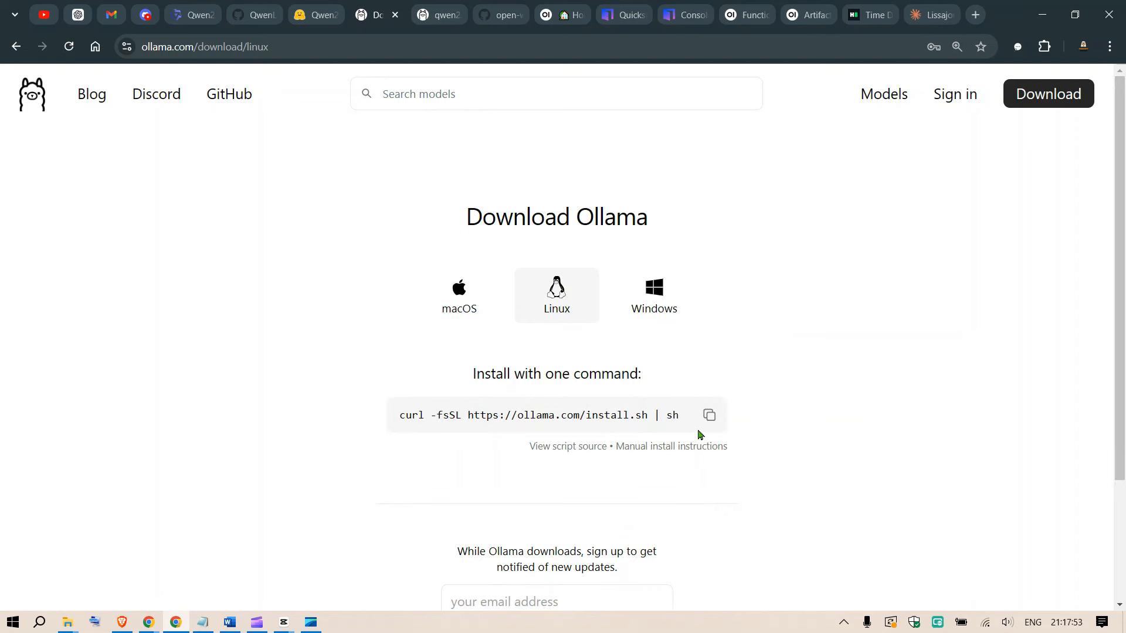
click(709, 415)
Browse Ollama's model library and open the qwen2.5-coder model page.
click(898, 109)
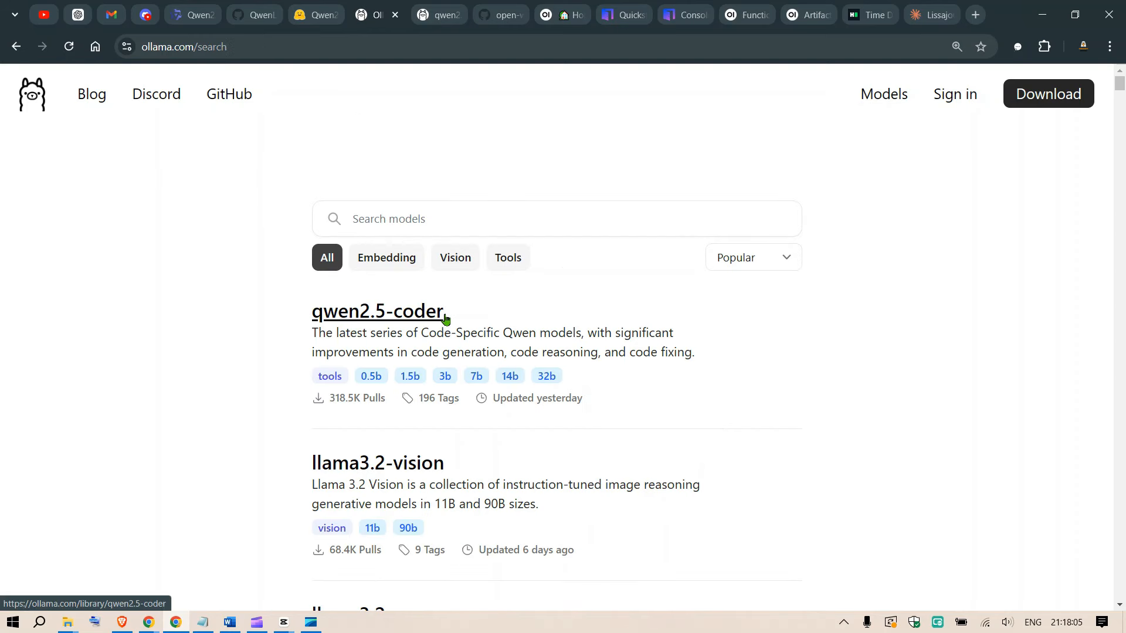
click(760, 258)
click(950, 396)
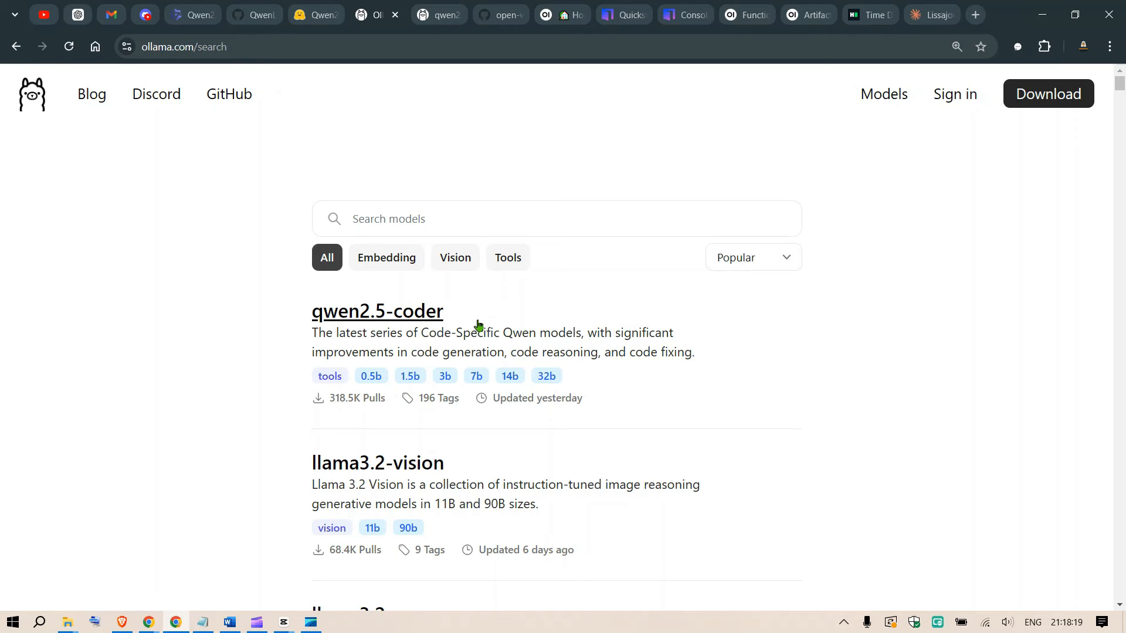
click(420, 318)
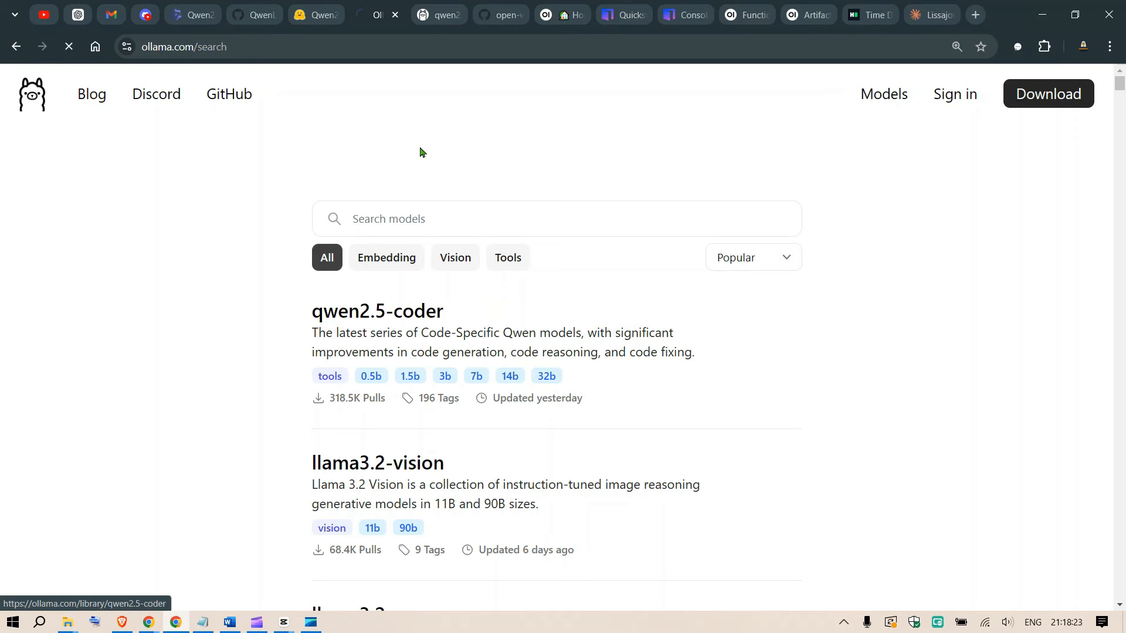
scroll(789, 270, down, 4)
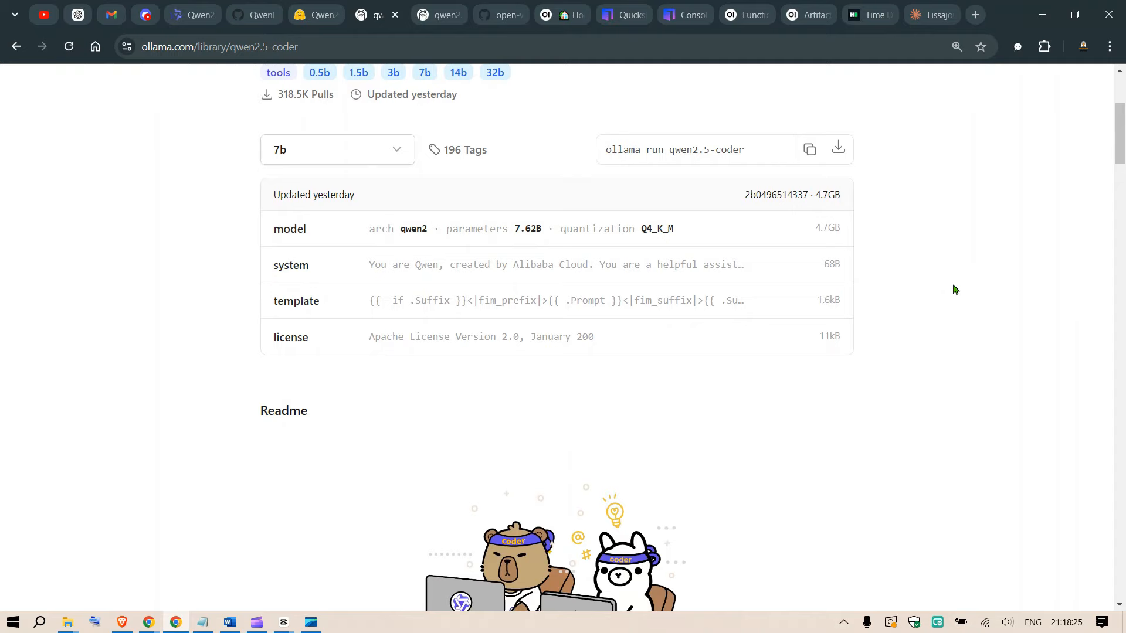
scroll(956, 288, up, 2)
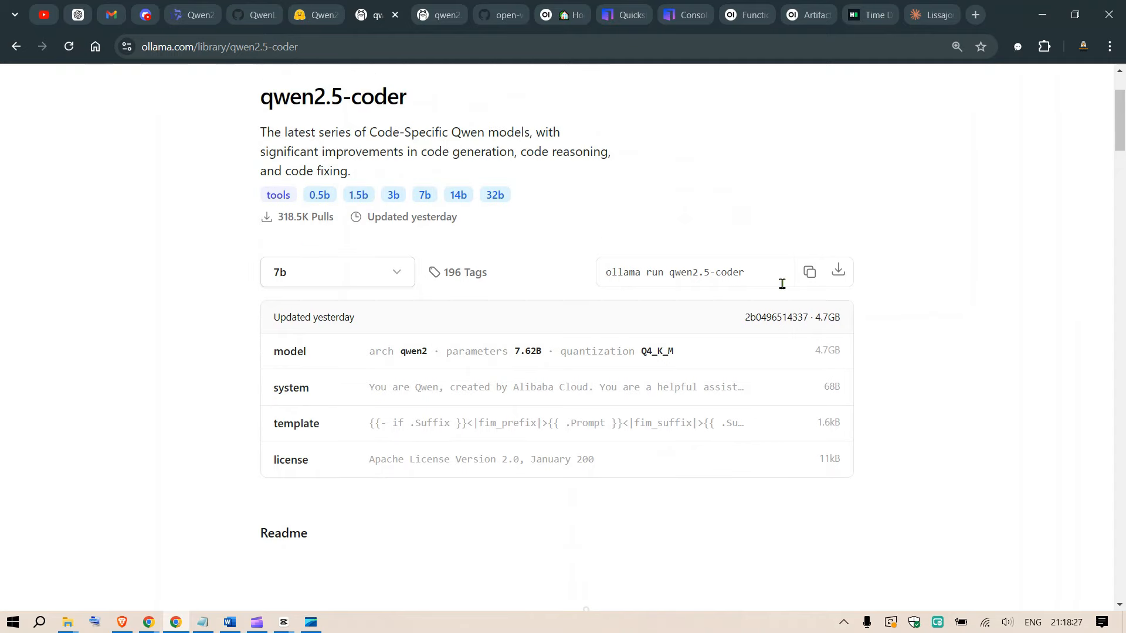
Select the 32b variant of qwen2.5-coder and copy its command, ollama run qwen2.5-coder:32b.
drag(605, 273, 749, 275)
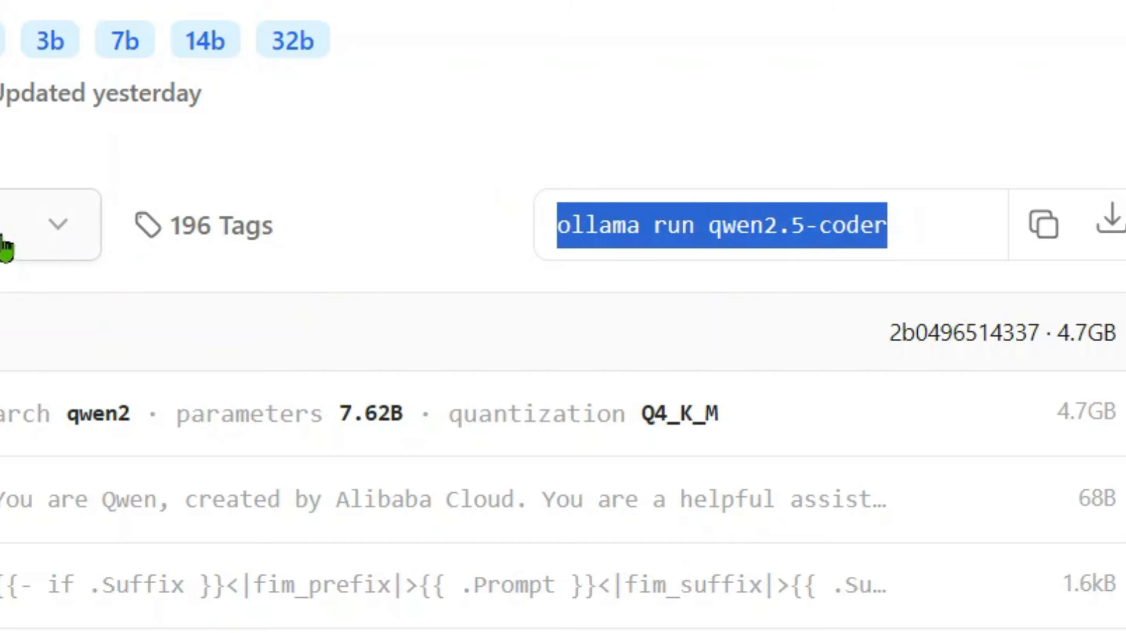
click(2, 241)
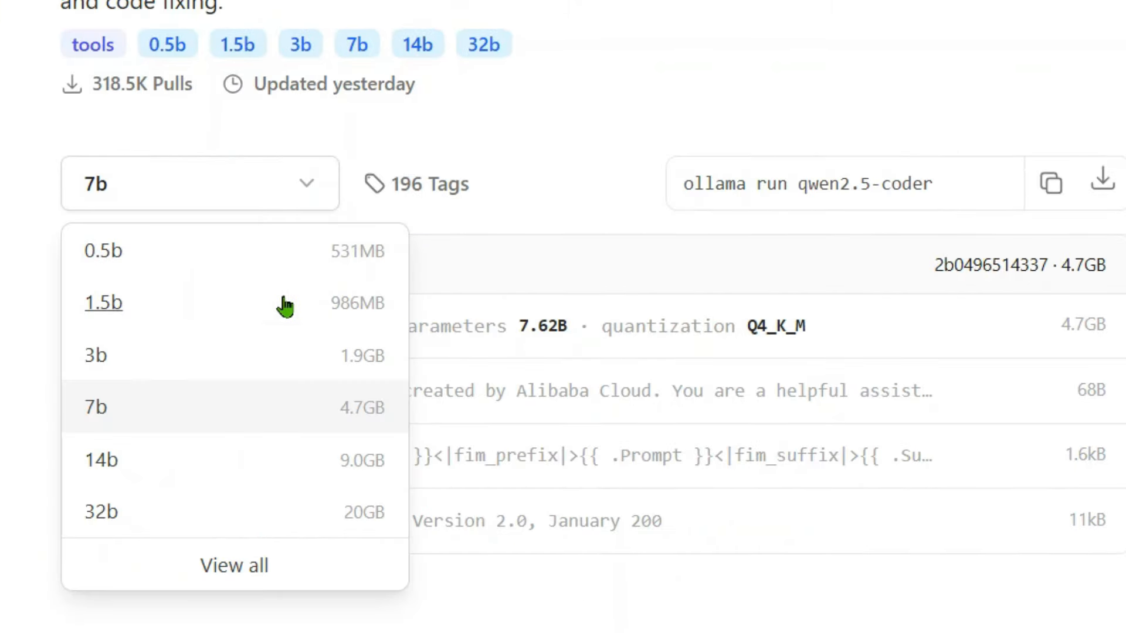
click(125, 521)
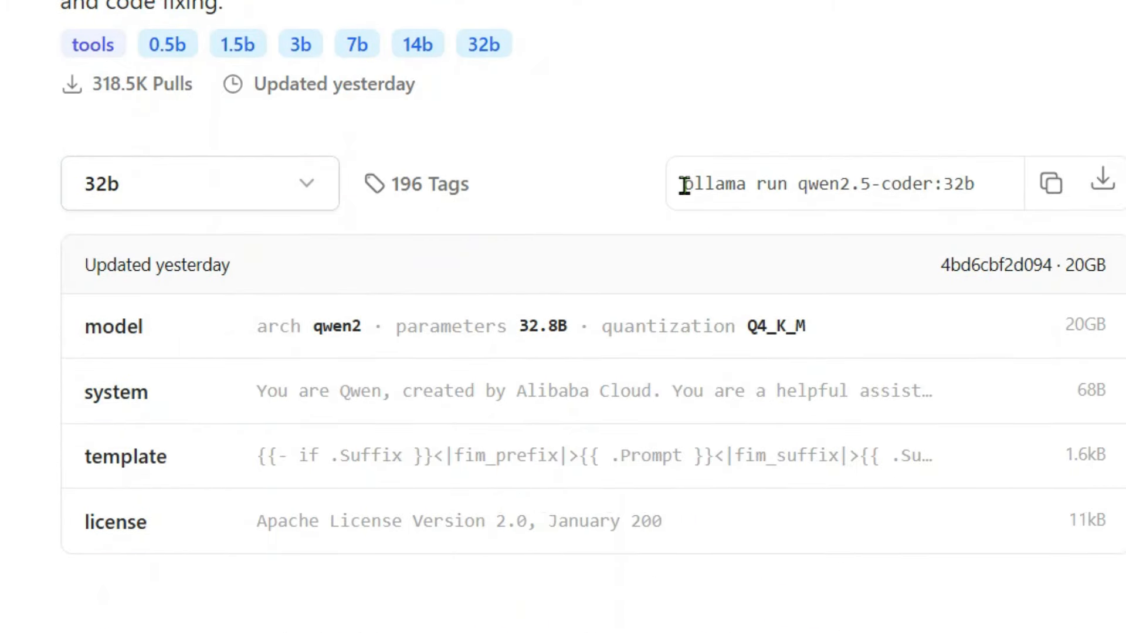
drag(684, 184, 997, 176)
click(1056, 195)
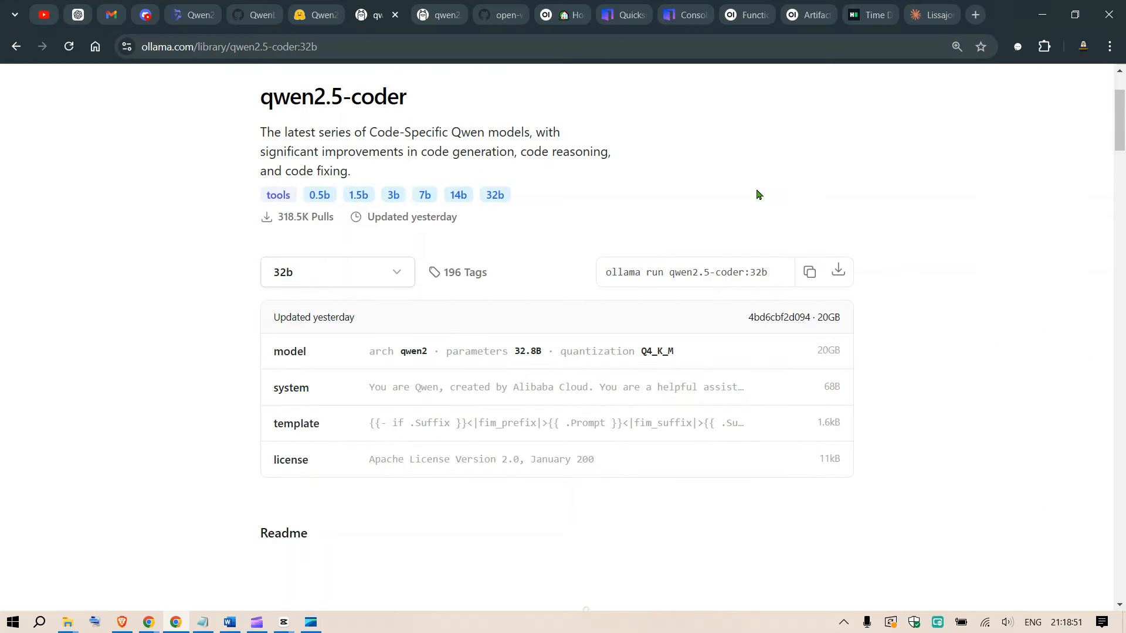
Switch to the Novita AI console and choose the 1x A100 SXM4 80GB server for a new GPU instance.
click(672, 8)
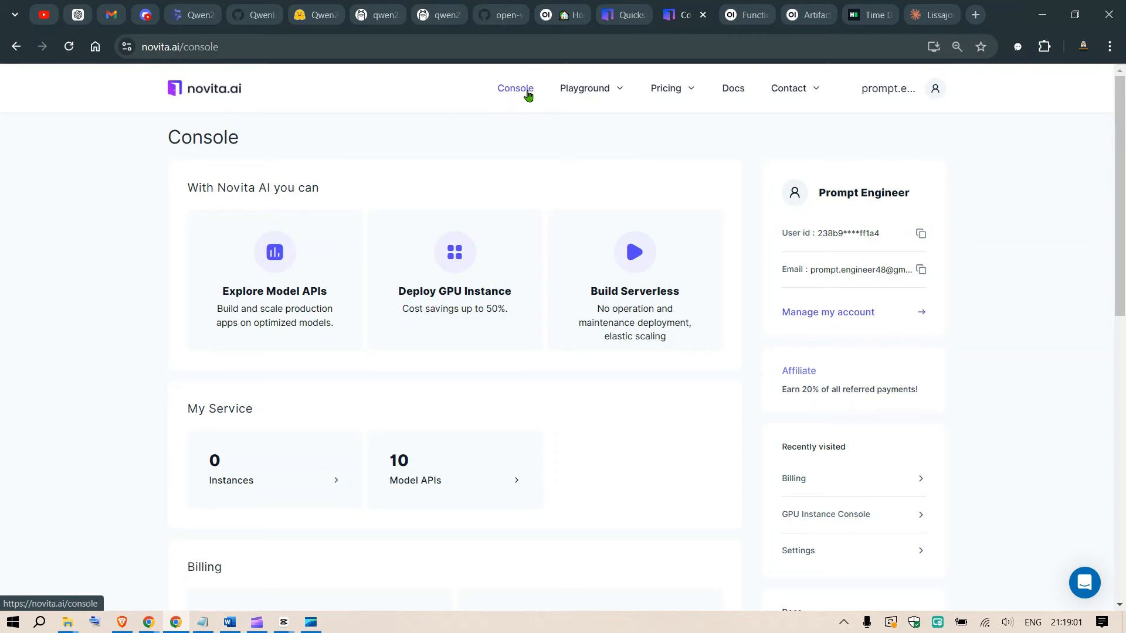
click(453, 287)
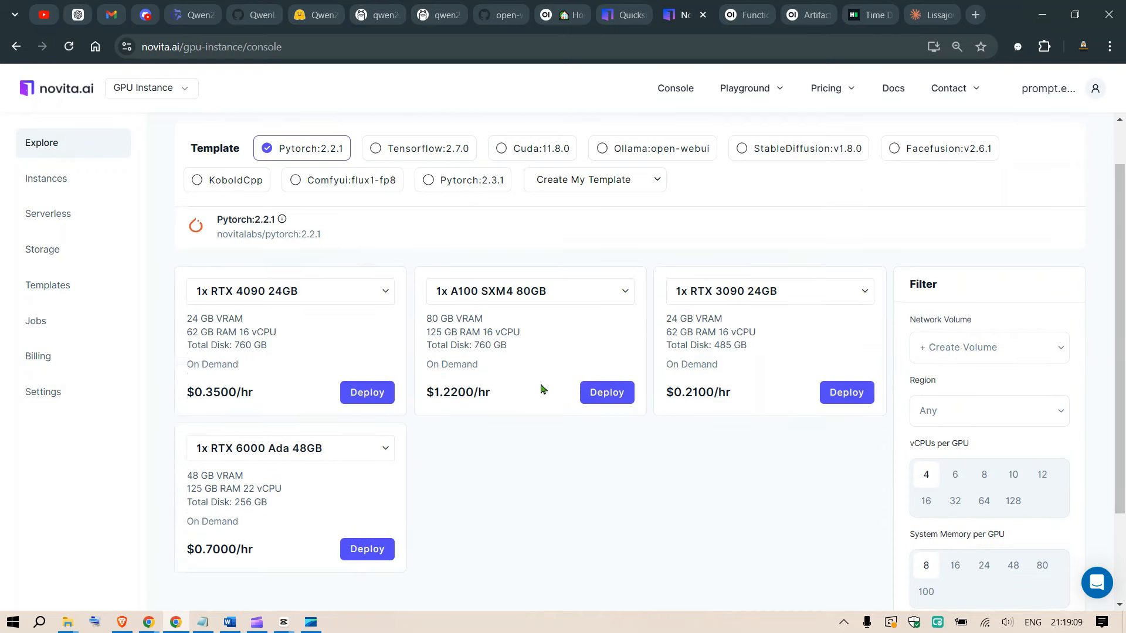
scroll(543, 389, down, 2)
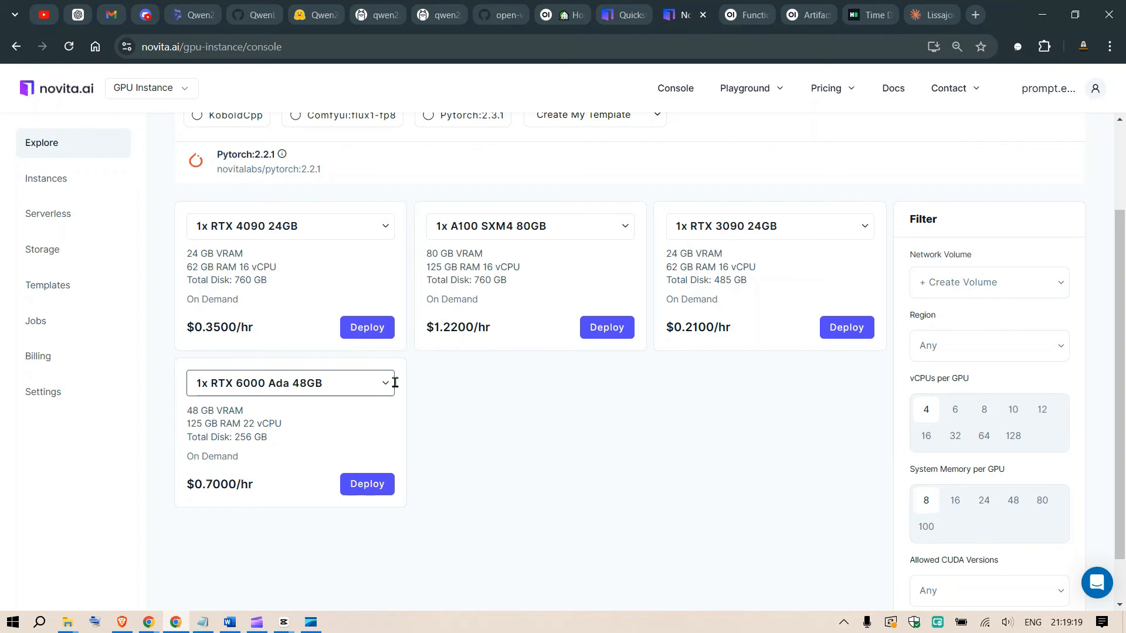
click(606, 332)
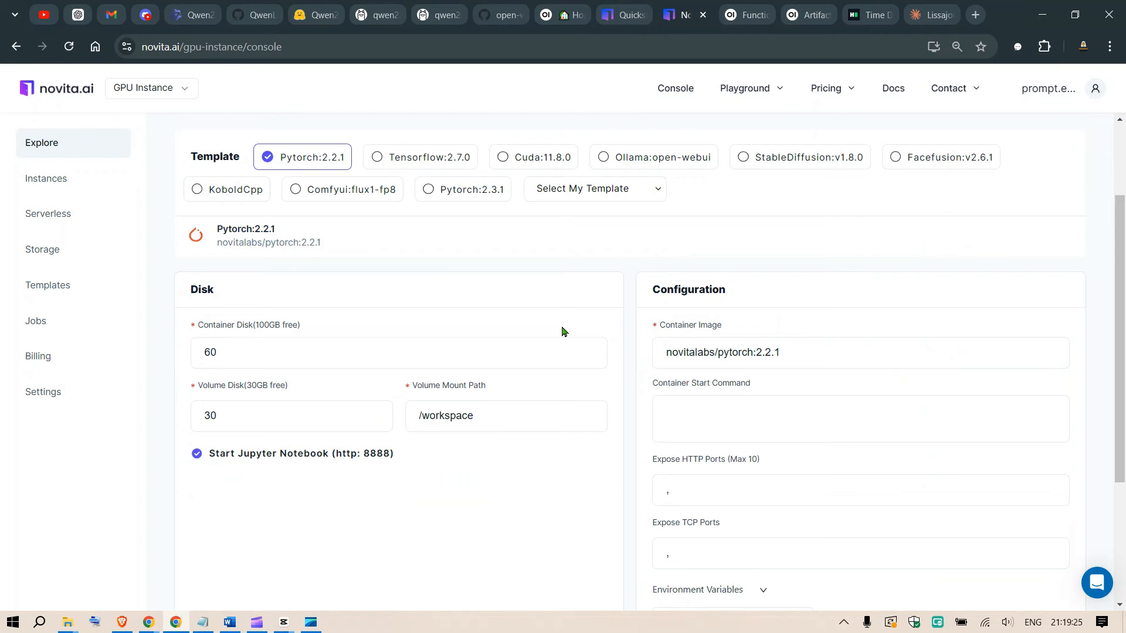
Set both the container disk and the volume disk of the instance to 200 GB.
click(551, 353)
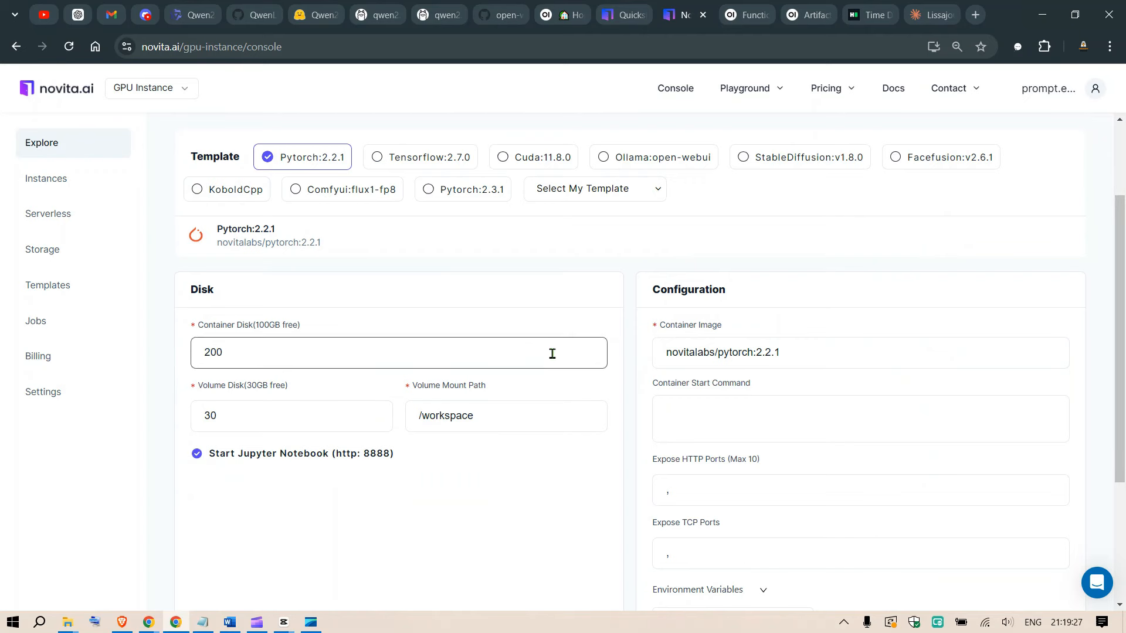
scroll(552, 353, down, 2)
click(290, 293)
key(BackSpace)
key(BackSpace)
text(20)
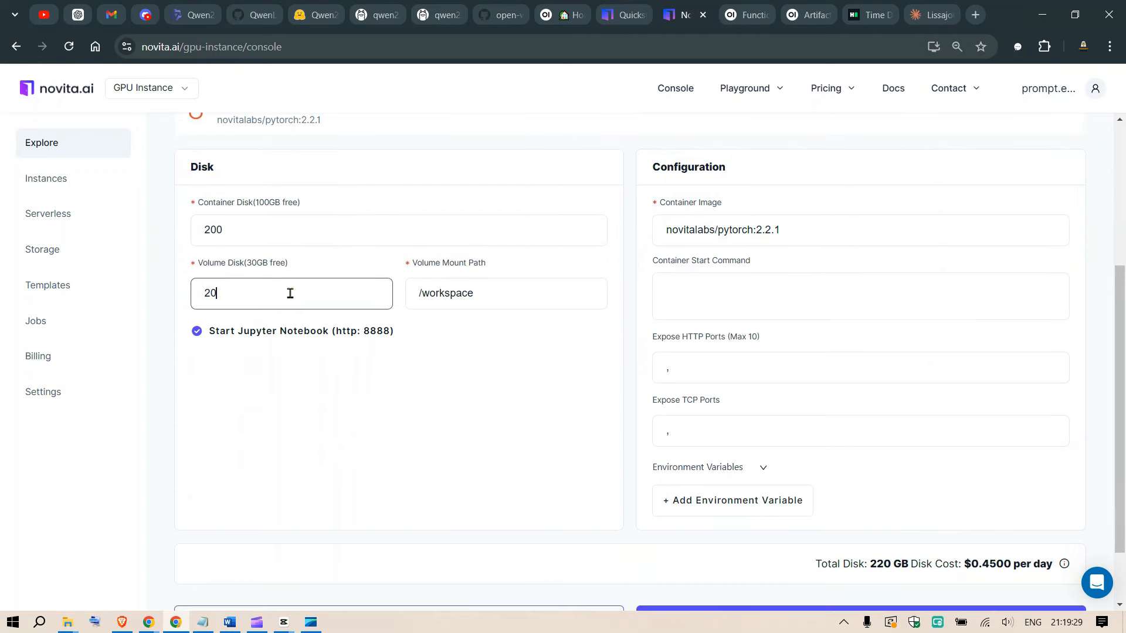
text(0)
Add 9005 to the instance's exposed HTTP ports and check the Open WebUI GitHub page.
click(868, 365)
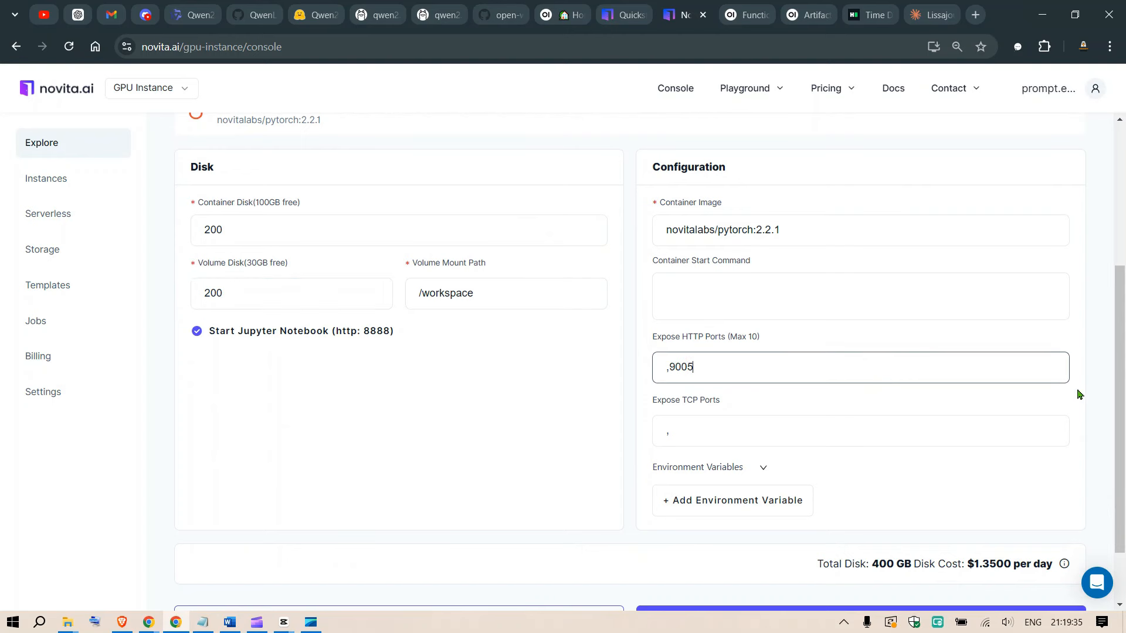
click(1100, 401)
scroll(855, 395, up, 1)
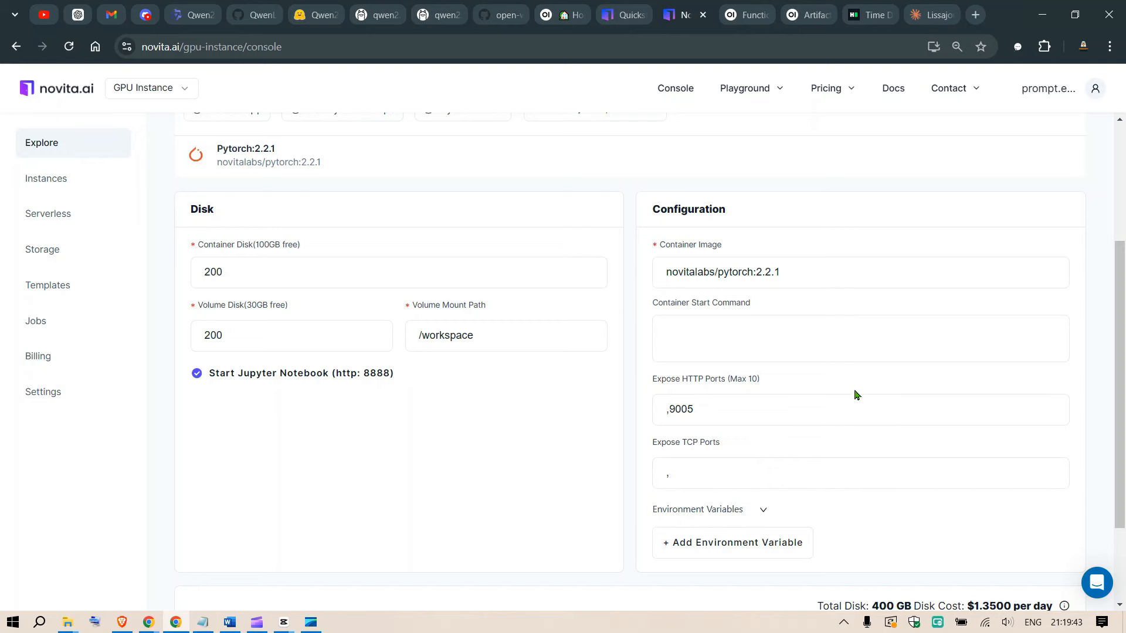
click(490, 15)
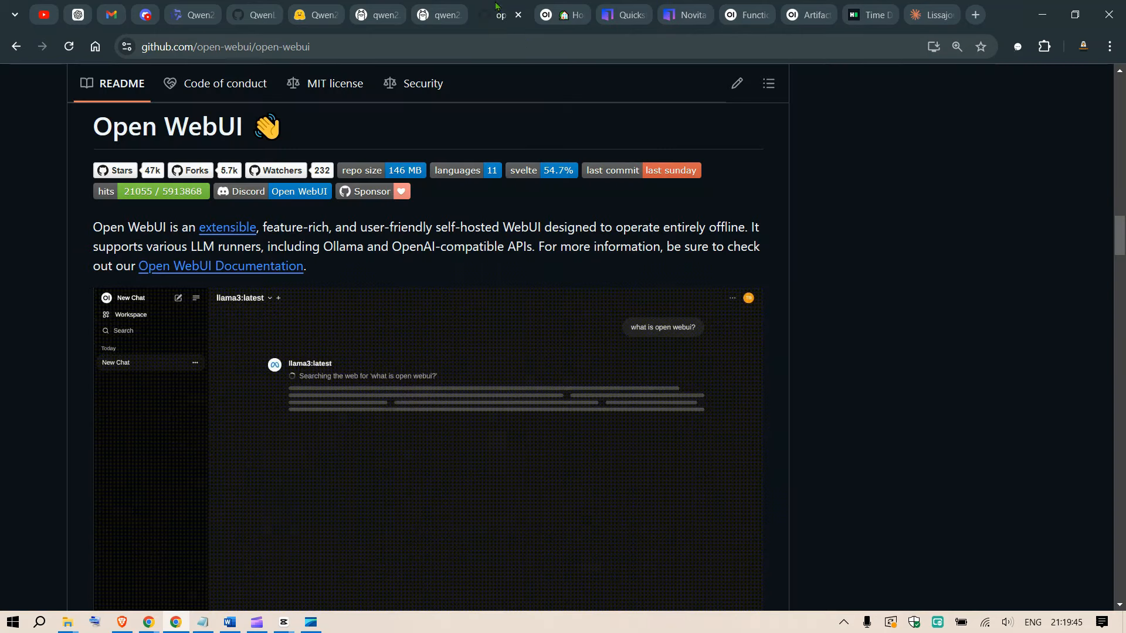
click(685, 15)
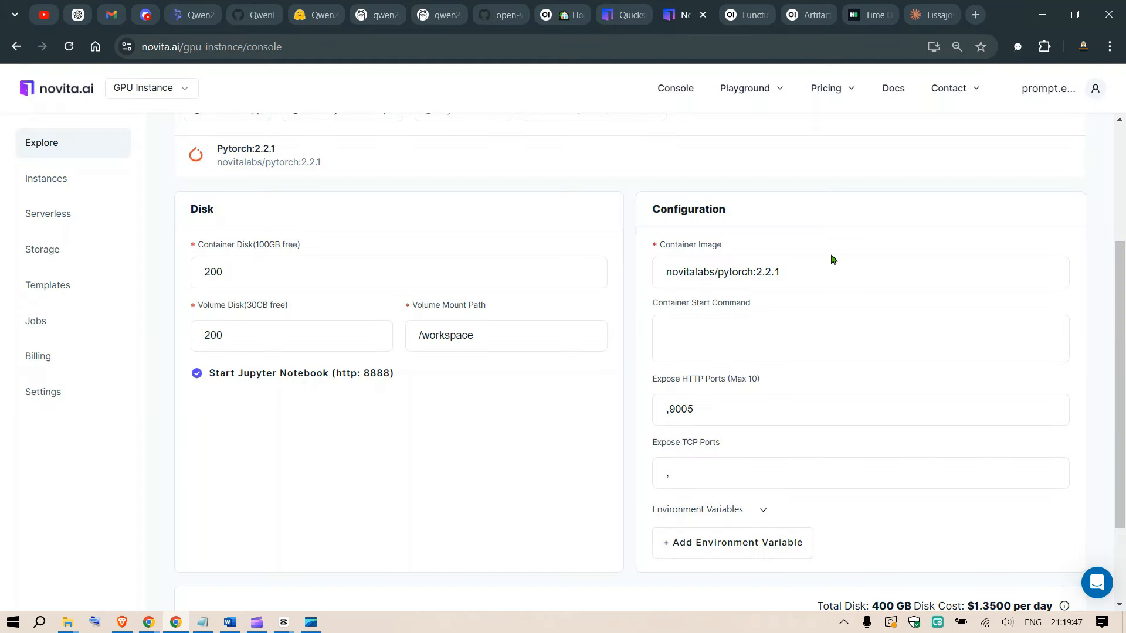
scroll(1090, 390, down, 2)
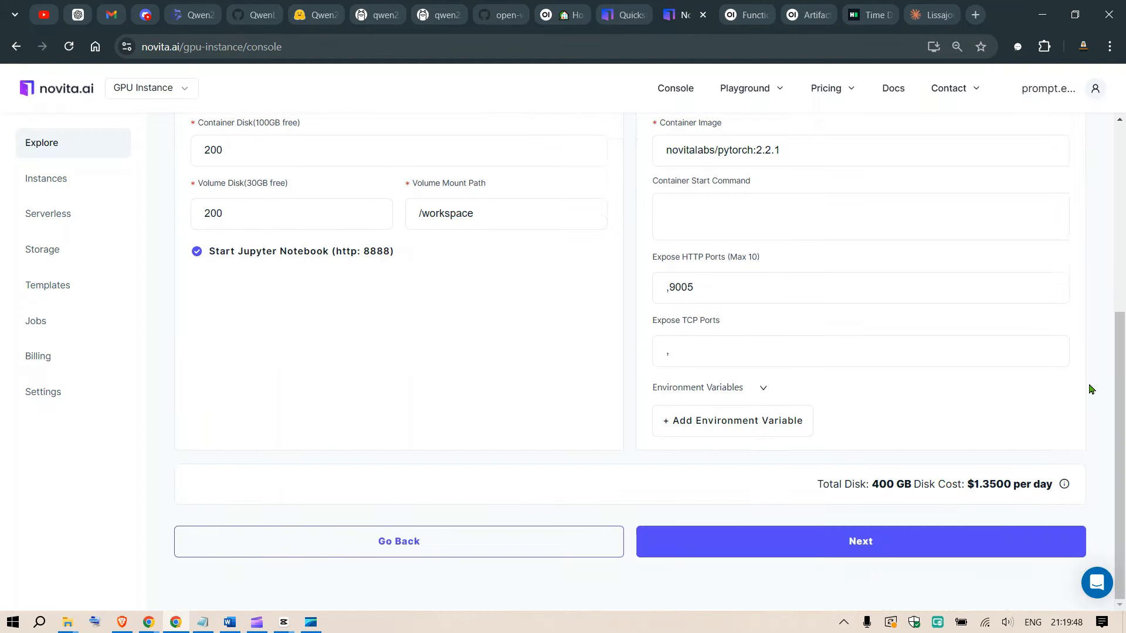
Proceed to the order summary, deploy the on-demand A100 instance and go to the instances list.
click(885, 537)
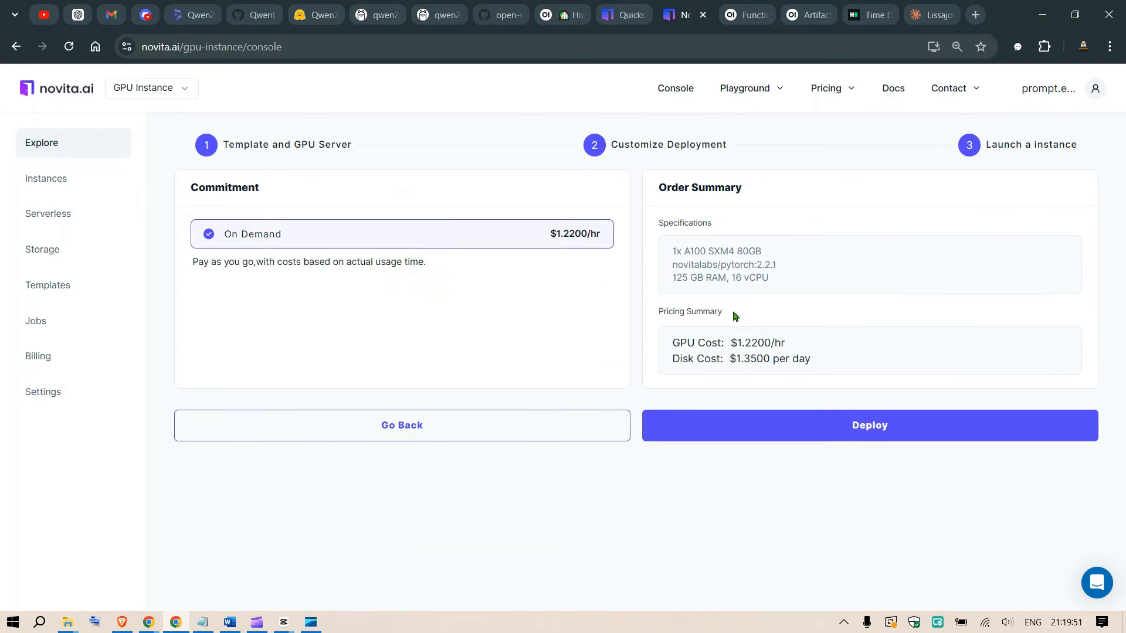
drag(732, 343, 818, 348)
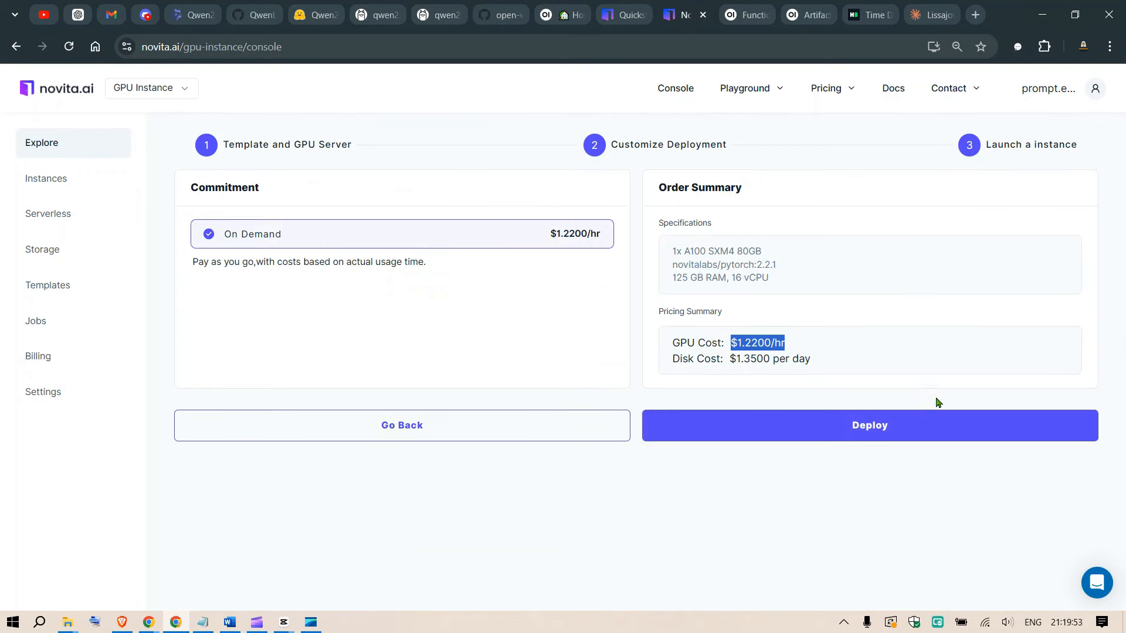
click(855, 424)
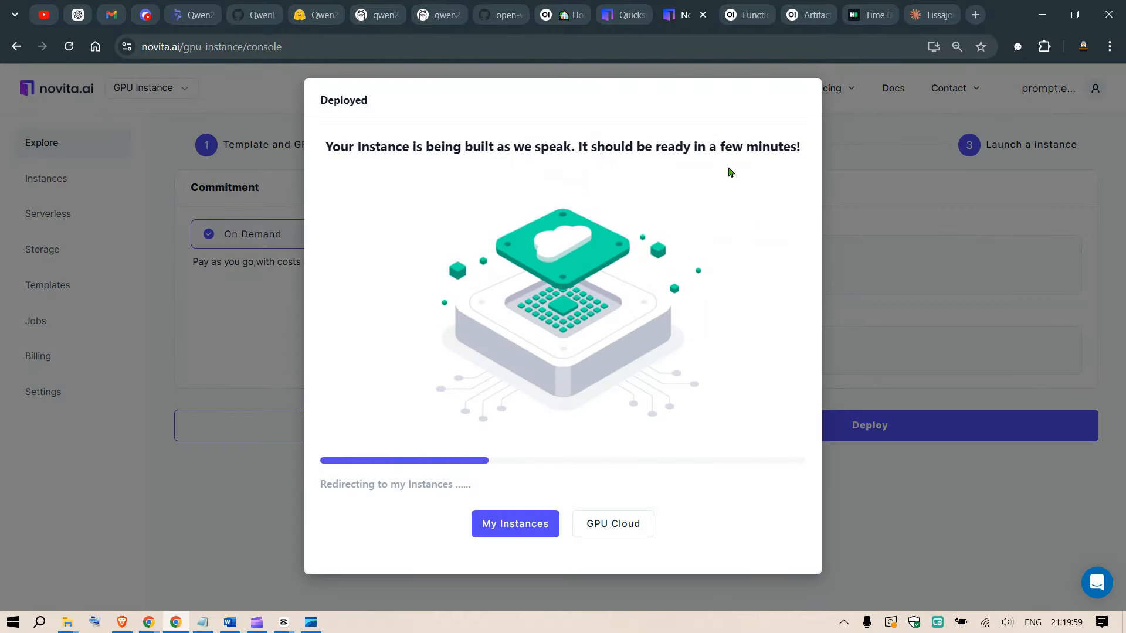
click(508, 524)
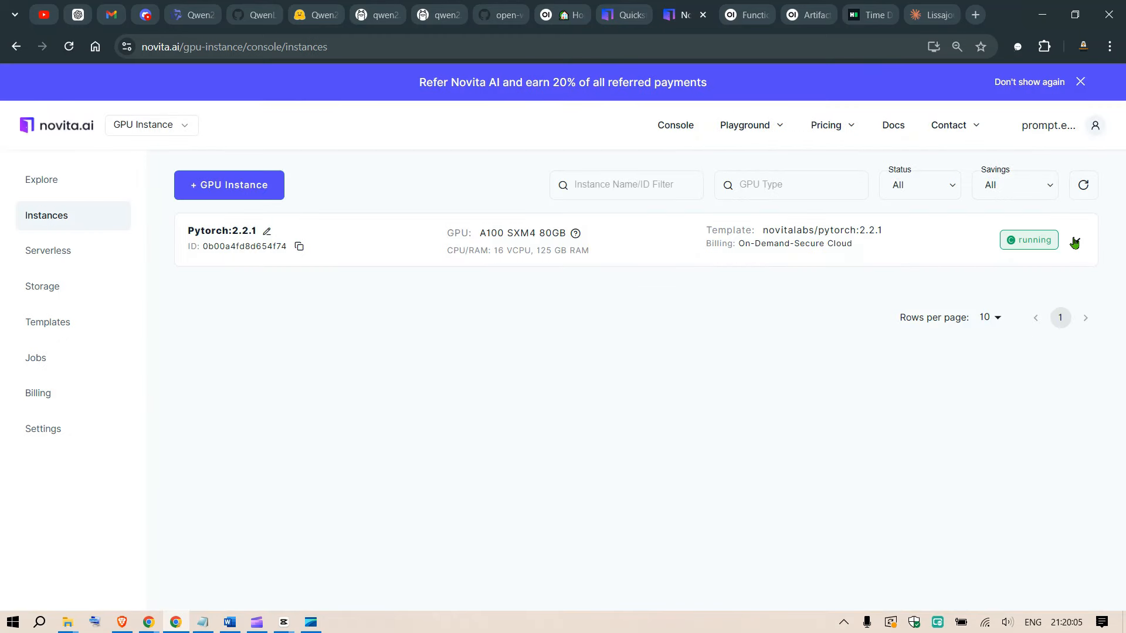
Expand the running Pytorch:2.2.1 instance, connect to its Jupyter Lab on port 8888 and decline the Jupyter news.
click(1075, 241)
click(1057, 334)
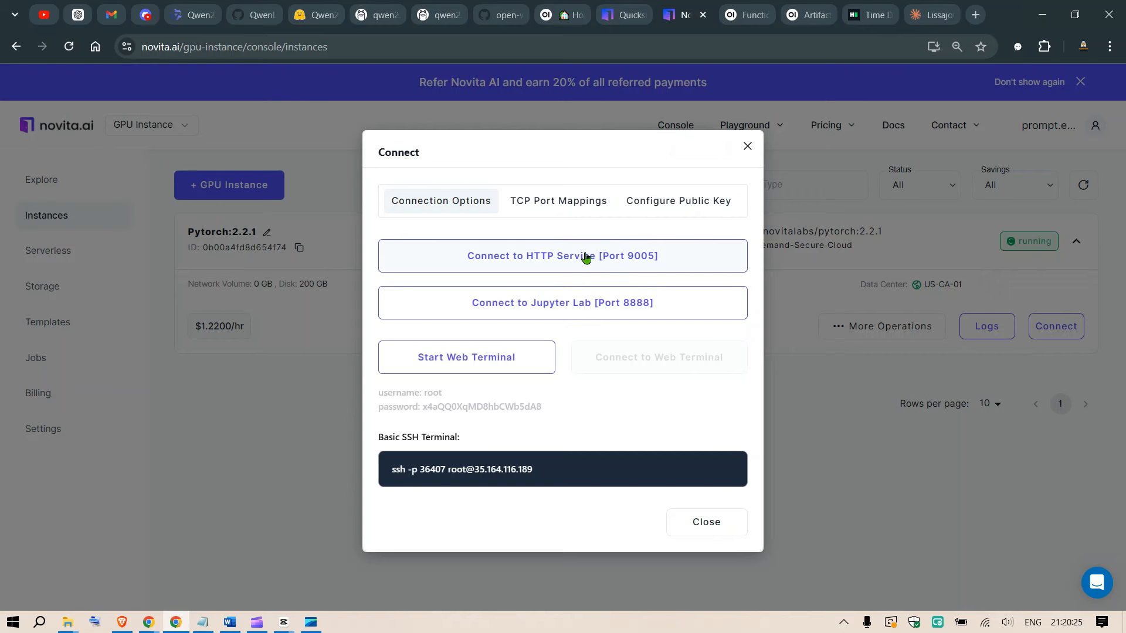
click(556, 306)
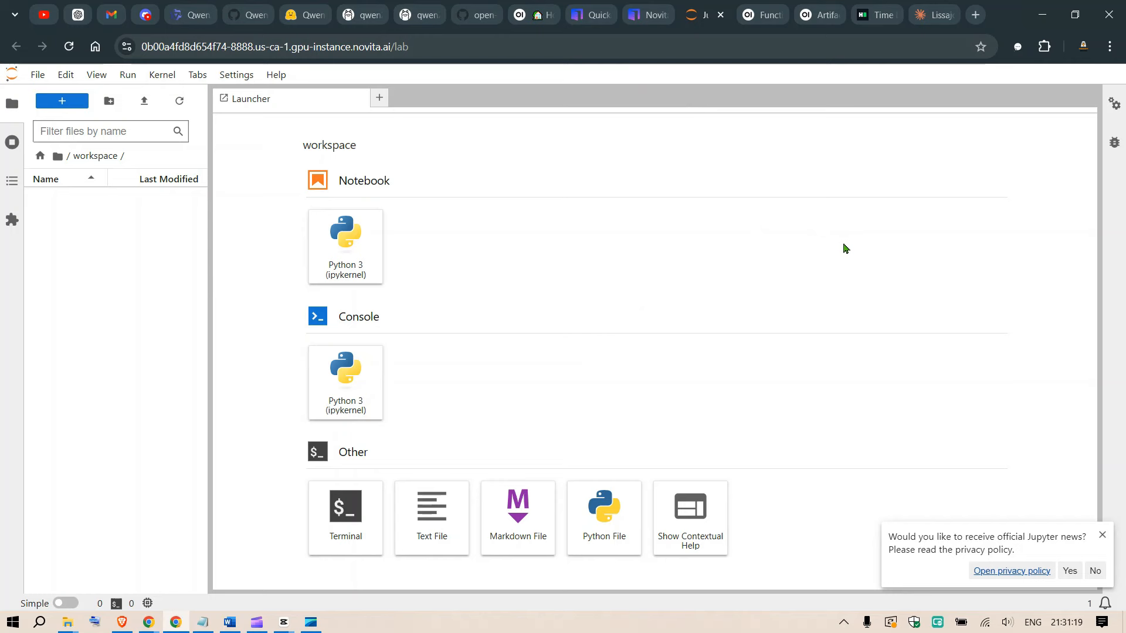
click(1096, 574)
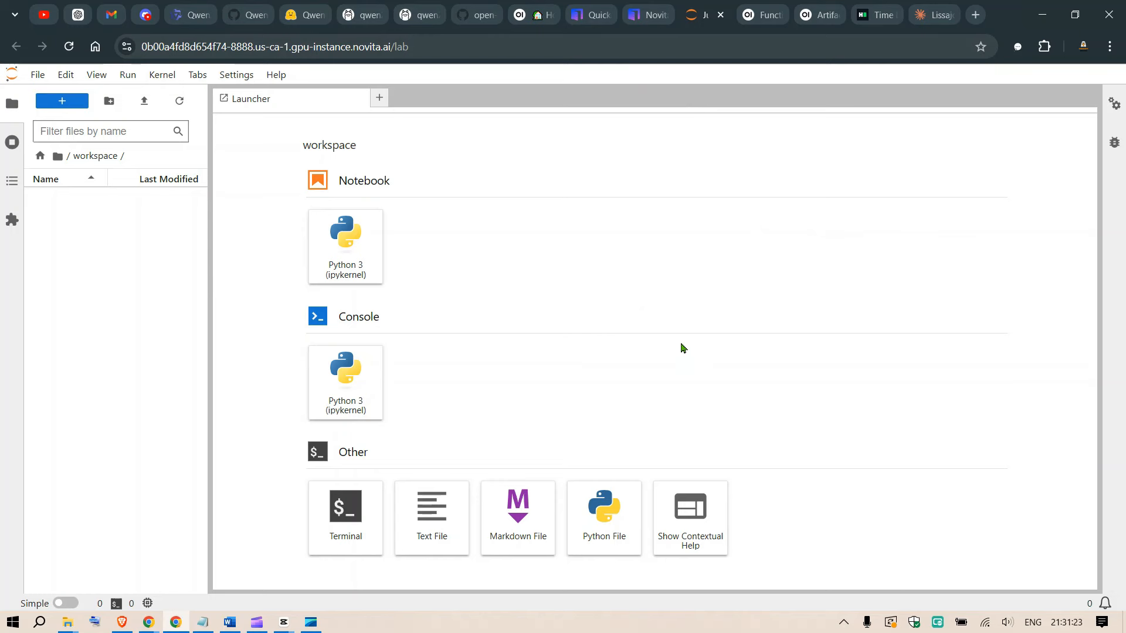
Check Open WebUI's pip install instructions, open a terminal in Jupyter Lab and enlarge the page to 150%.
click(480, 8)
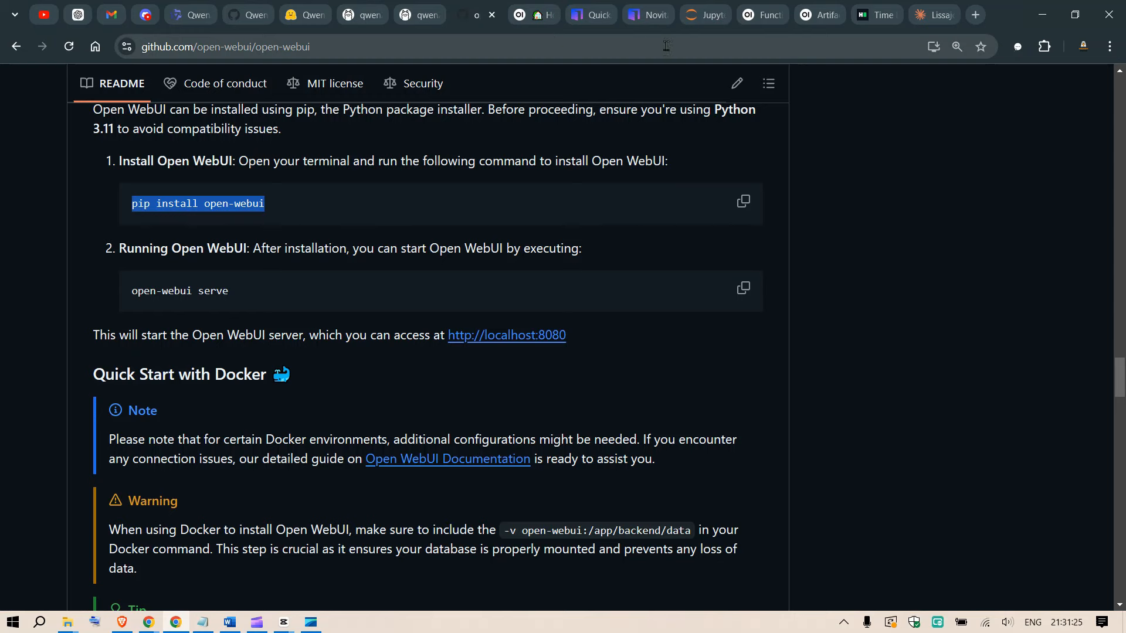
click(705, 6)
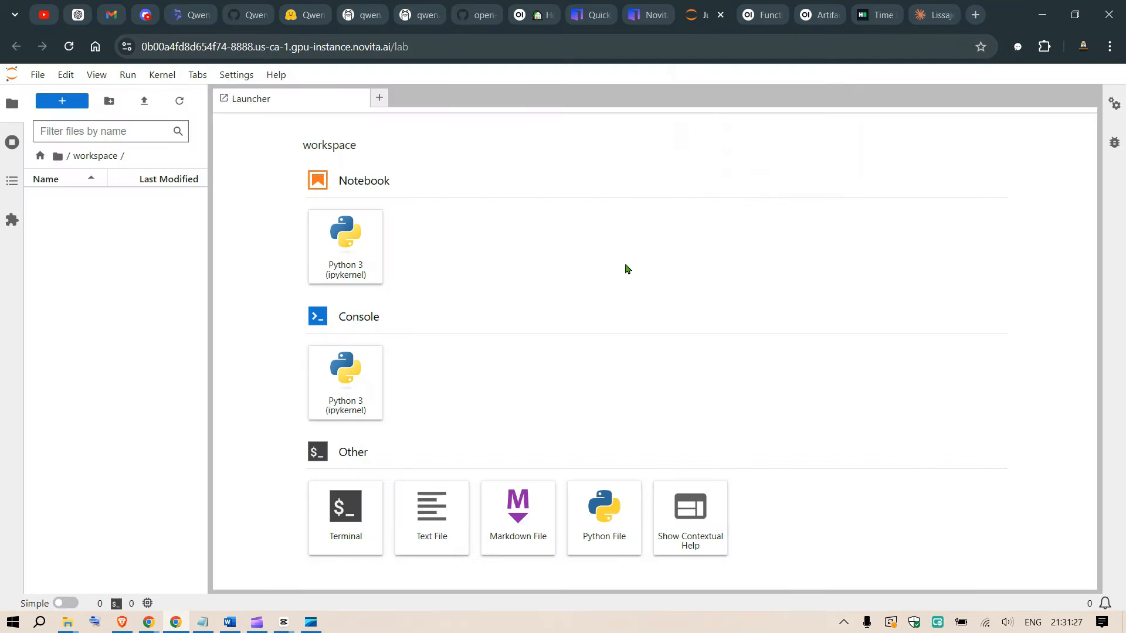
click(341, 518)
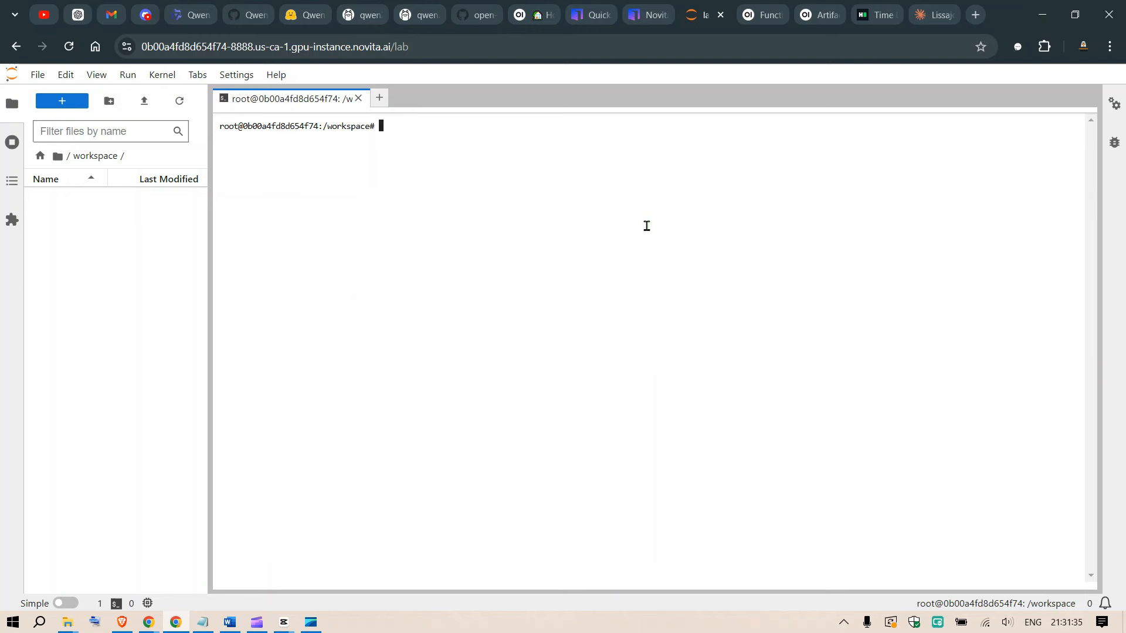
key(ctrl+equal)
key(ctrl+equal)
key(ctrl+equal)
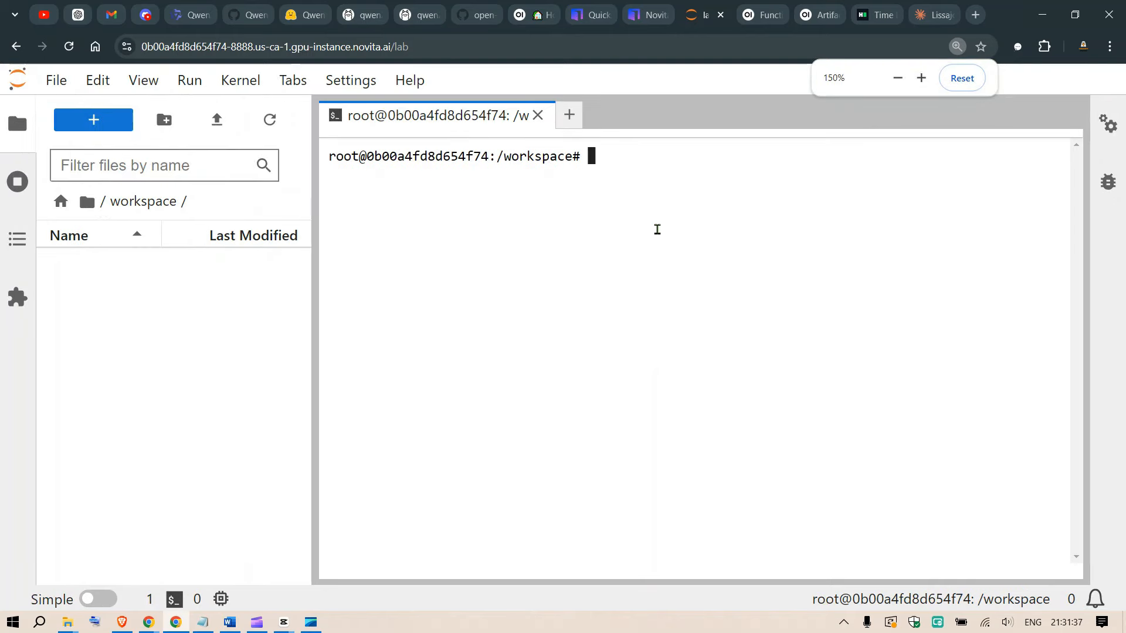
Refresh the instance's package lists with apt-get update in the terminal.
text(apt-get )
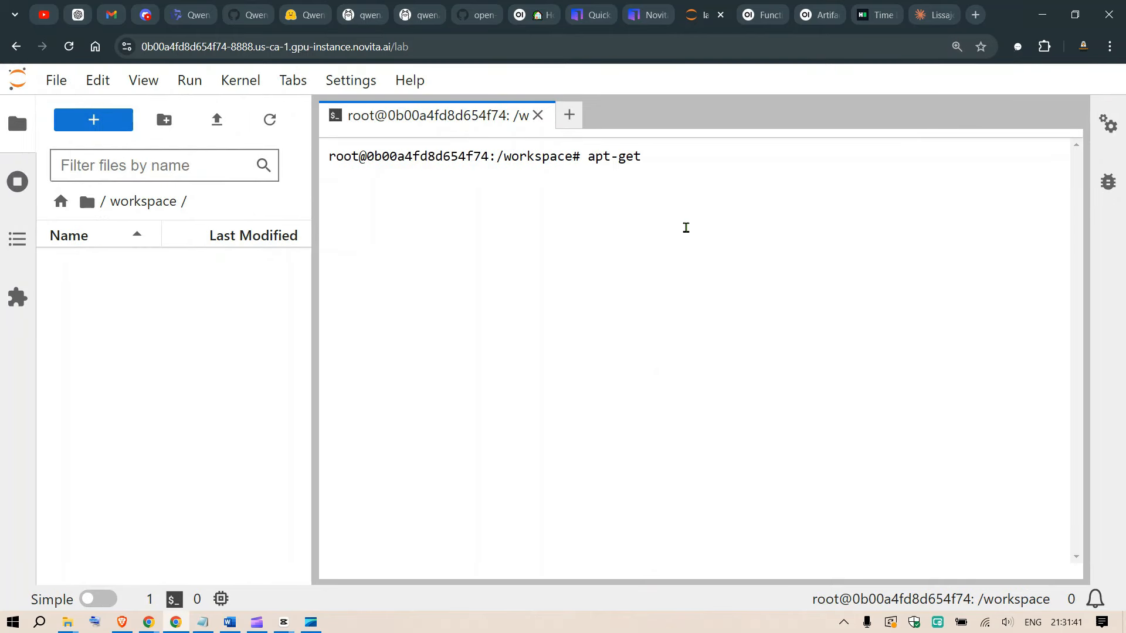
text(update)
key(Return)
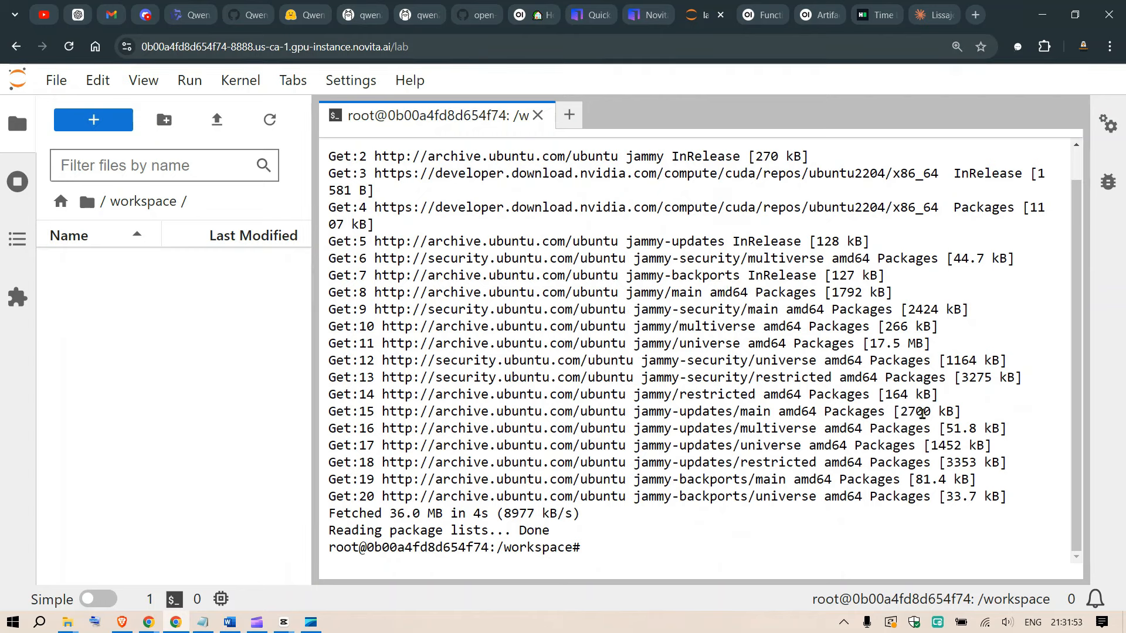
Install pip with apt-get install pip and accept the additional disk space it needs.
text(apt-get install pip)
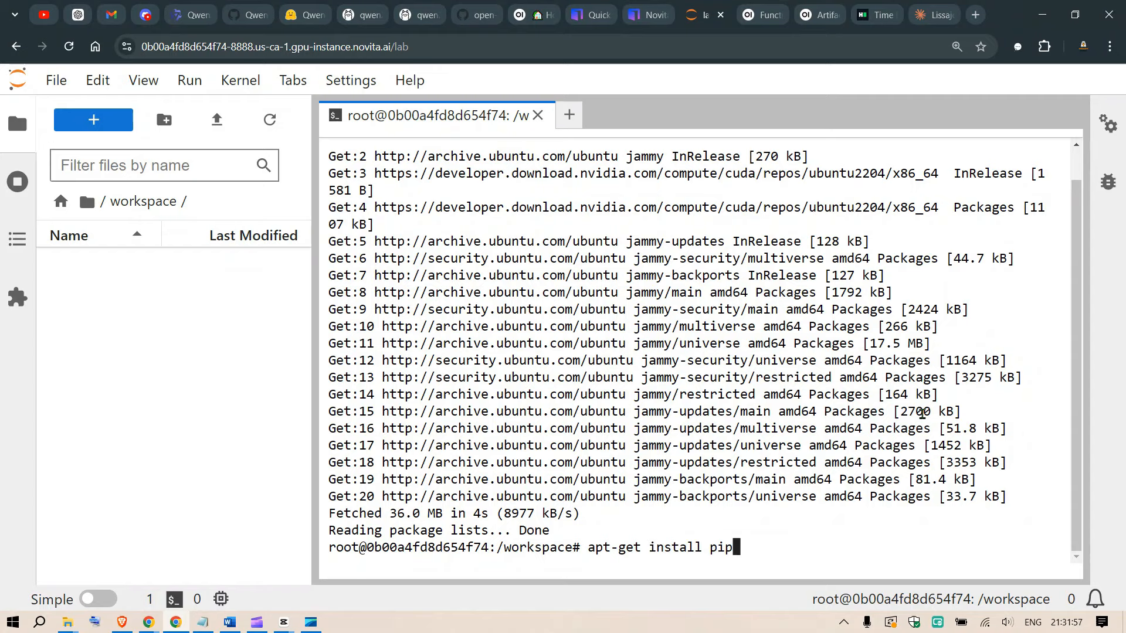
key(Return)
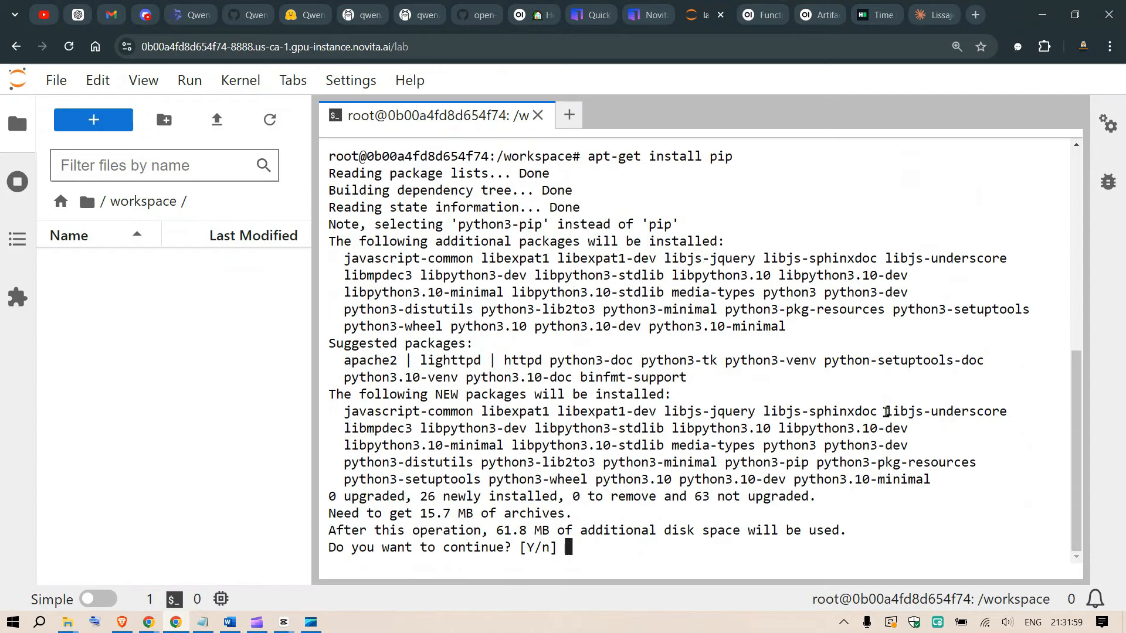
text(y)
key(Return)
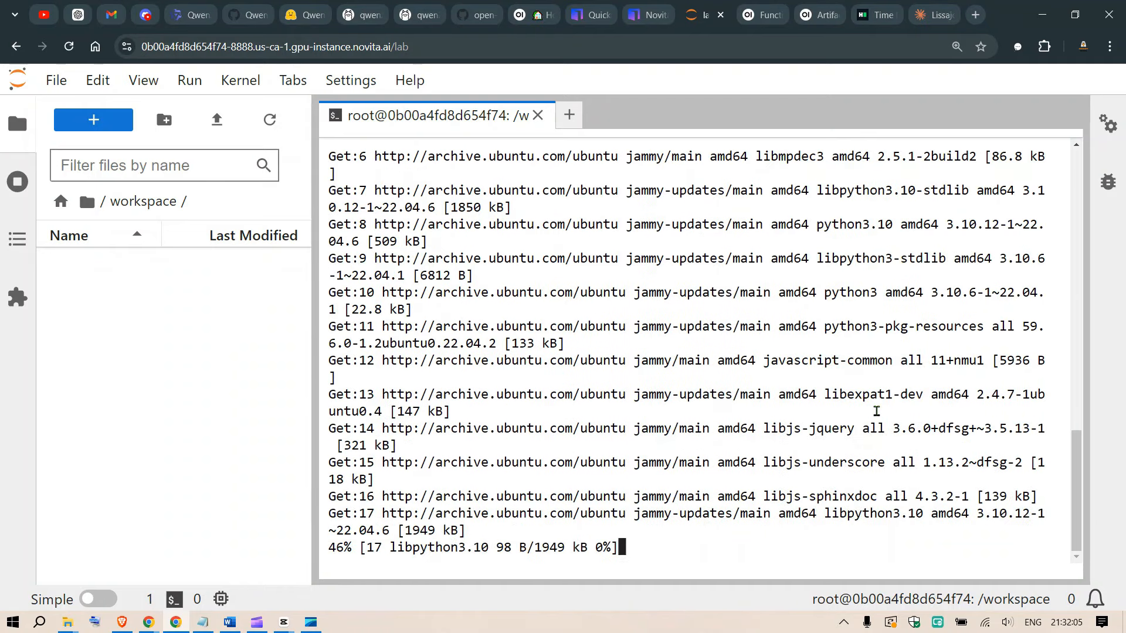
Check the "pip install open-webui" command on the Open WebUI GitHub page, then run conda in the Jupyter terminal to check its availability.
click(478, 14)
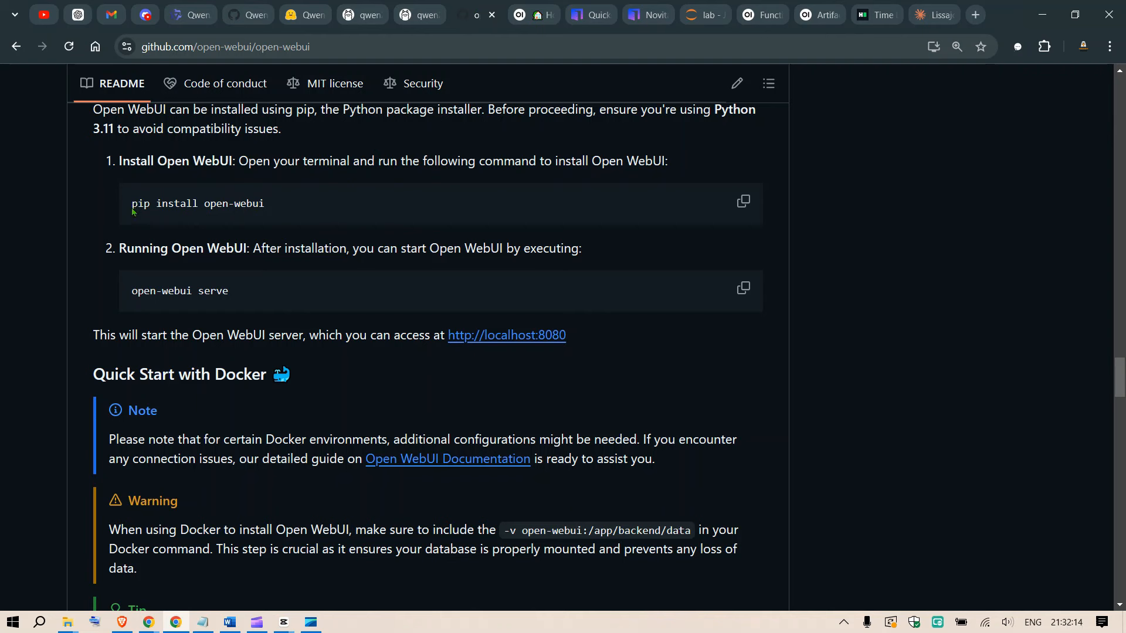
drag(137, 204, 269, 204)
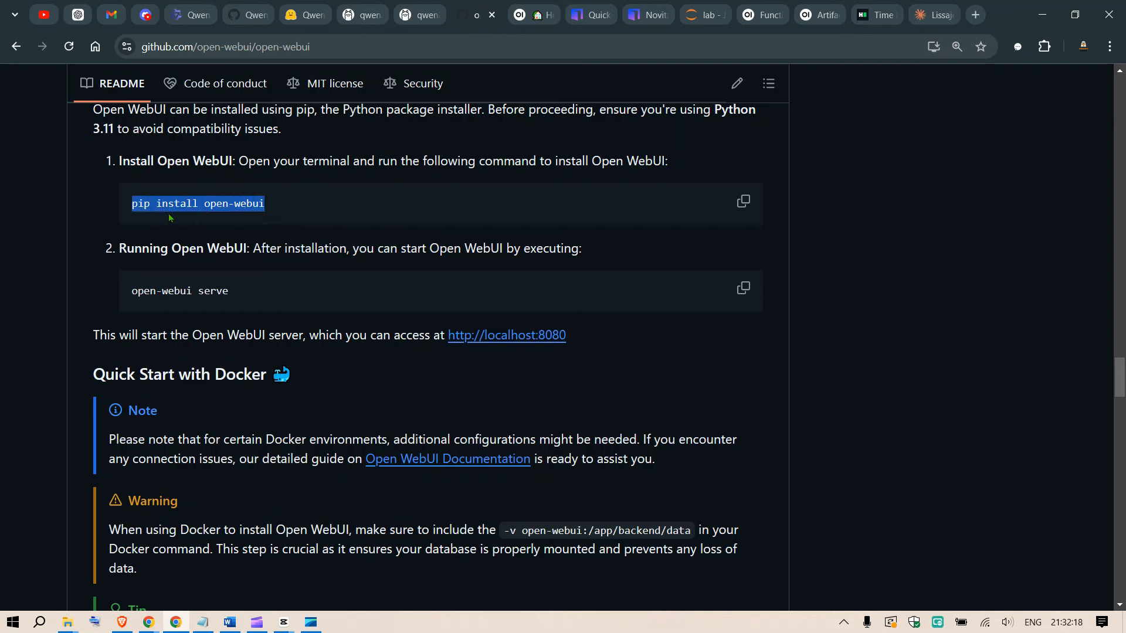
click(703, 15)
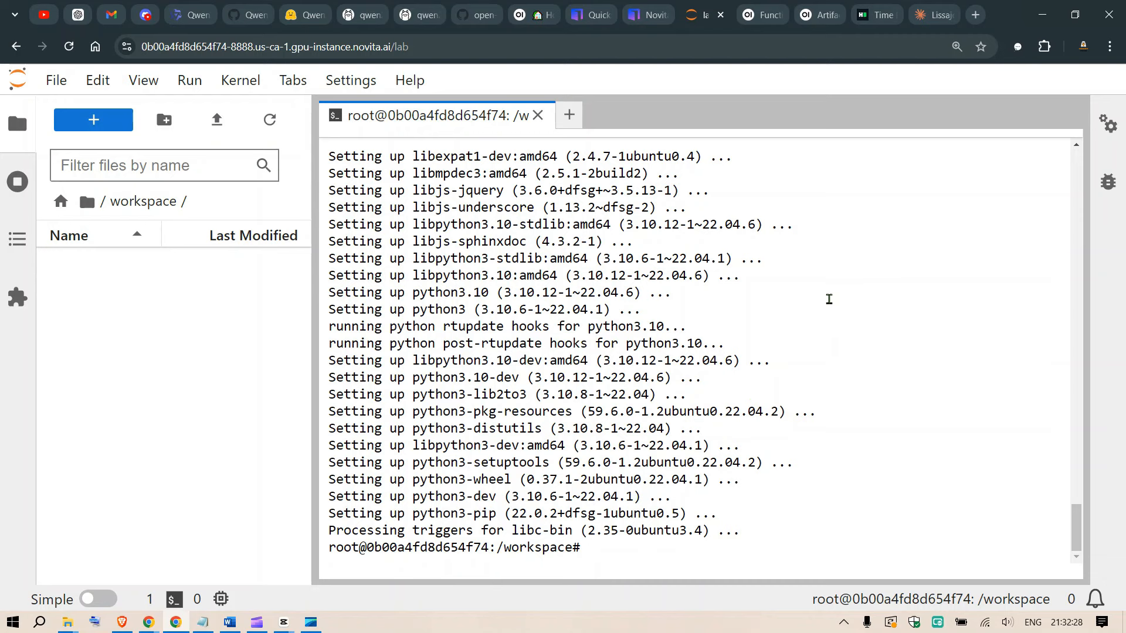
text(conda)
key(Return)
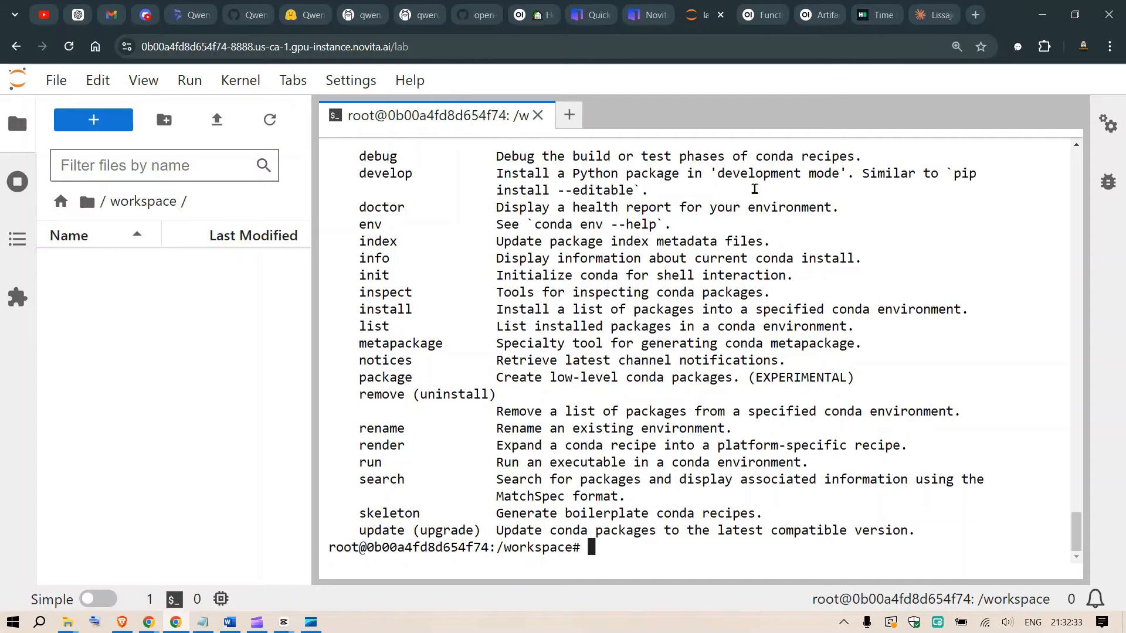
Search the web for "miniconda install" in a new browser tab and open Anaconda's Installing Miniconda page.
click(975, 14)
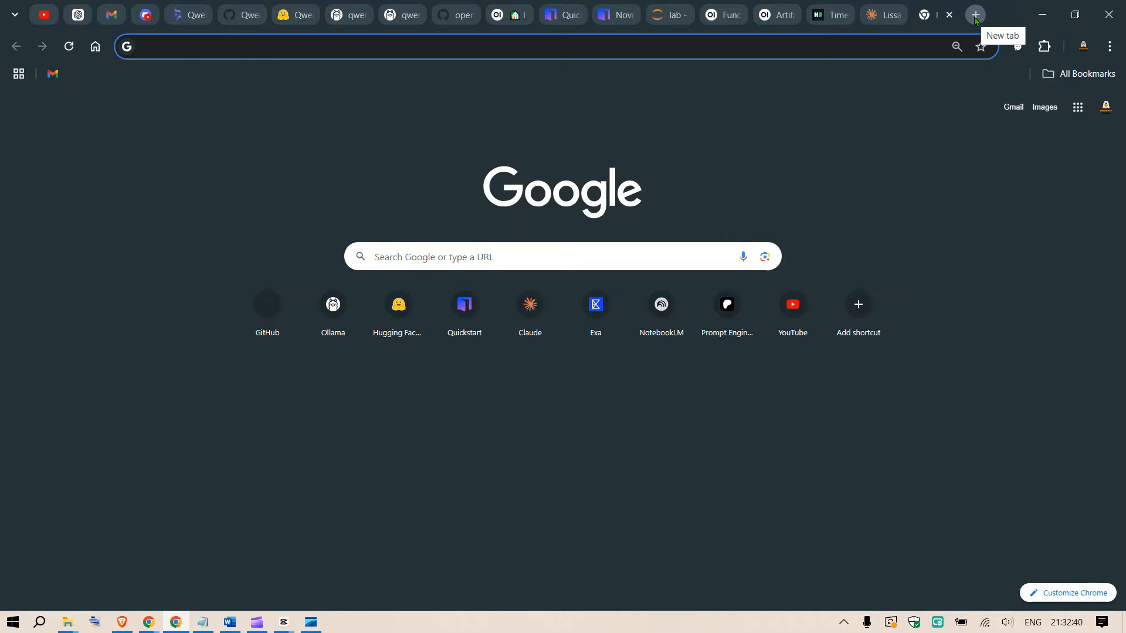
text(minis)
key(BackSpace)
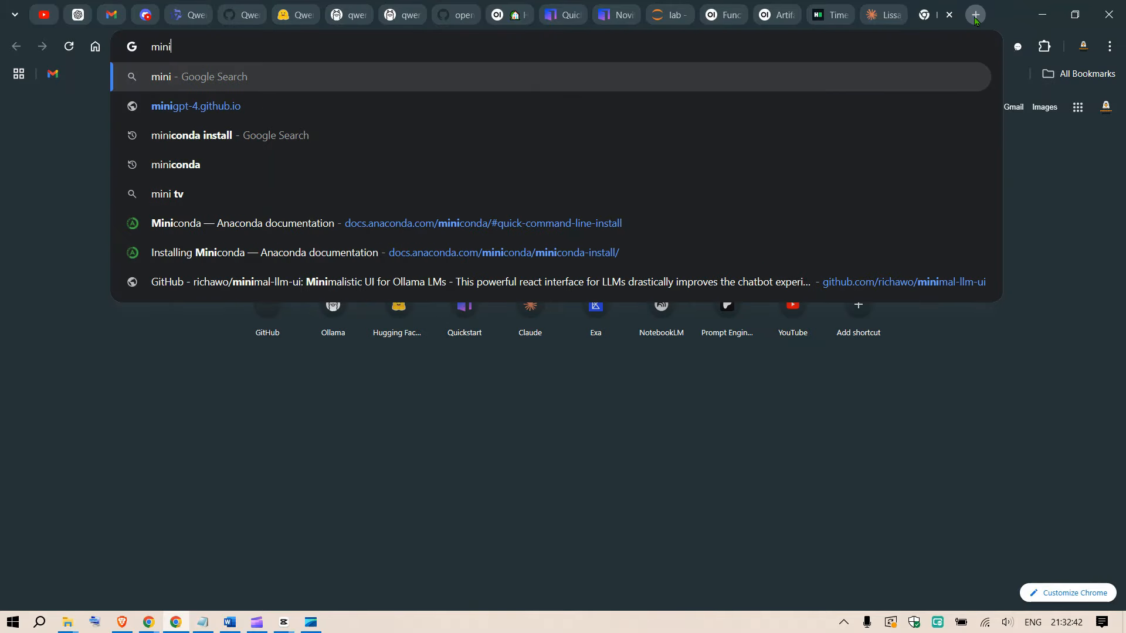
text(conda)
key(Return)
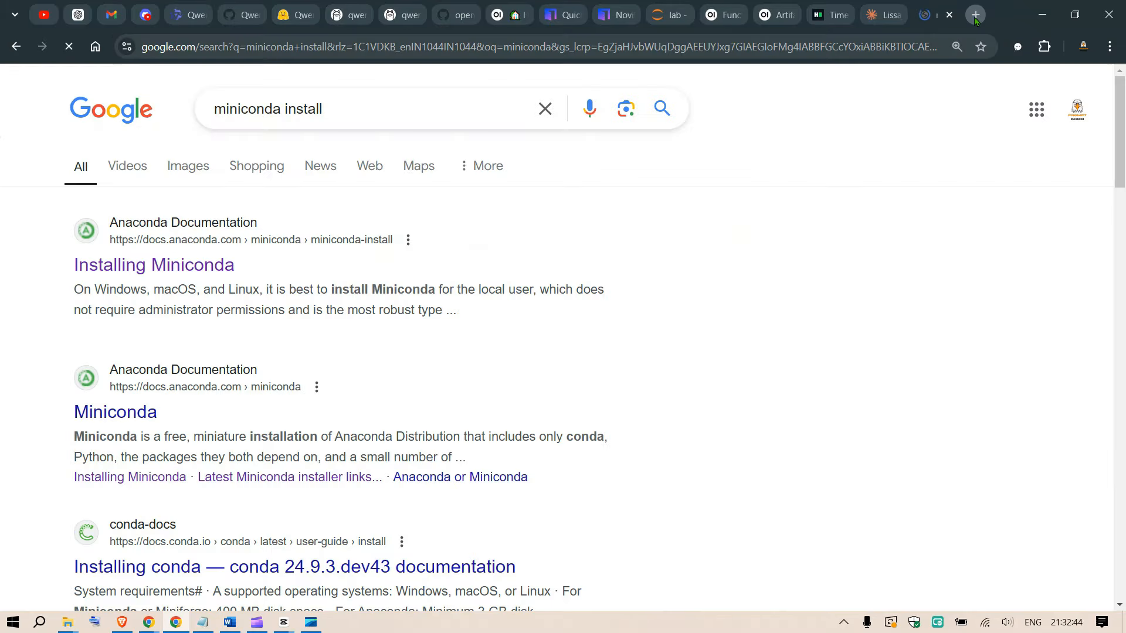
click(165, 263)
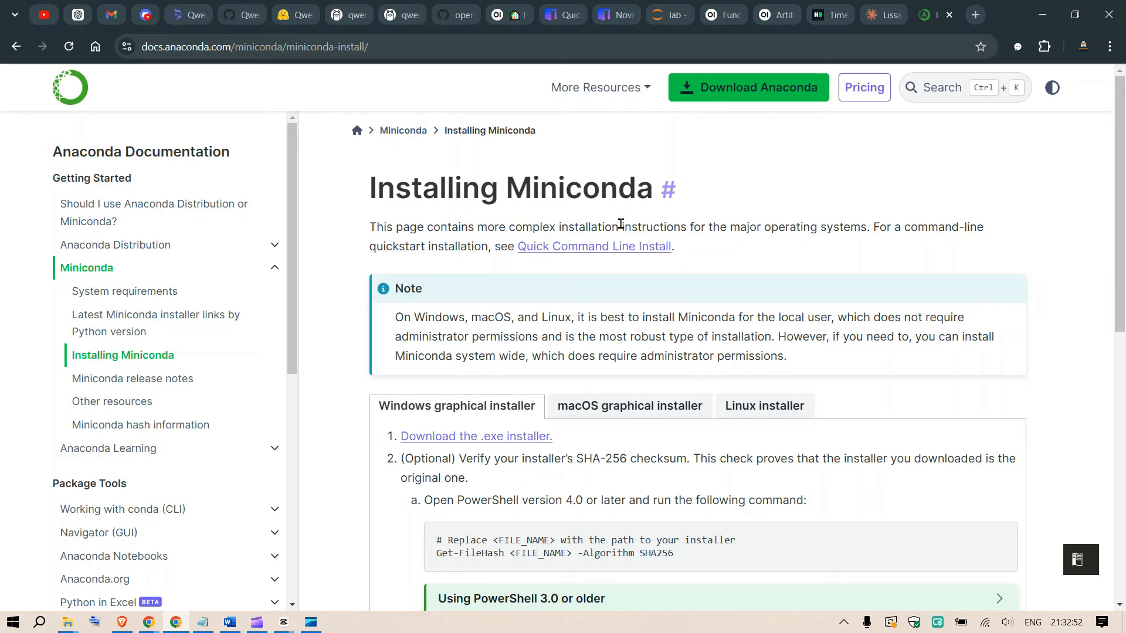
Go to the Quick Command Line Install instructions, show the Linux version and copy its commands, checking the wget and bash lines.
click(606, 254)
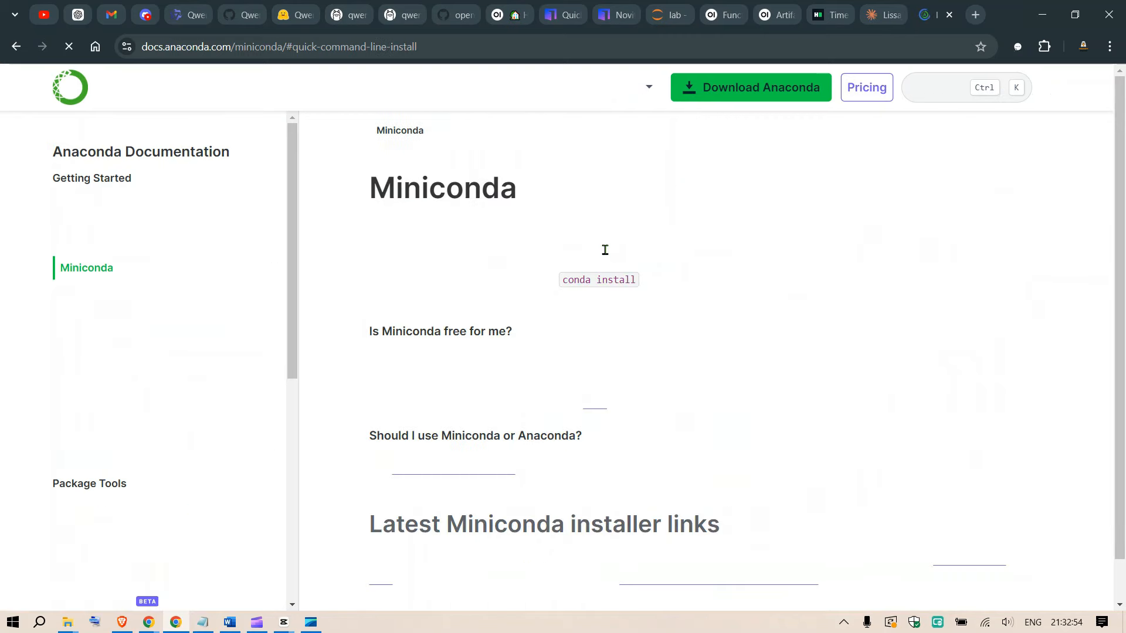
scroll(642, 258, down, 3)
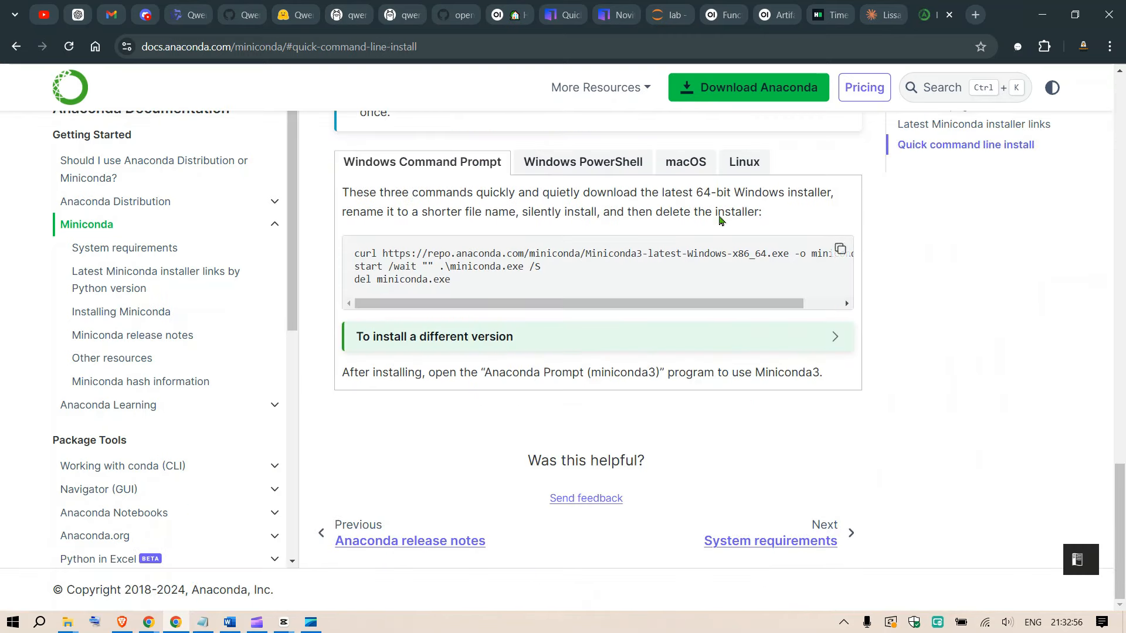
click(740, 164)
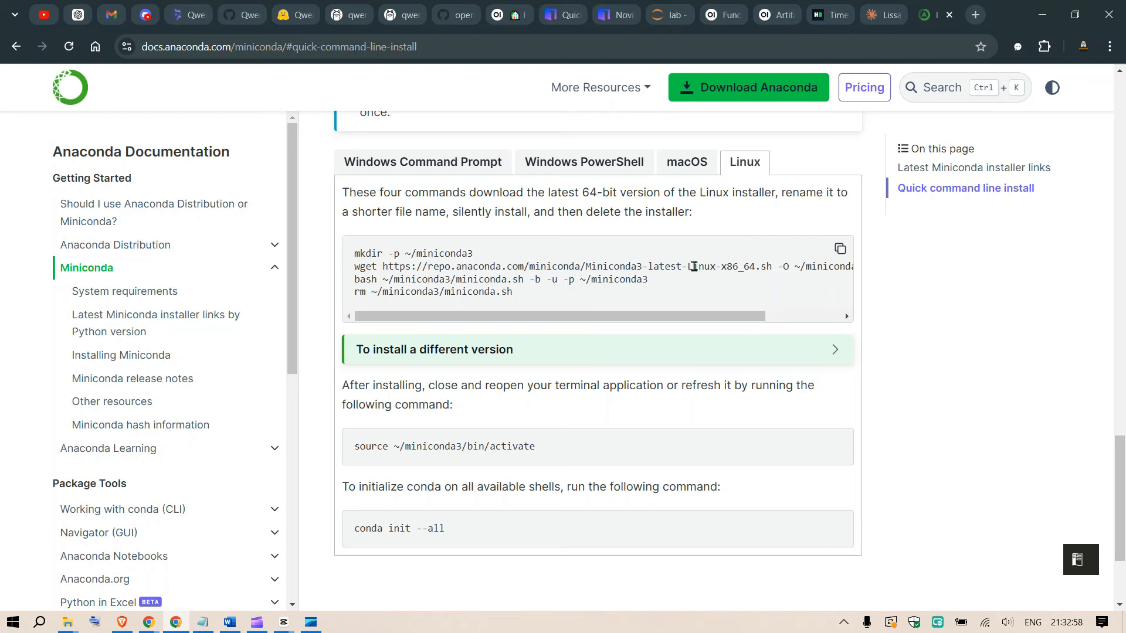
click(835, 251)
double_click(365, 269)
double_click(366, 280)
Return to the Jupyter Lab terminal, clear it and install wget with apt-get, accepting the installation.
click(670, 14)
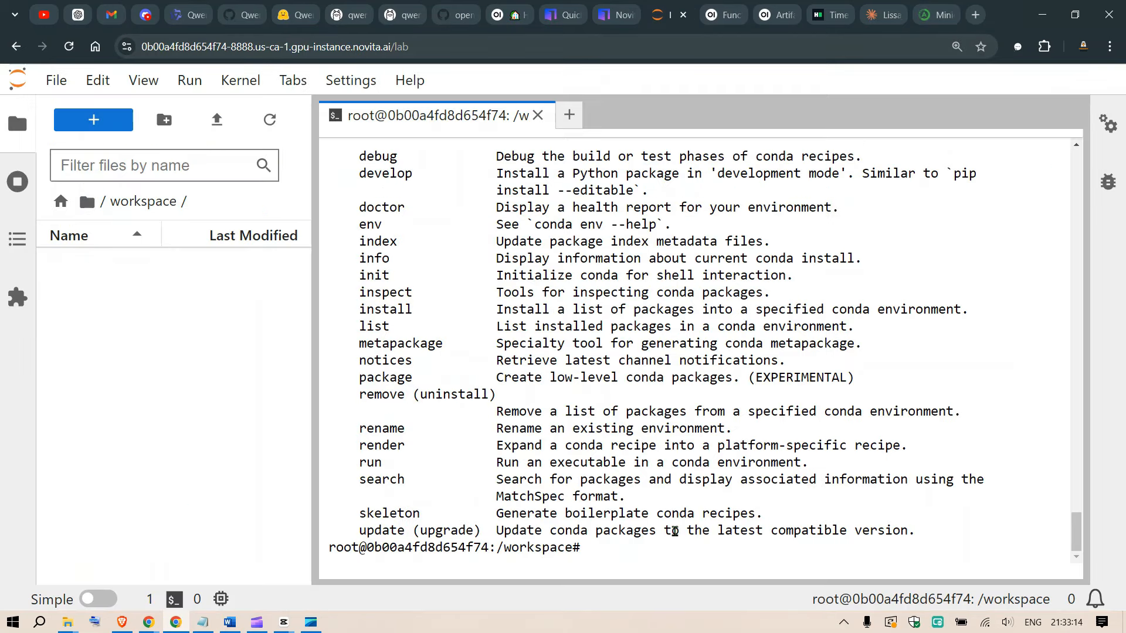
text(clear)
key(Return)
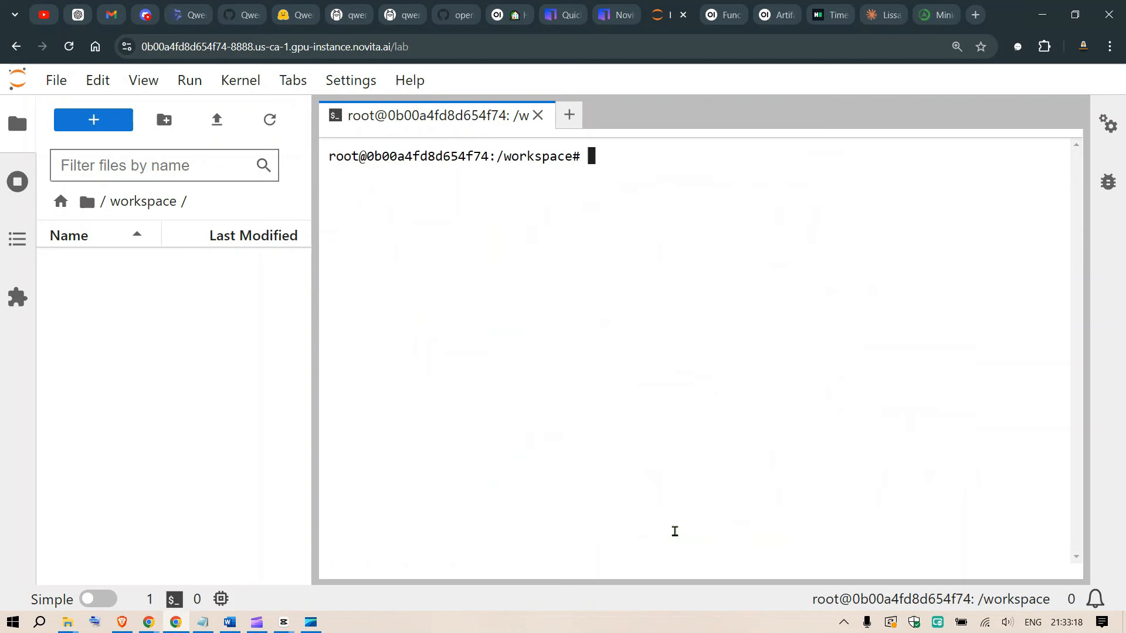
text(apt-get insta)
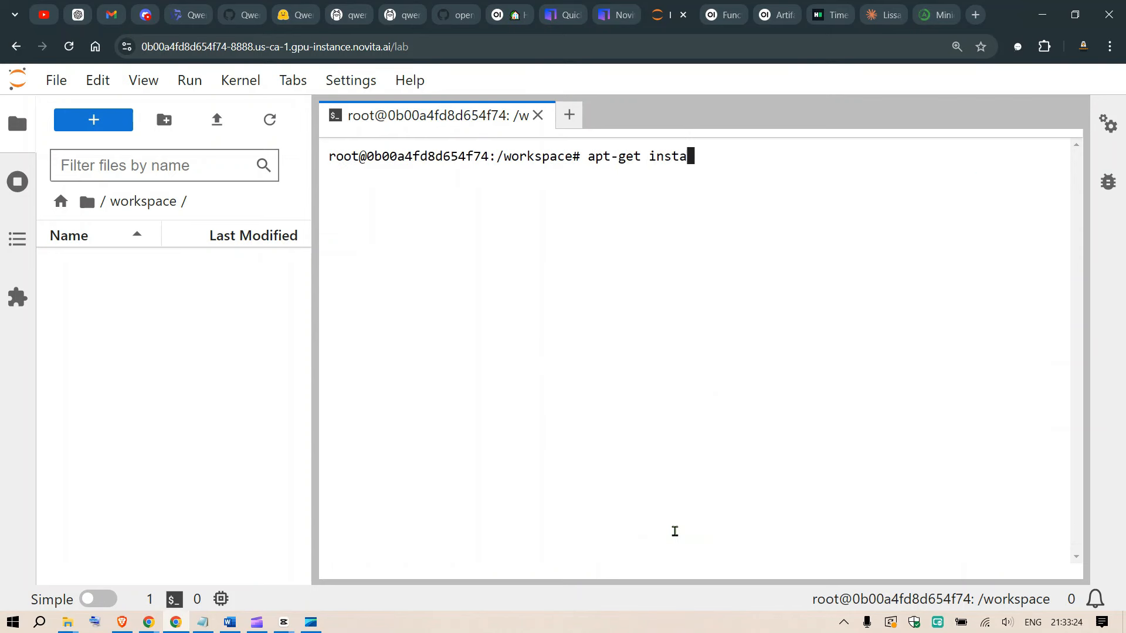
text(ll wget)
key(Return)
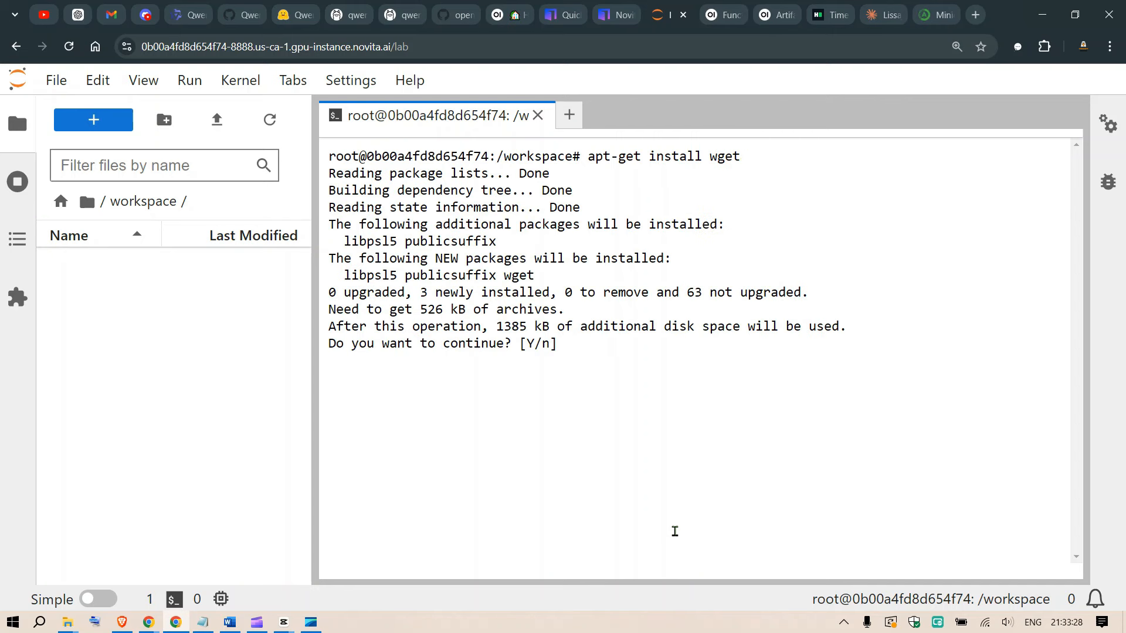
text(y)
key(Return)
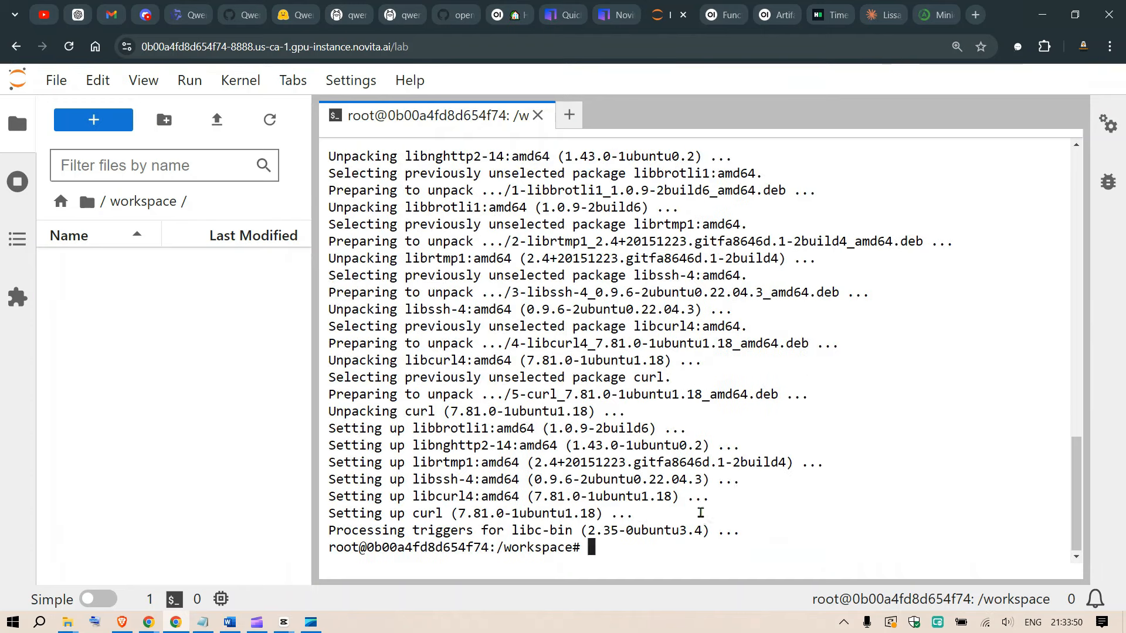
Reuse the previous apt-get install command to install bash, and clear the terminal.
key(Up)
key(BackSpace)
key(BackSpace)
key(BackSpace)
key(BackSpace)
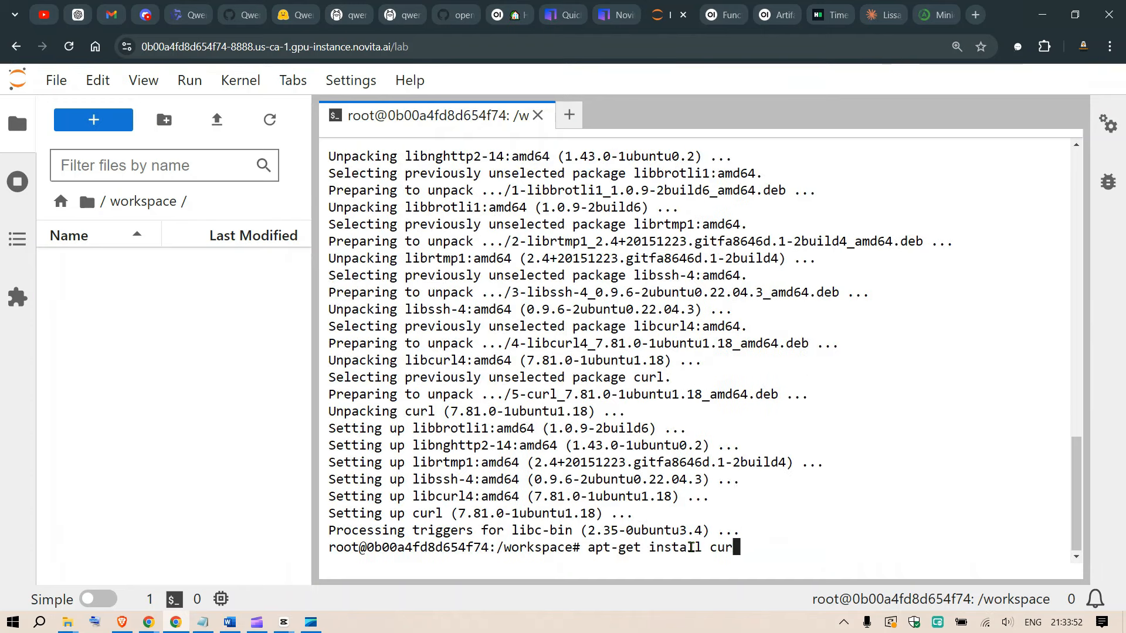
text(bash)
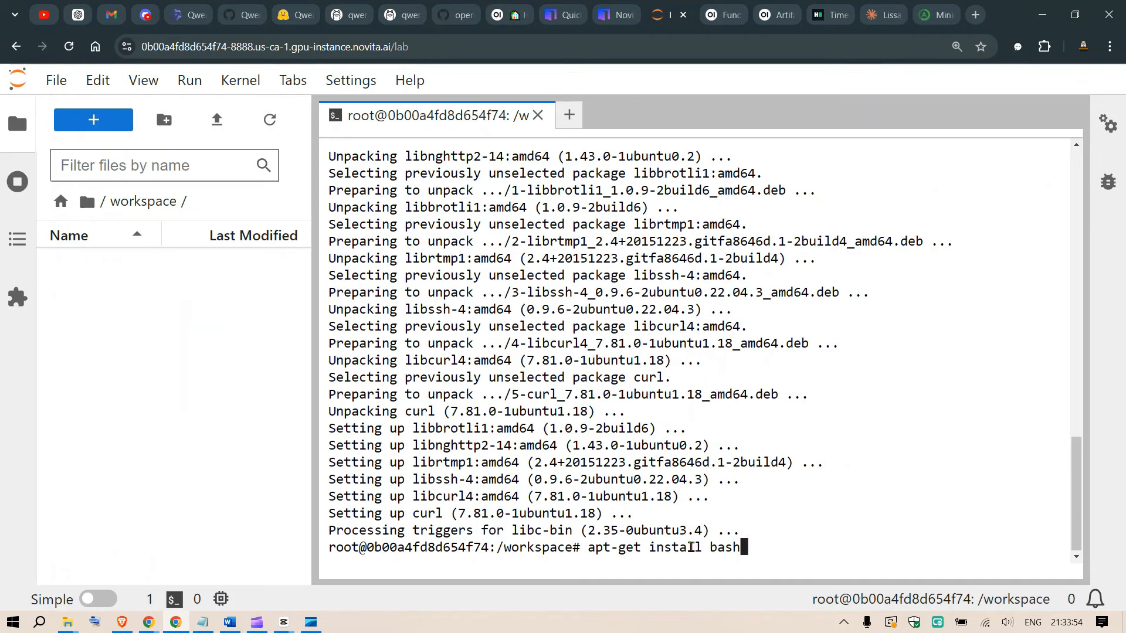
key(Return)
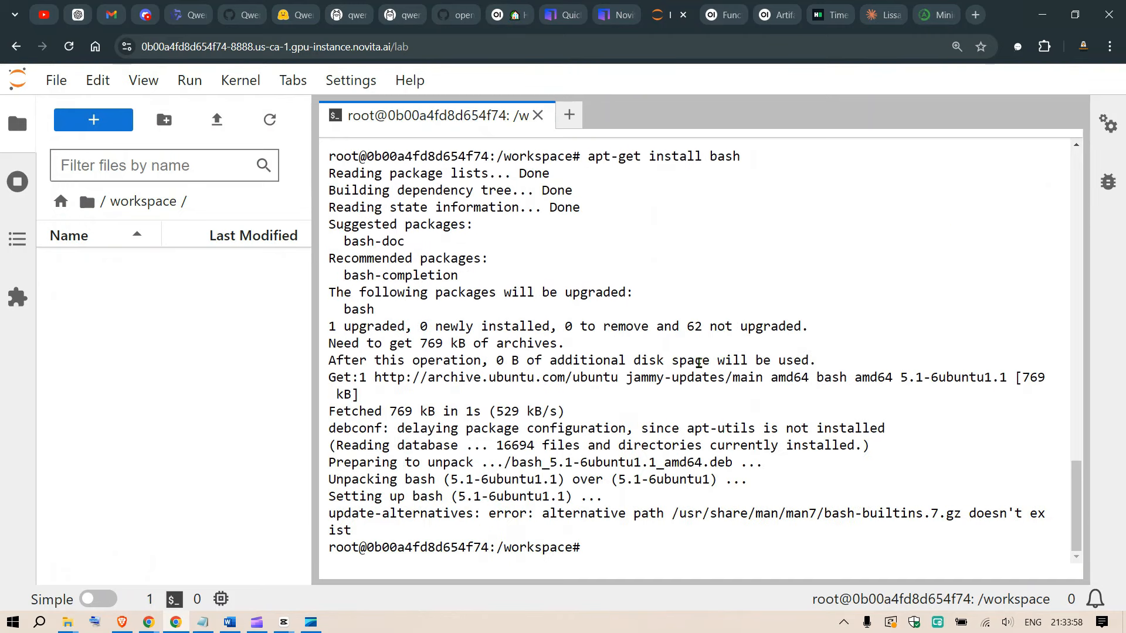
text(clear)
key(Return)
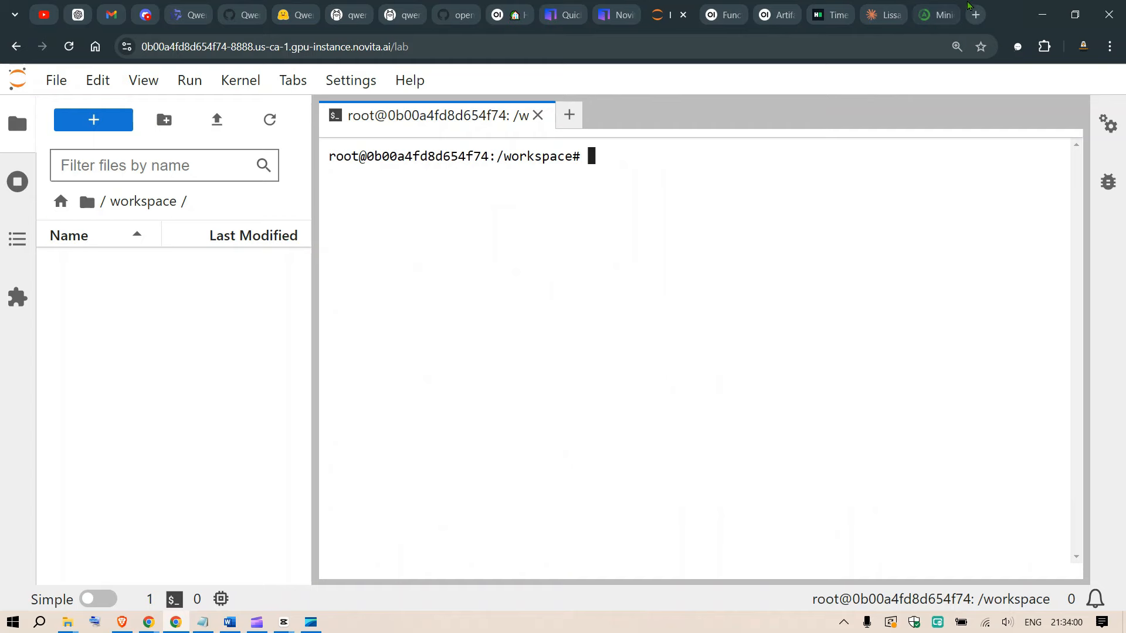
Copy the four Linux Miniconda install commands from the Anaconda documentation and run them in the Jupyter terminal.
click(943, 14)
click(839, 250)
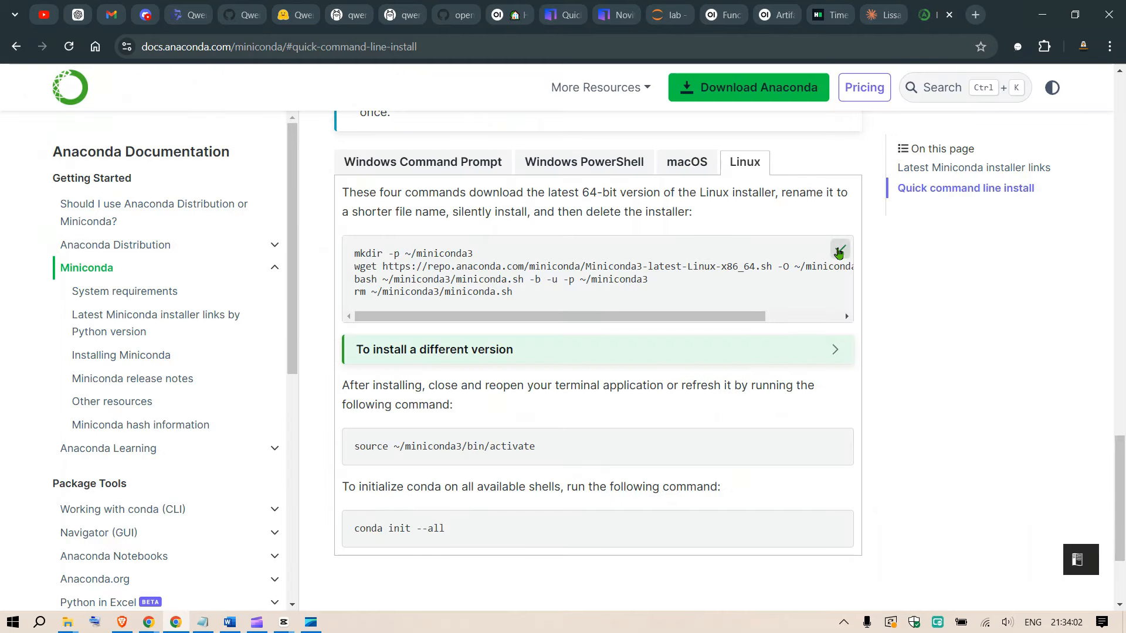
click(675, 8)
key(ctrl+v)
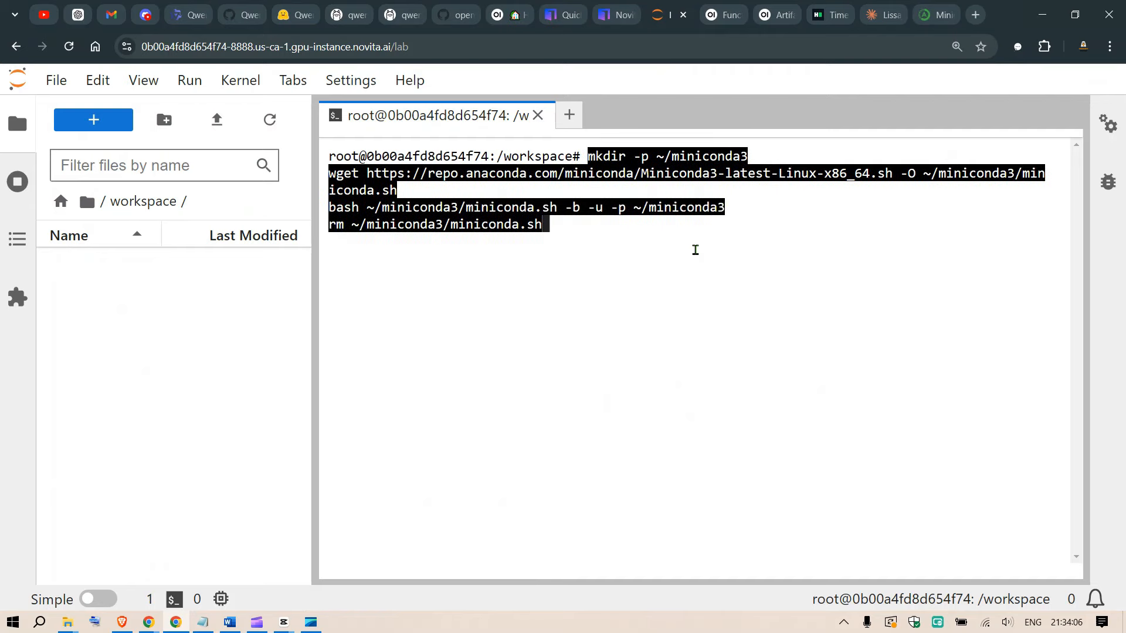
key(Return)
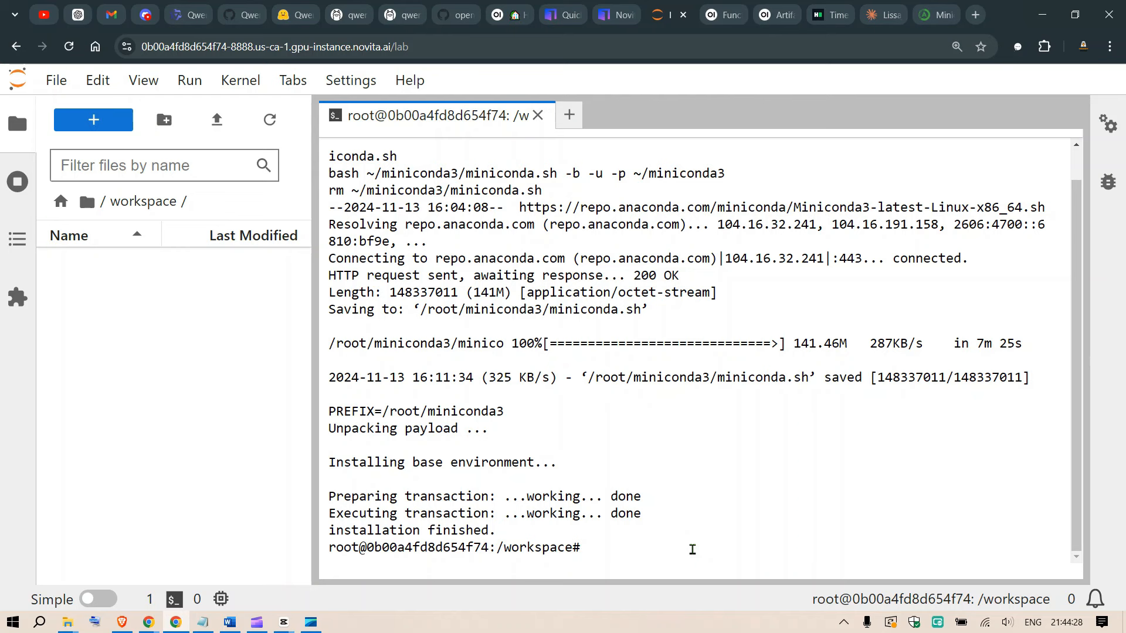
Clear the terminal and create a conda environment named YOUTUBE with python=3.11, using -y to skip the confirmation.
text(clear)
key(Return)
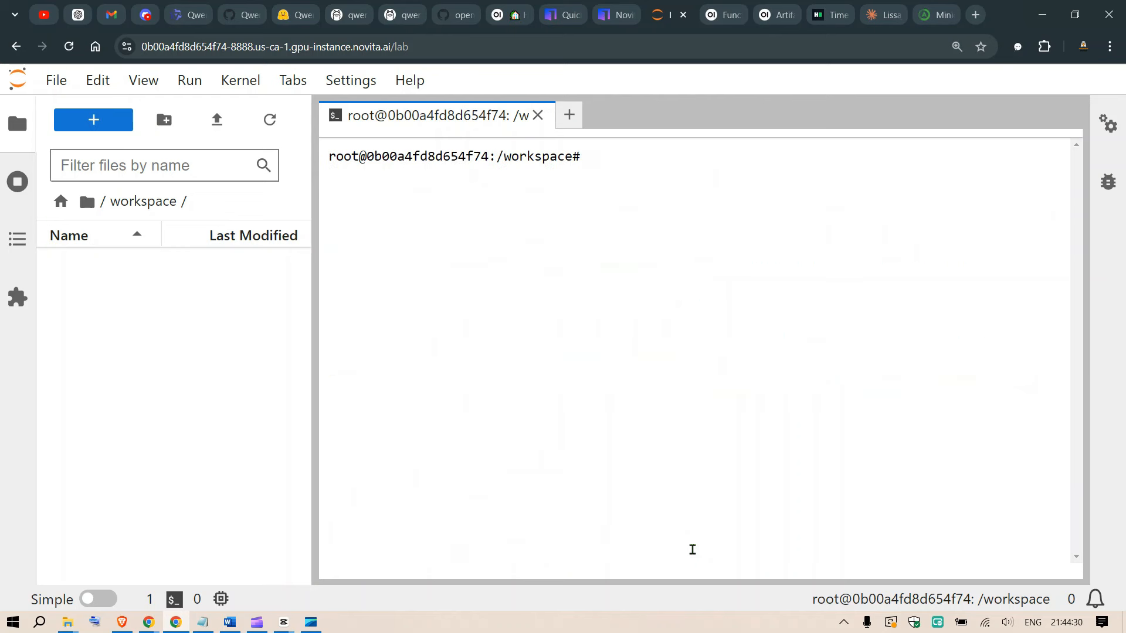
text(conda create -)
key(Caps_Lock)
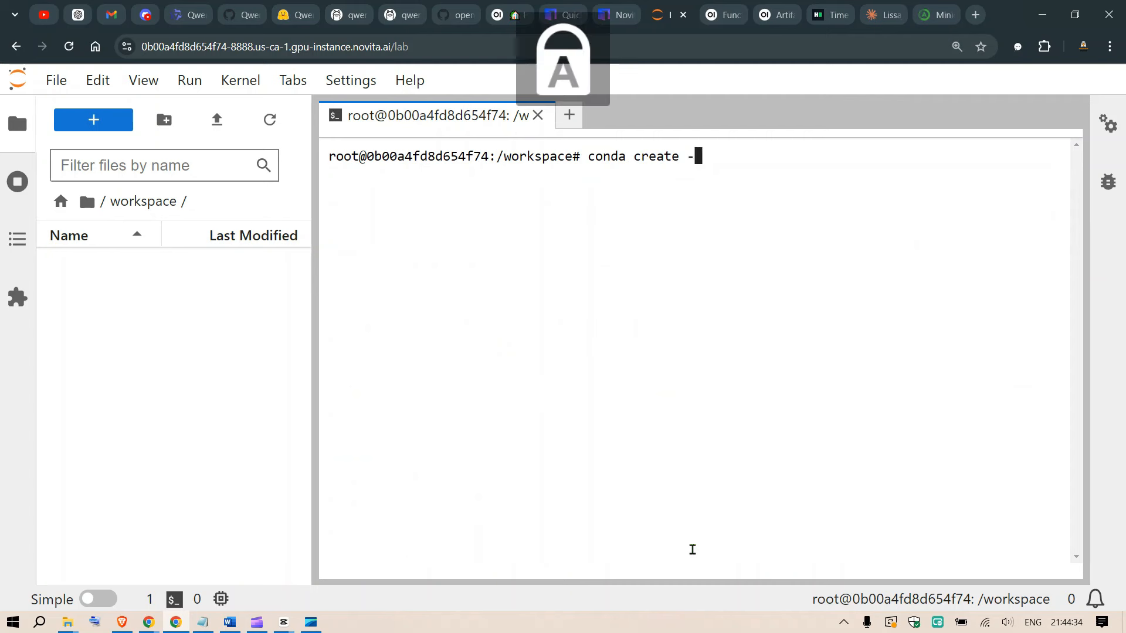
text(n )
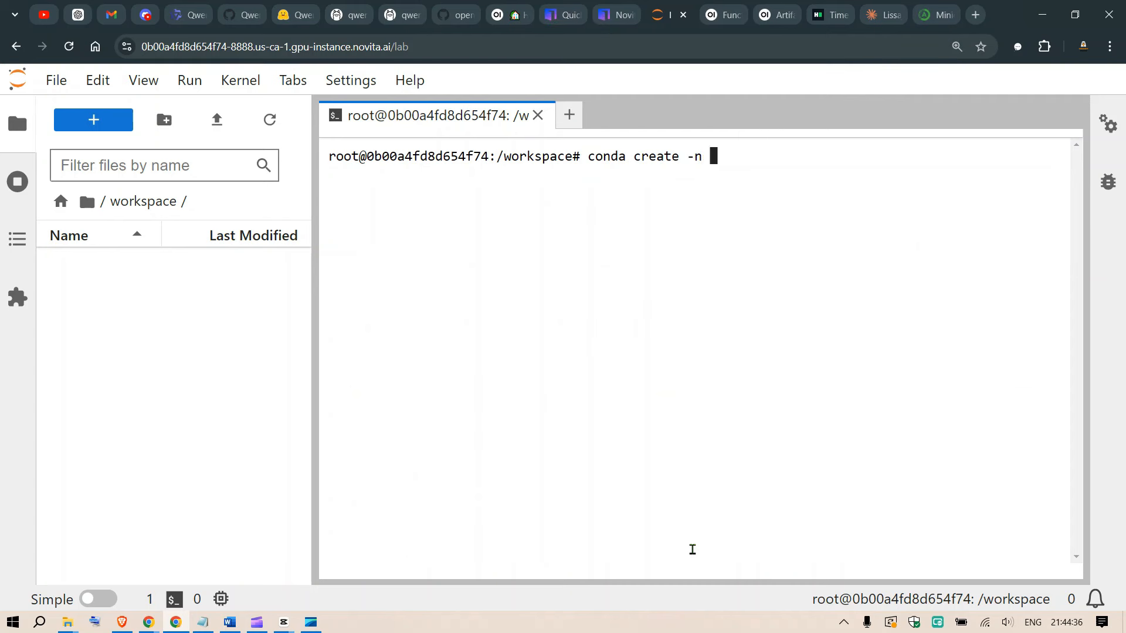
text(YOUTUBE)
key(Caps_Lock)
text(python)
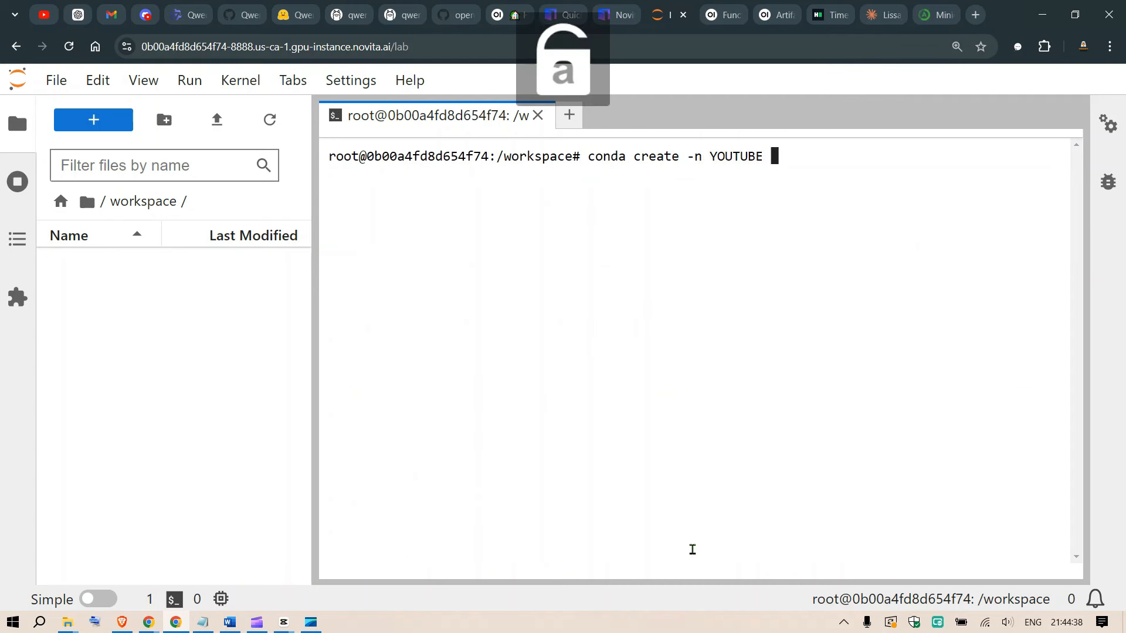
text(=3.)
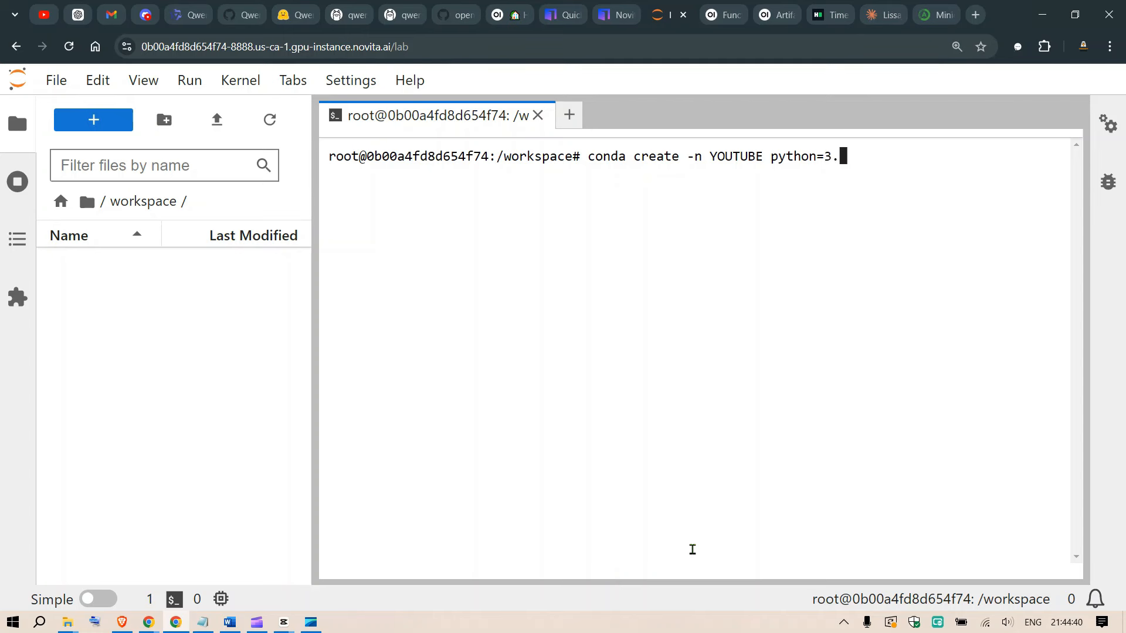
text(11 -y)
key(Return)
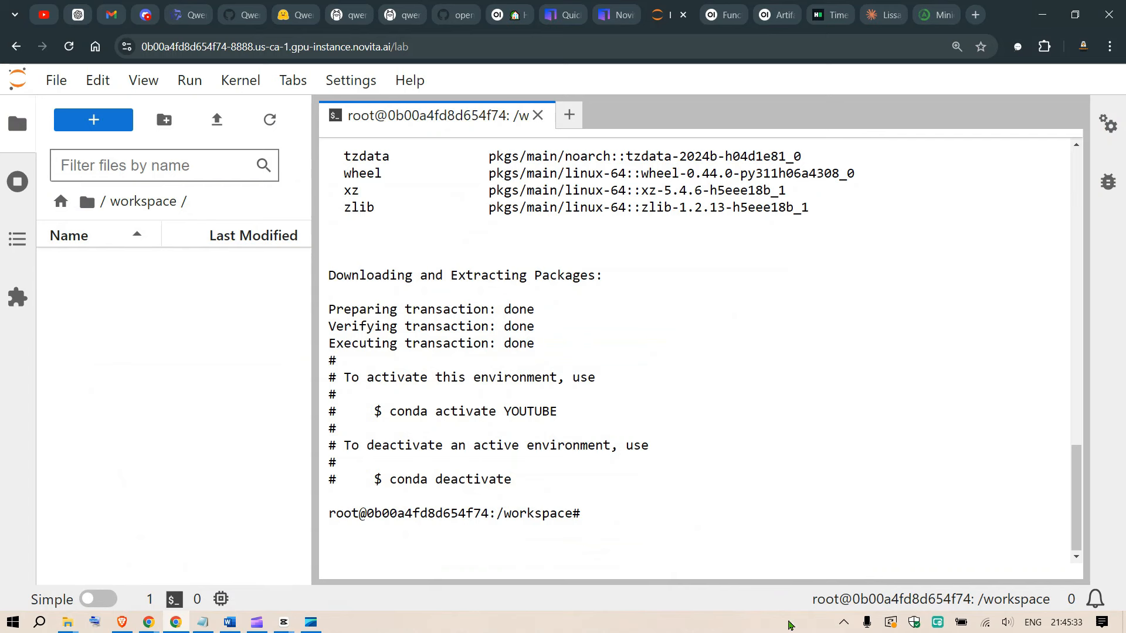
Try to activate the YOUTUBE environment with conda activate YOUTUBE.
text(conda a)
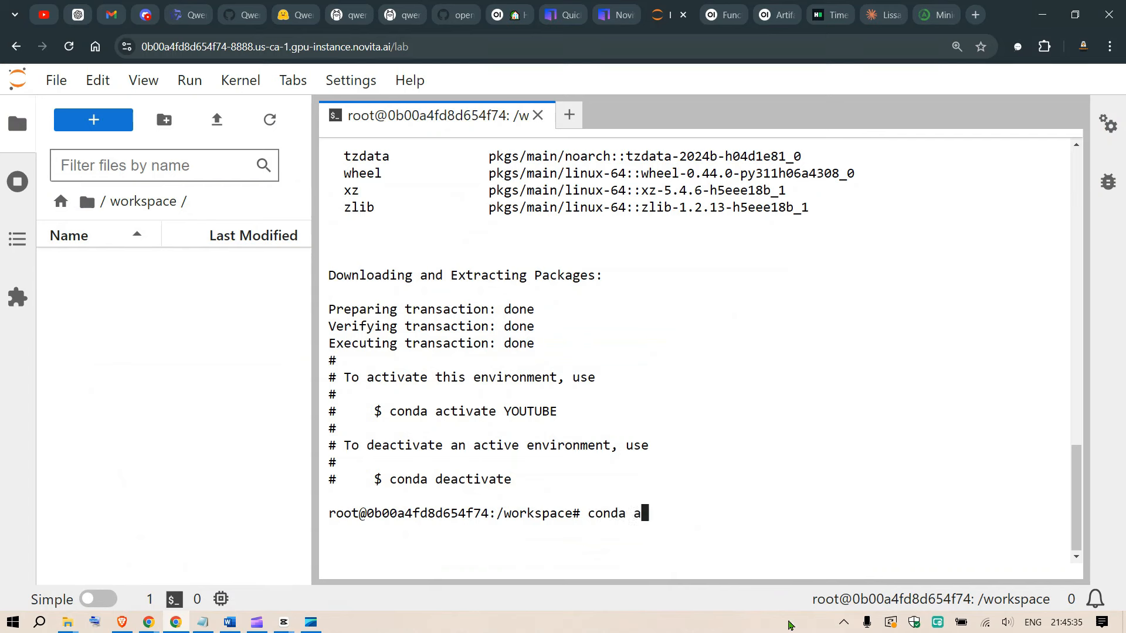
text(ctivate YOUTUBE)
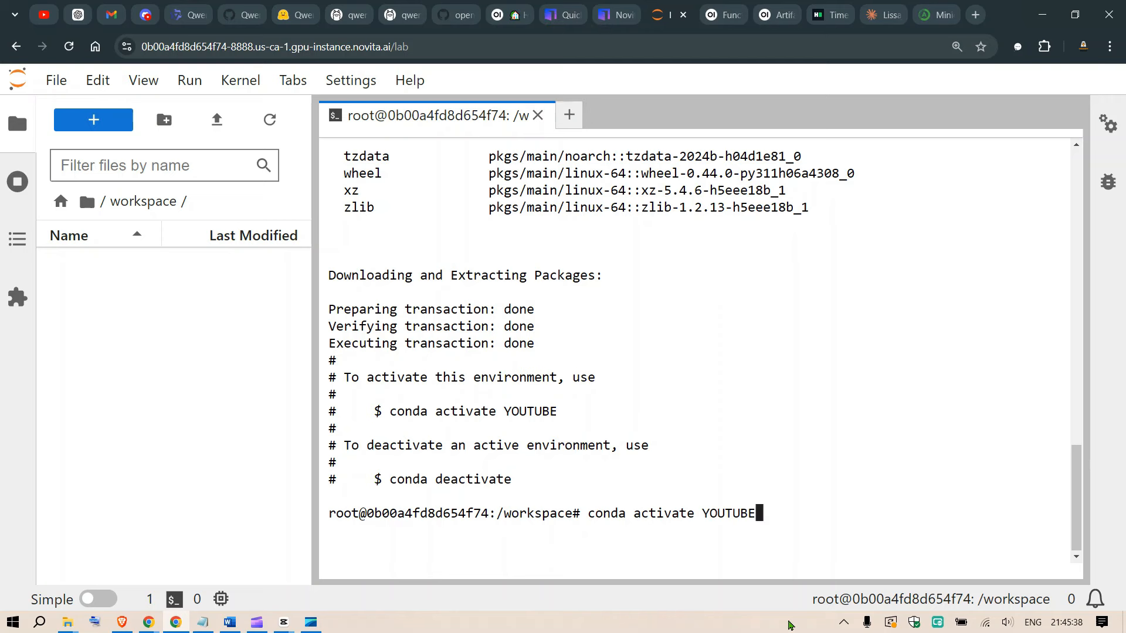
key(Return)
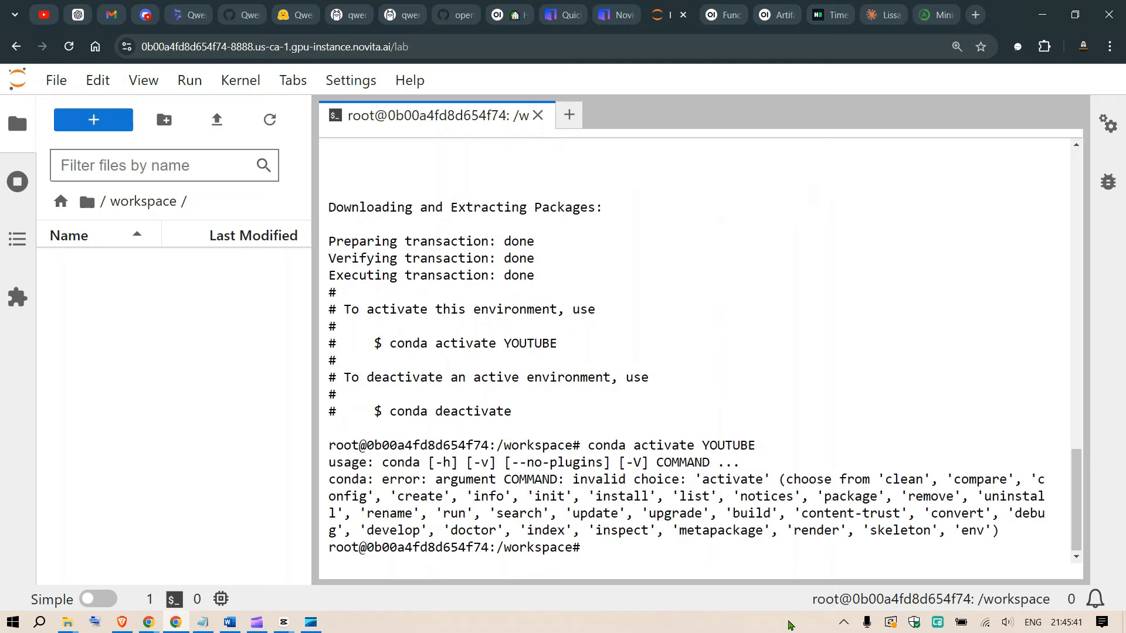
List the available conda environments and their paths with conda info --envs.
key(Caps_Lock)
text(conda info --envs)
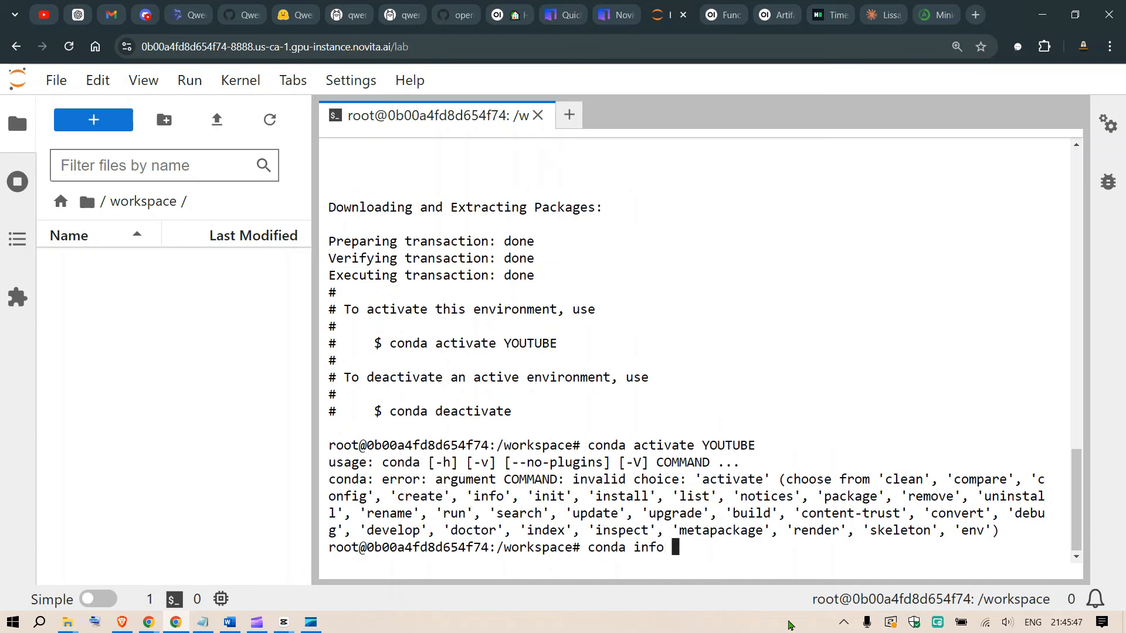
key(Return)
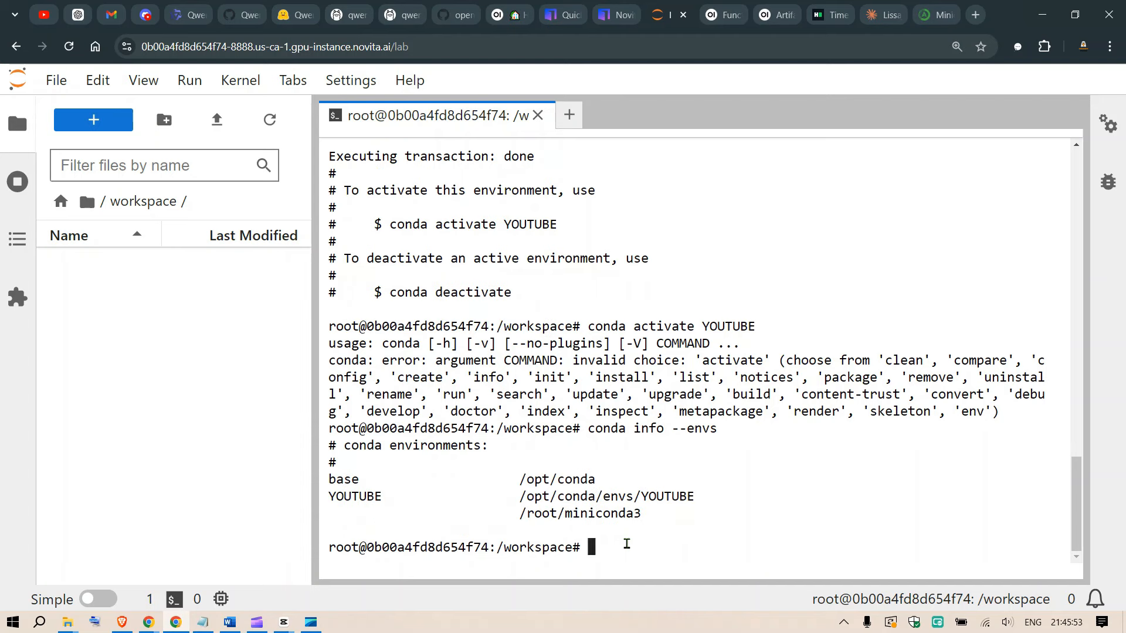
Activate the YOUTUBE environment by running source /opt/conda/bin/activate YOUTUBE.
drag(389, 224, 558, 225)
click(653, 547)
key(ctrl+v)
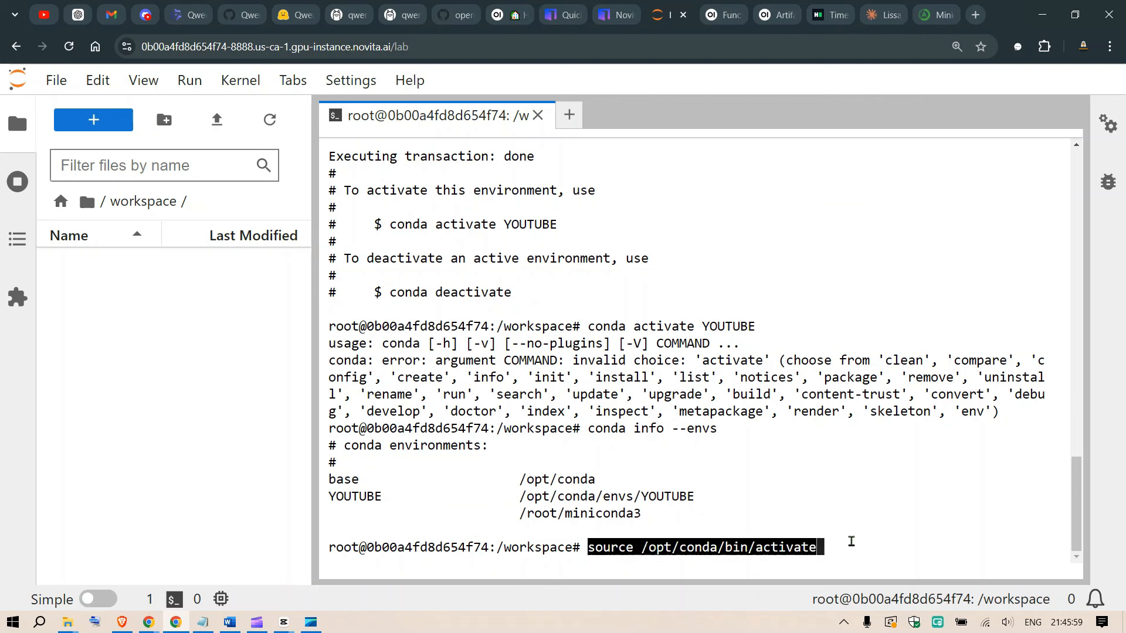
key(Right)
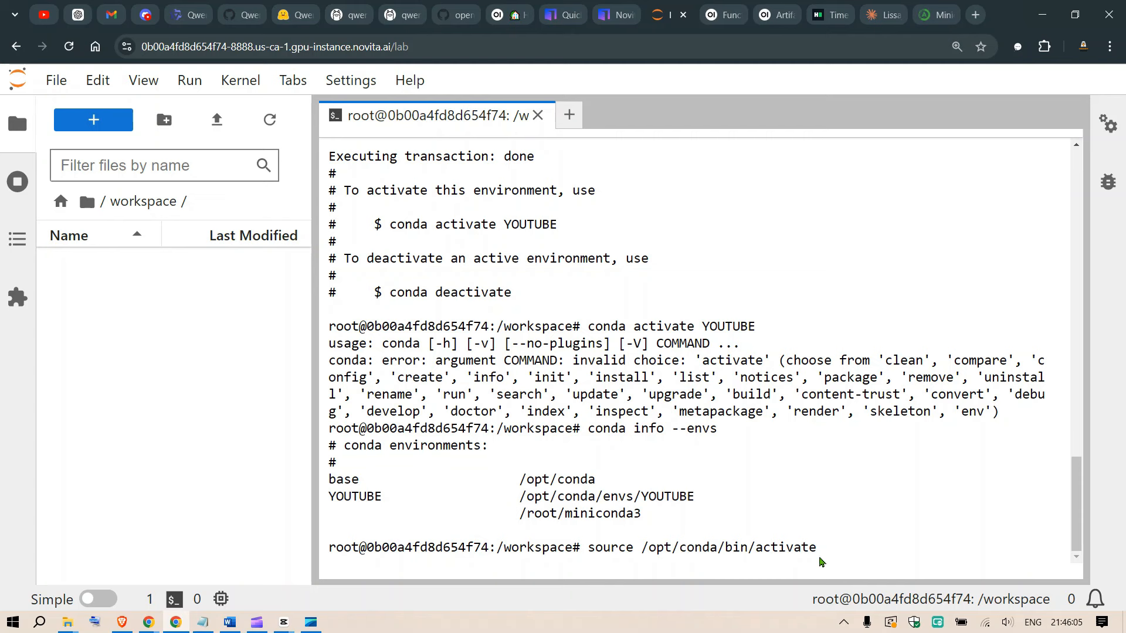
key(Caps_Lock)
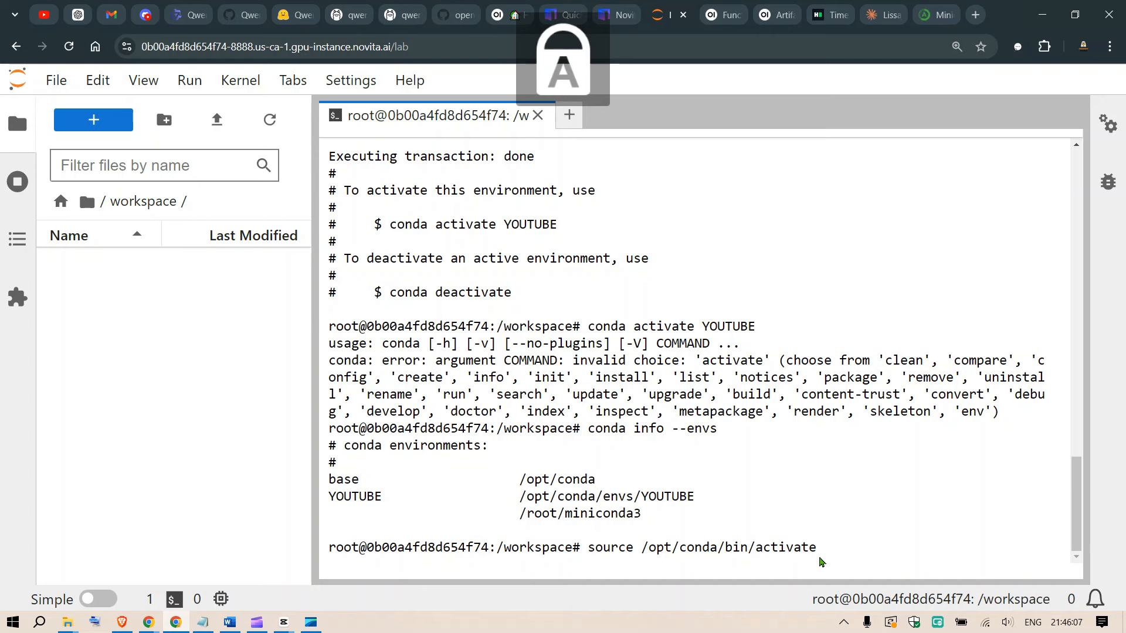
text(YOUTUBE)
key(Caps_Lock)
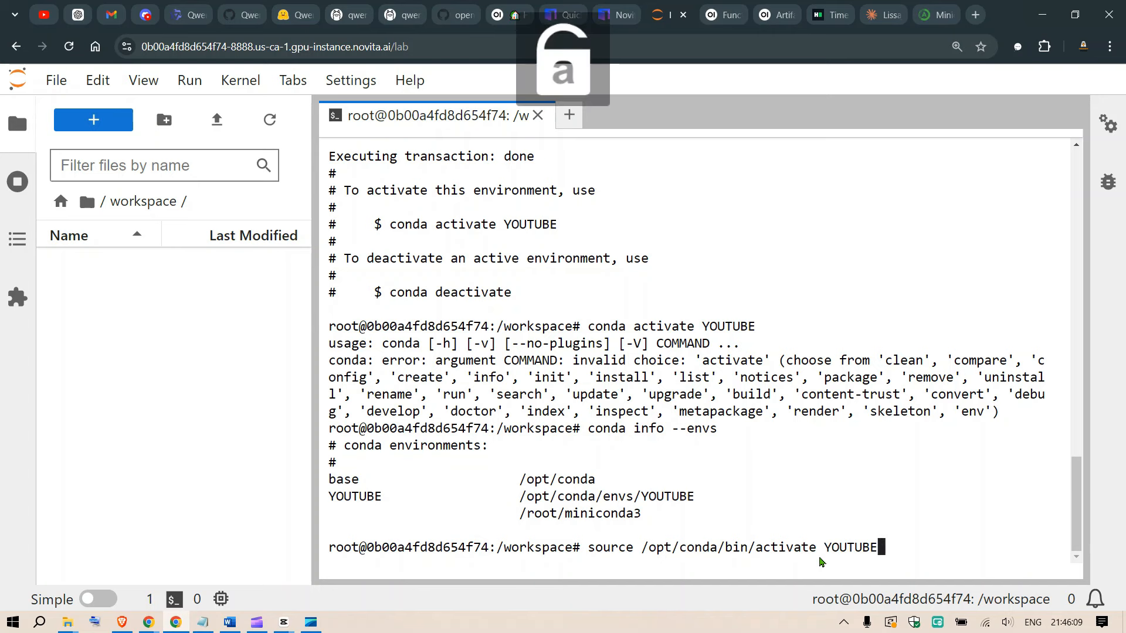
key(Return)
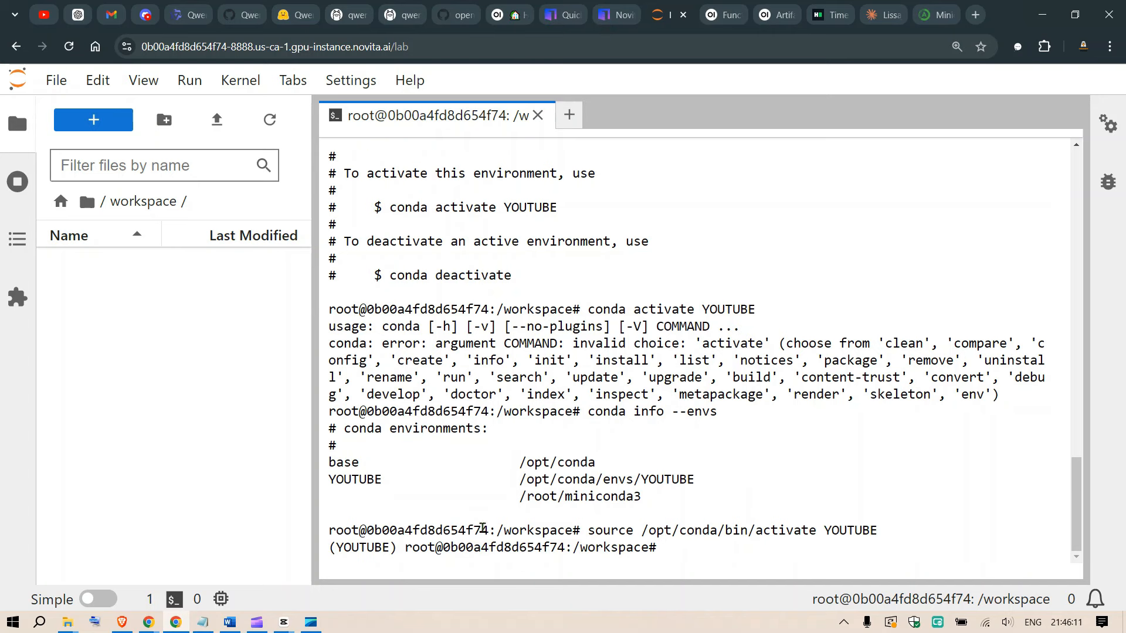
Check the active environment name in the prompt and clear the terminal.
double_click(363, 546)
click(702, 551)
key(Caps_Lock)
text(CLEAR)
key(Return)
key(Caps_Lock)
text(clear)
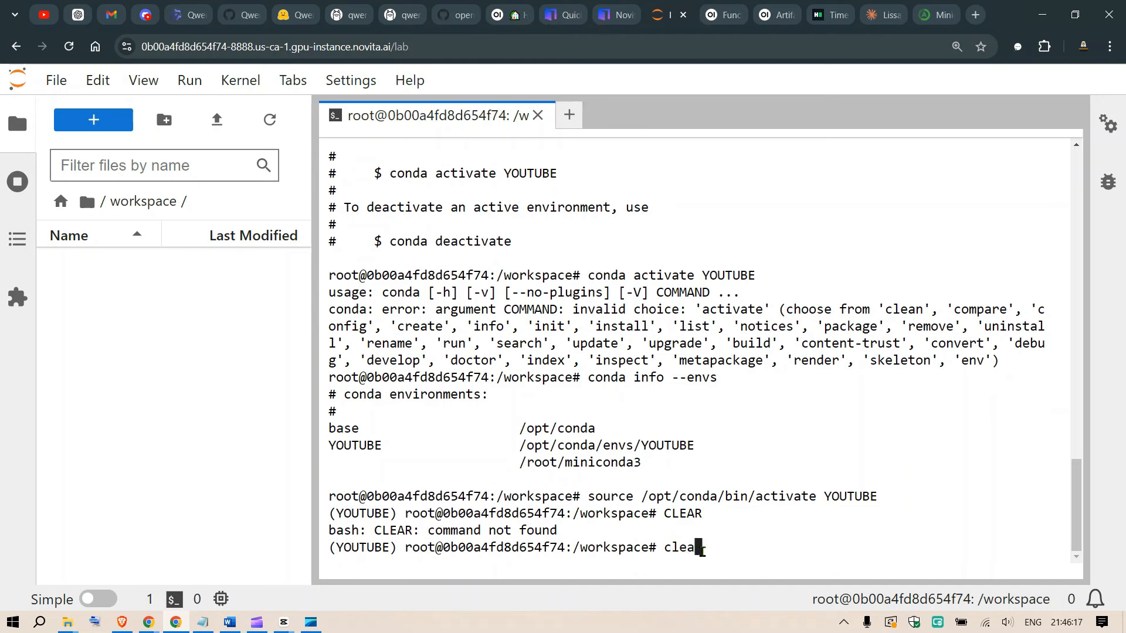
key(Return)
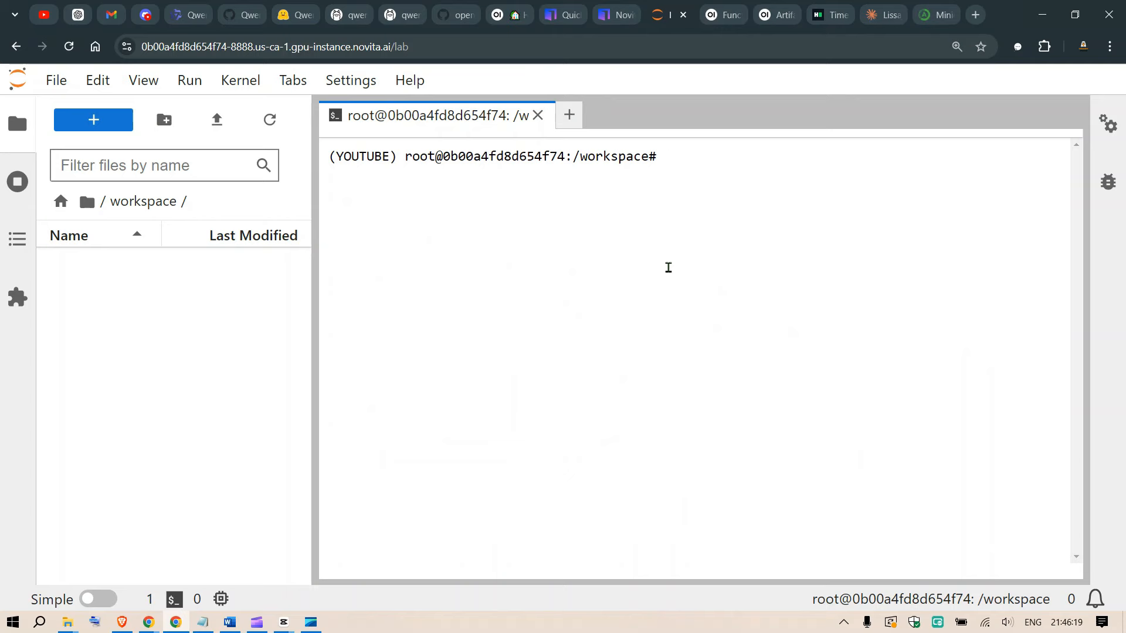
Copy the pip install open-webui command from the Open WebUI GitHub README and run it in the Jupyter terminal.
click(484, 8)
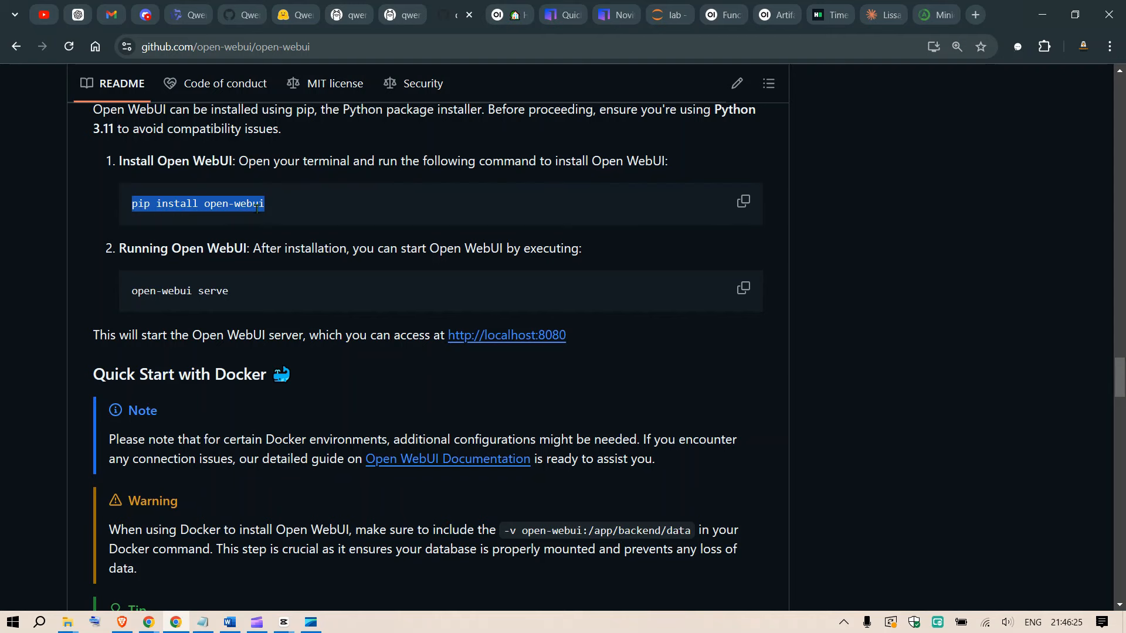
click(743, 201)
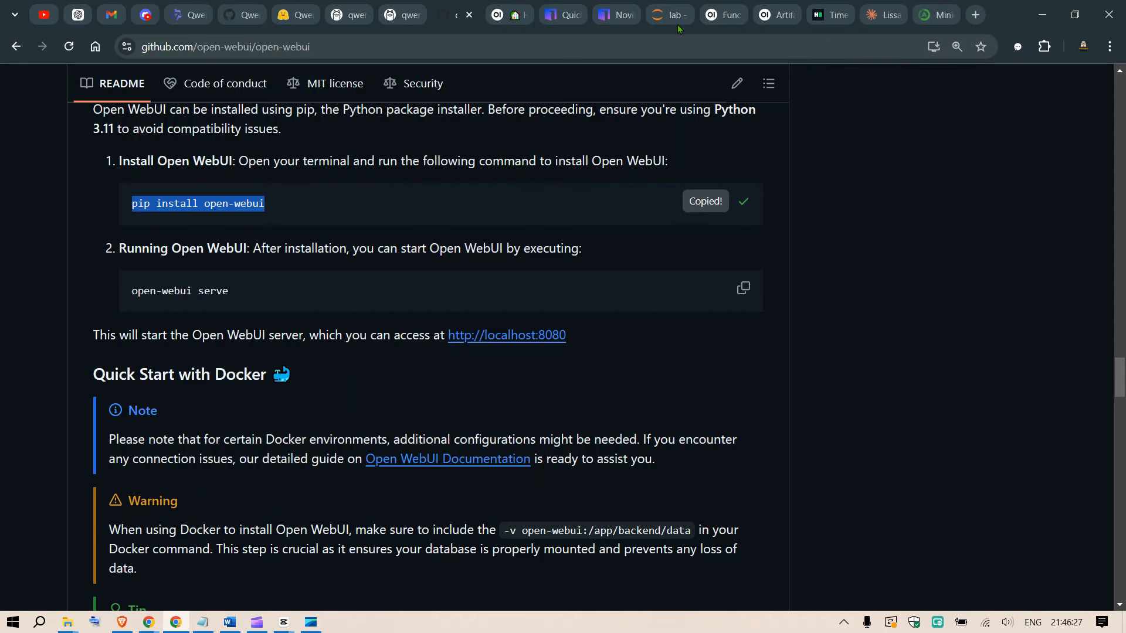
click(668, 8)
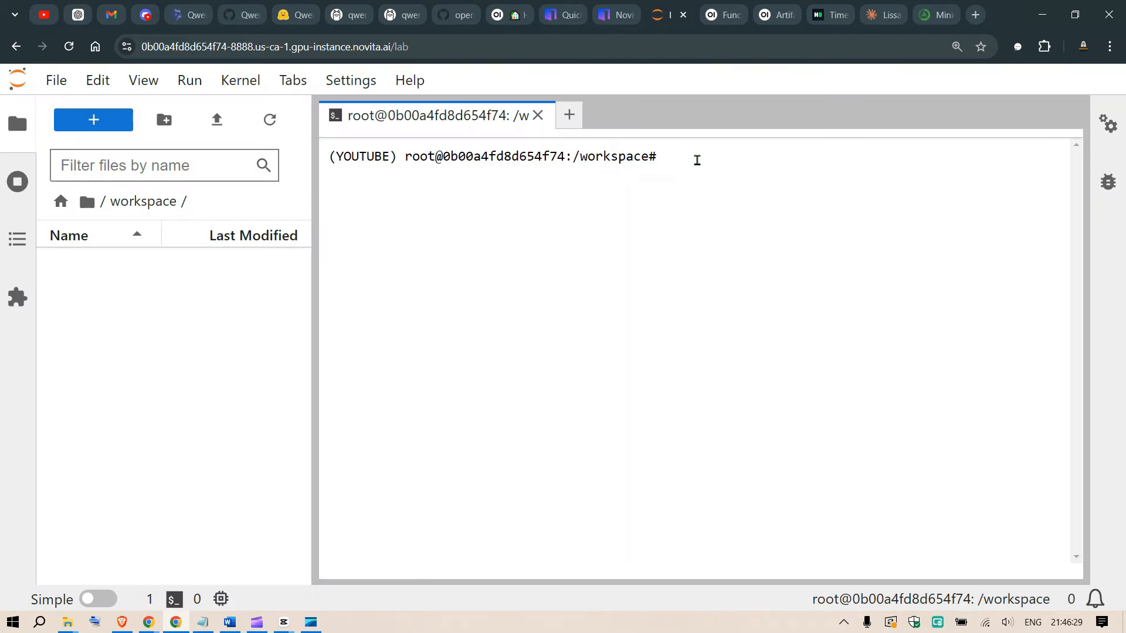
key(ctrl+v)
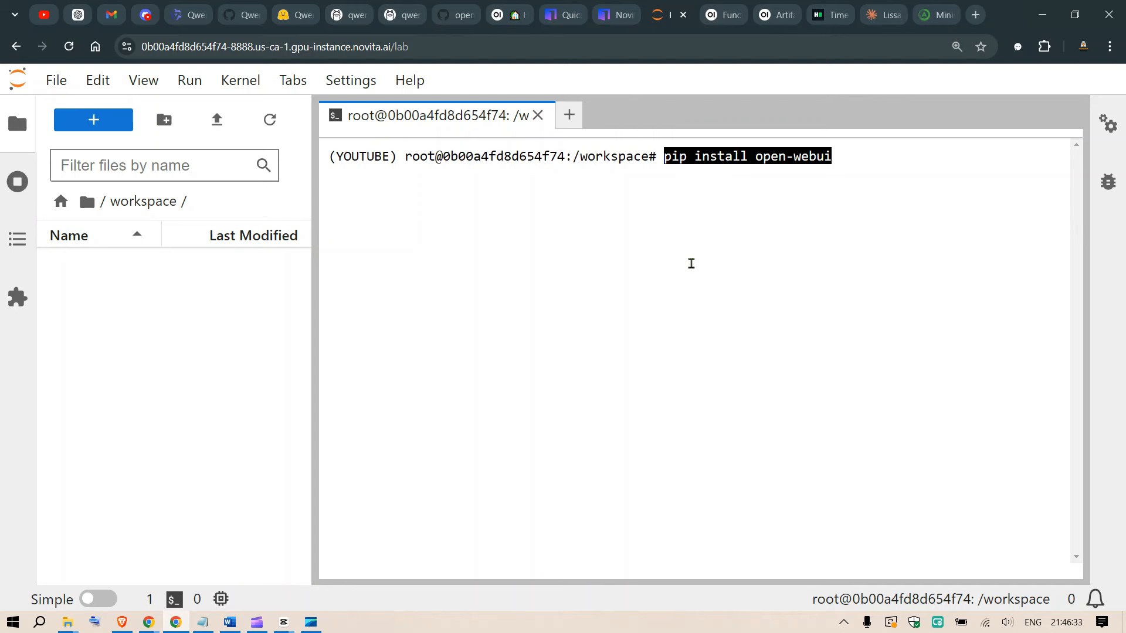
key(Return)
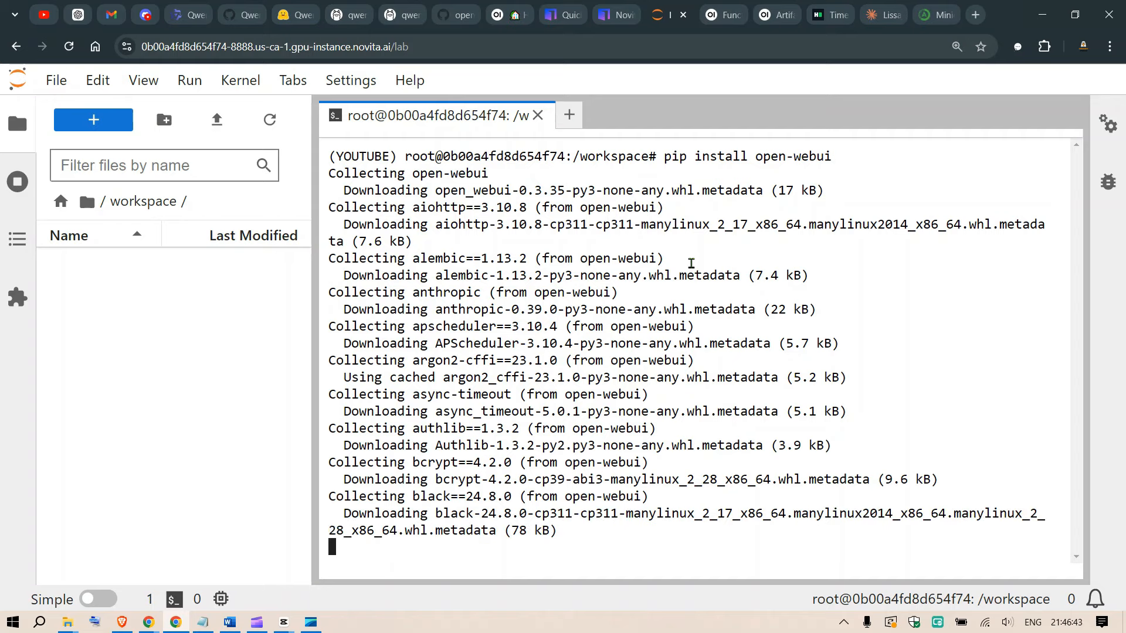
Look up the command for starting Open WebUI in its GitHub README and return to the Jupyter terminal.
click(473, 7)
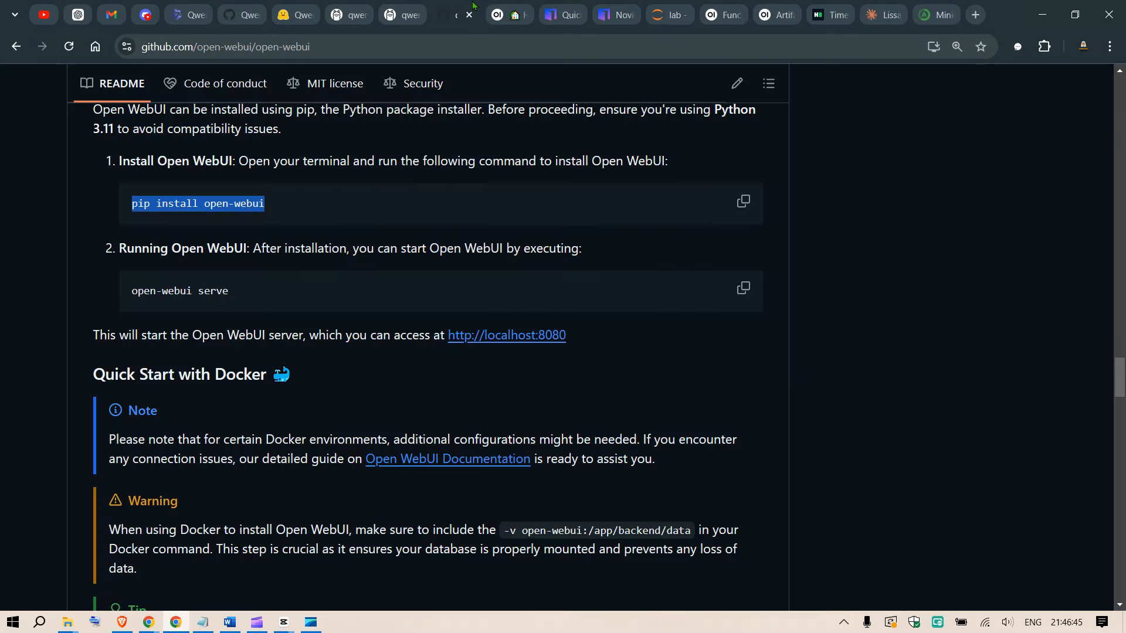
drag(132, 292, 228, 288)
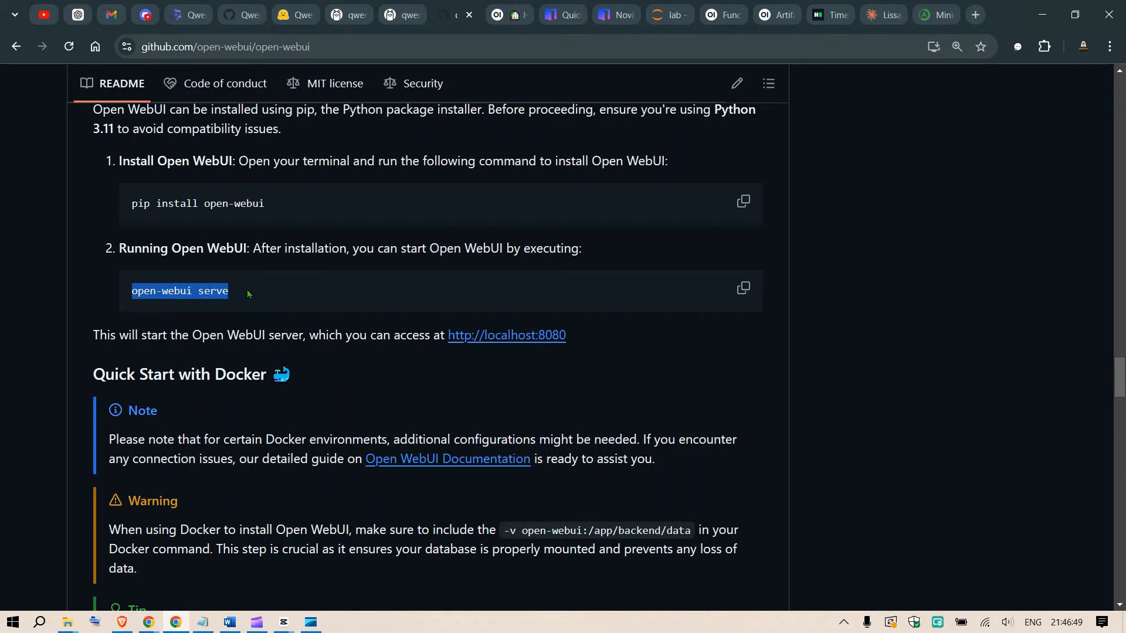
click(668, 15)
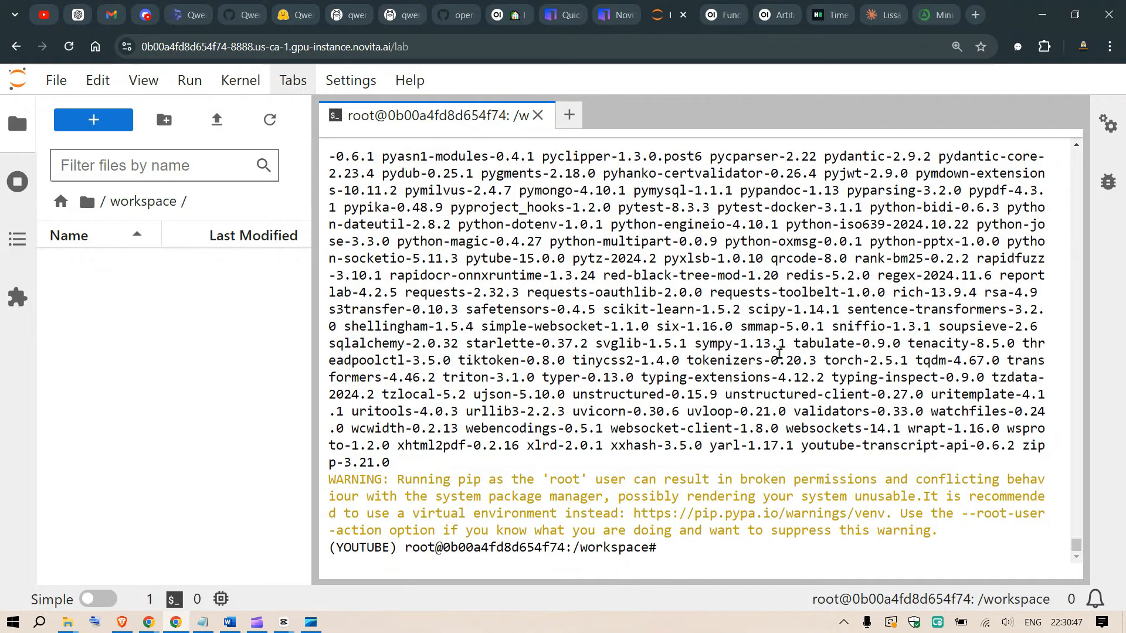
Copy the open-webui serve command from the GitHub README and paste it at the Jupyter terminal prompt.
click(458, 14)
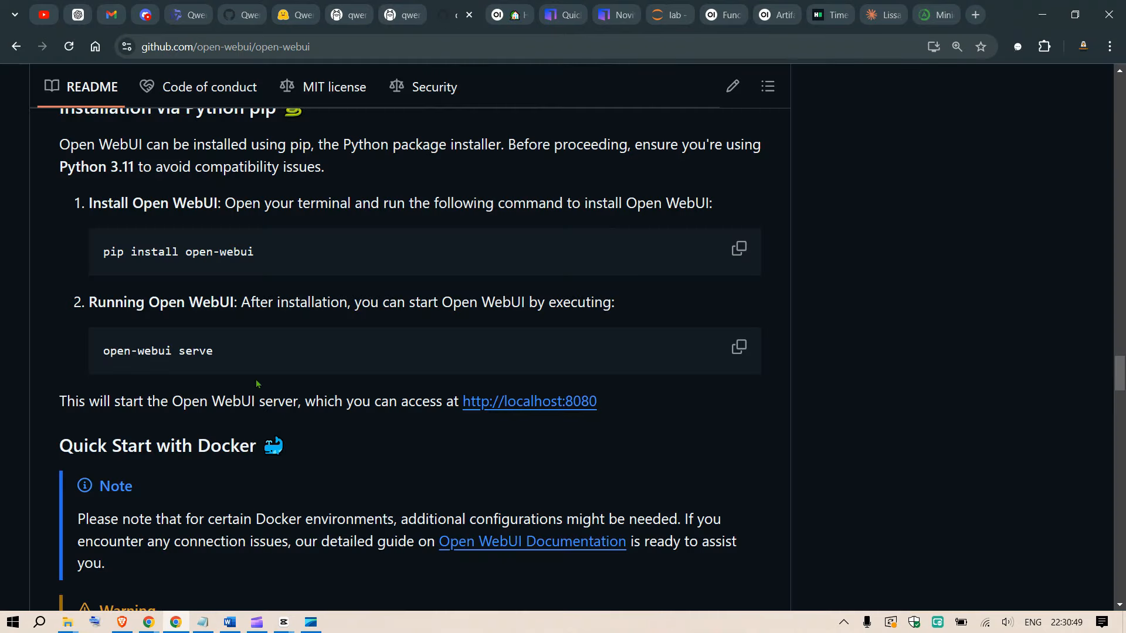
click(739, 347)
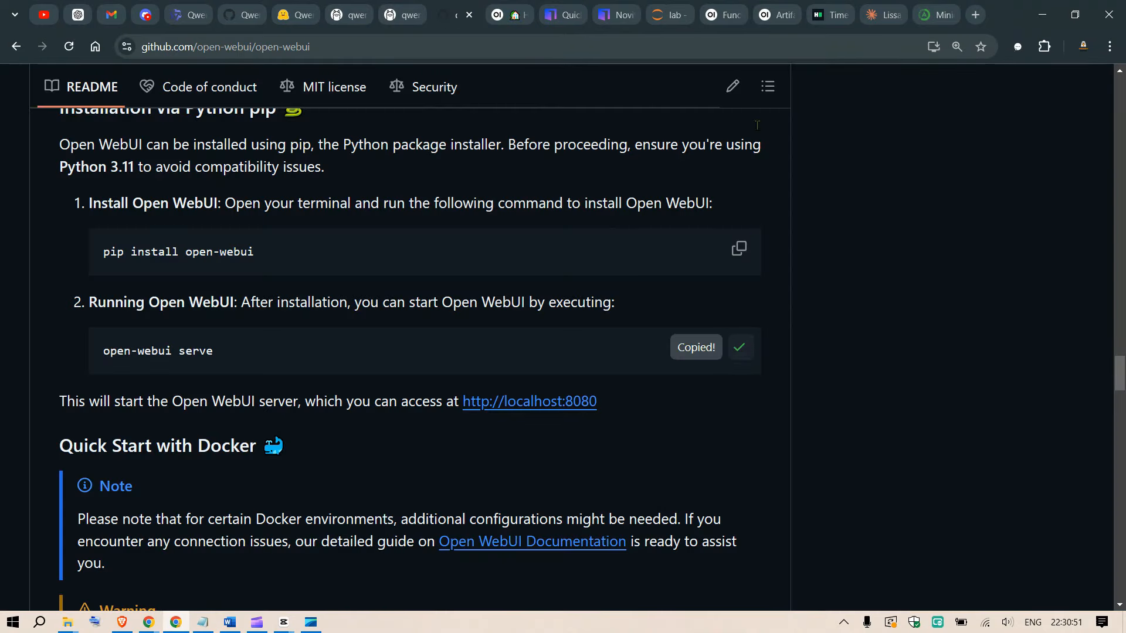
click(671, 13)
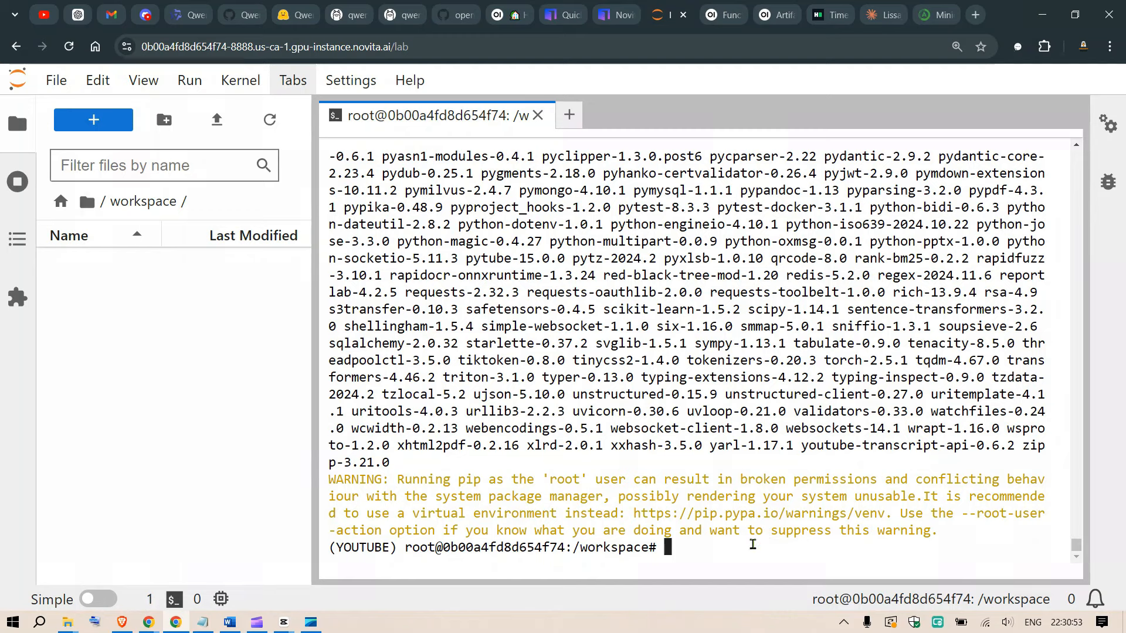
key(ctrl+v)
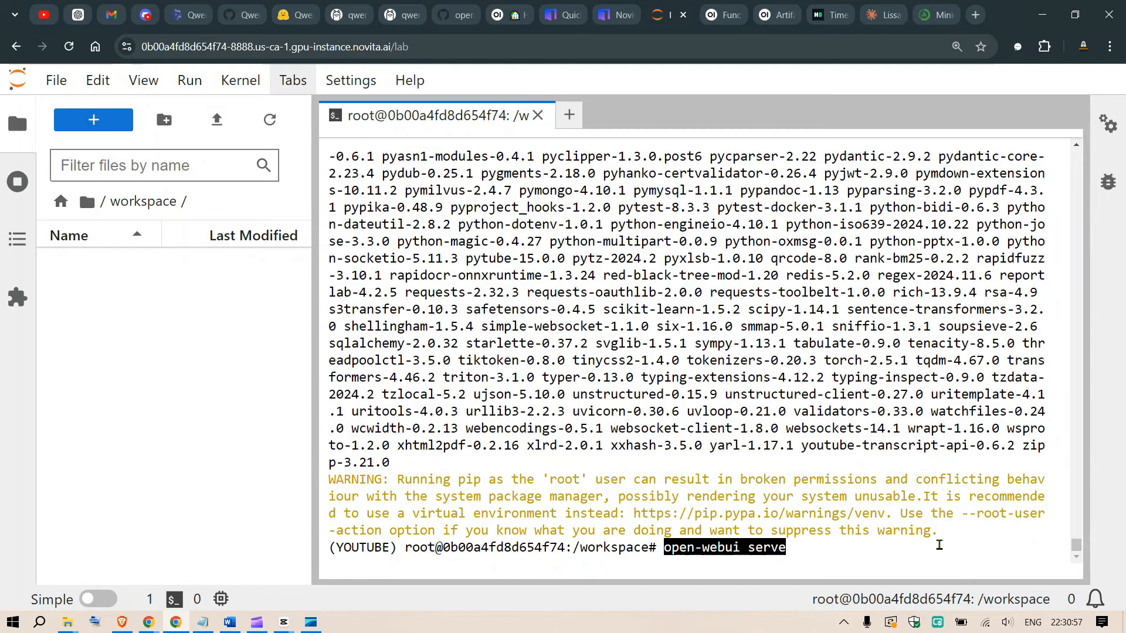
key(Return)
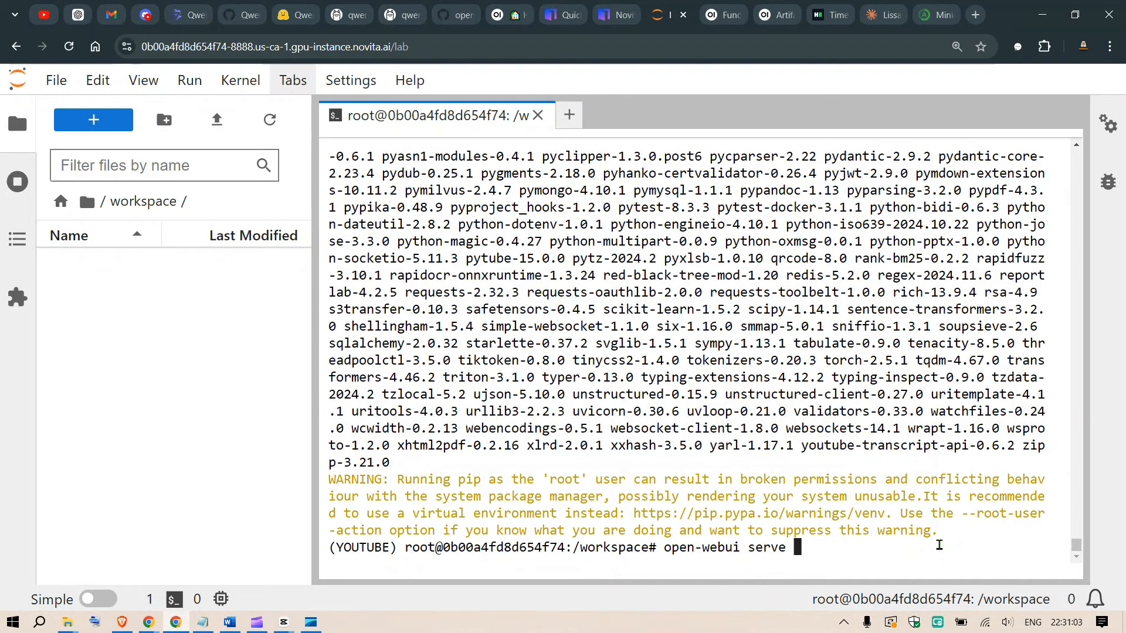
Add --host 0.0.0.0 --port 9005 to the open-webui serve command, checking the HTTP port in the Novita console, and run it.
text(--host 0.0.0.0.0)
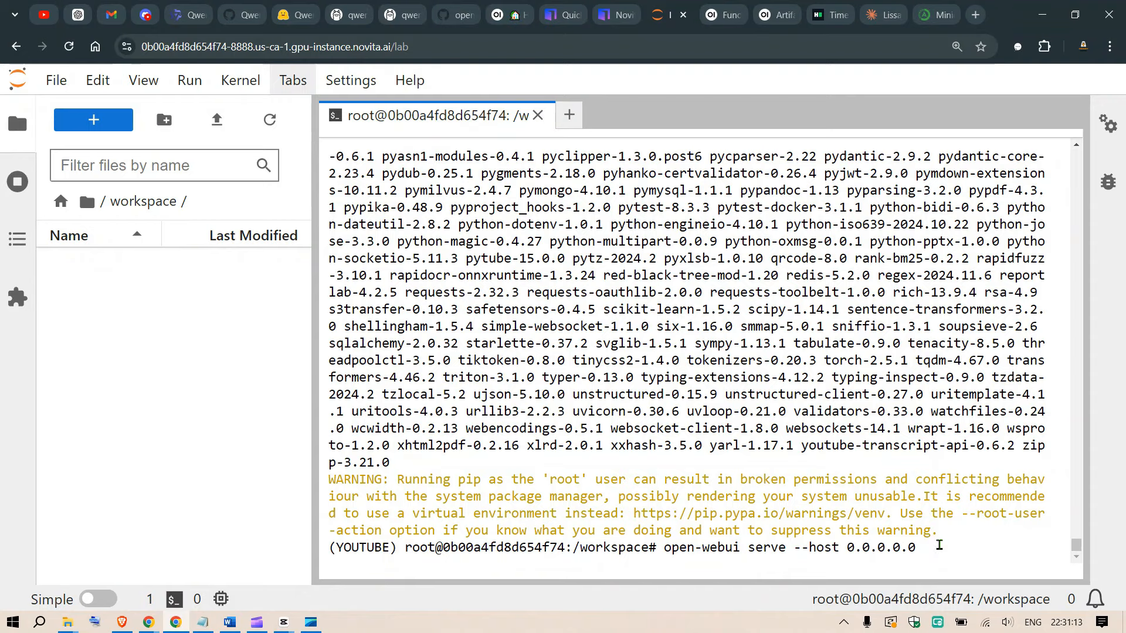
key(BackSpace)
text(--port)
key(ctrl+shift+Tab)
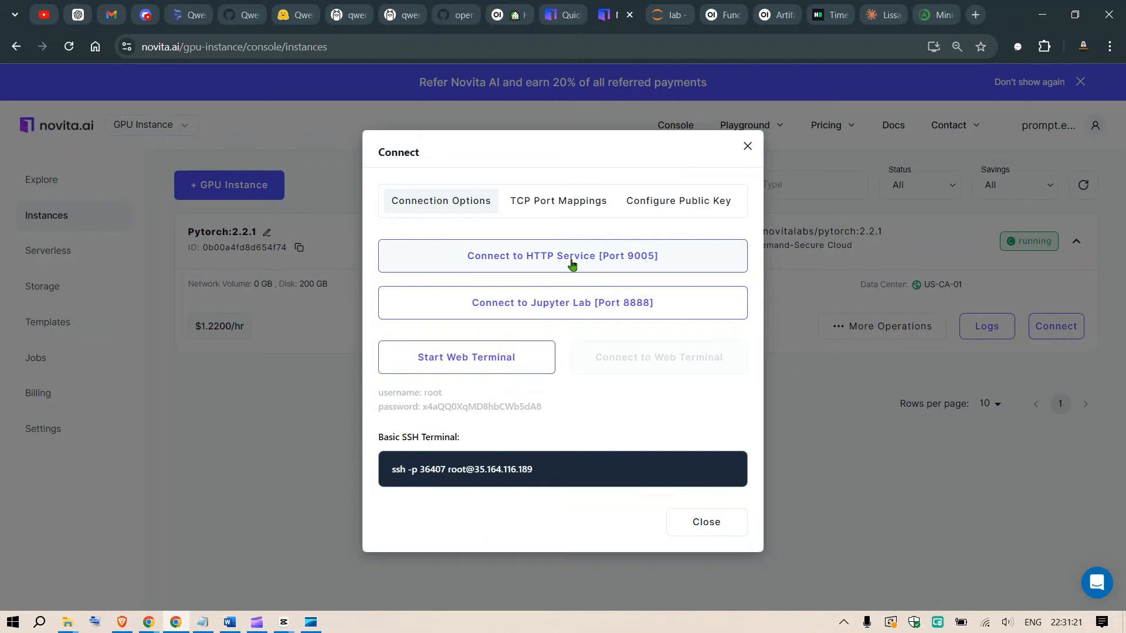
key(ctrl+Tab)
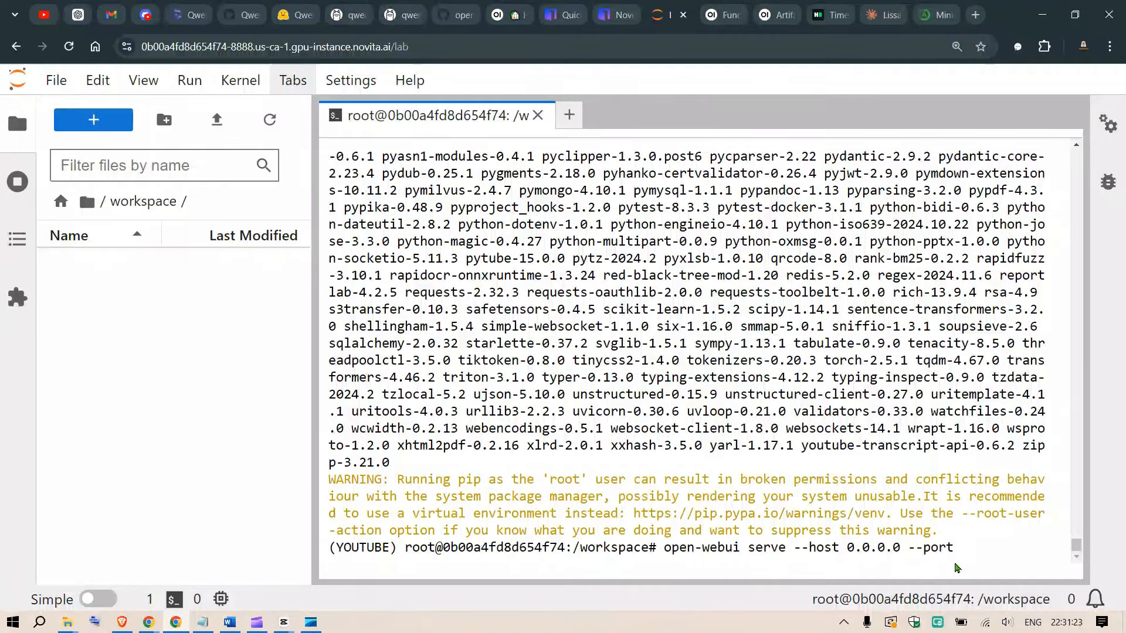
text(9005)
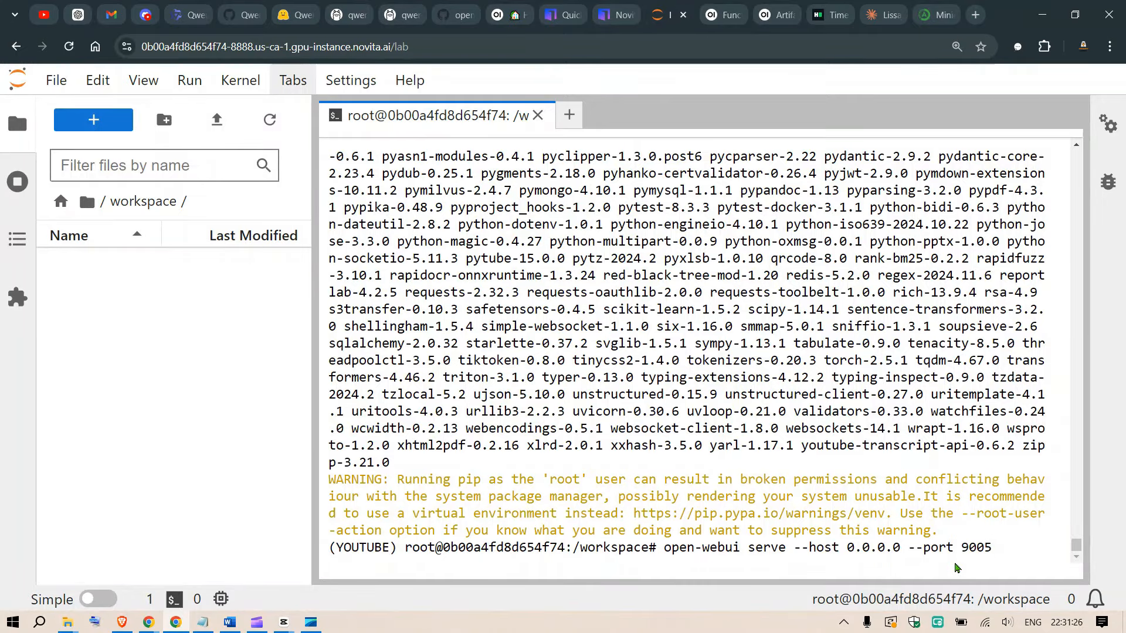
key(Return)
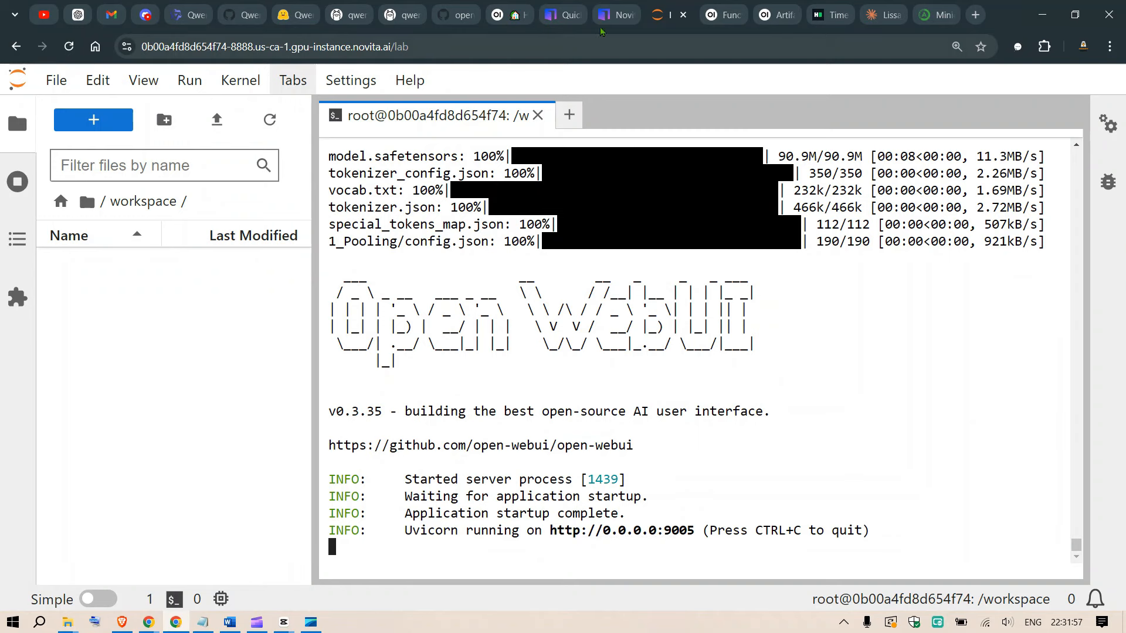
Connect to the instance's HTTP service on port 9005 from the Novita AI console and switch Open WebUI to account sign-up.
click(617, 8)
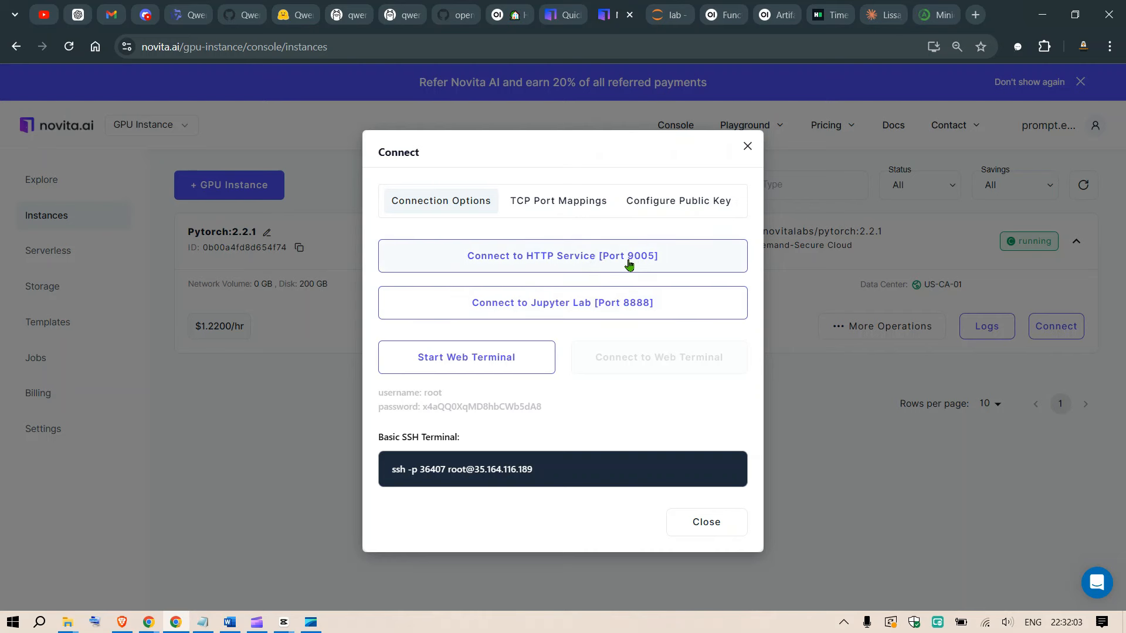
click(599, 262)
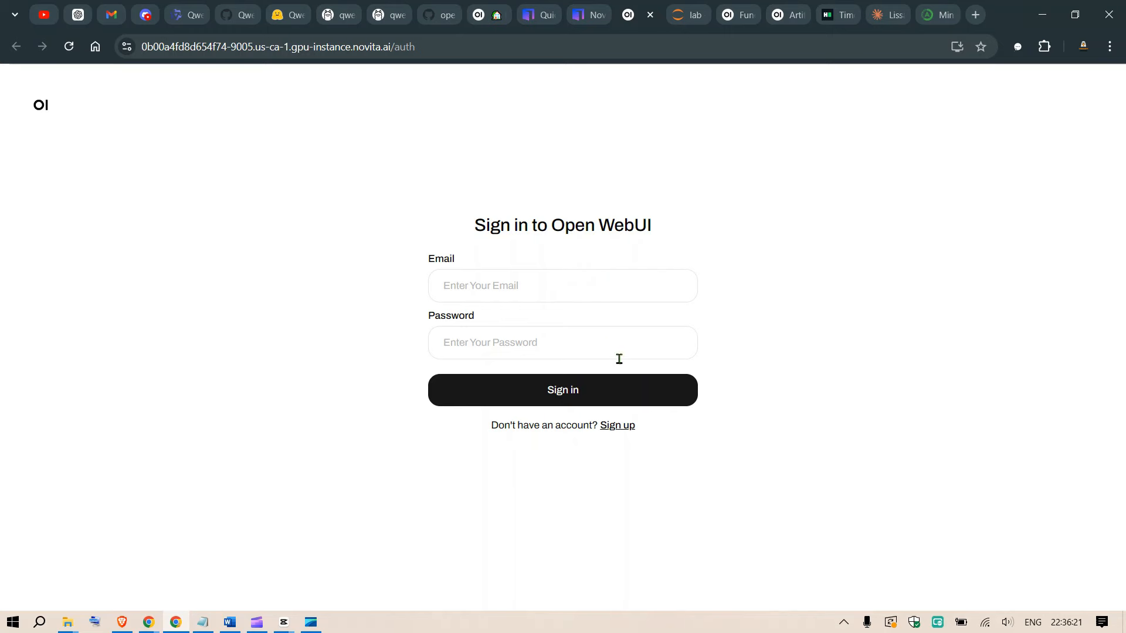
click(617, 426)
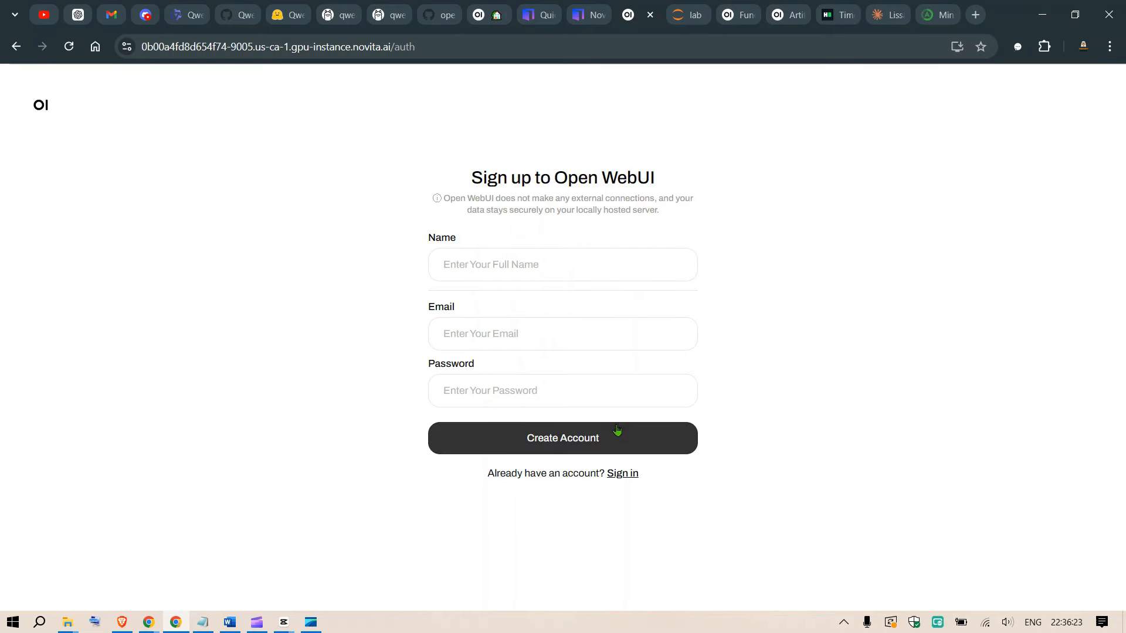
Create the Open WebUI account with the full name, e-mail and account password, and dismiss the browser's offer to save the password.
click(573, 263)
click(578, 318)
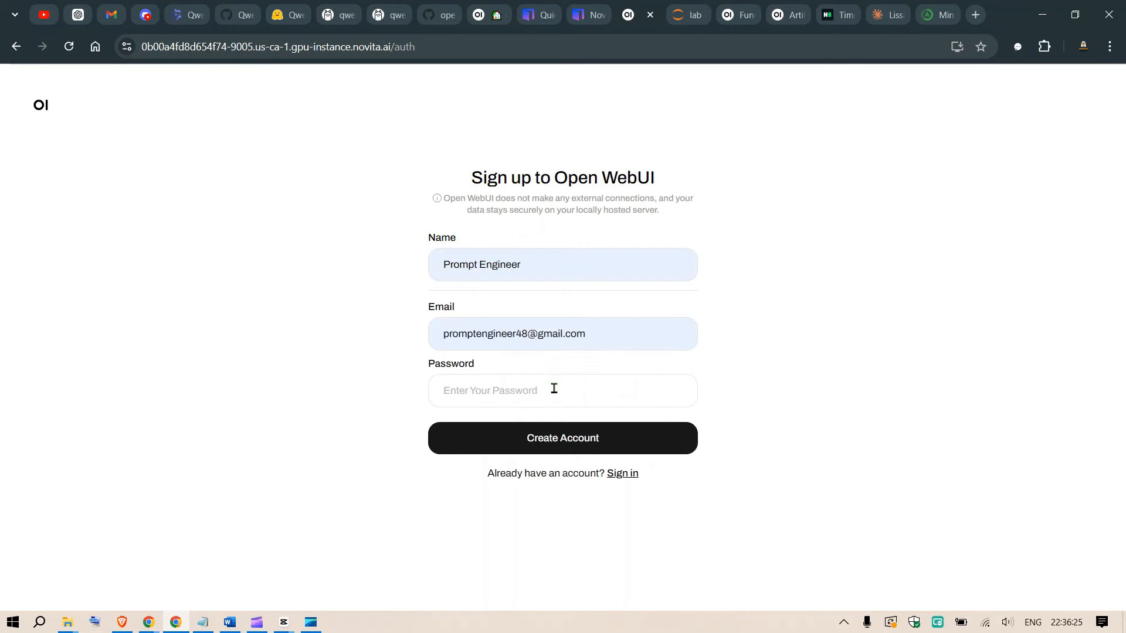
click(554, 387)
text(123)
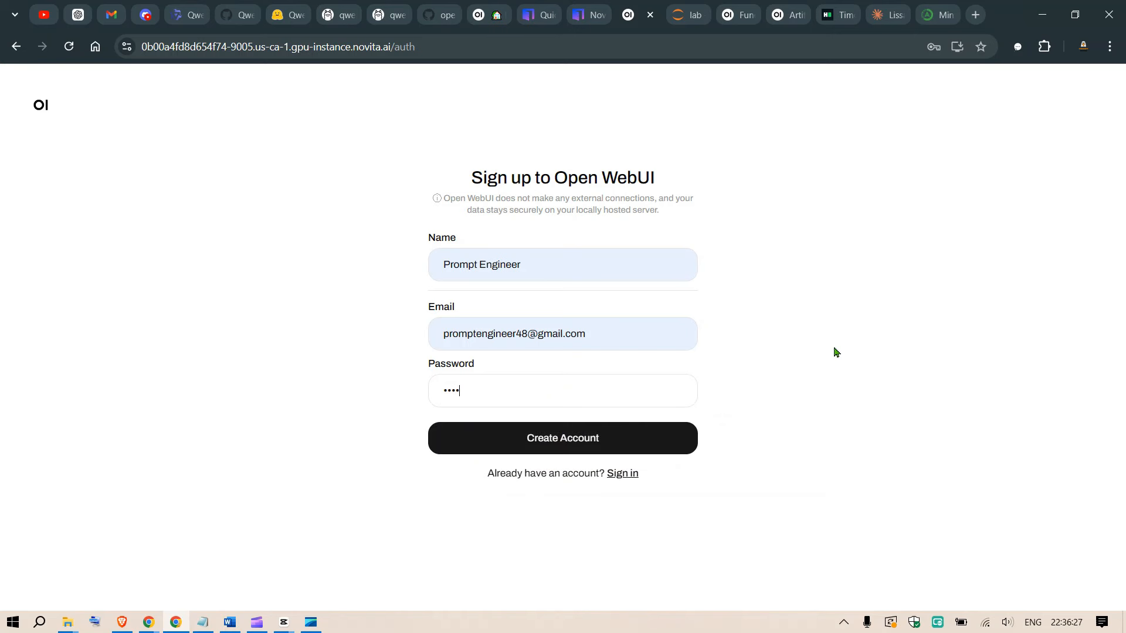
click(584, 438)
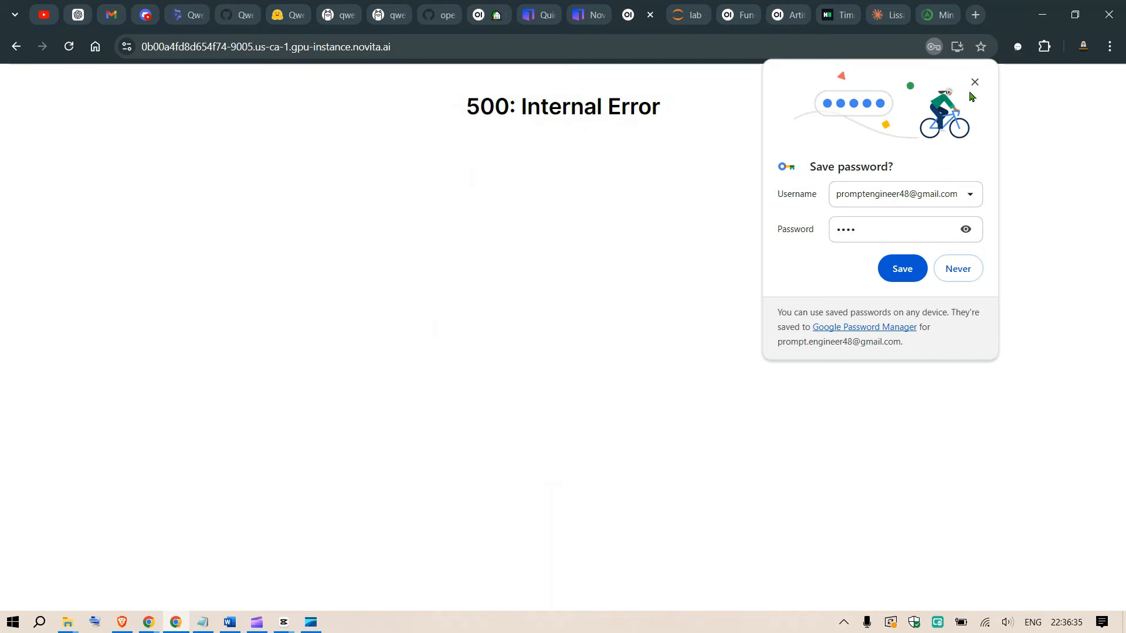
click(974, 82)
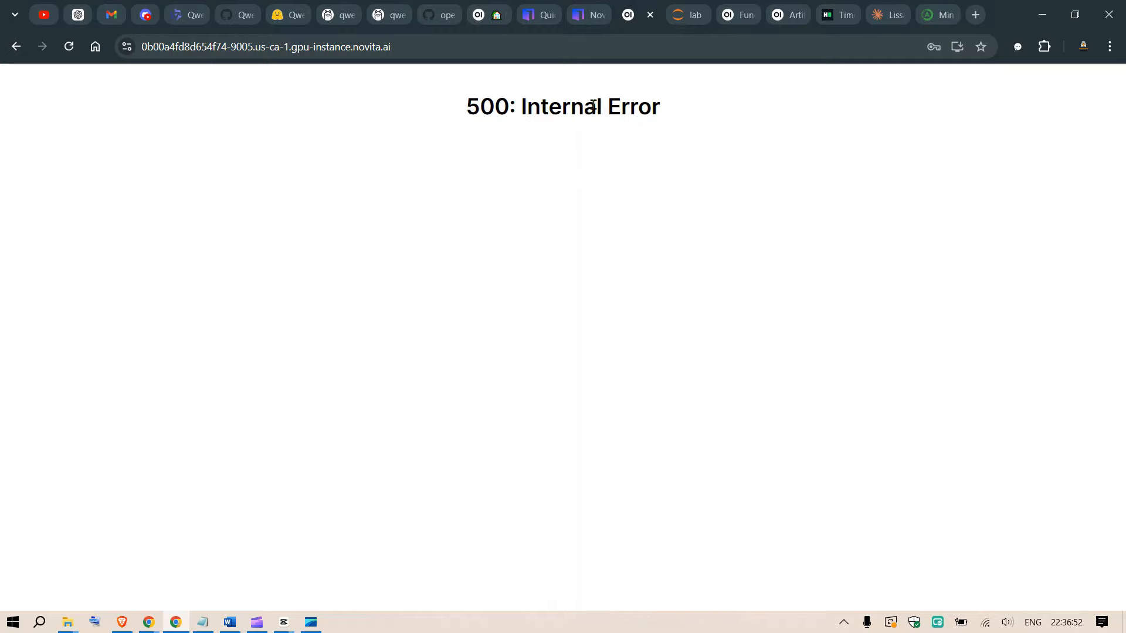
Return to JupyterLab and open a second terminal alongside the one running Open WebUI.
click(692, 7)
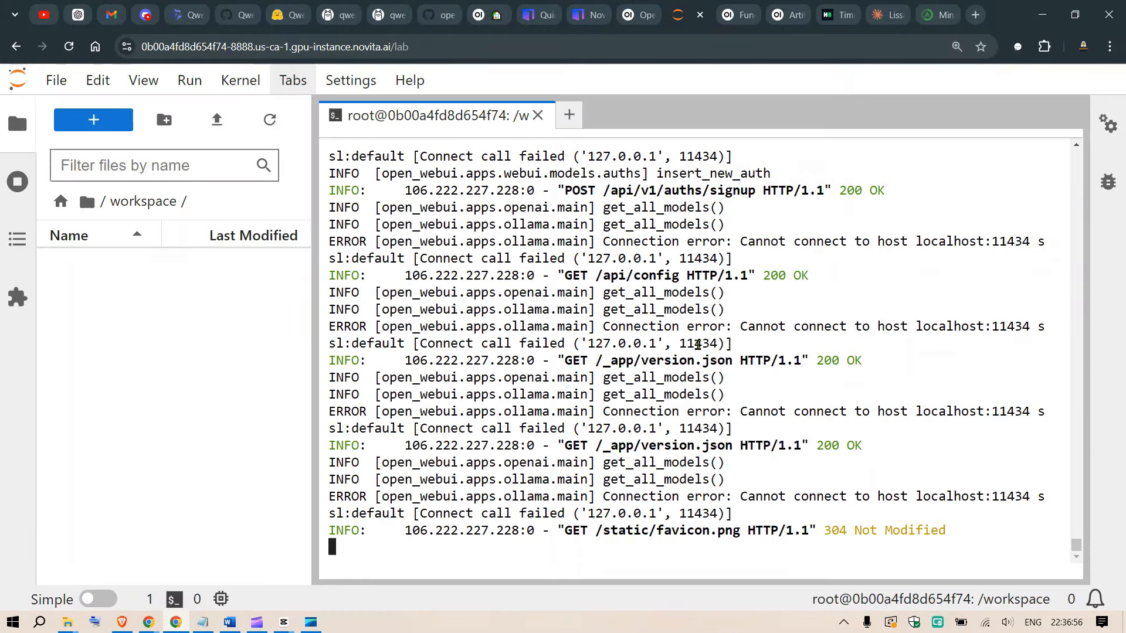
click(575, 121)
scroll(683, 369, down, 3)
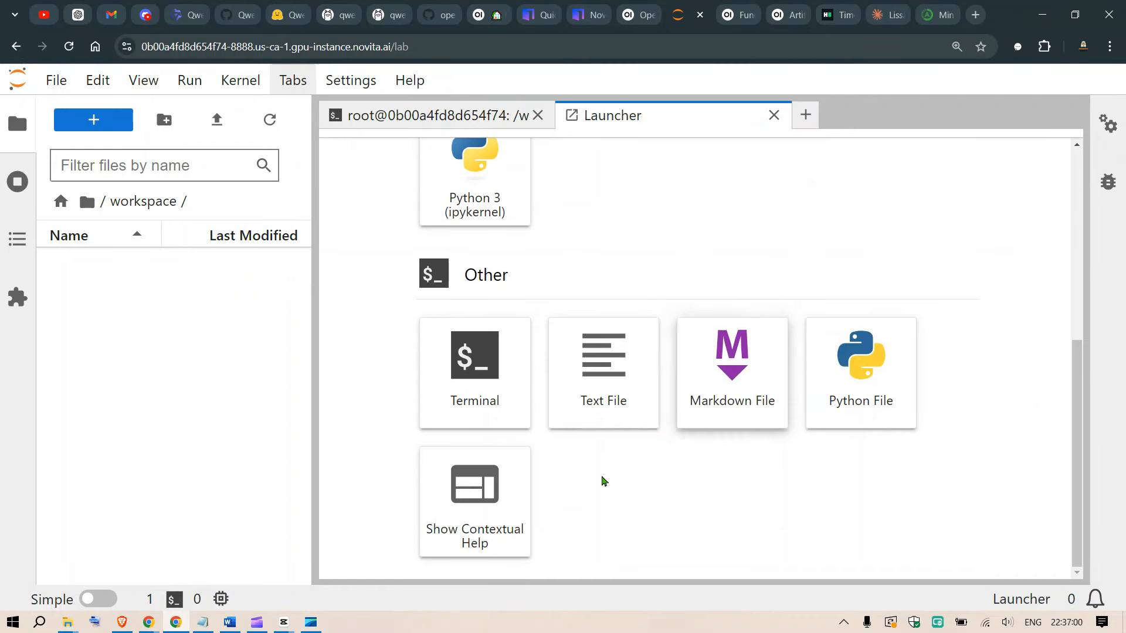
click(468, 379)
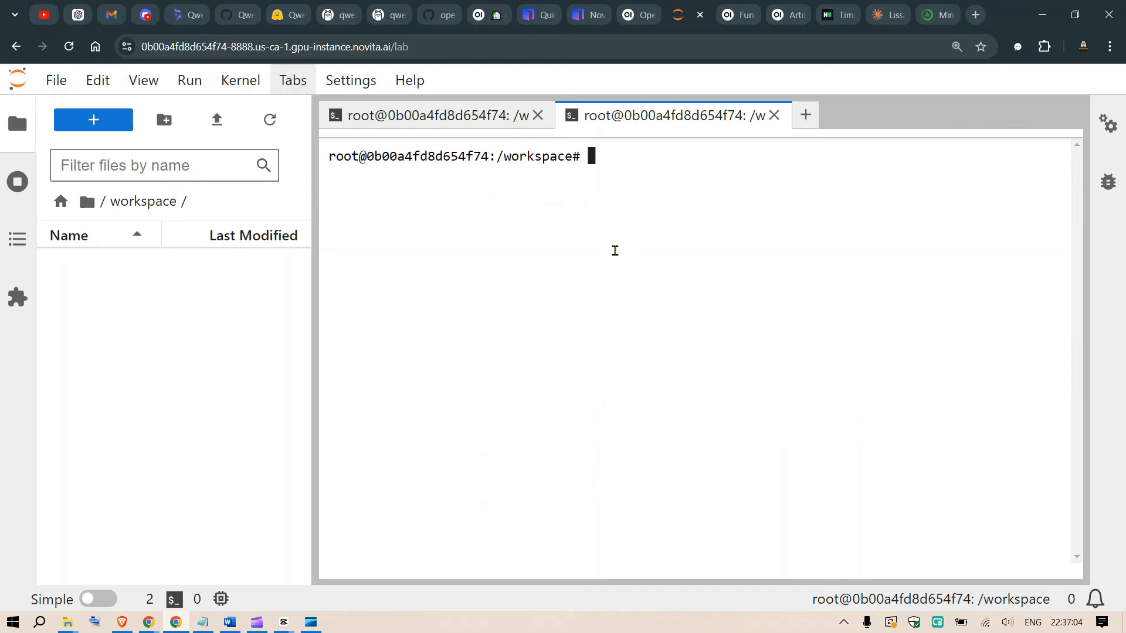
Copy the Linux install command for Ollama from the download page on ollama.com.
click(338, 8)
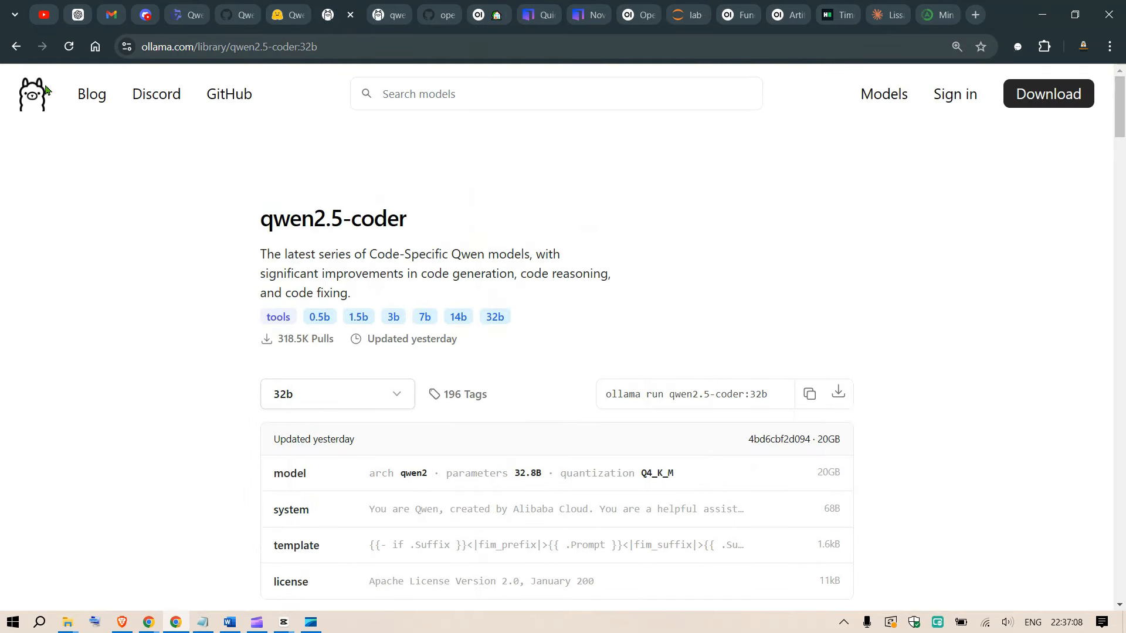
click(46, 92)
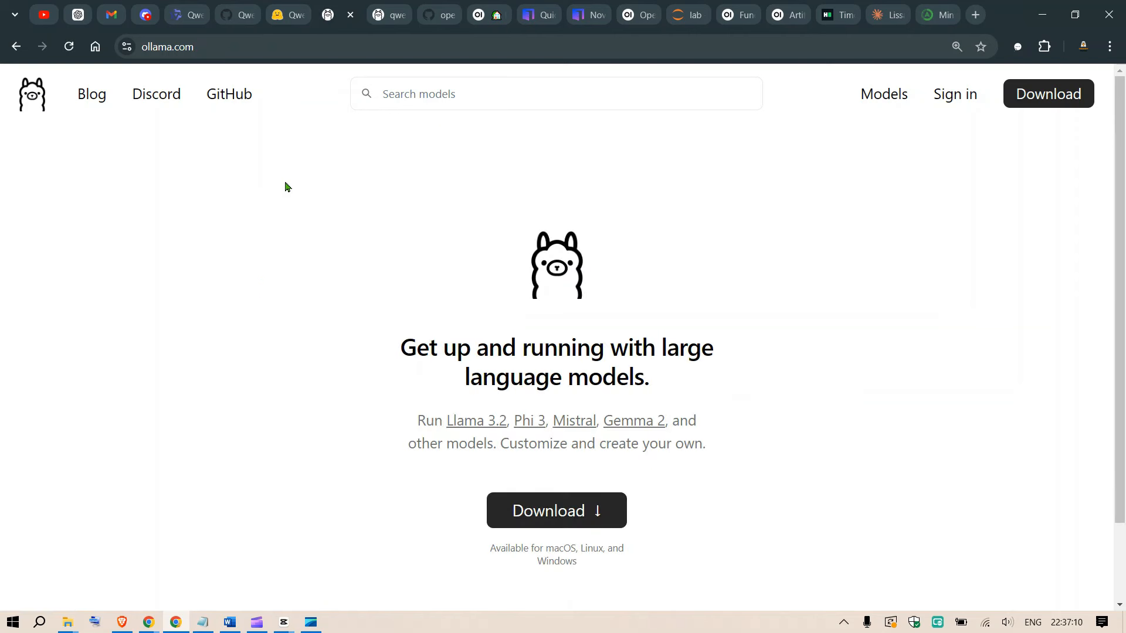
click(573, 516)
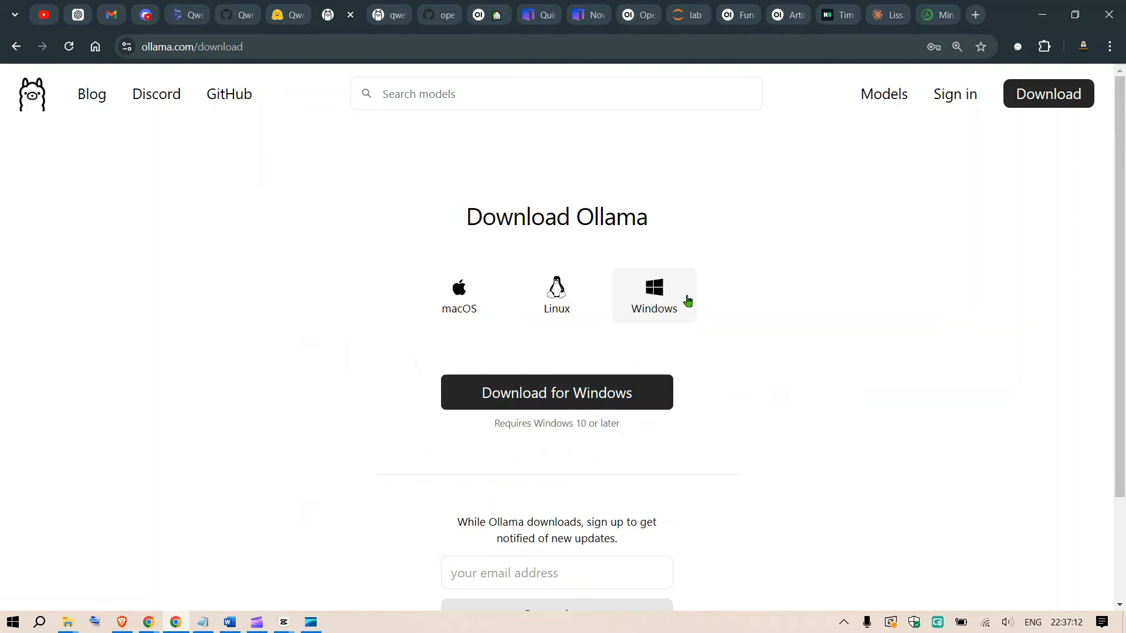
click(556, 237)
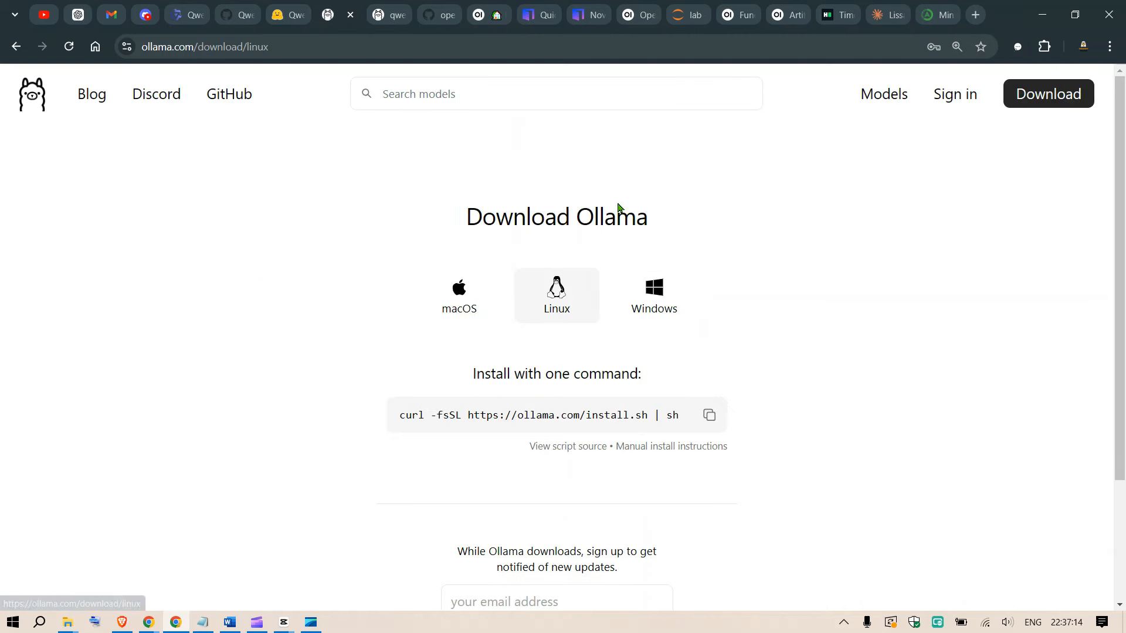
click(706, 414)
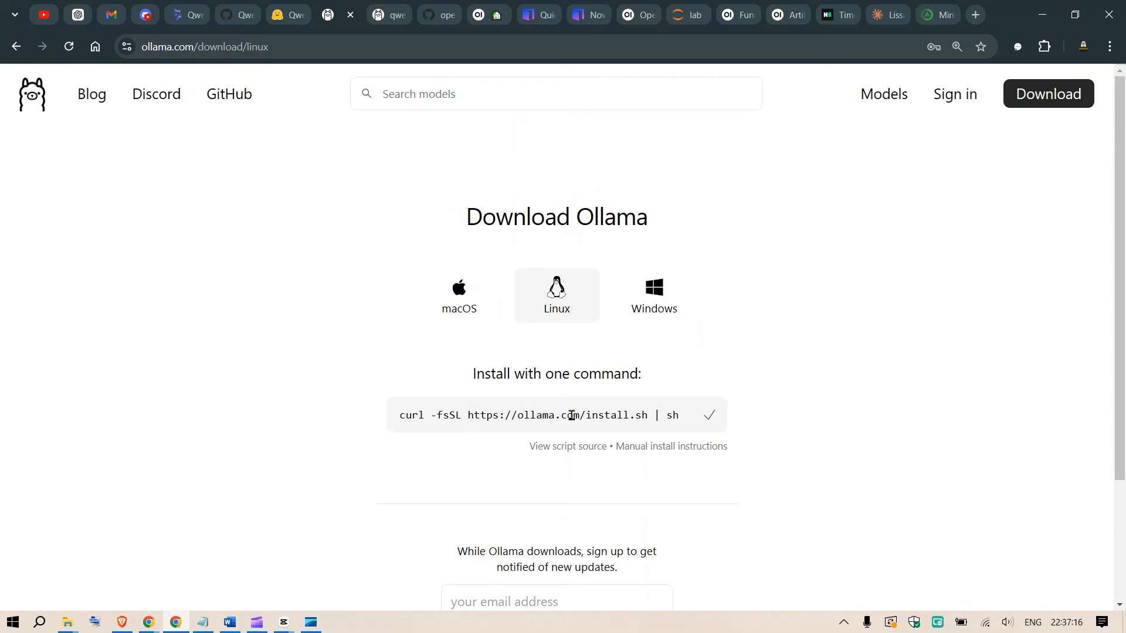
click(690, 7)
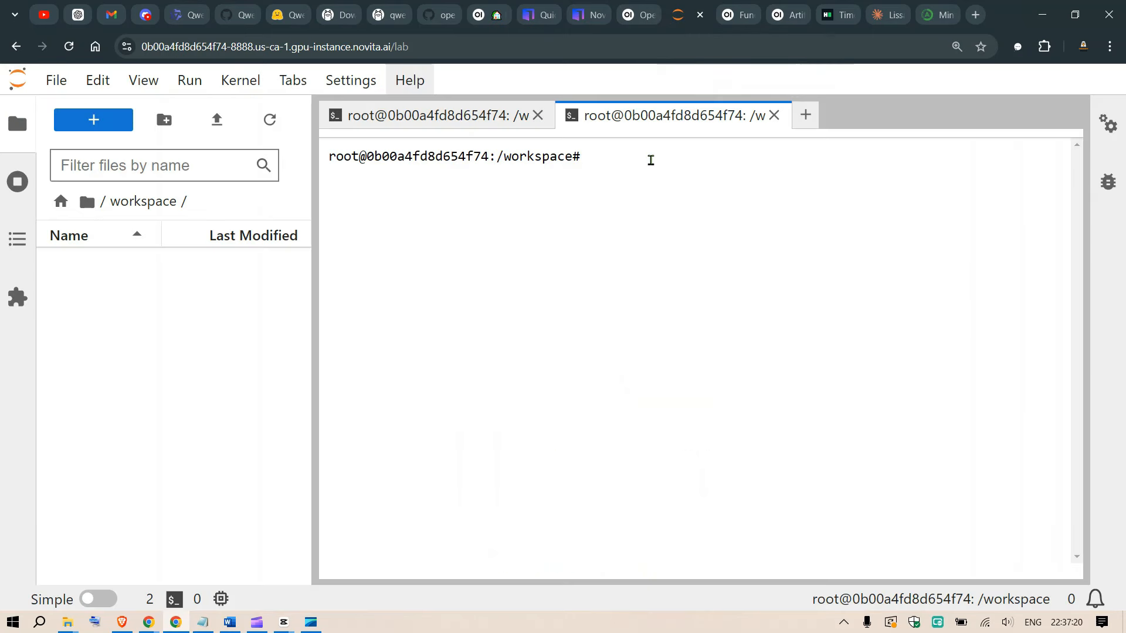
key(ctrl+v)
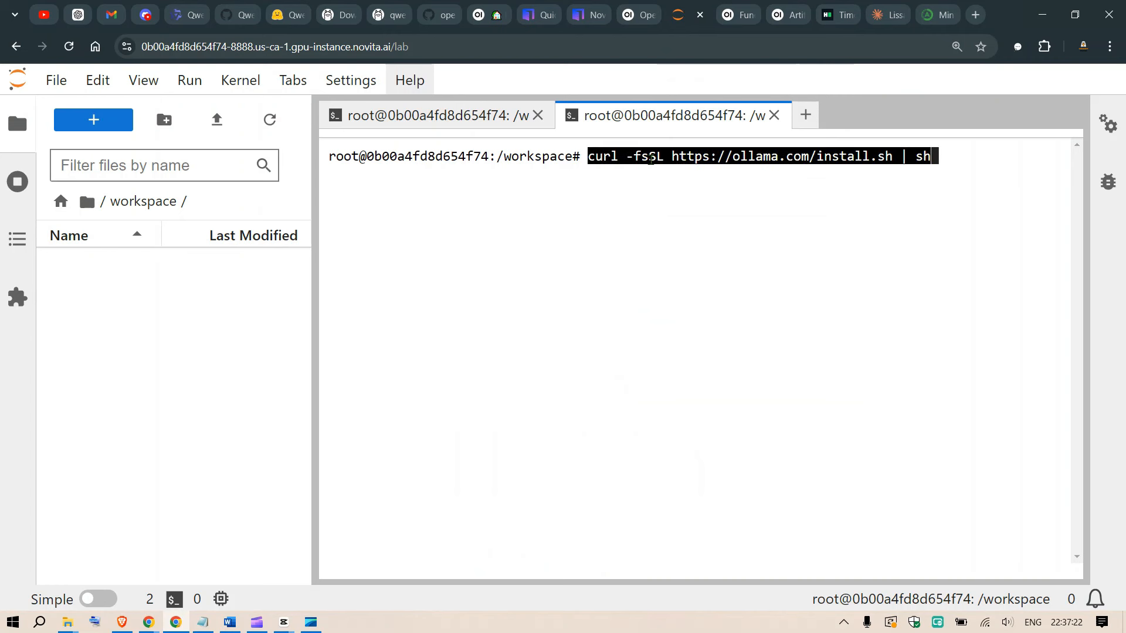
key(Return)
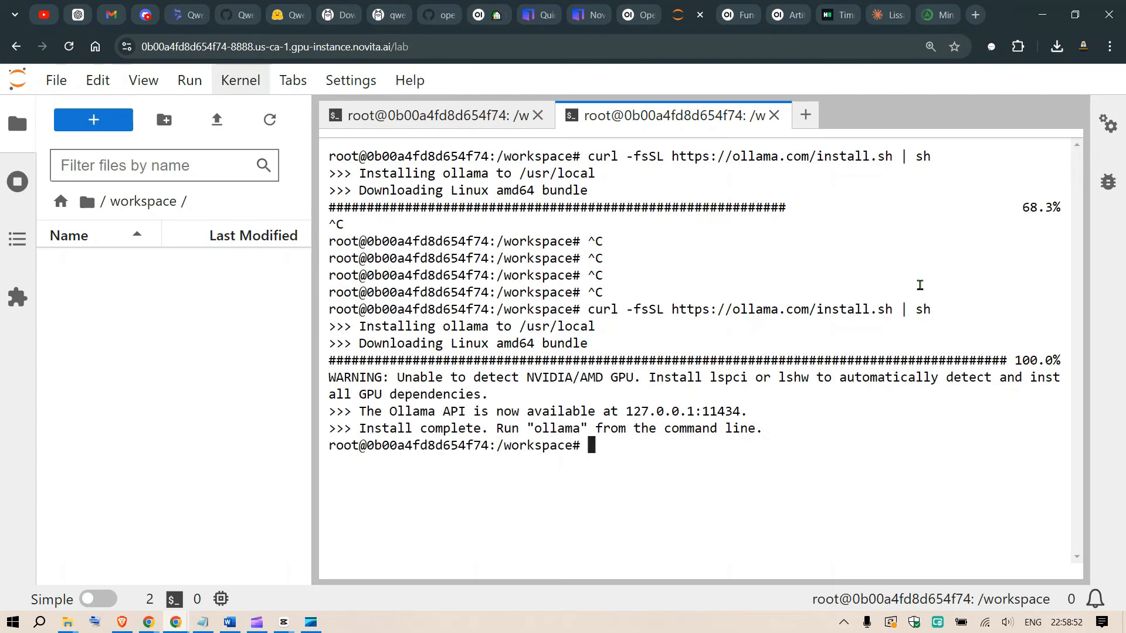
drag(711, 360, 793, 360)
drag(642, 439, 641, 437)
click(499, 410)
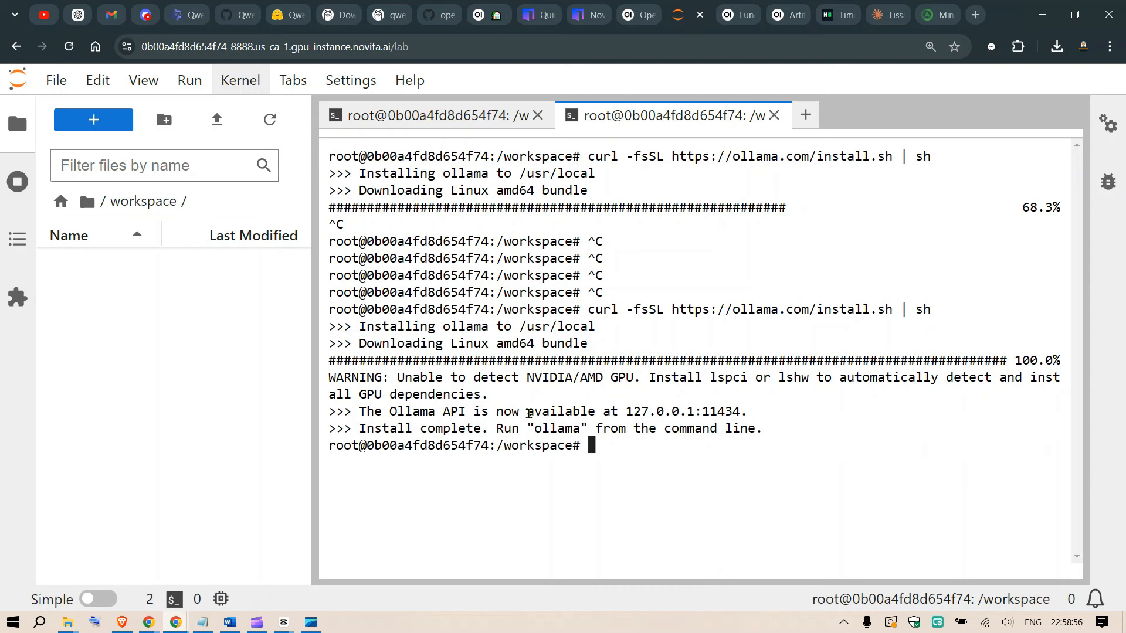
drag(504, 412, 712, 413)
double_click(711, 412)
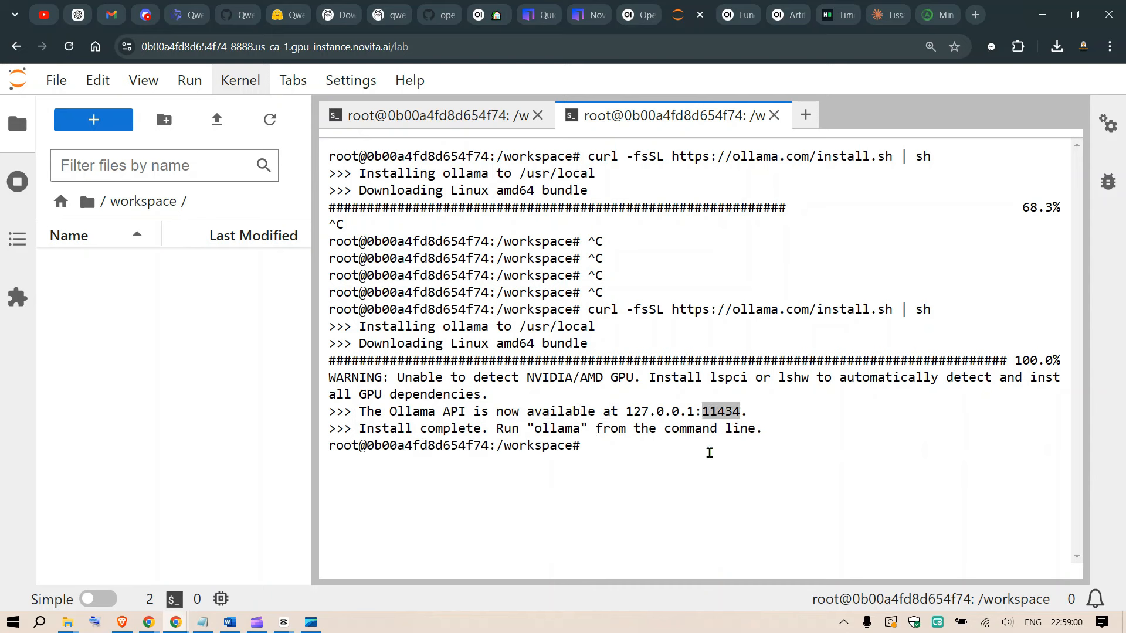
click(680, 452)
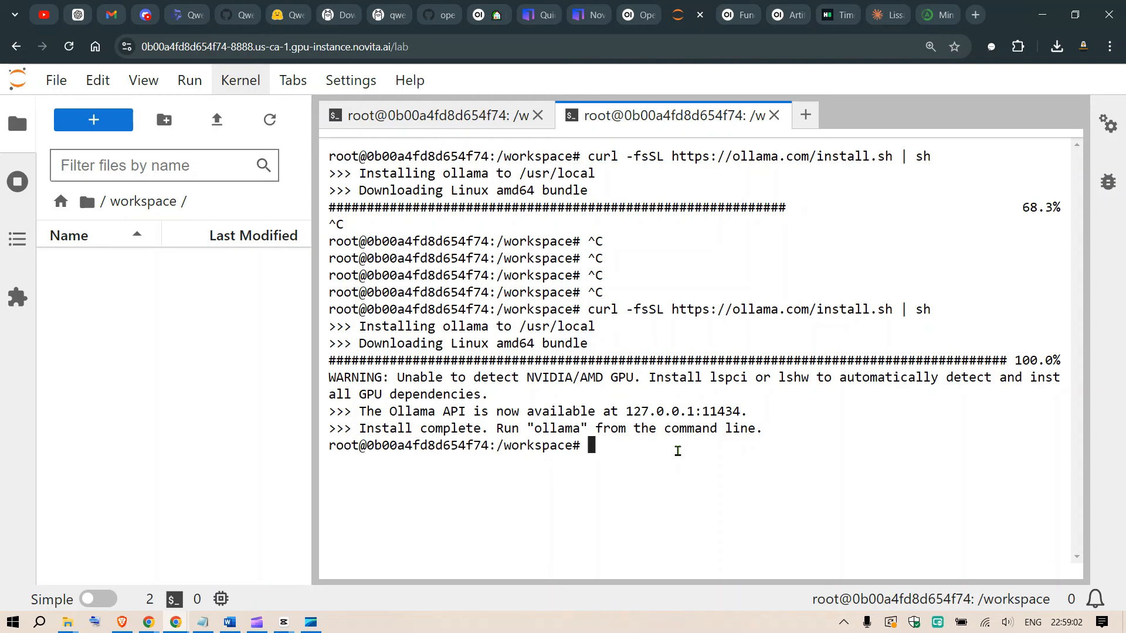
Clear the second terminal and start the Ollama server with ollama serve.
text(clear)
key(Return)
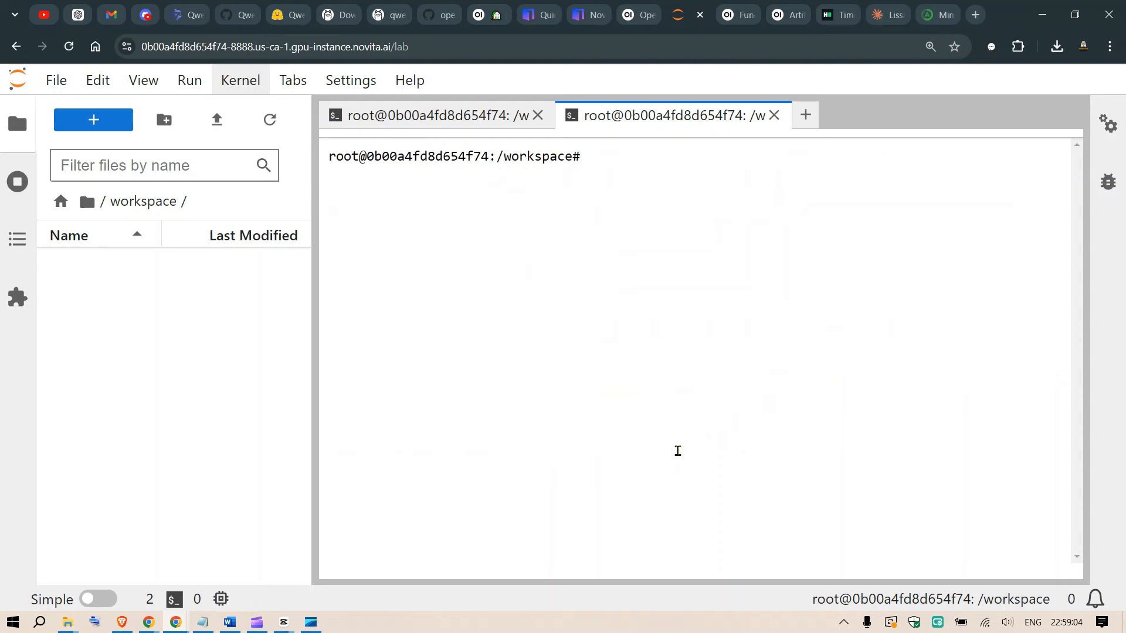
text(ollama serve)
key(Return)
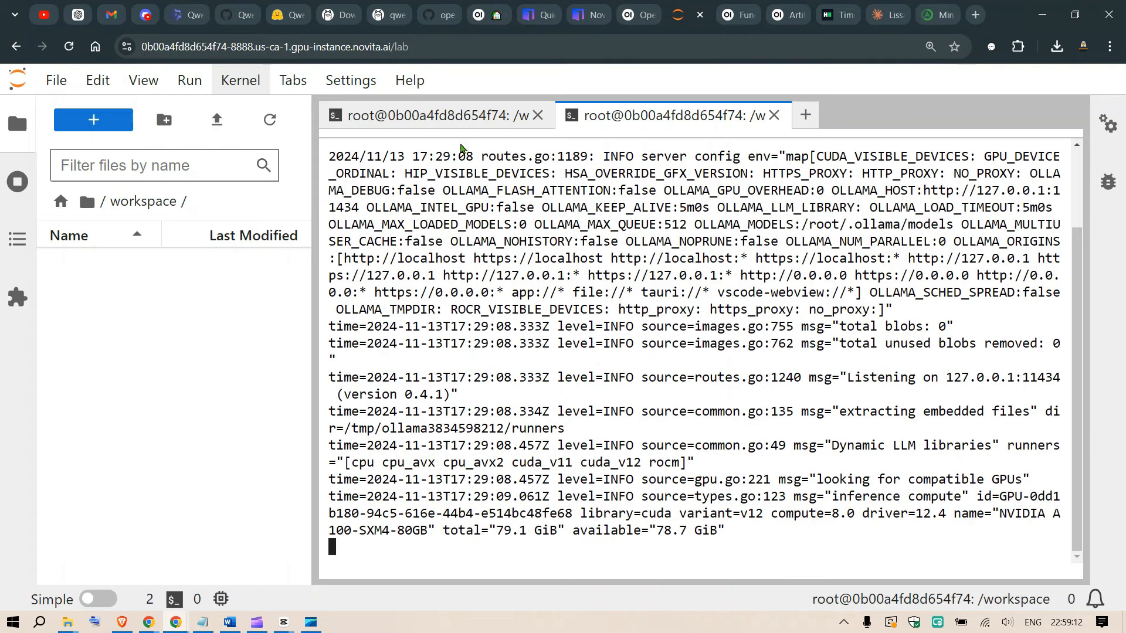
Restart Open WebUI in the first terminal with open-webui serve --host 0.0.0.0 --port 9005.
click(448, 115)
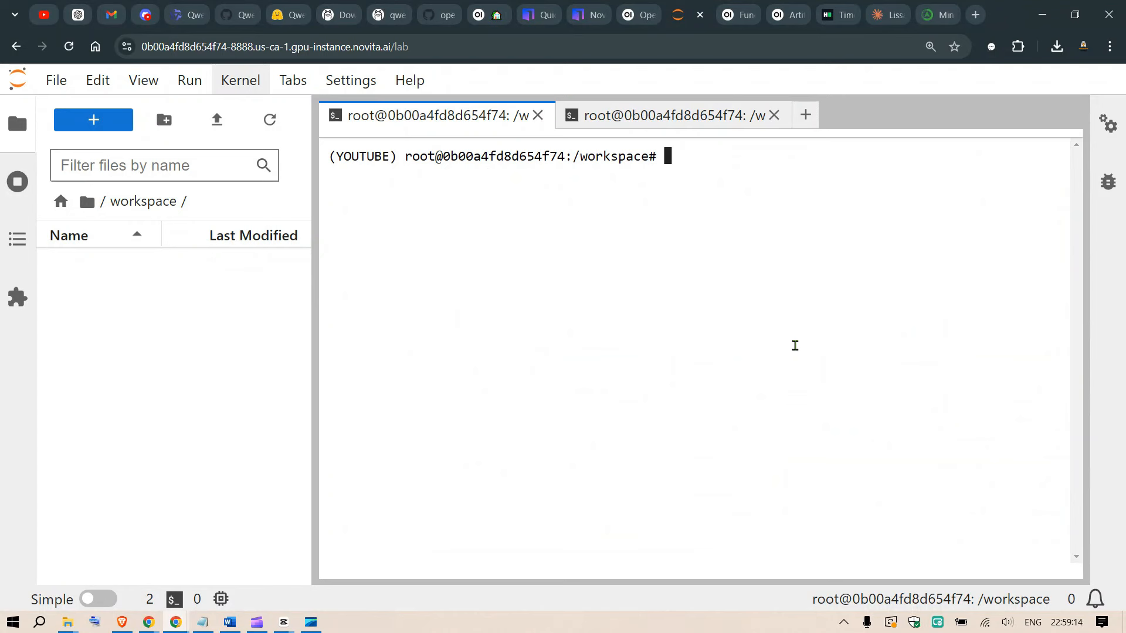
text(clear)
key(Up)
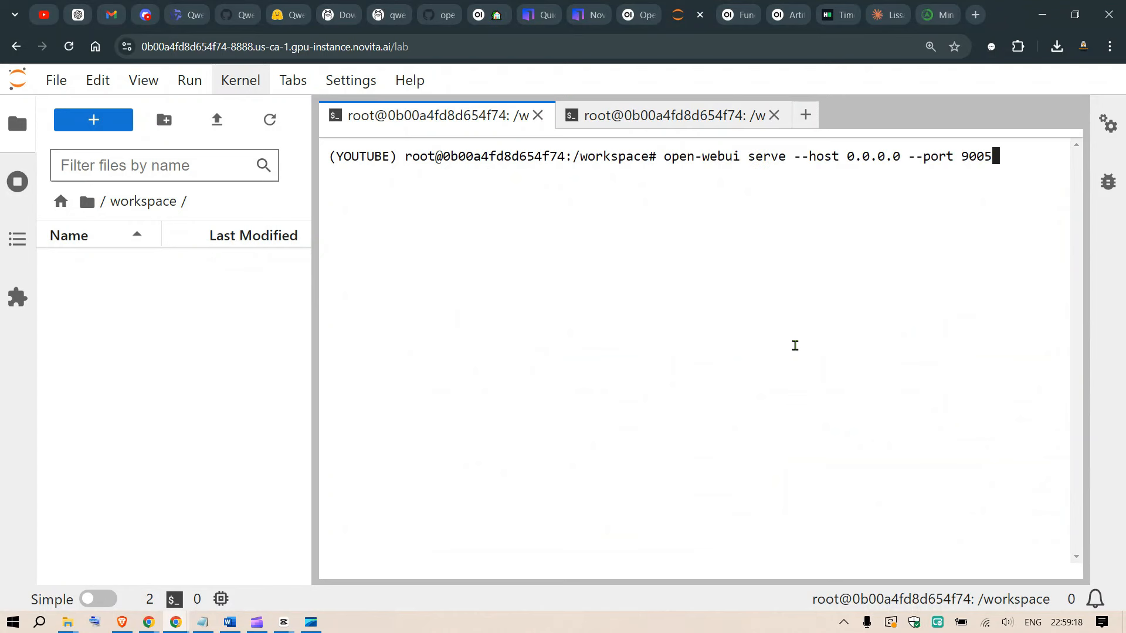
key(Return)
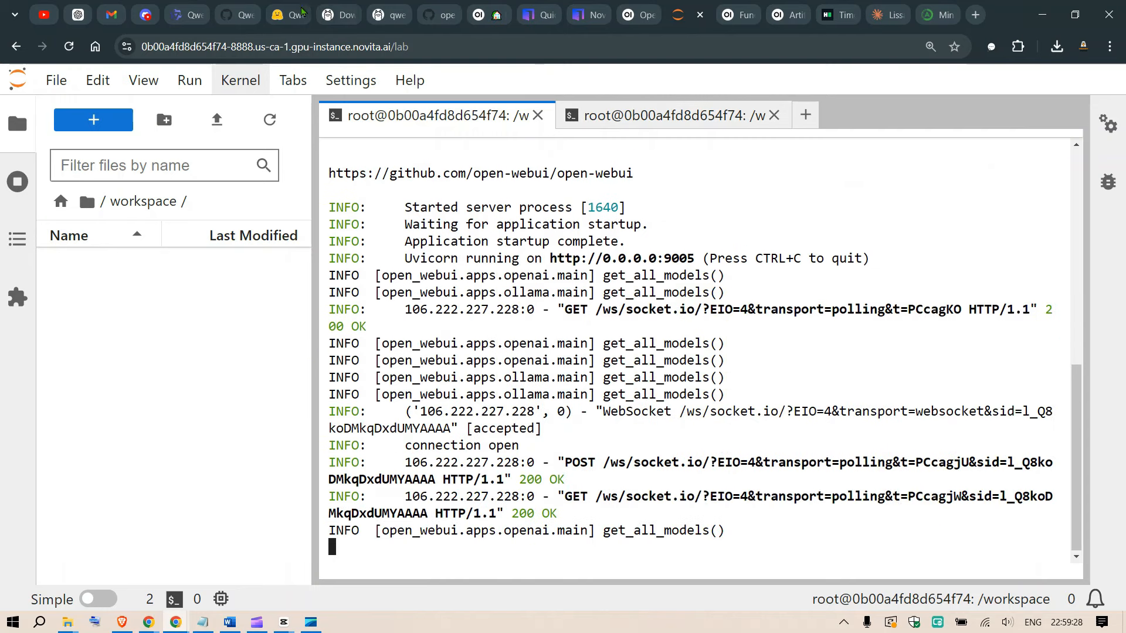
Reconnect to the instance's HTTP service on port 9005 from the Novita AI console and close the old Open WebUI error page.
click(583, 6)
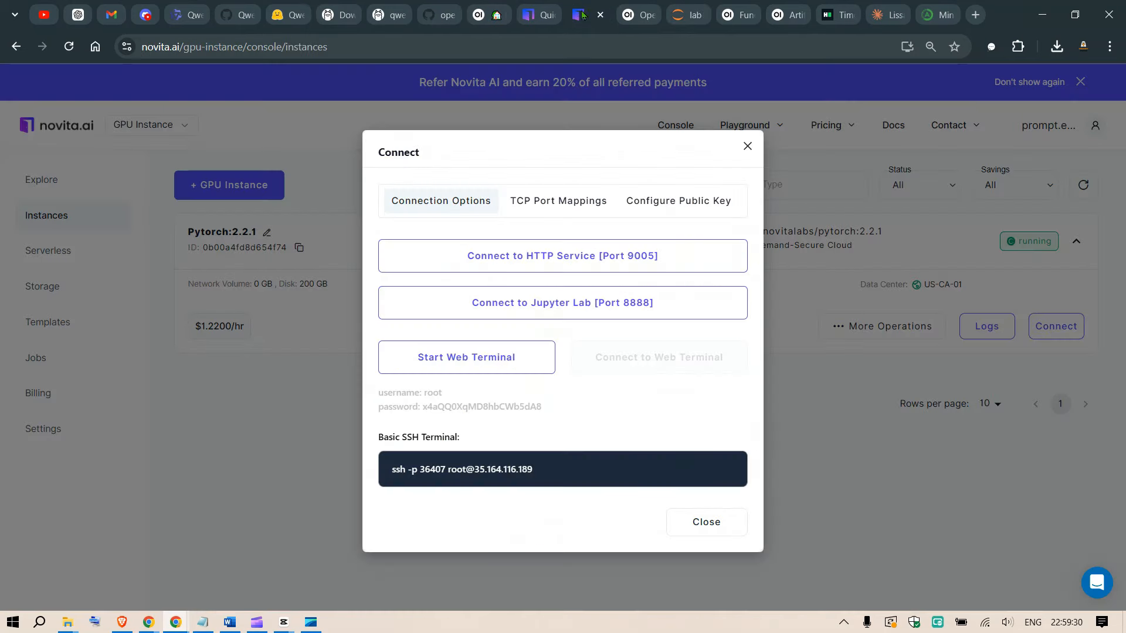
click(747, 146)
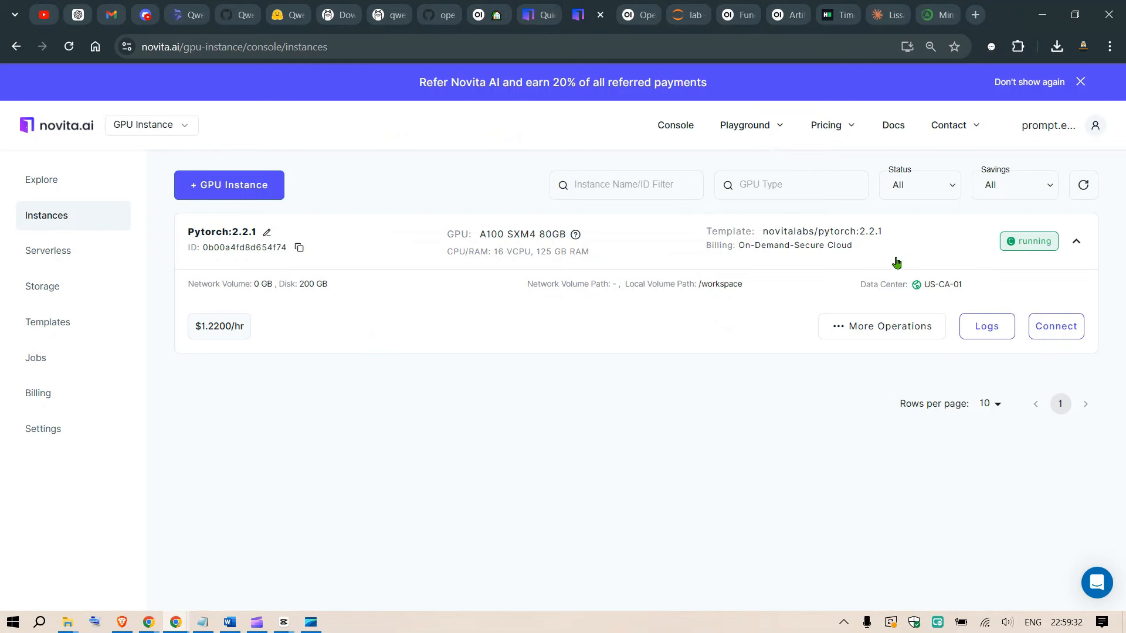
click(1054, 327)
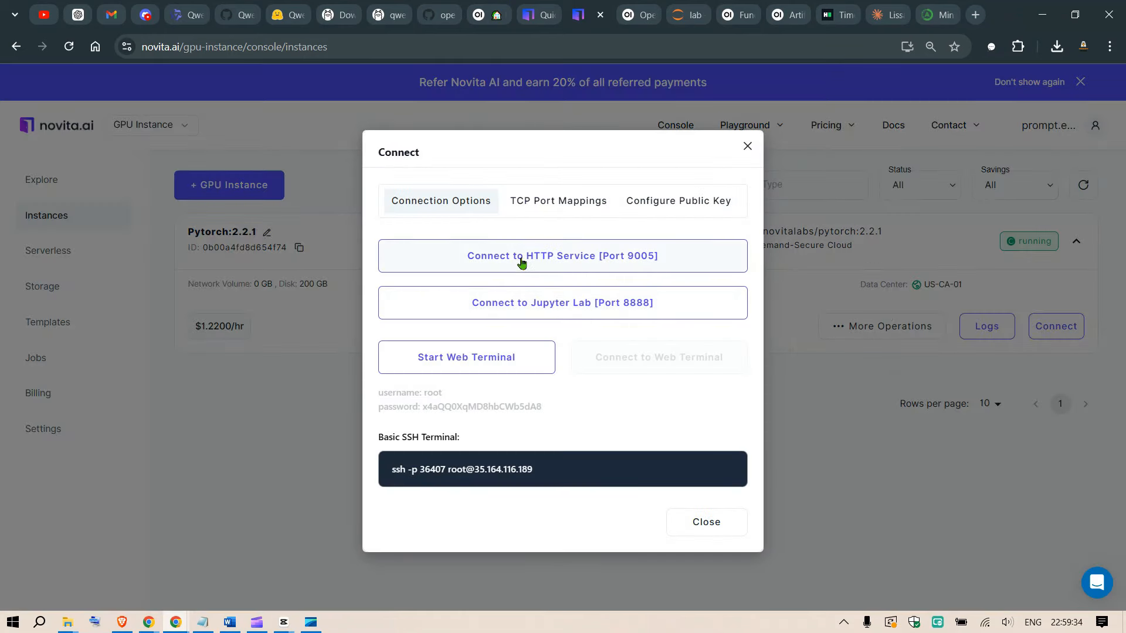
click(522, 258)
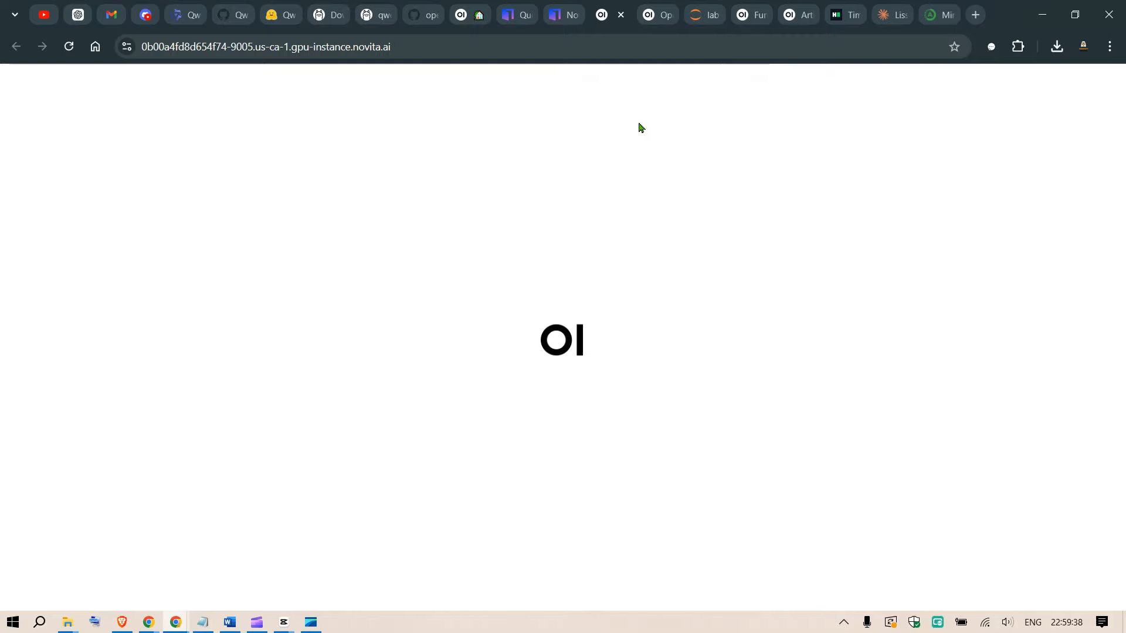
click(653, 7)
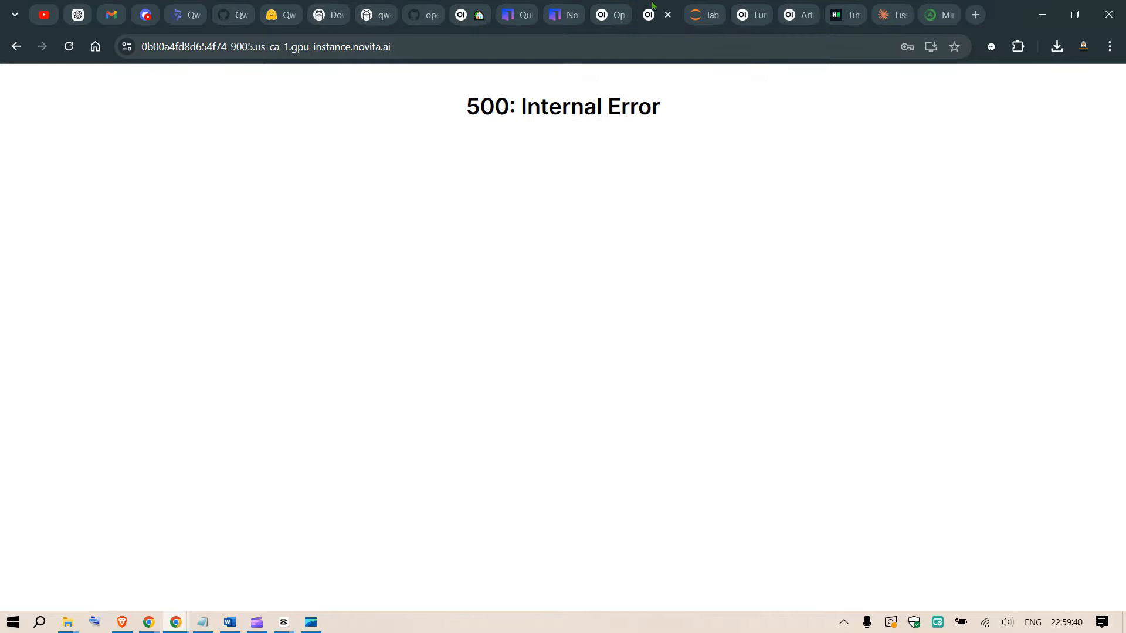
click(668, 15)
click(613, 15)
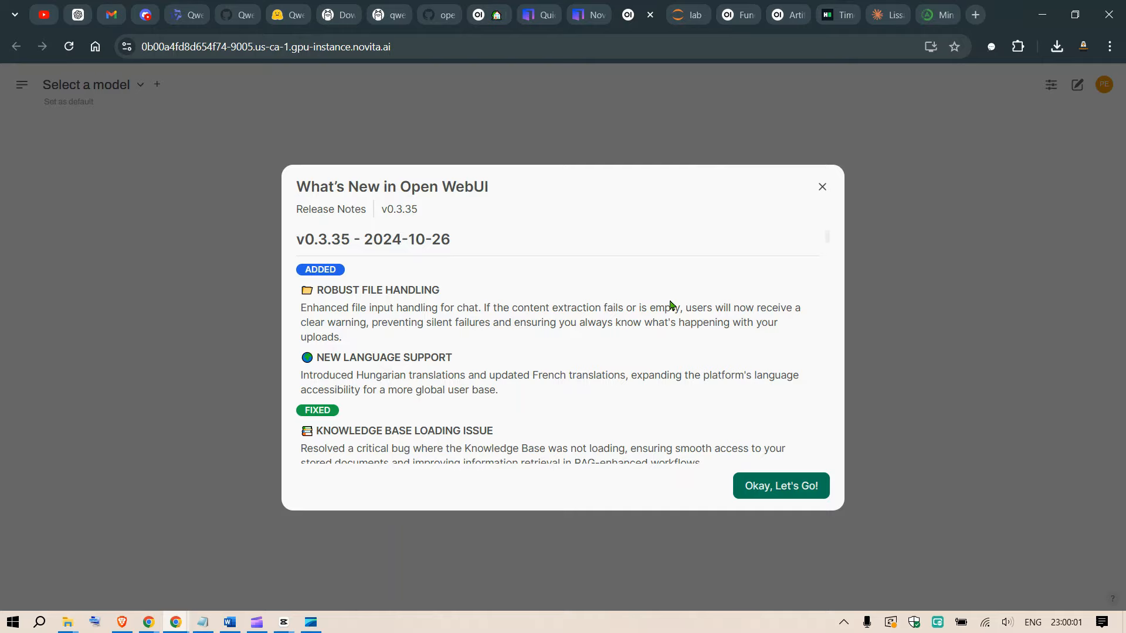
Skim and dismiss the Open WebUI release notes, and check the model selector for available models.
scroll(671, 305, down, 8)
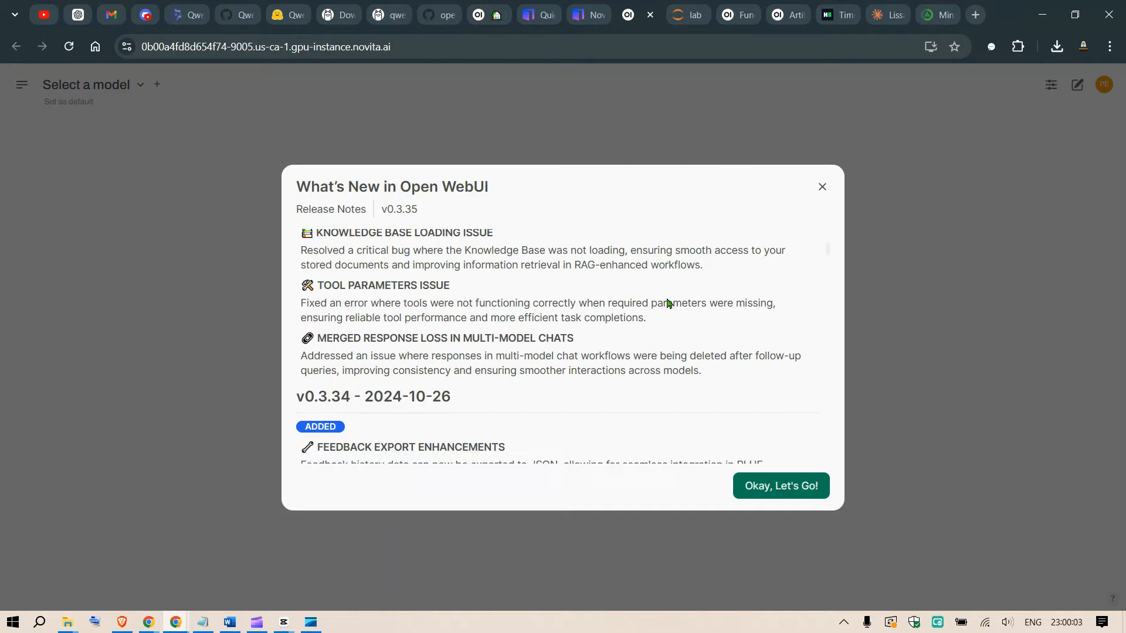
scroll(666, 317, down, 15)
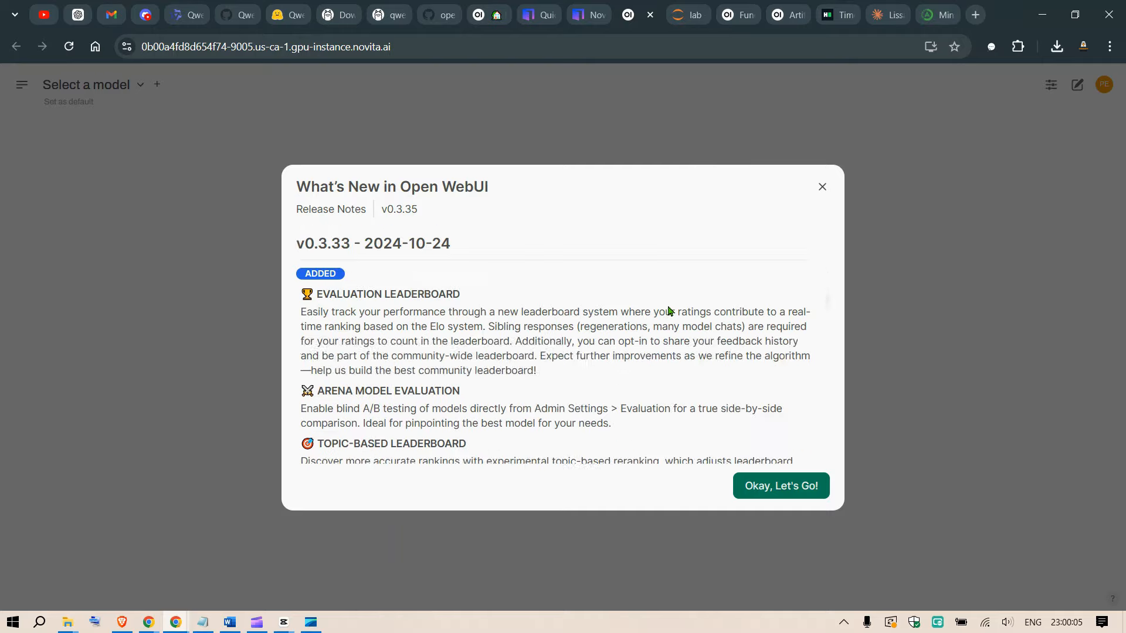
scroll(715, 352, down, 3)
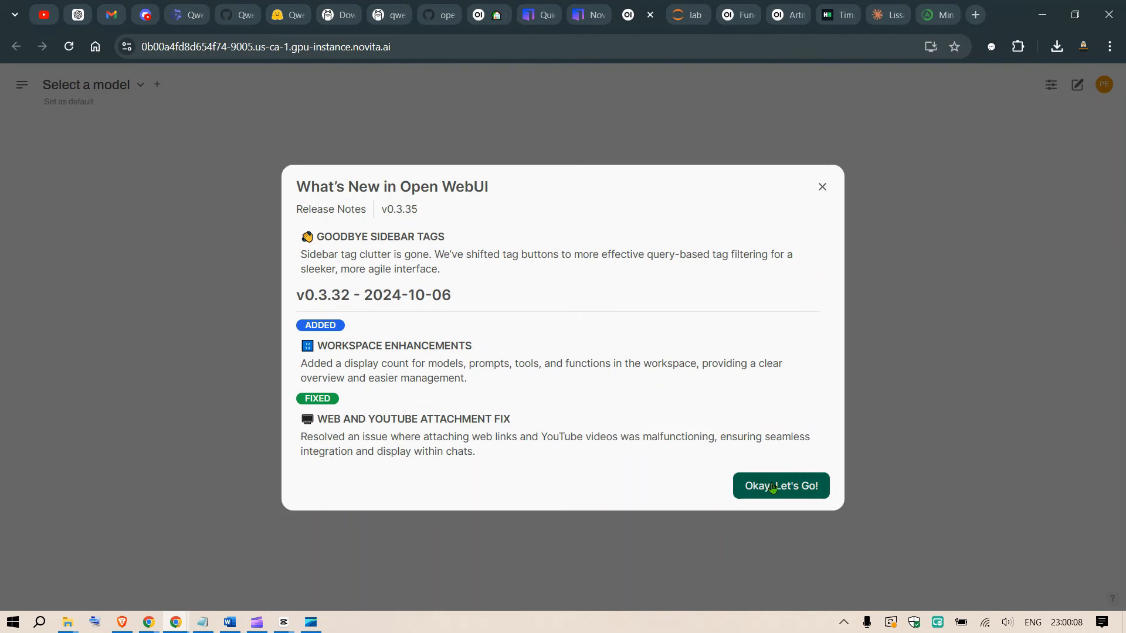
click(773, 488)
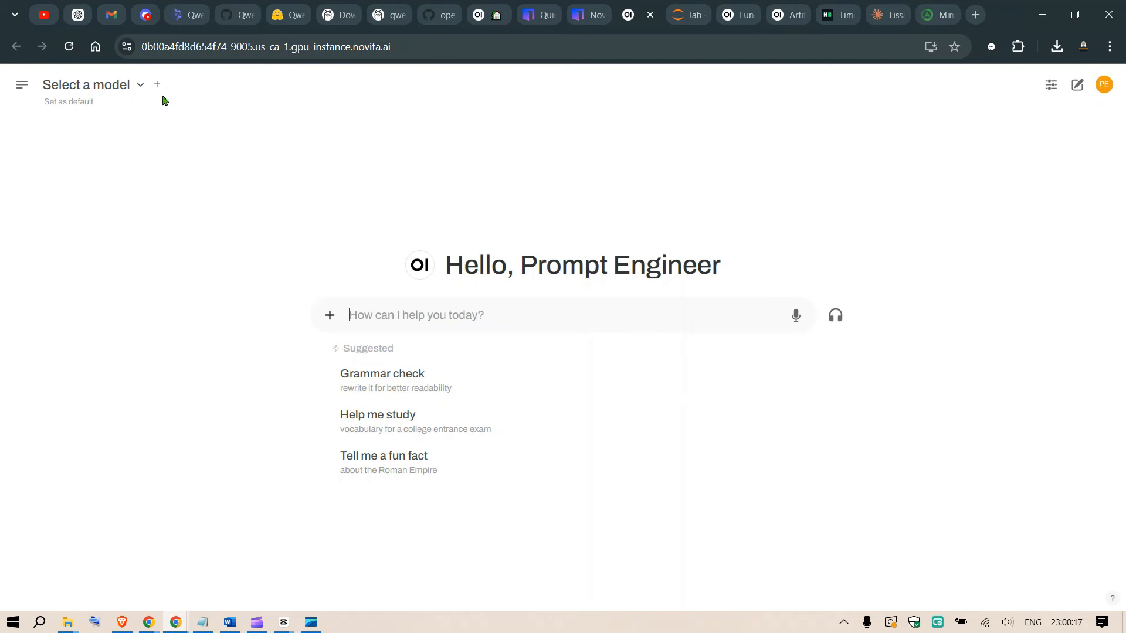
click(141, 86)
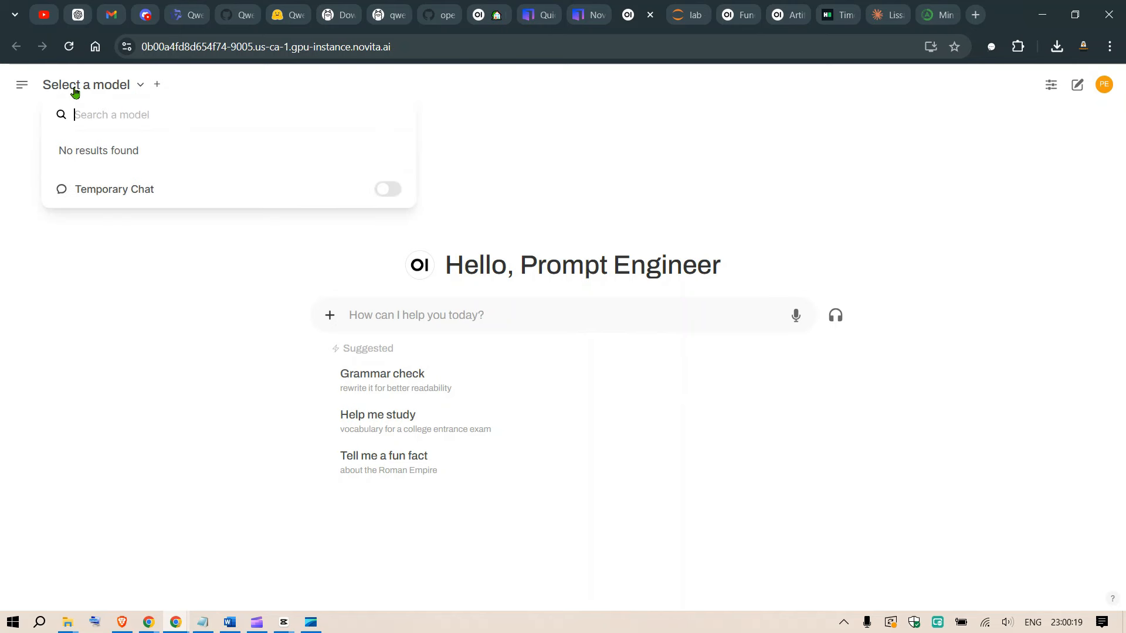
click(657, 160)
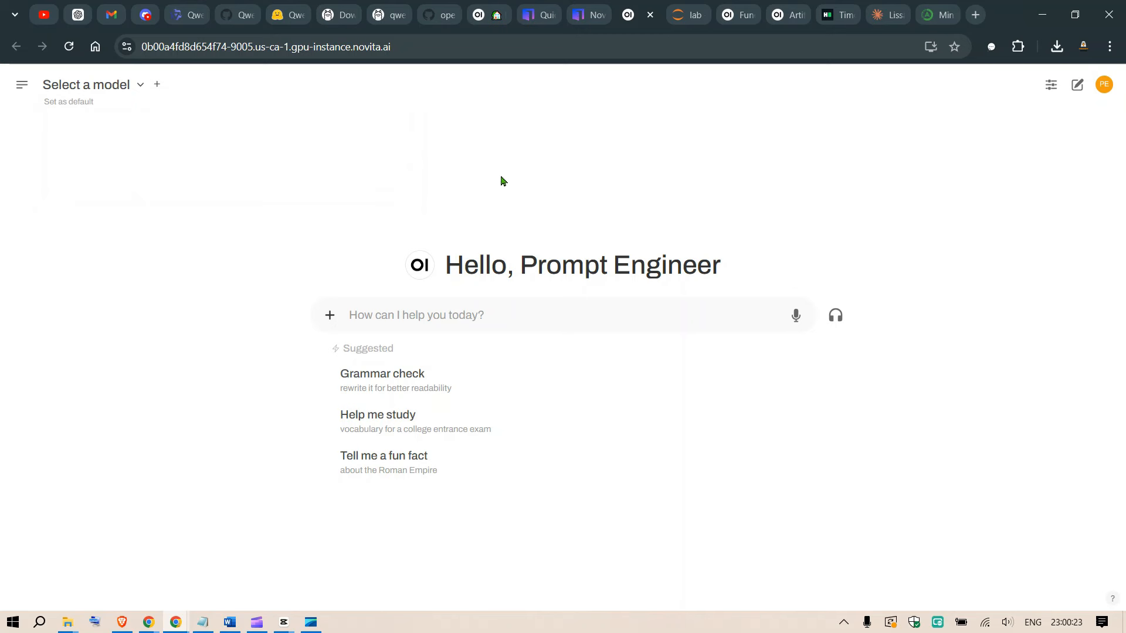
Set the Open WebUI theme to Dark in the user settings, save it, and close the settings.
click(22, 88)
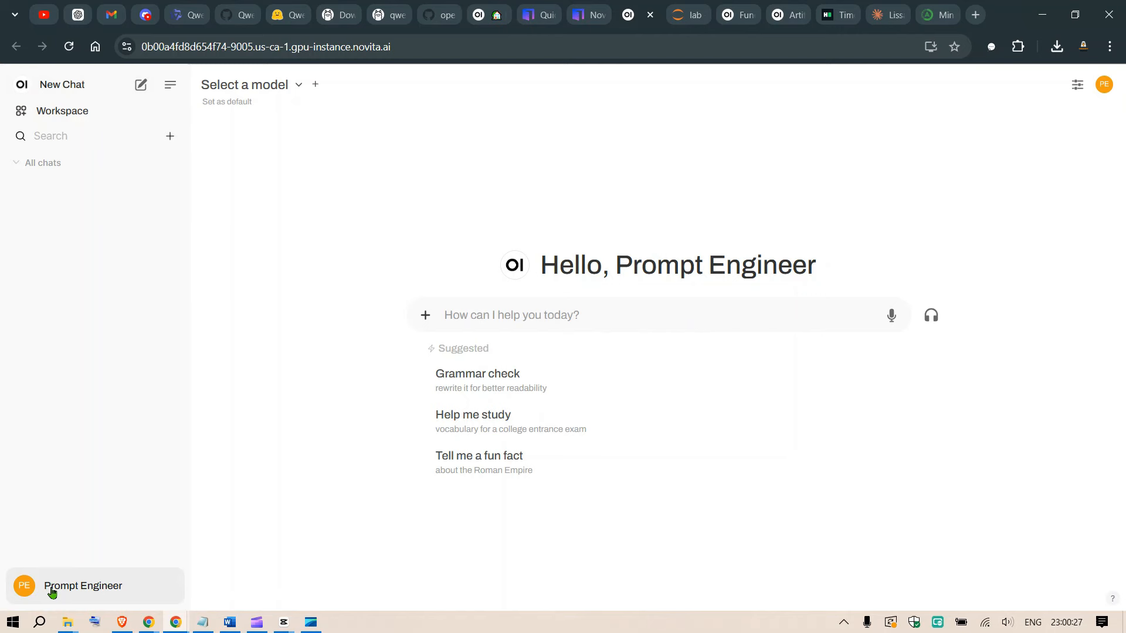
click(52, 593)
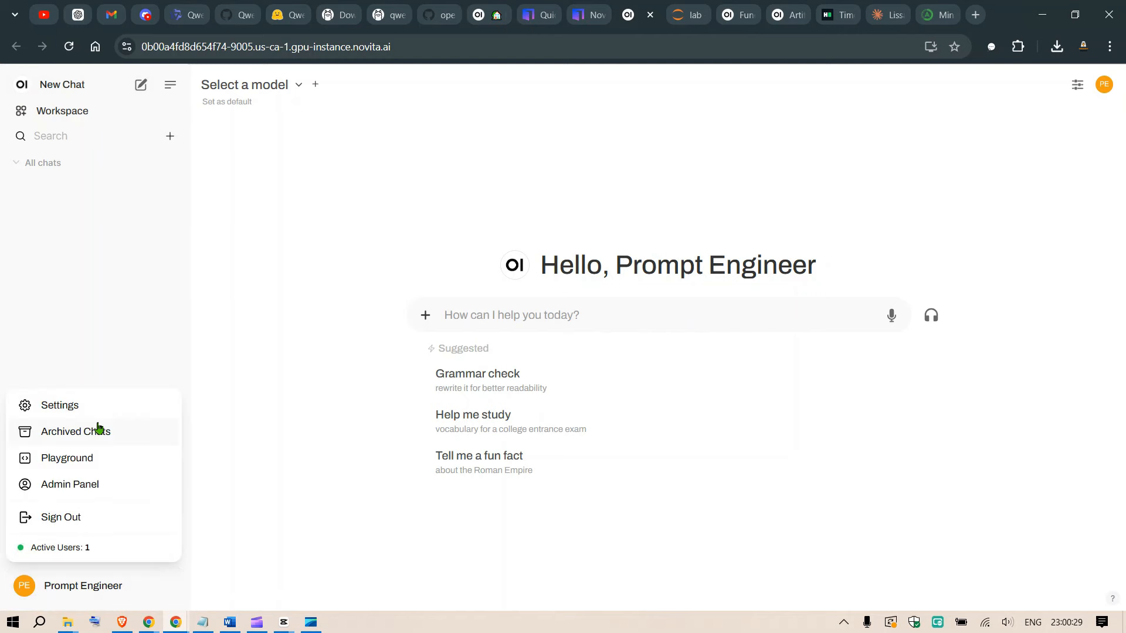
click(60, 407)
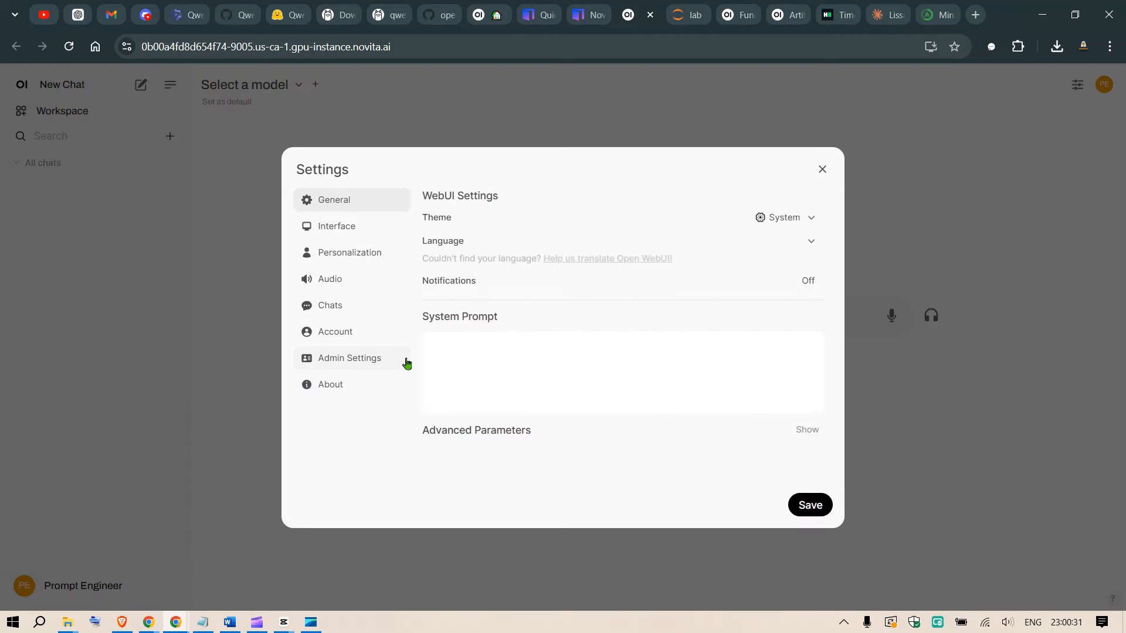
click(785, 218)
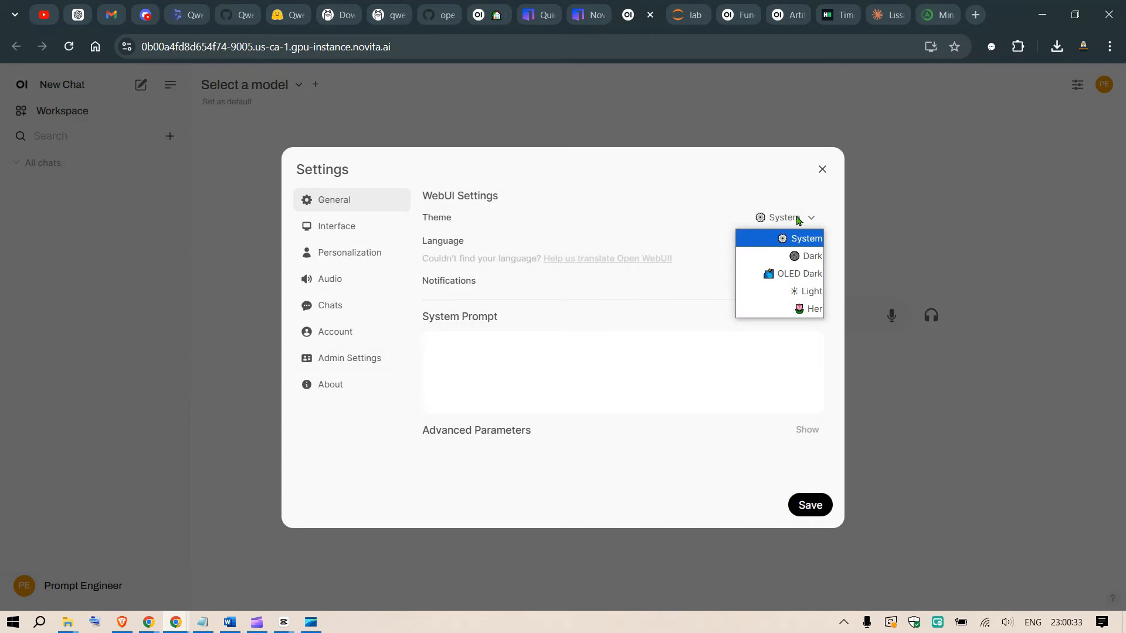
click(799, 256)
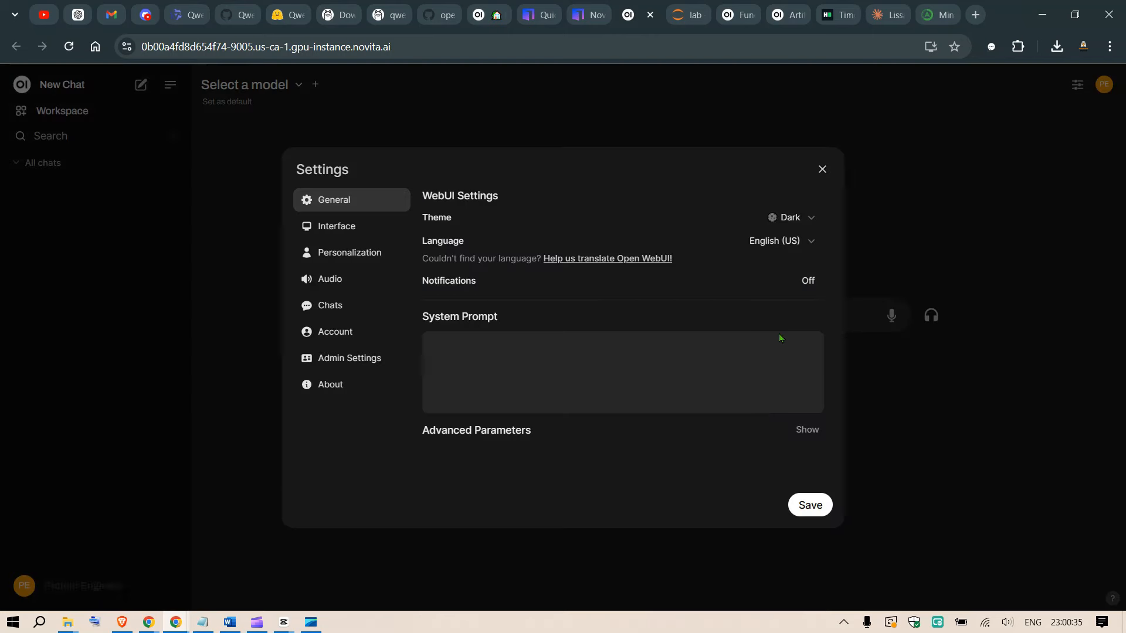
click(811, 506)
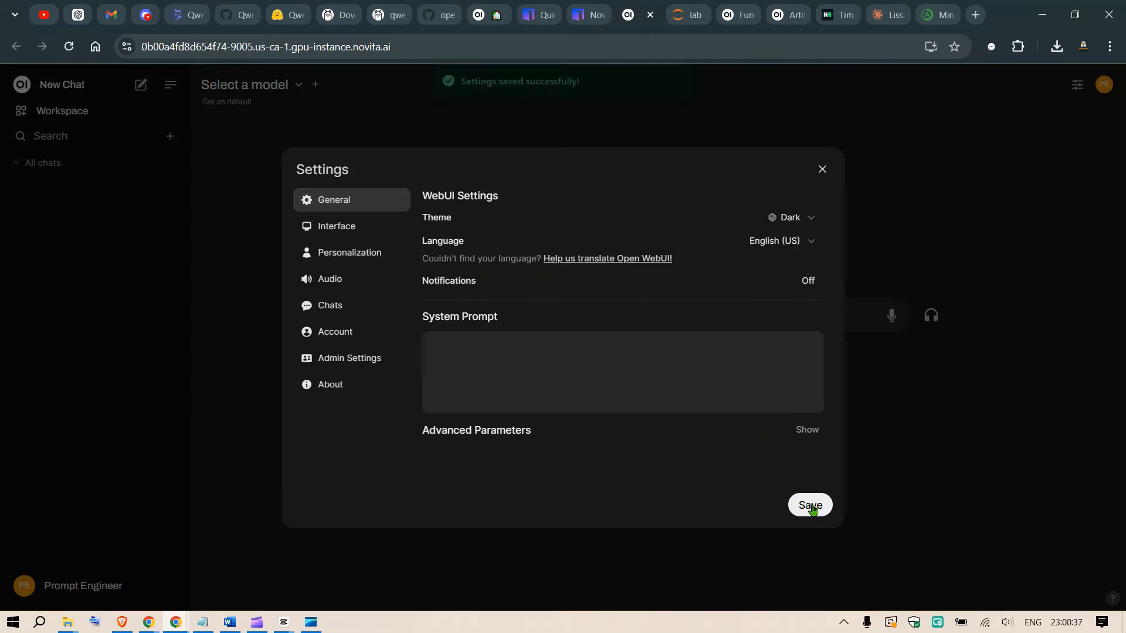
click(822, 170)
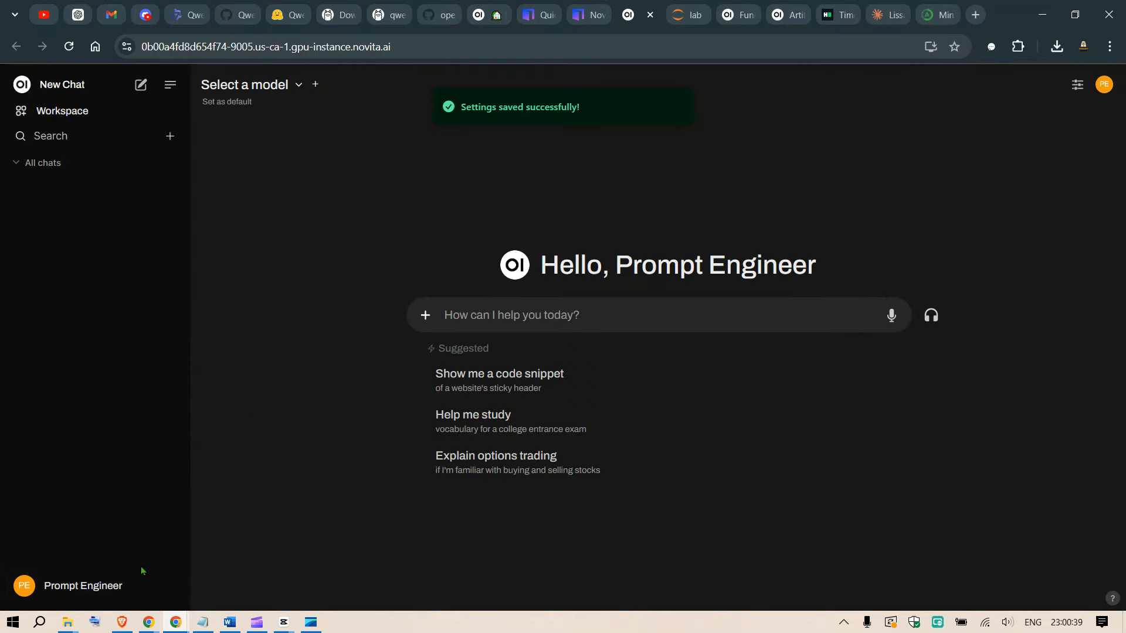
Open the Models section of the admin settings, where Ollama models are managed.
click(56, 587)
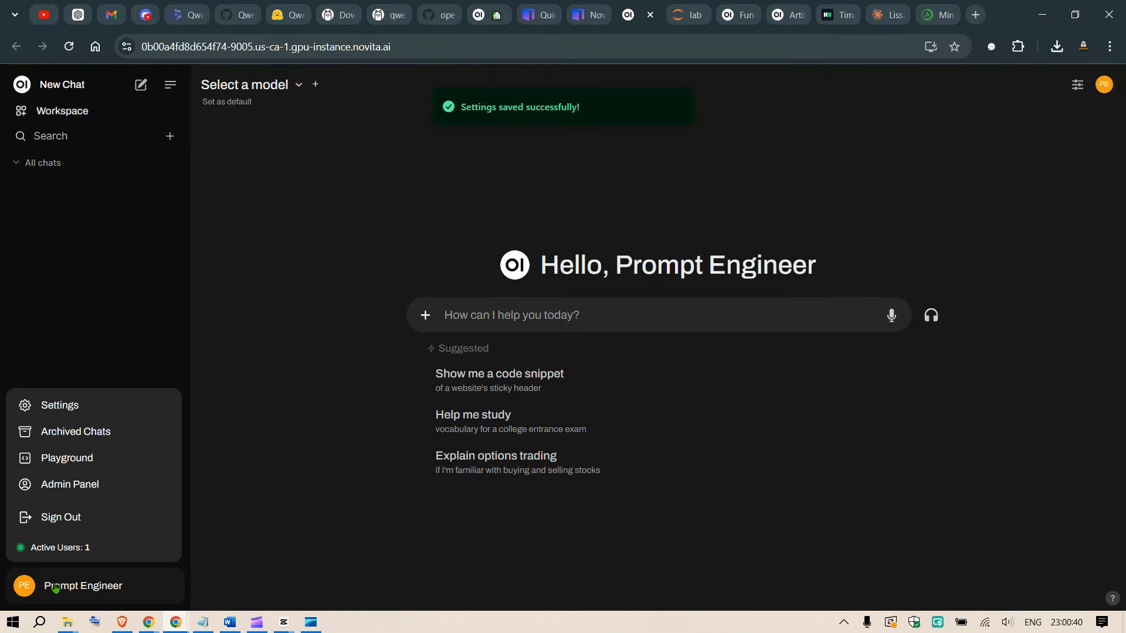
click(76, 491)
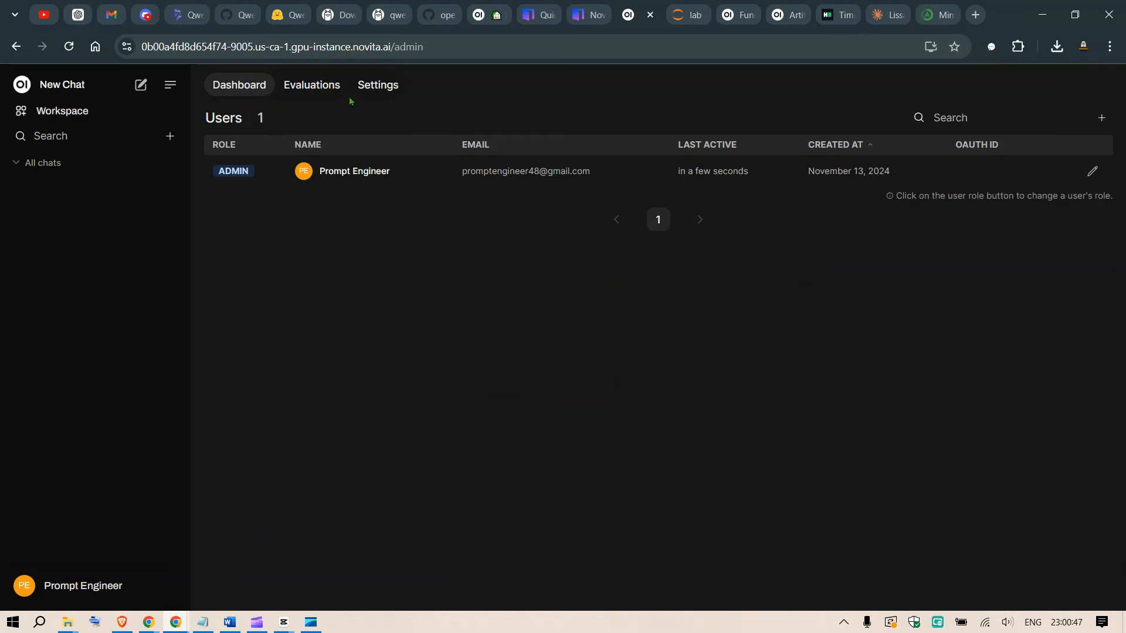
click(381, 88)
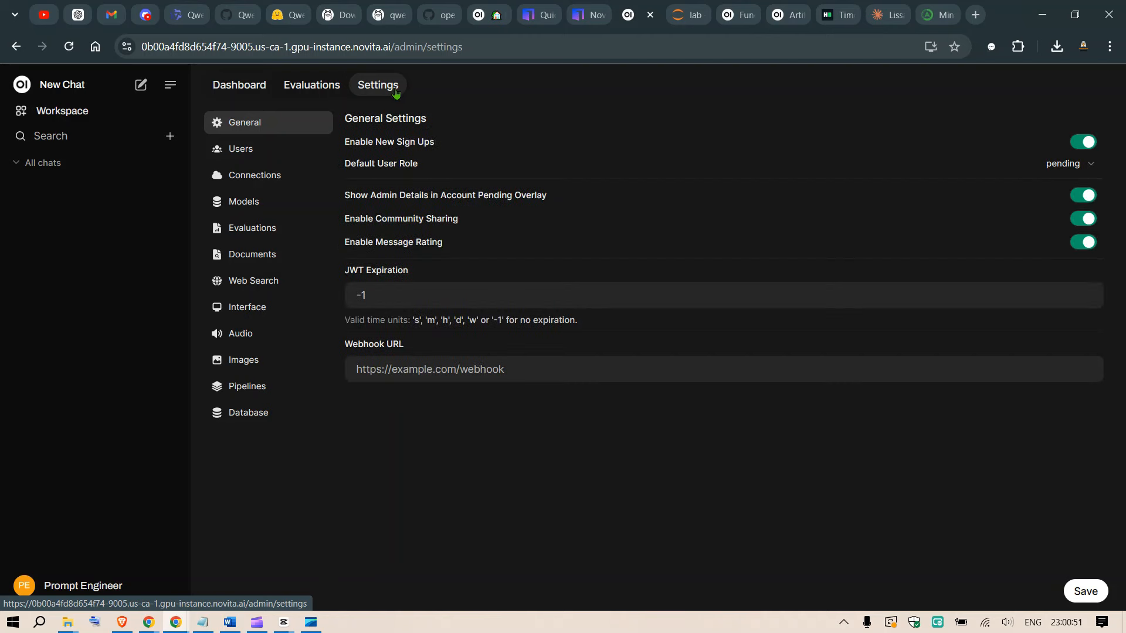
click(251, 208)
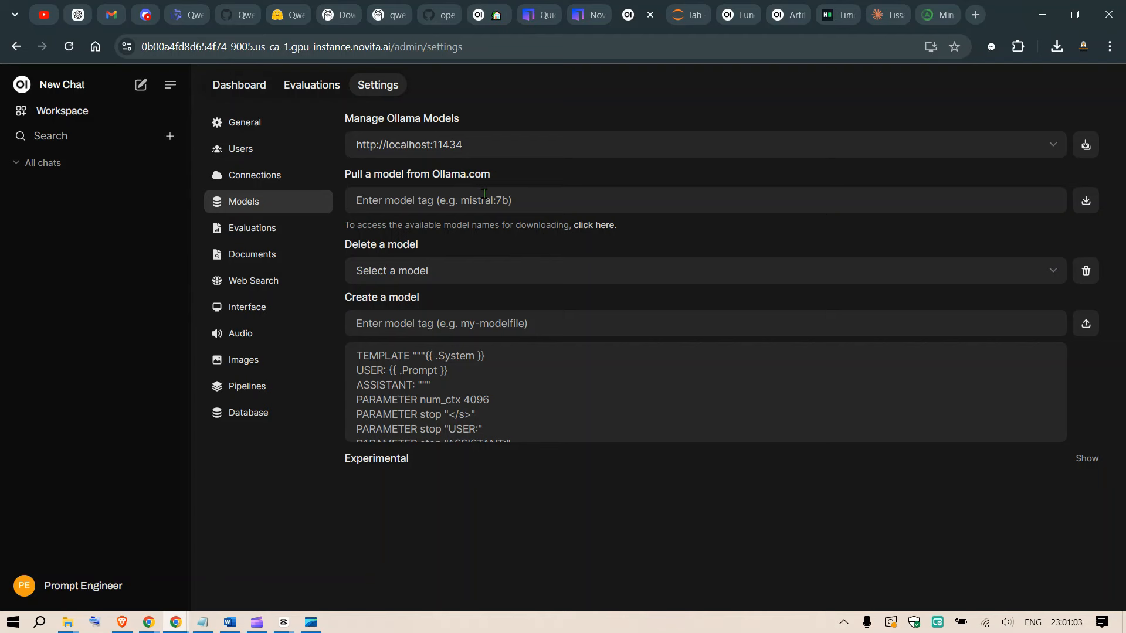
On the Ollama website, open the qwen2.5-coder model, choose the 32b variant, and copy its run command.
click(332, 13)
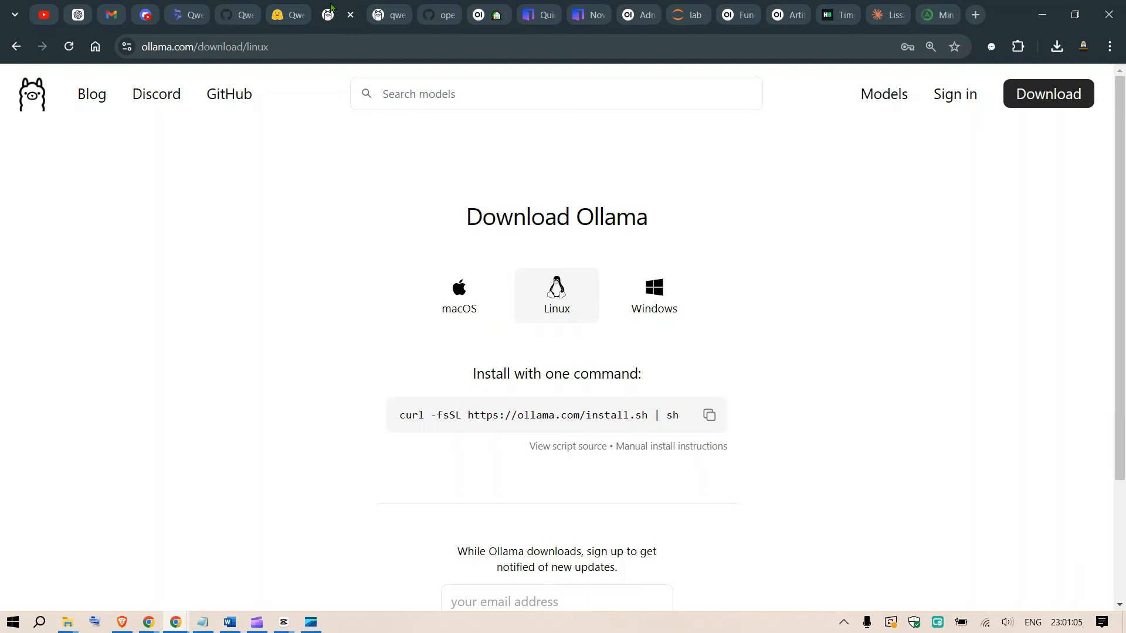
click(880, 94)
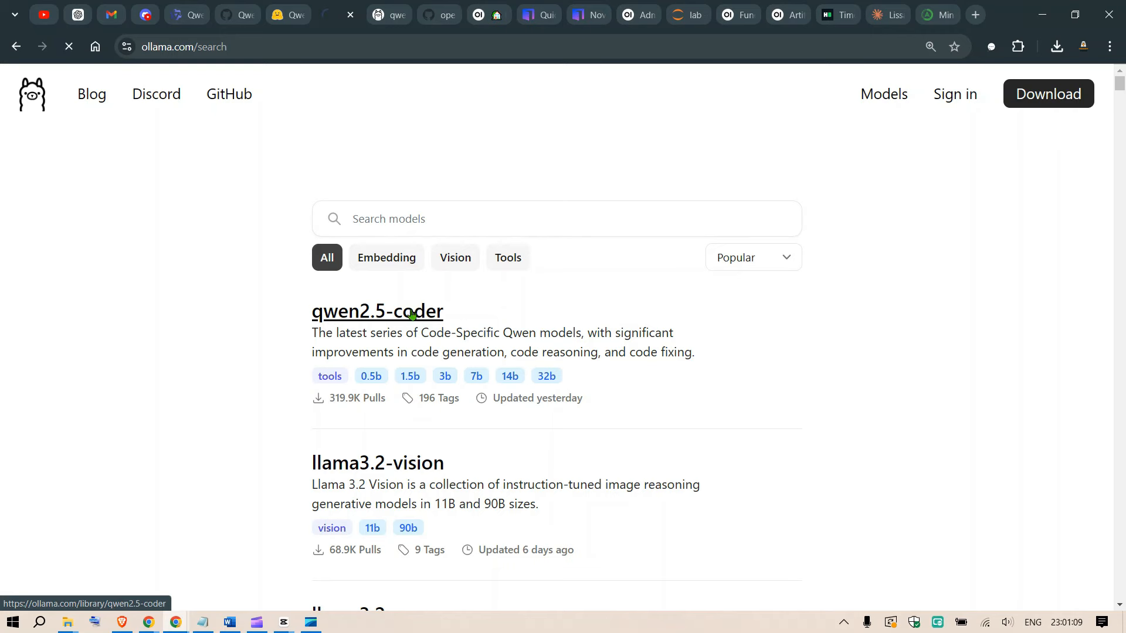
click(412, 315)
click(392, 396)
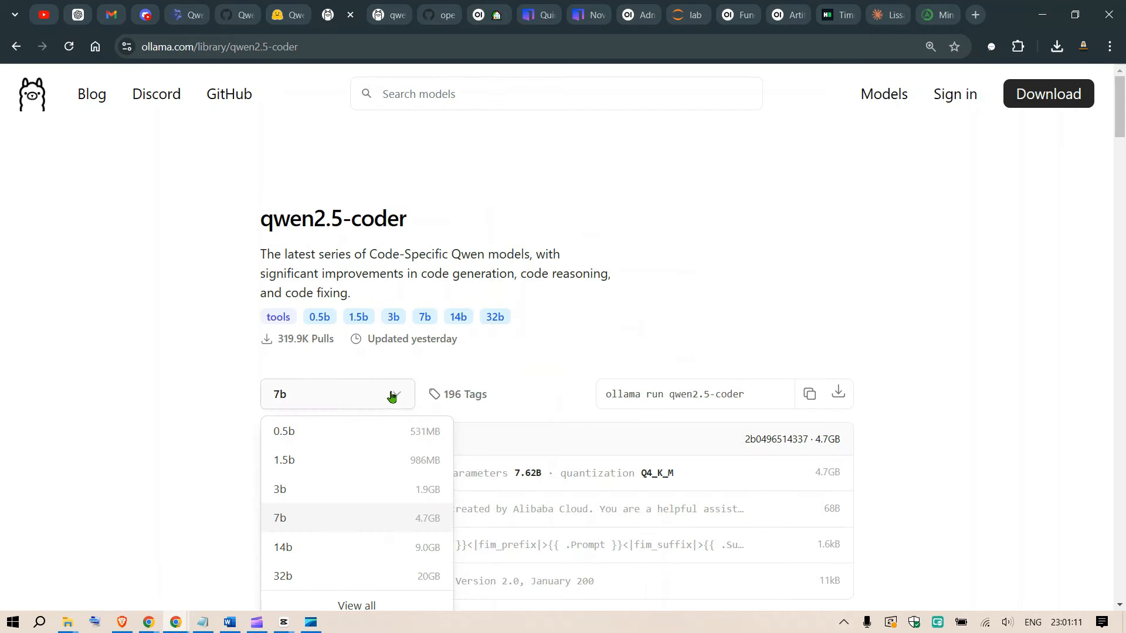
click(301, 576)
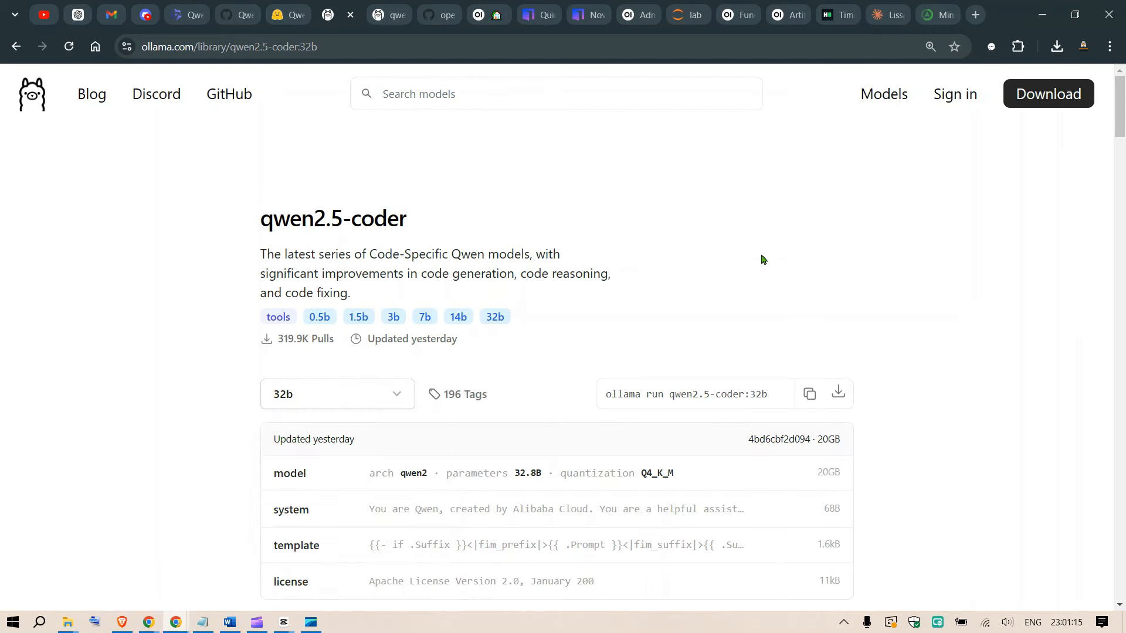
scroll(940, 251, down, 2)
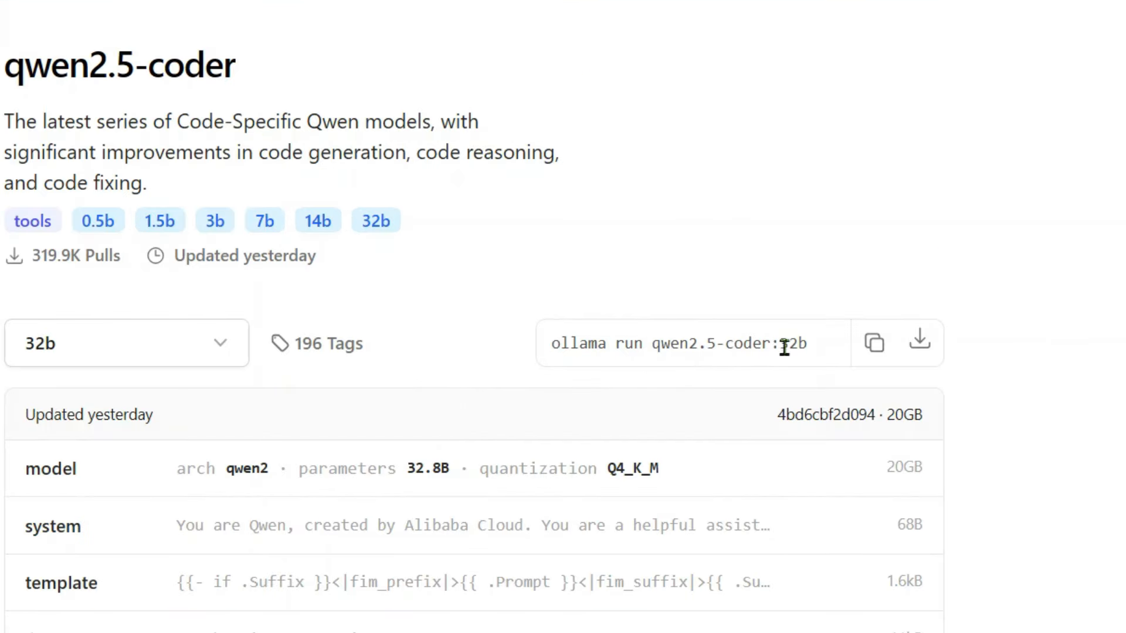
click(874, 352)
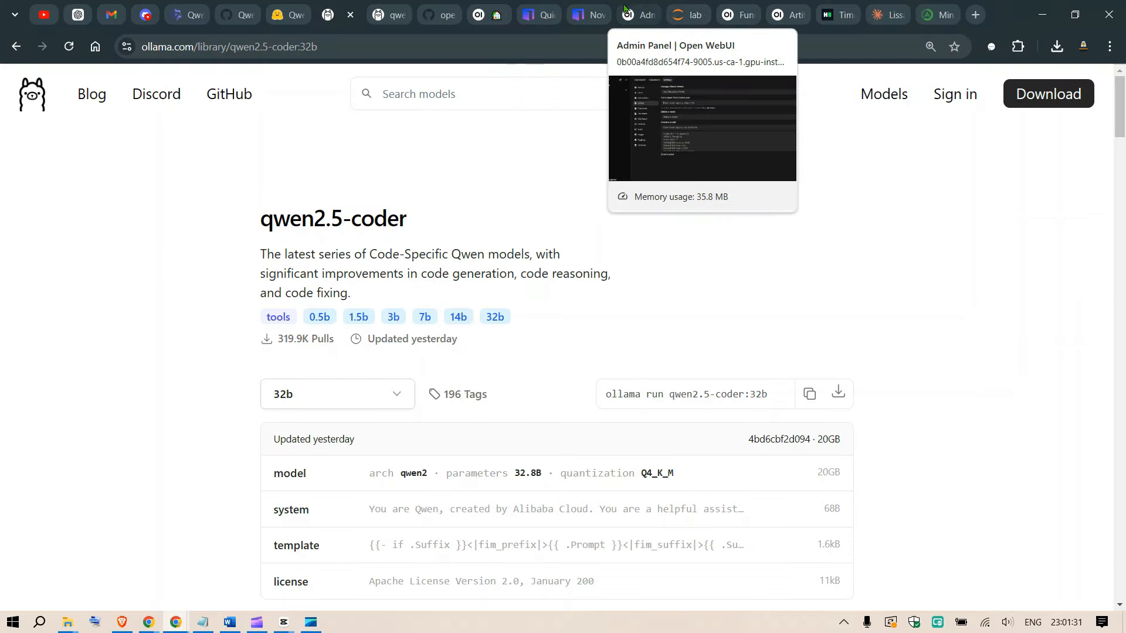
Back in the Open WebUI admin settings, pull the model from Ollama.com using the copied command ollama run qwen2.5-coder:32b.
click(636, 15)
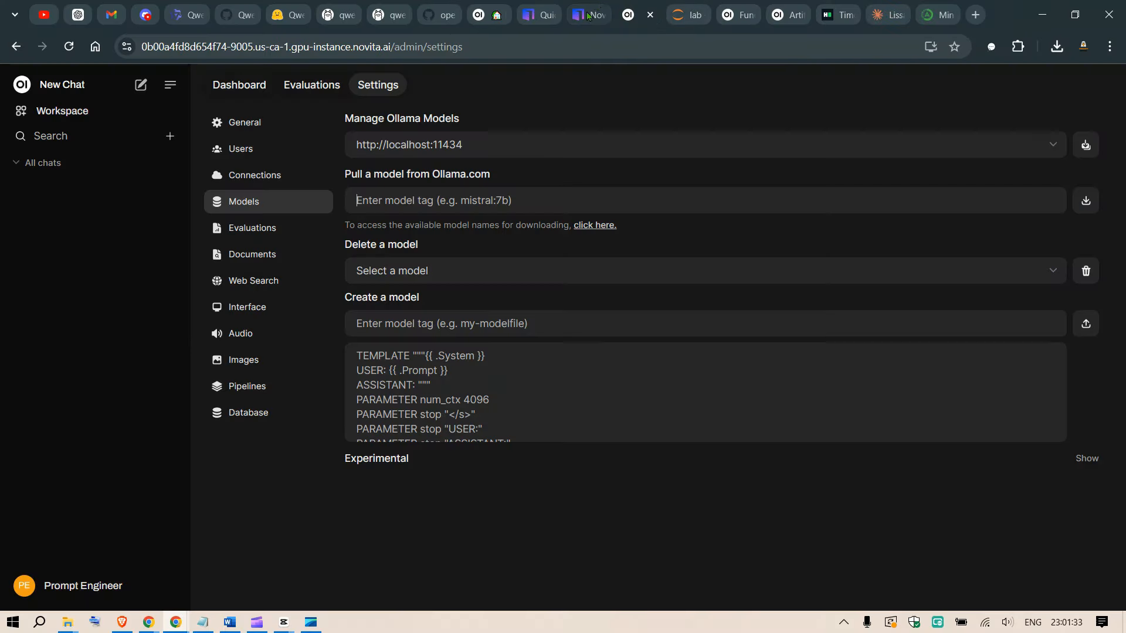
click(500, 198)
key(ctrl+v)
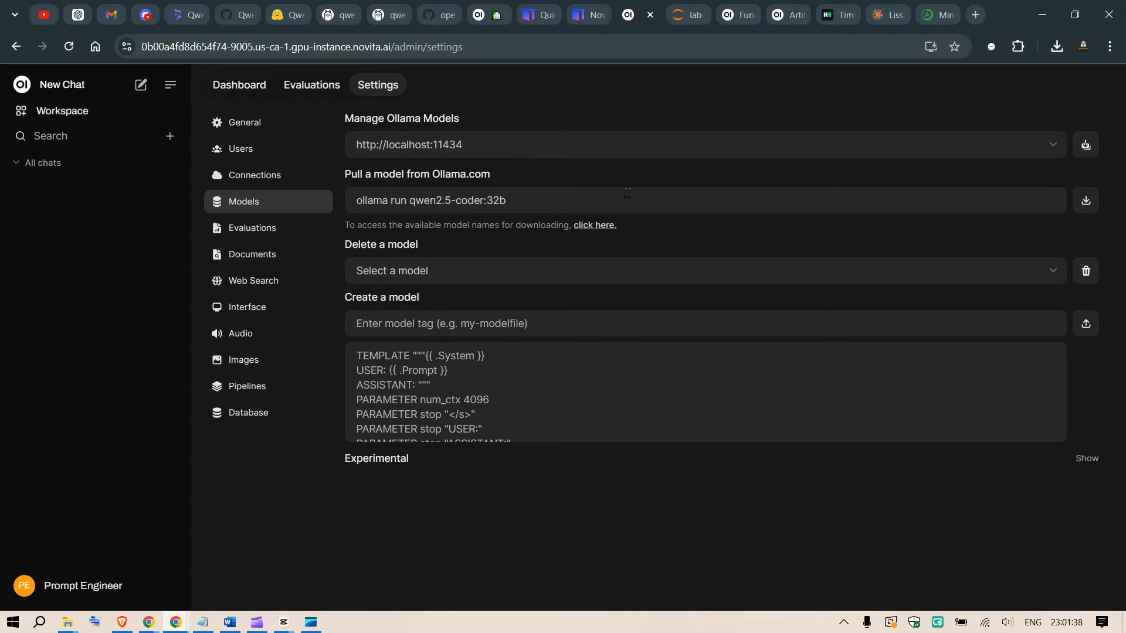
click(1086, 202)
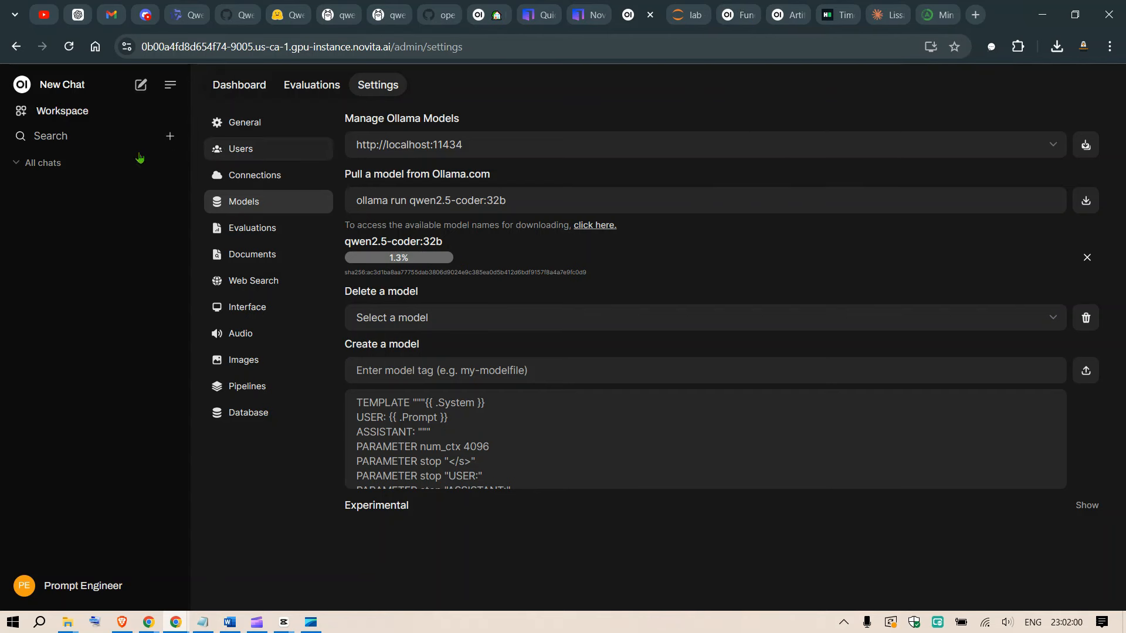
Go through the workspace's Prompts and Tools sections to its Functions section and enlarge the page one zoom level.
click(64, 117)
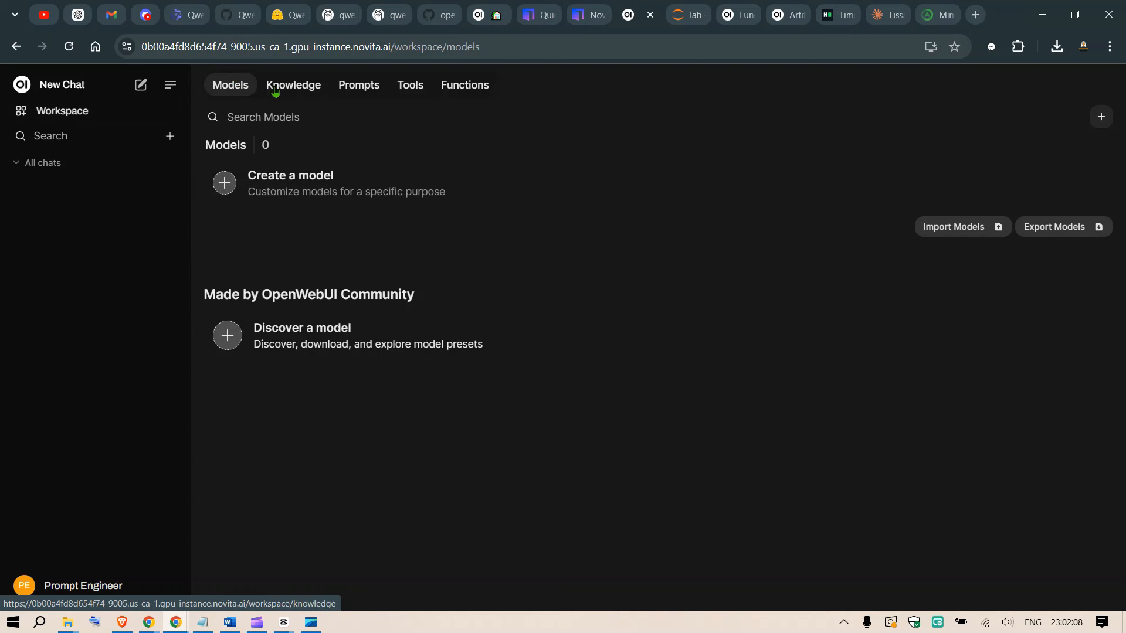
click(361, 85)
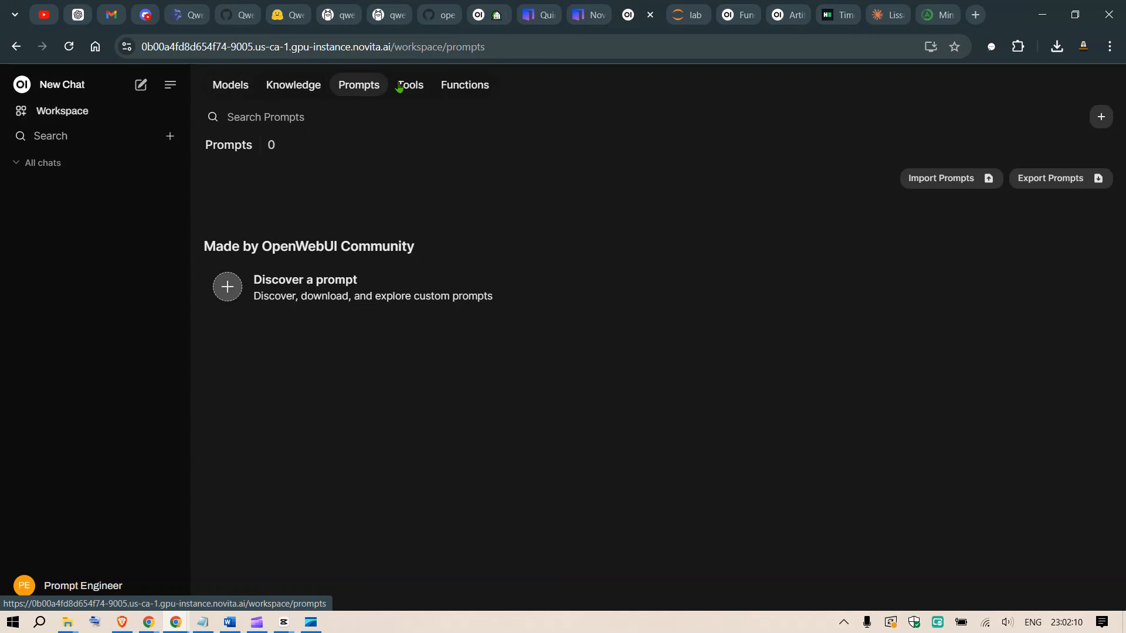
click(418, 86)
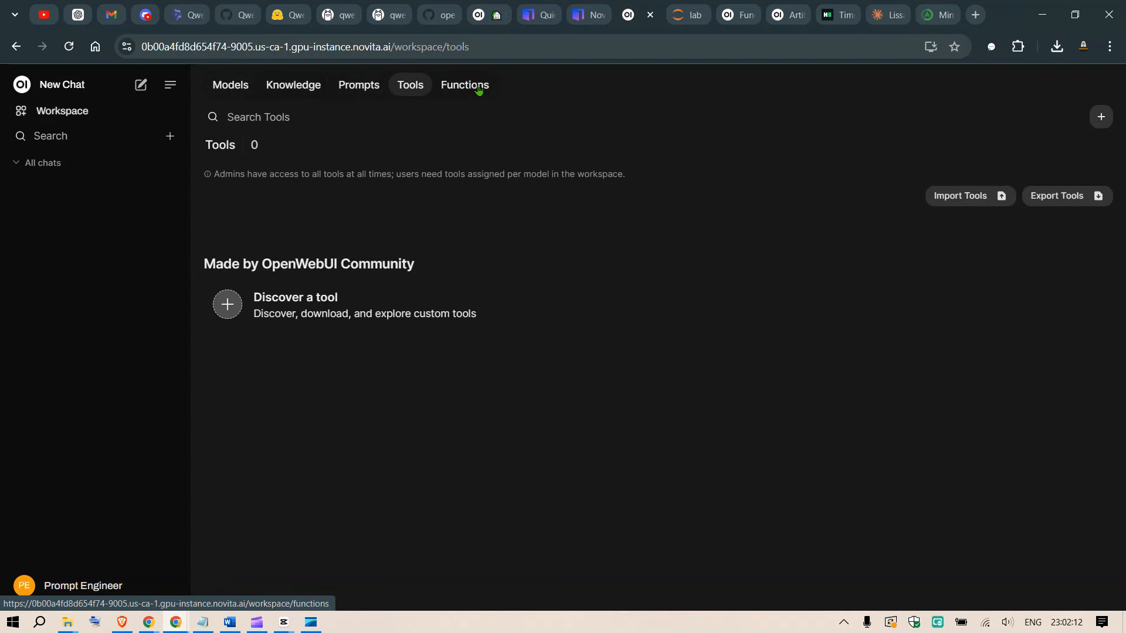
click(479, 89)
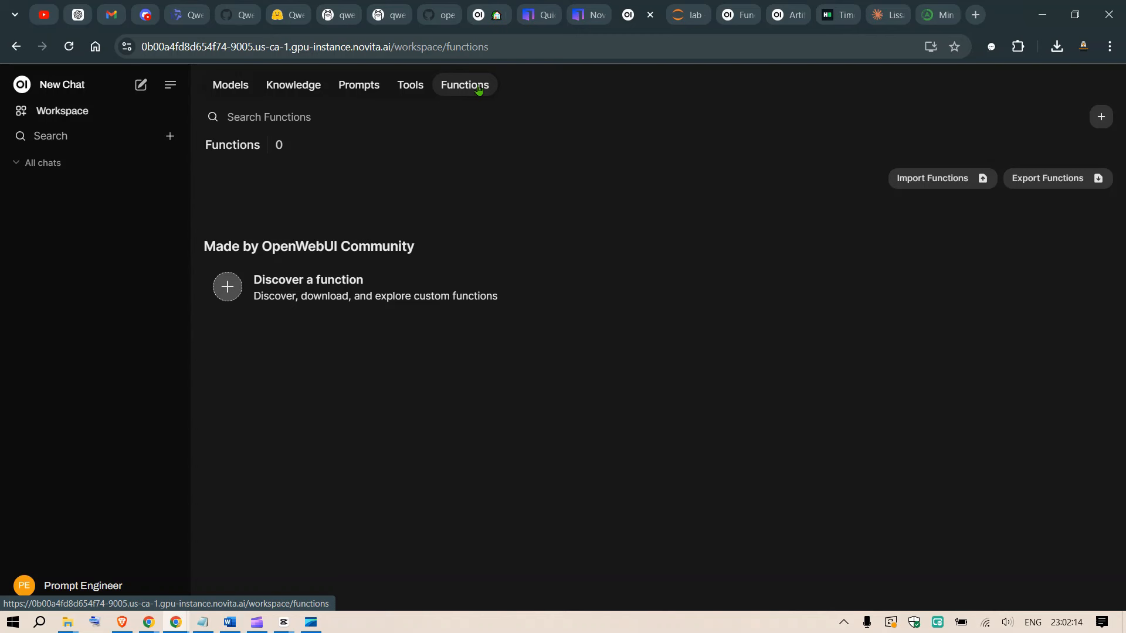
key(ctrl+plus)
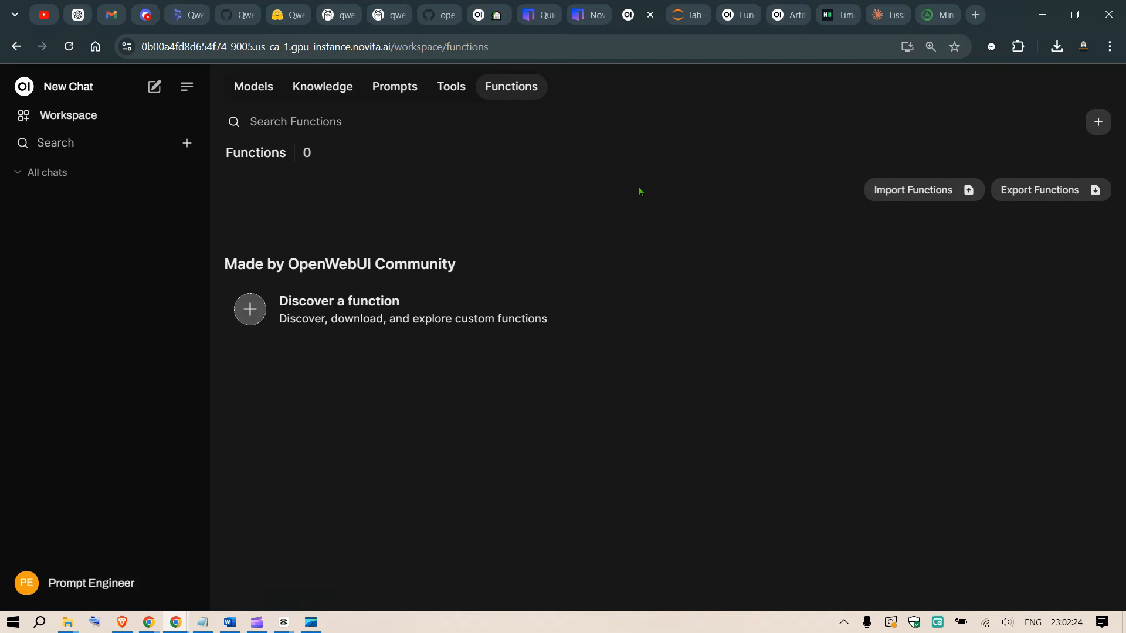
Find the Artifacts V2 filter among the Open WebUI community functions and look over its code.
click(288, 314)
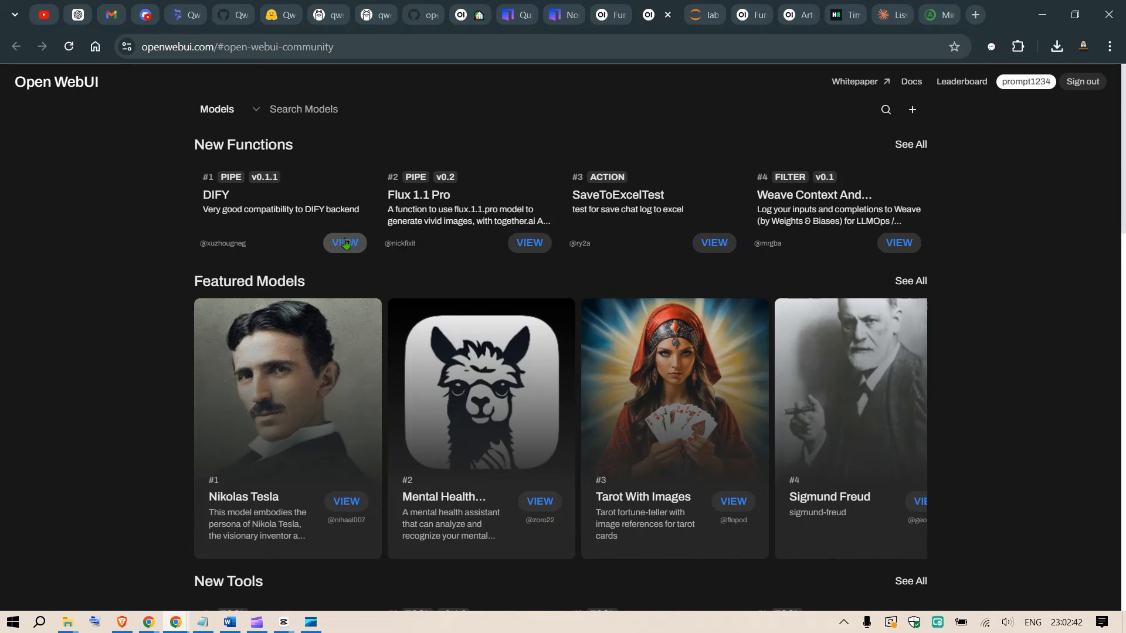
click(911, 145)
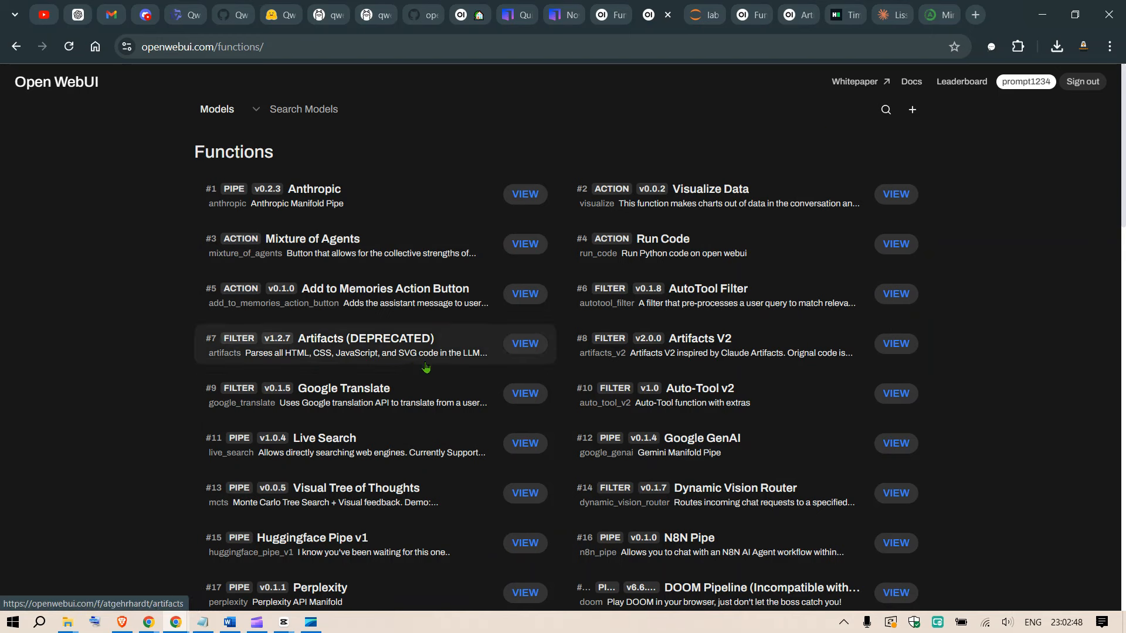
click(739, 356)
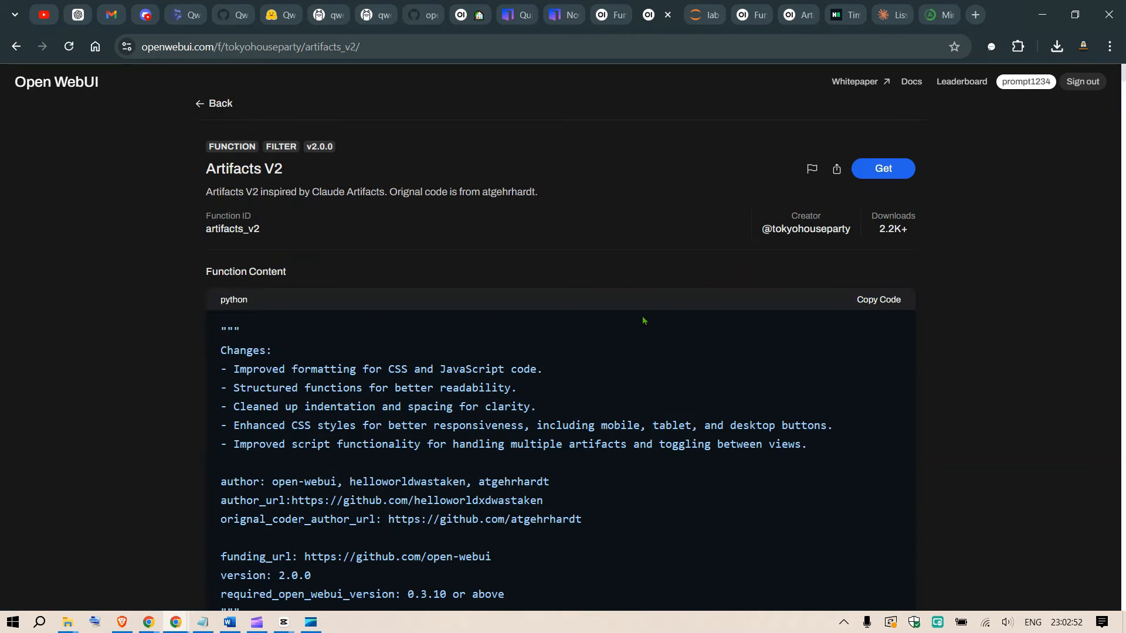
scroll(648, 330, down, 9)
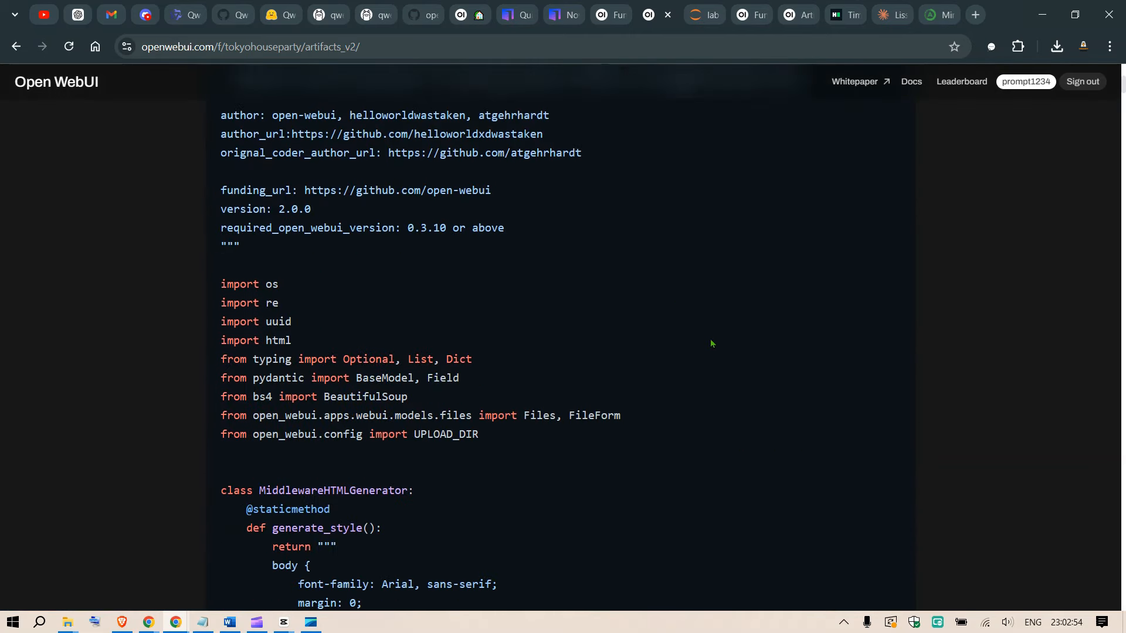
scroll(721, 336, up, 9)
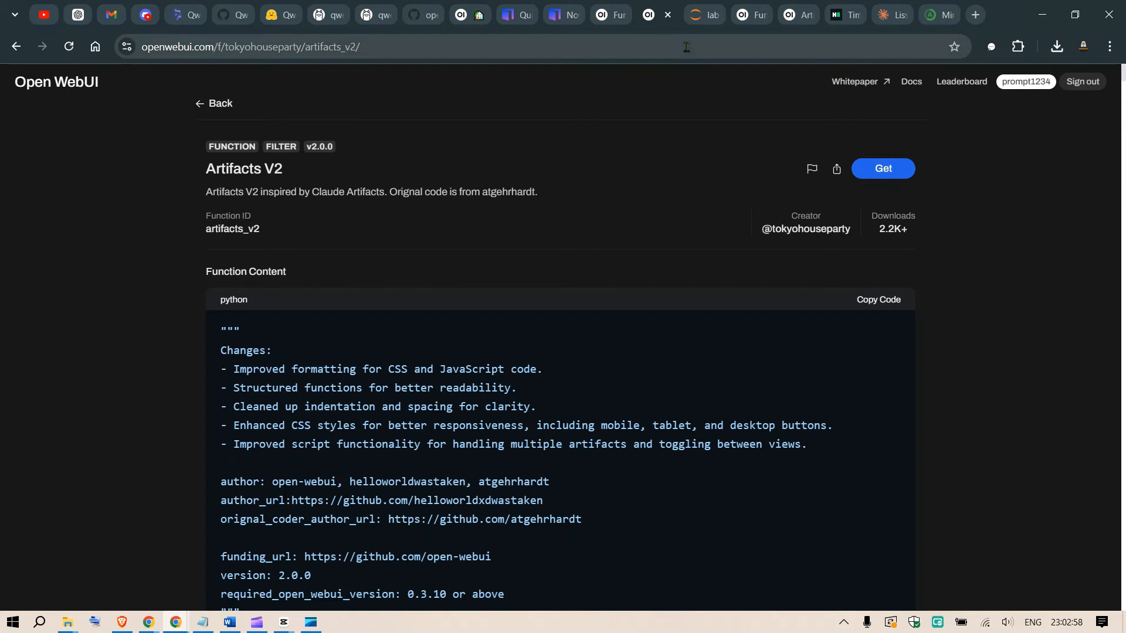
Return to the workspace functions, dismiss the function import, and start a new function named Artifact v2.
click(607, 15)
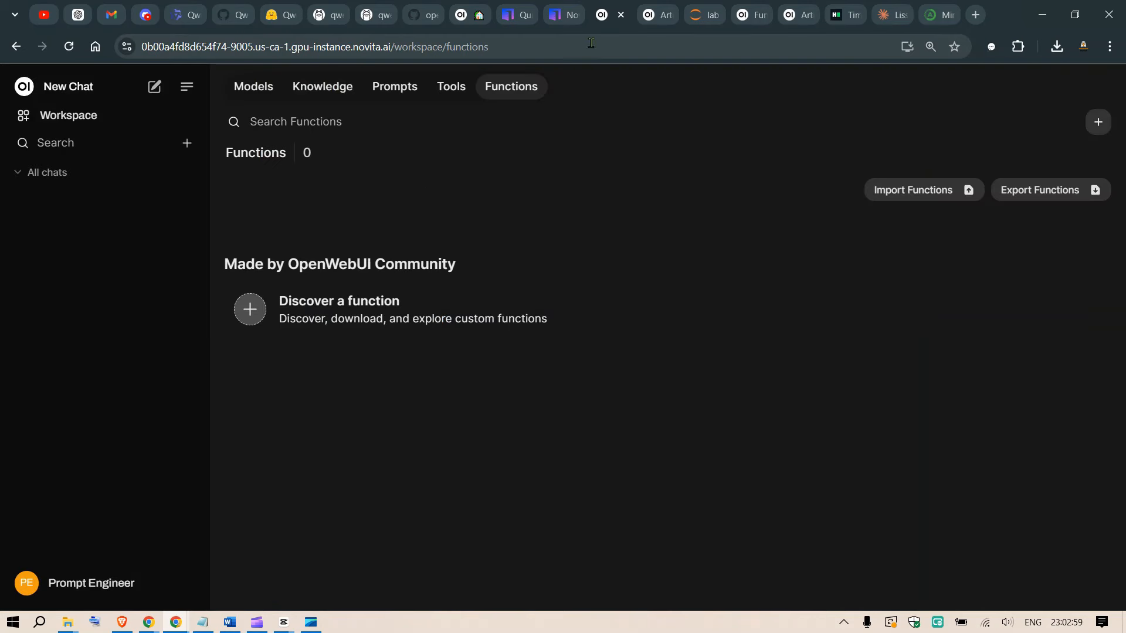
click(902, 191)
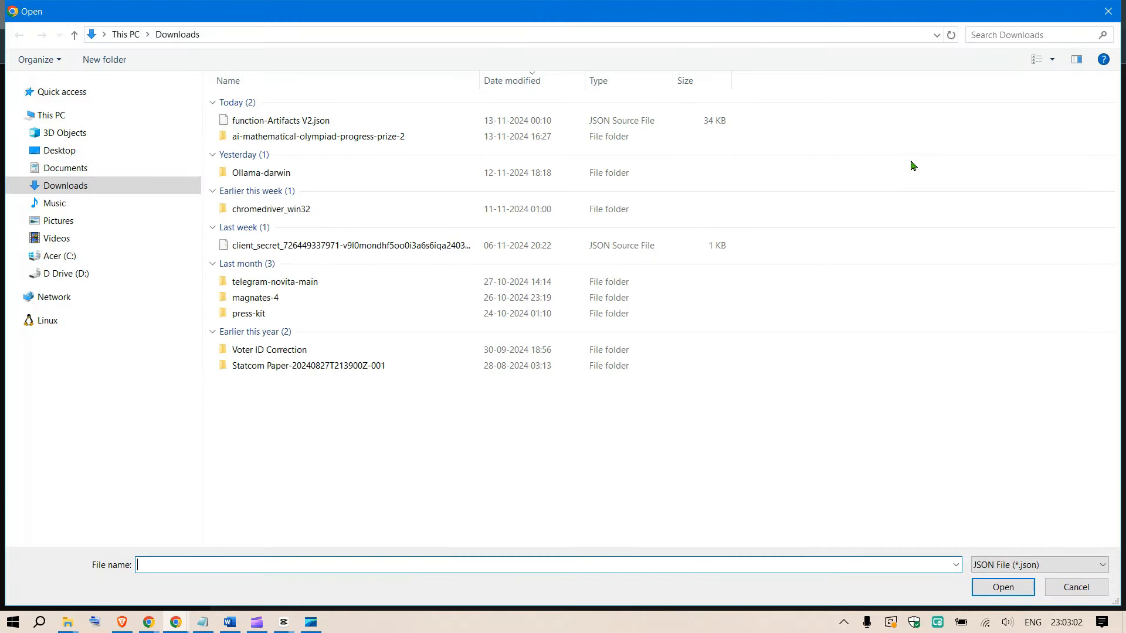
click(1108, 12)
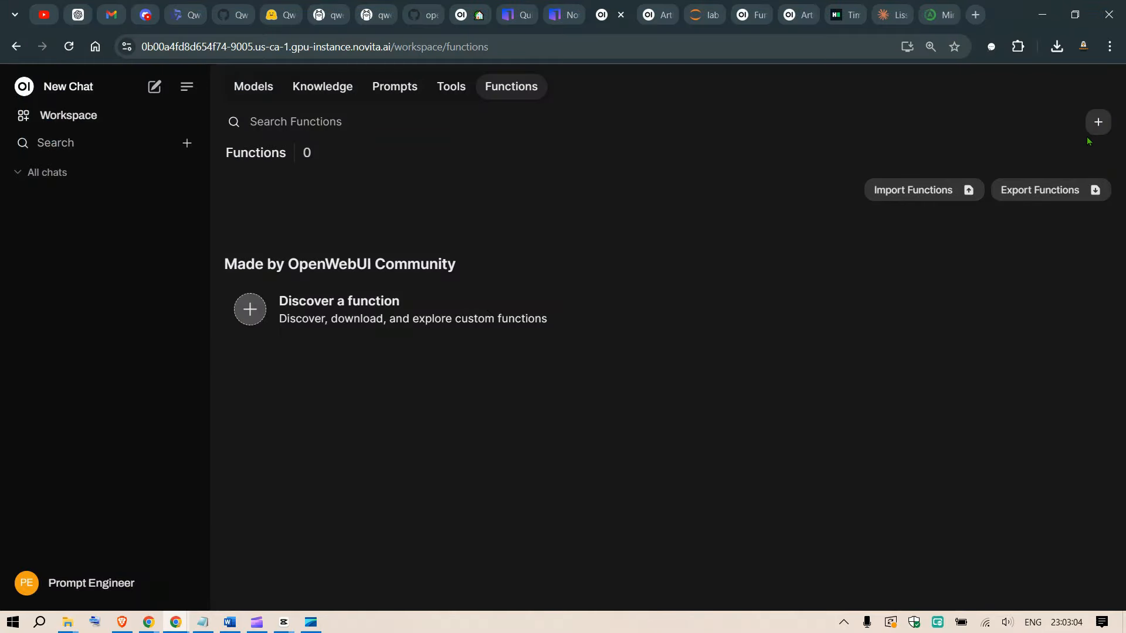
click(1098, 123)
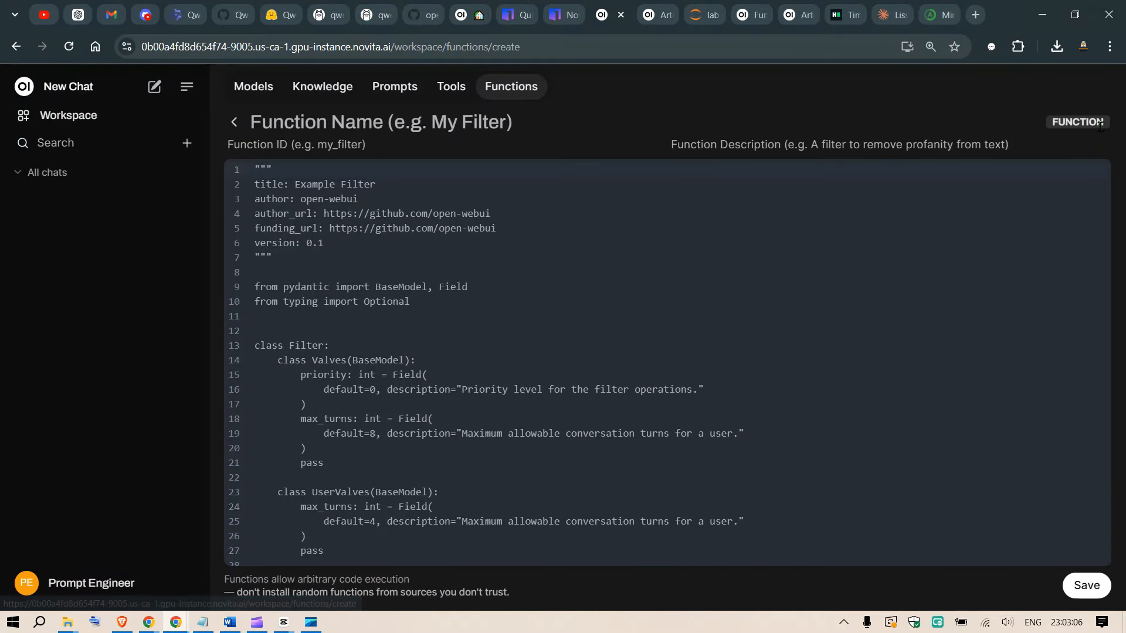
click(361, 128)
text(Artifact v2)
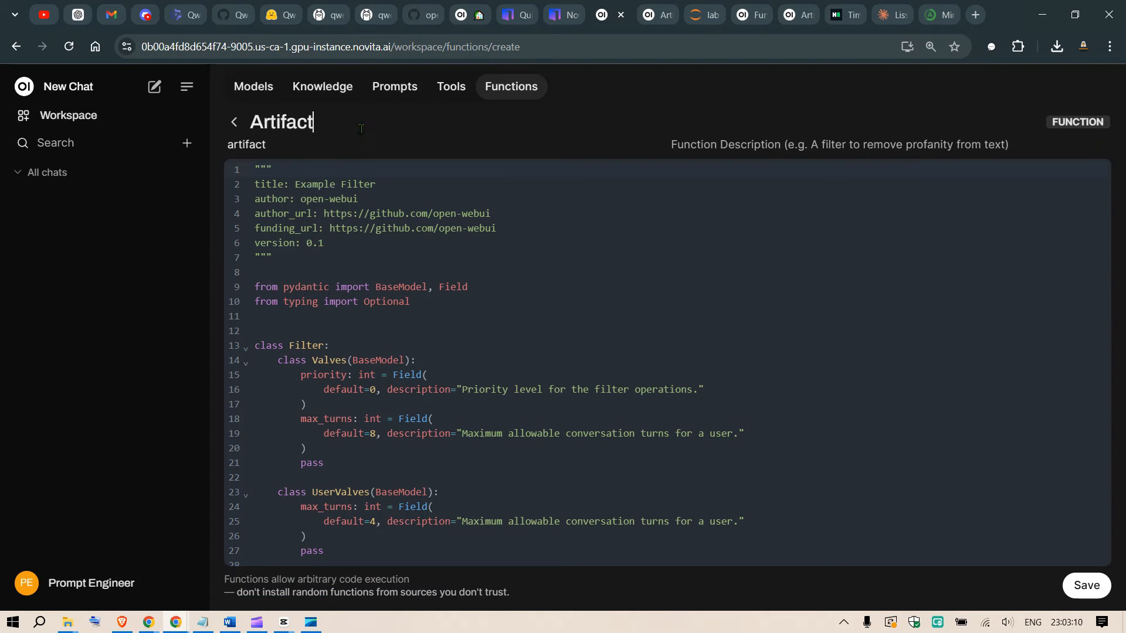
Describe the new function as "Testing for youtube" and clear the example filter code from its editor.
click(780, 141)
text(Testing for yo)
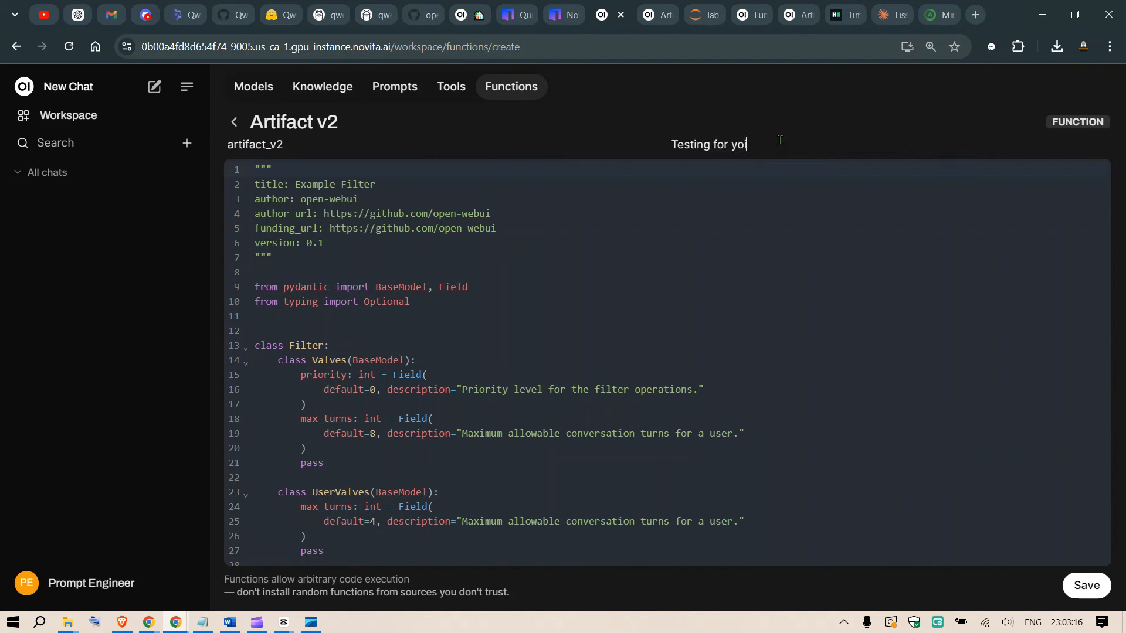
text(utube)
key(ctrl+a)
key(BackSpace)
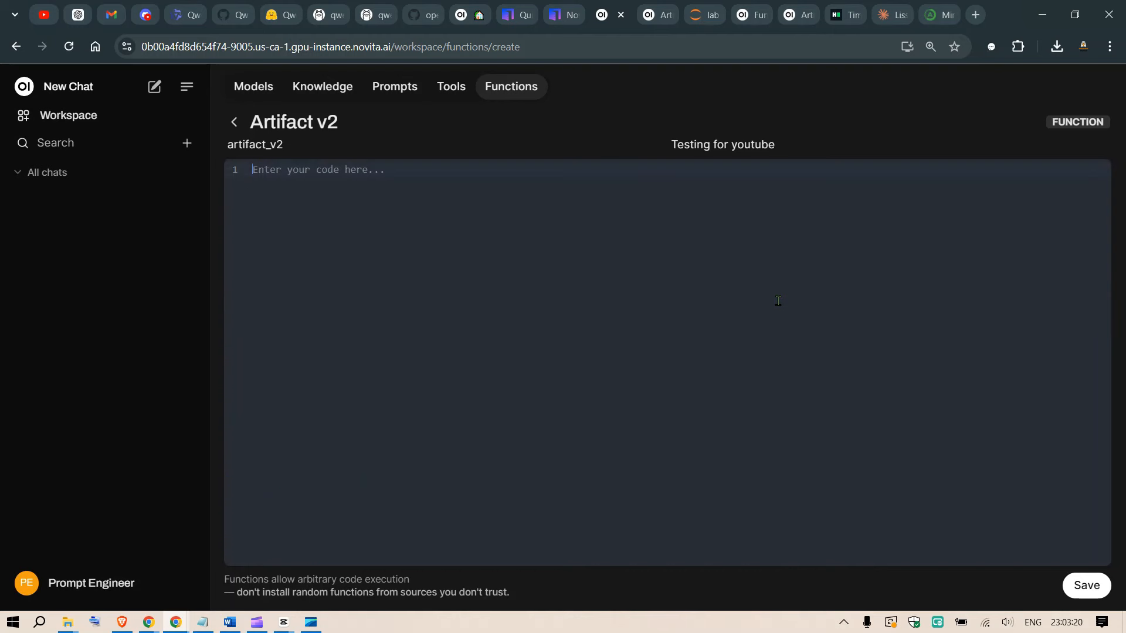
Copy the Artifacts V2 code from its Open WebUI community page and paste it into the empty Artifact v2 function editor.
click(662, 9)
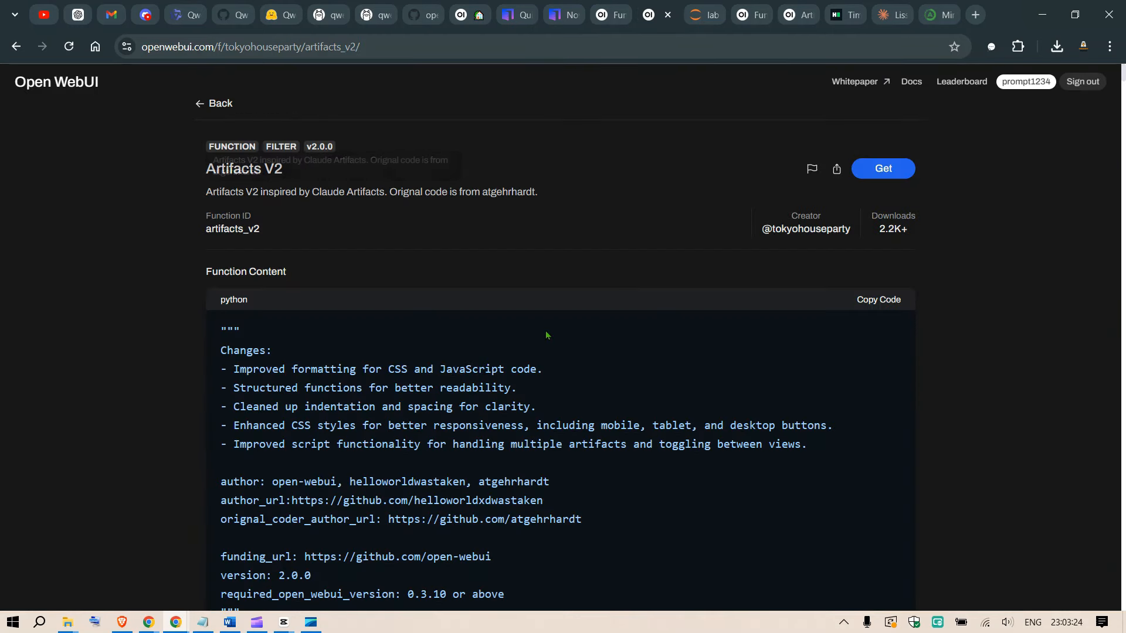
scroll(732, 299, down, 2)
click(889, 186)
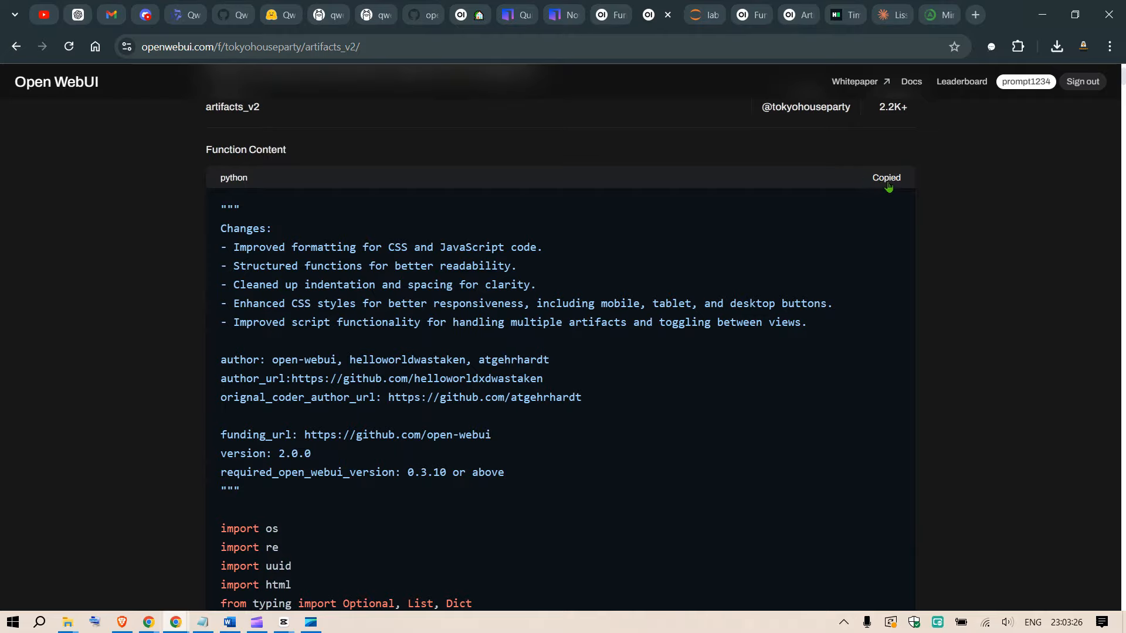
click(615, 7)
key(ctrl+v)
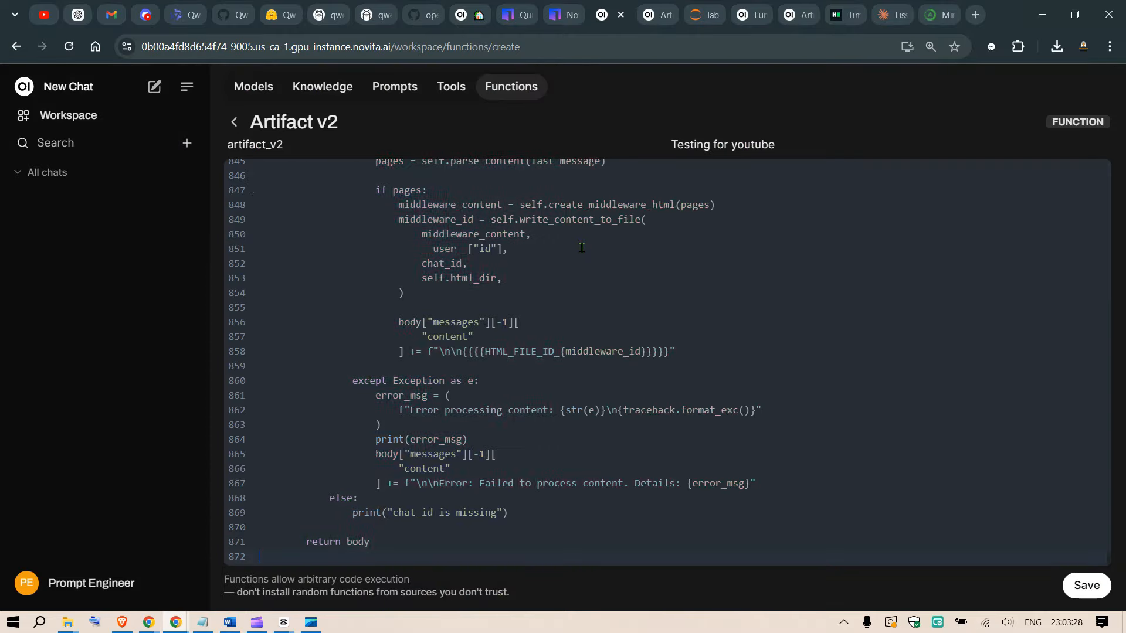
scroll(822, 273, up, 20)
scroll(822, 272, up, 20)
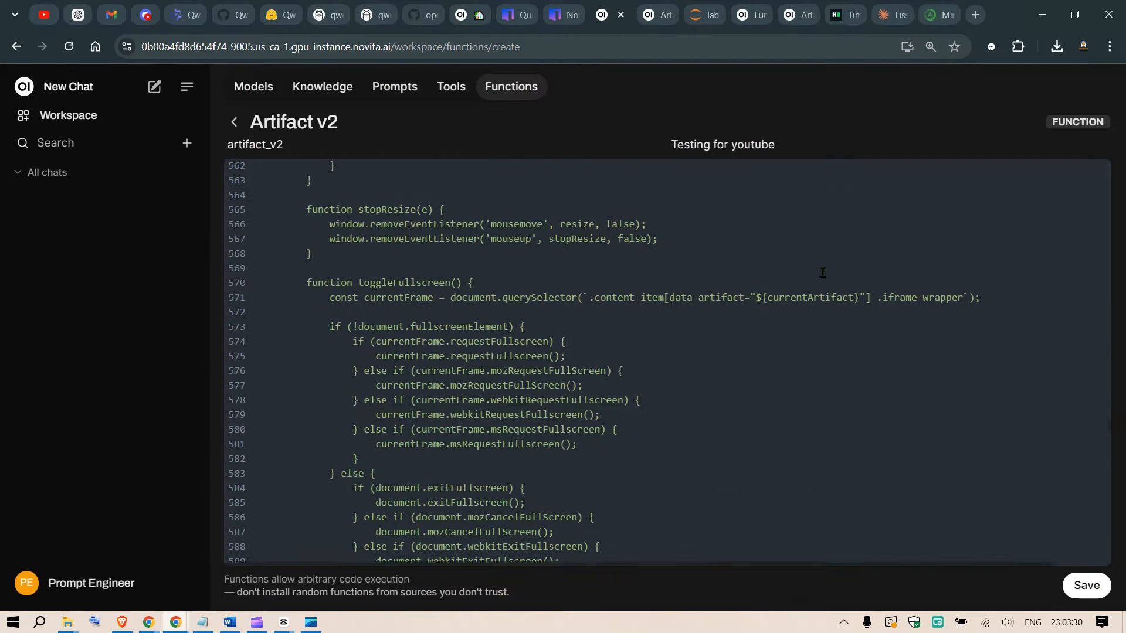
scroll(836, 273, up, 20)
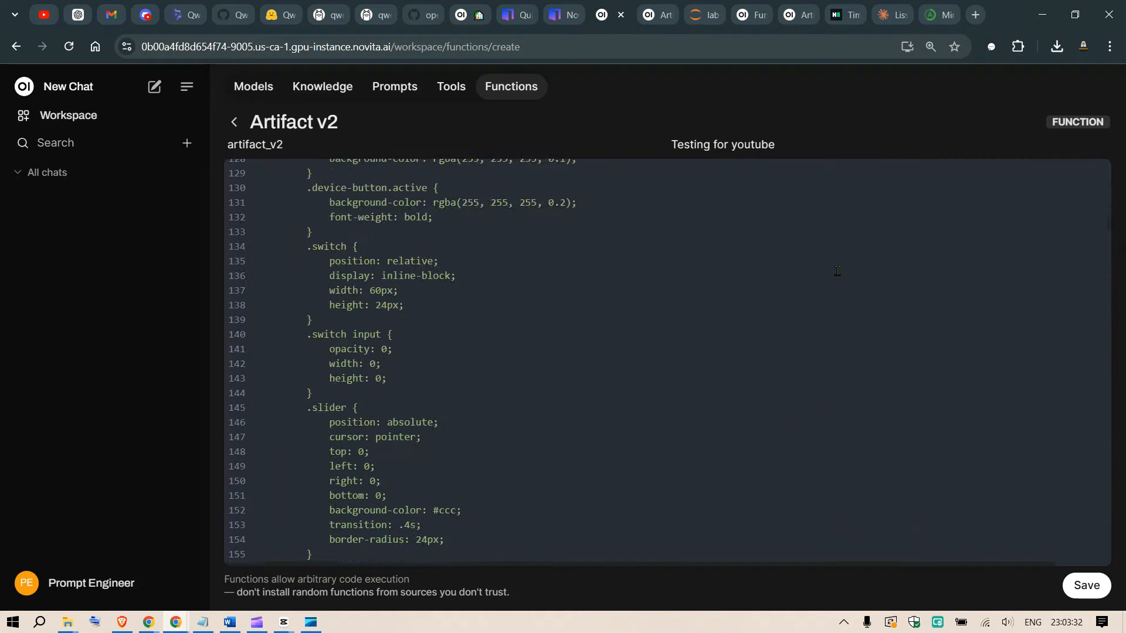
Save the Artifact v2 function and accept the warning about arbitrary code execution.
click(1086, 586)
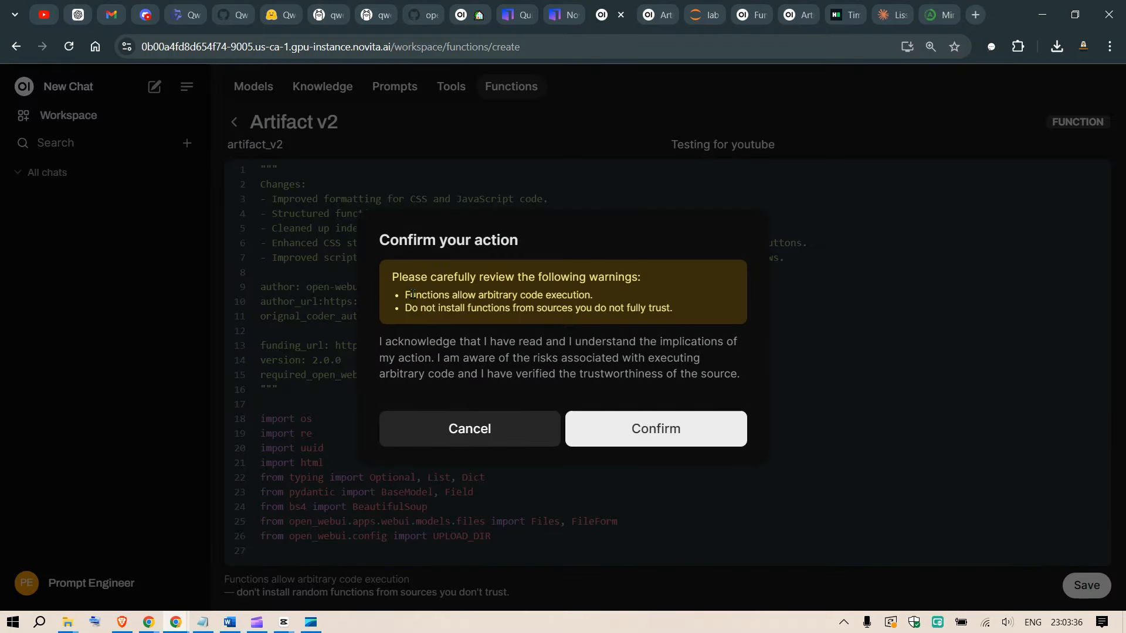
drag(389, 280, 648, 271)
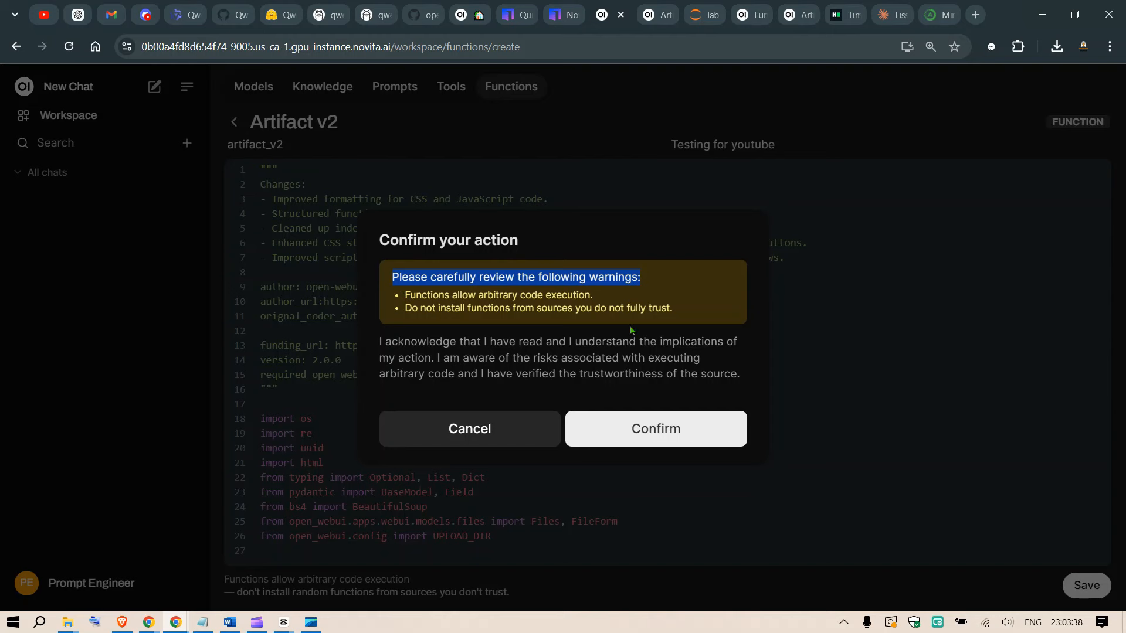
click(652, 428)
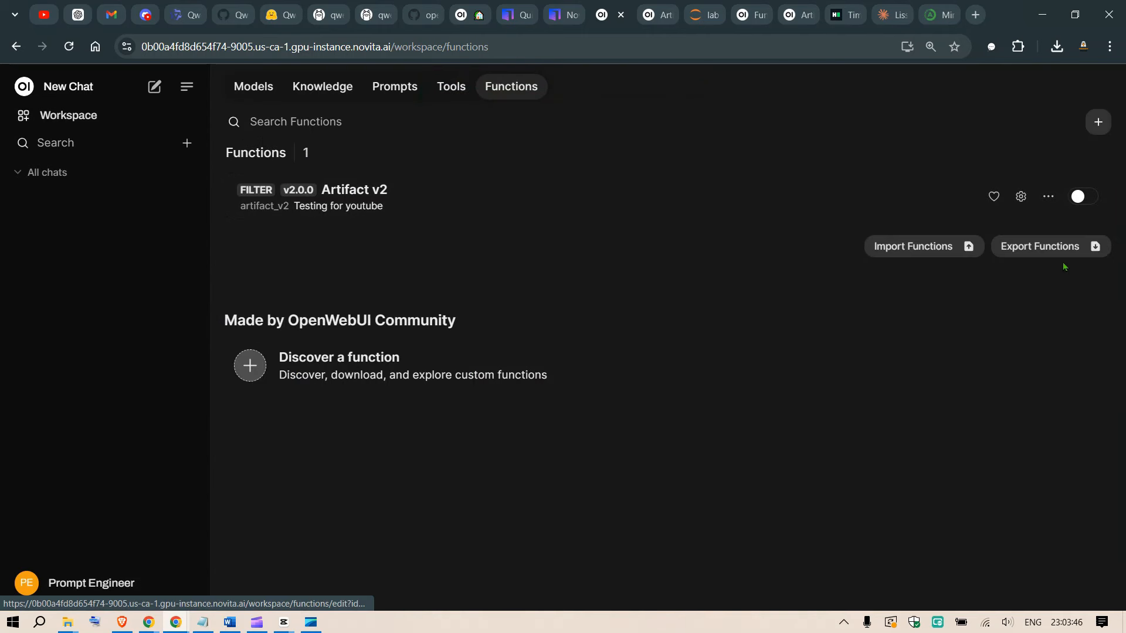
Enable the Artifact v2 filter and make it global.
click(1079, 198)
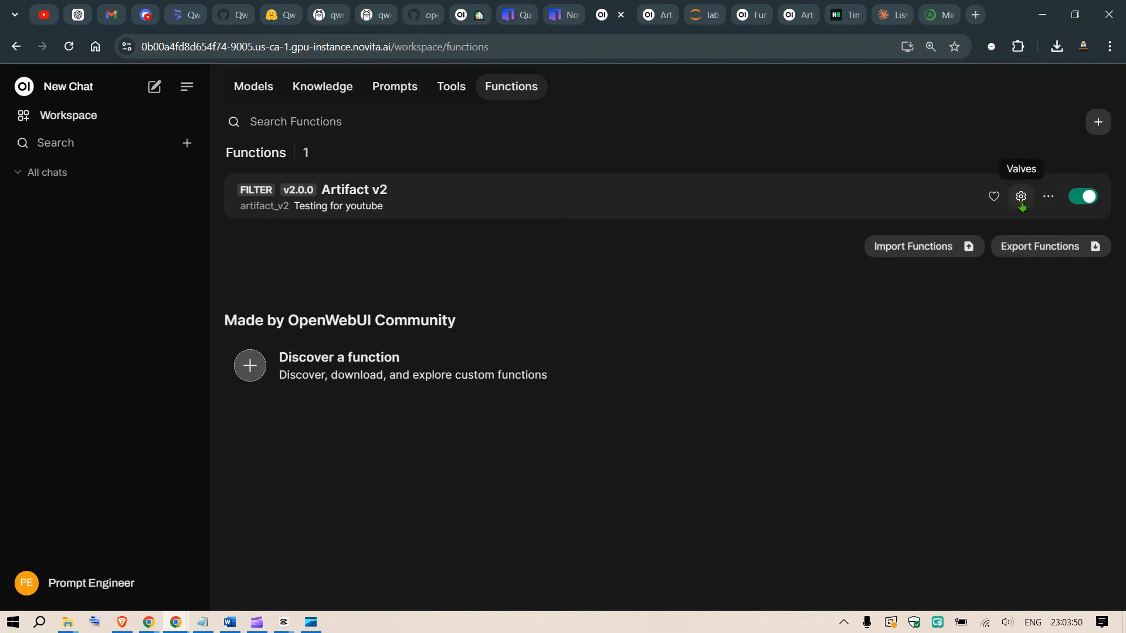
click(1048, 199)
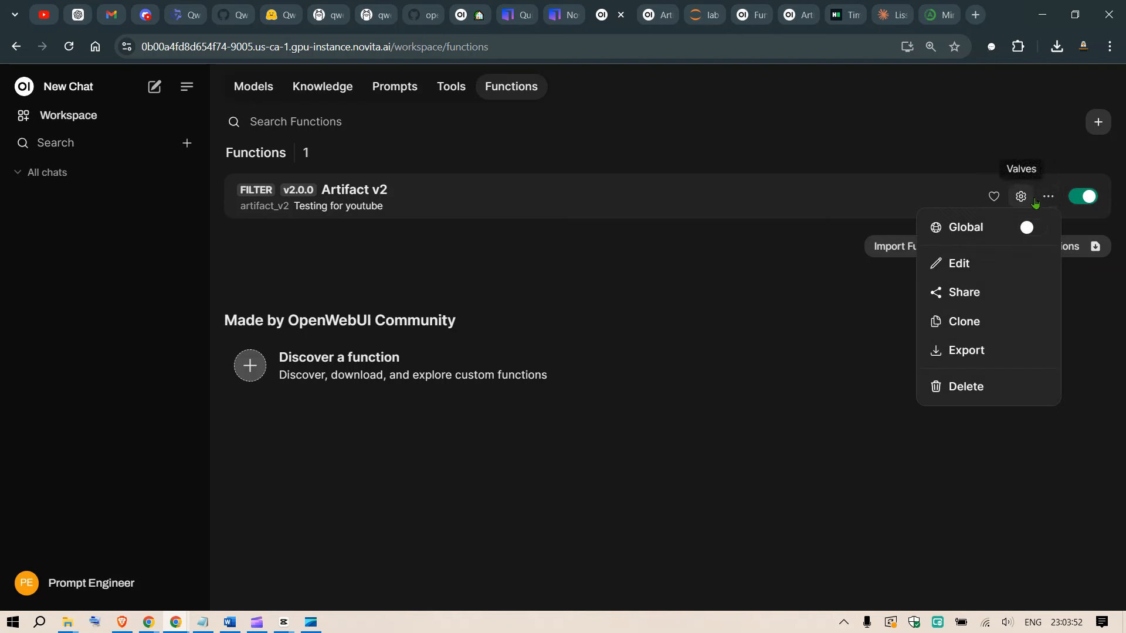
click(1030, 229)
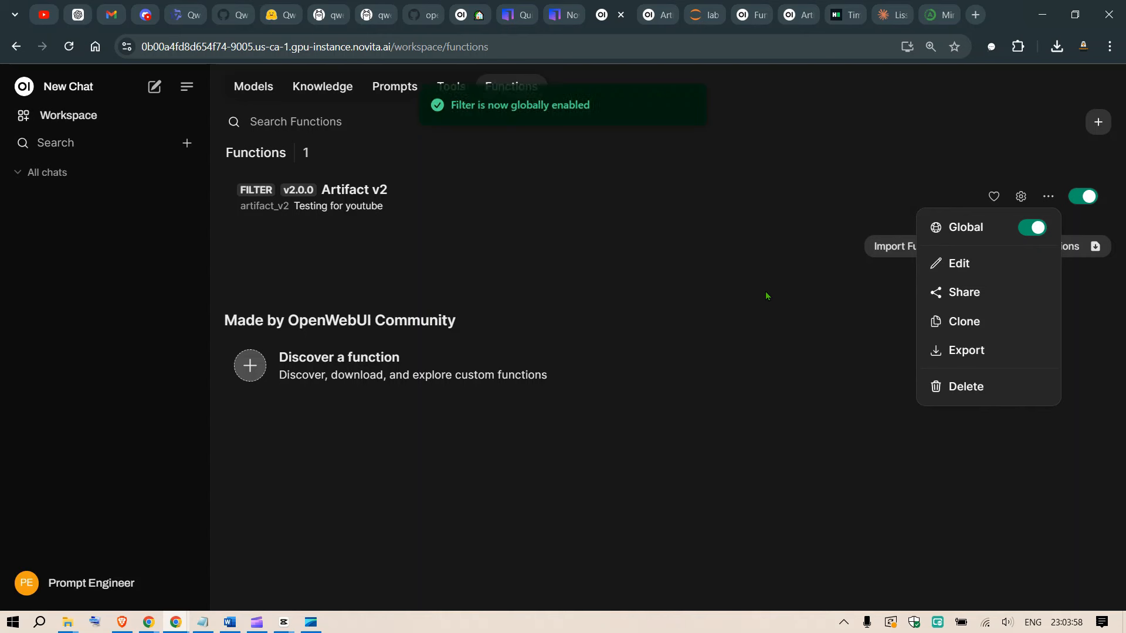
click(682, 277)
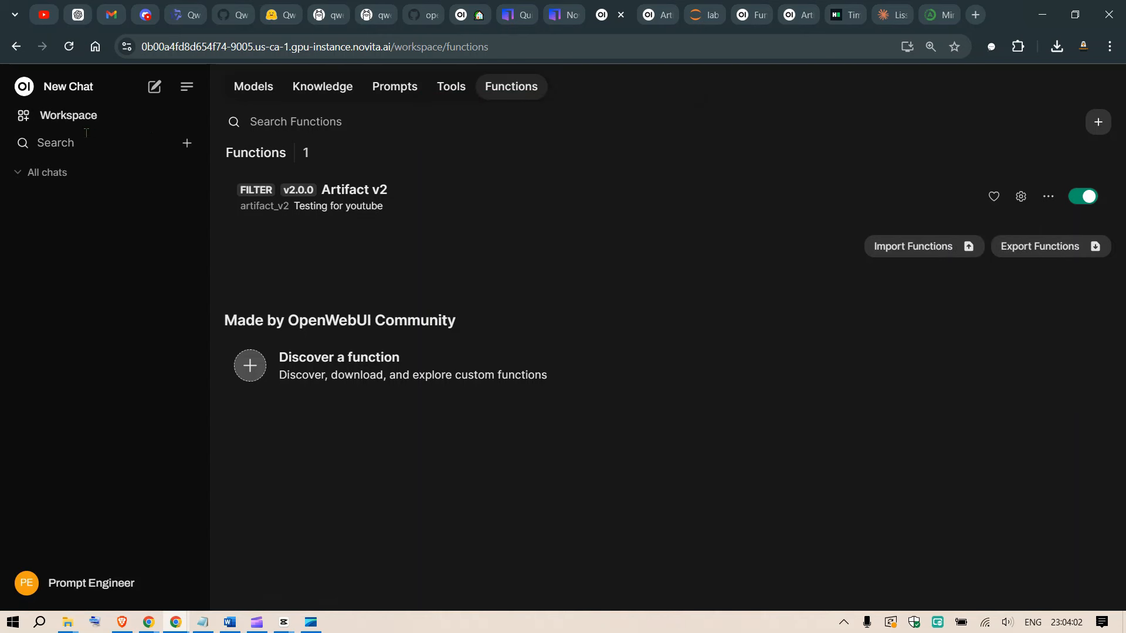
Start a new chat, glance at the chat controls, and check the model list for the qwen2.5-coder:32b download progress.
click(81, 93)
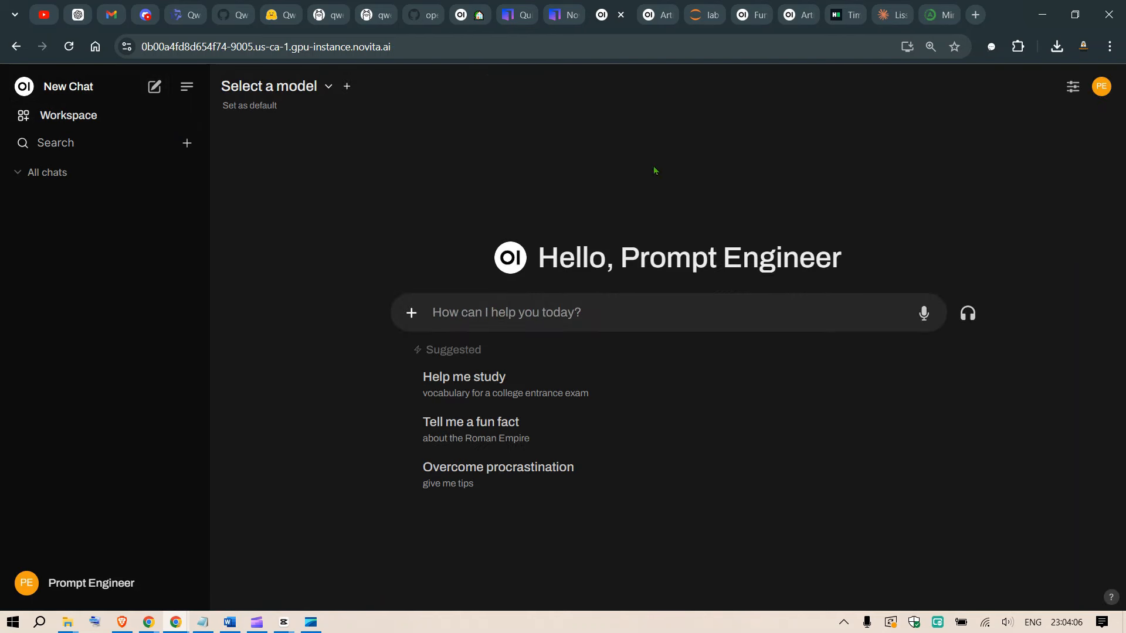
click(1073, 86)
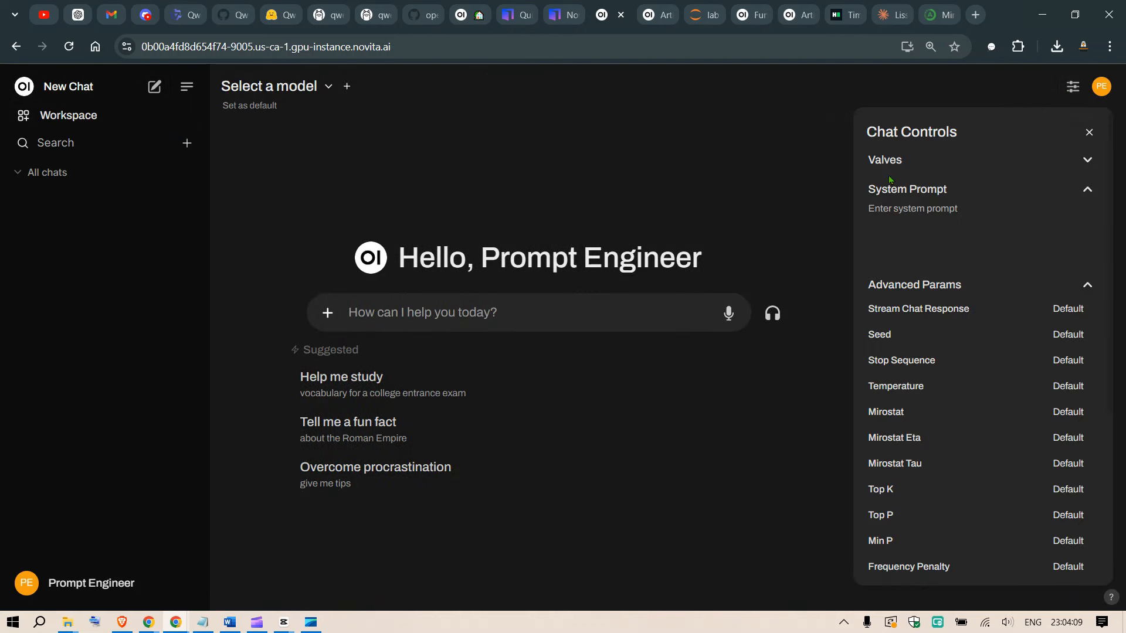
click(1101, 86)
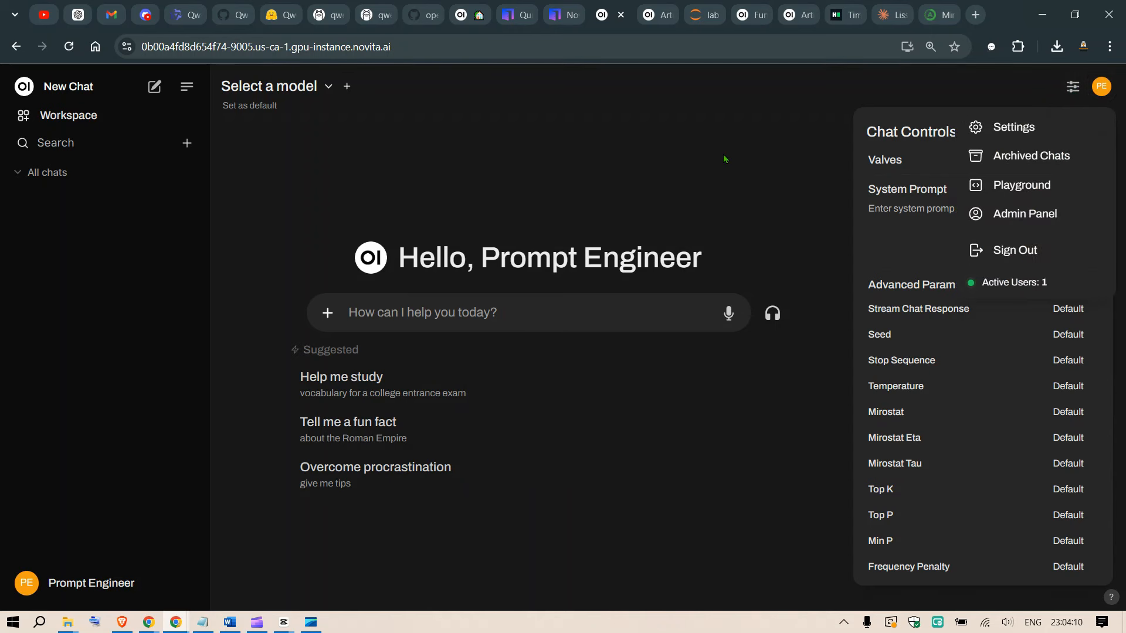
click(731, 143)
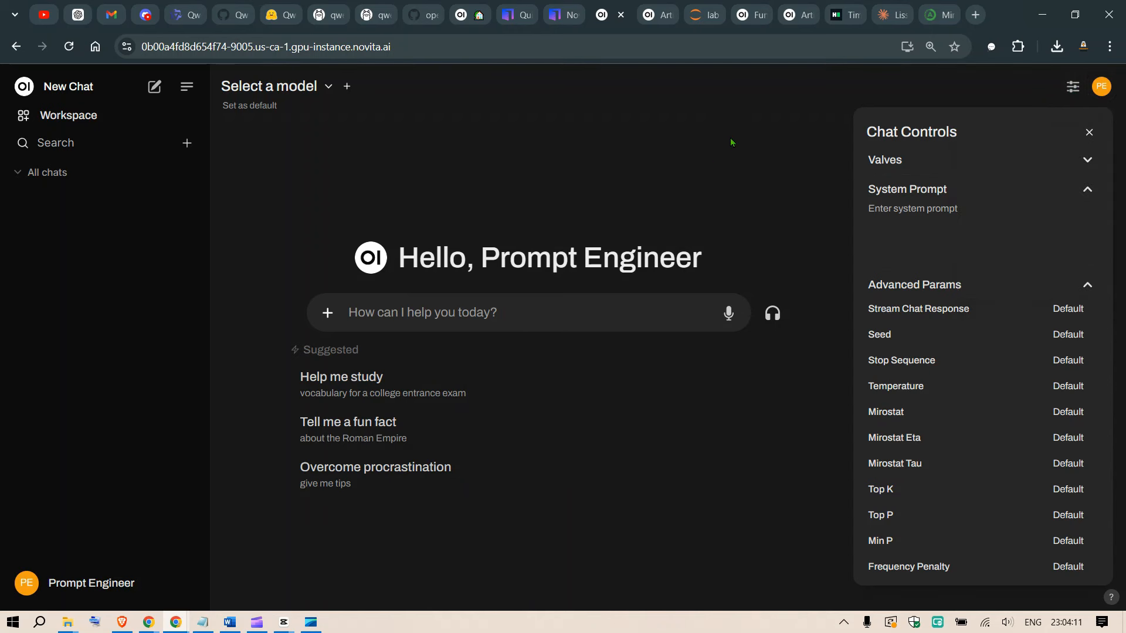
click(329, 87)
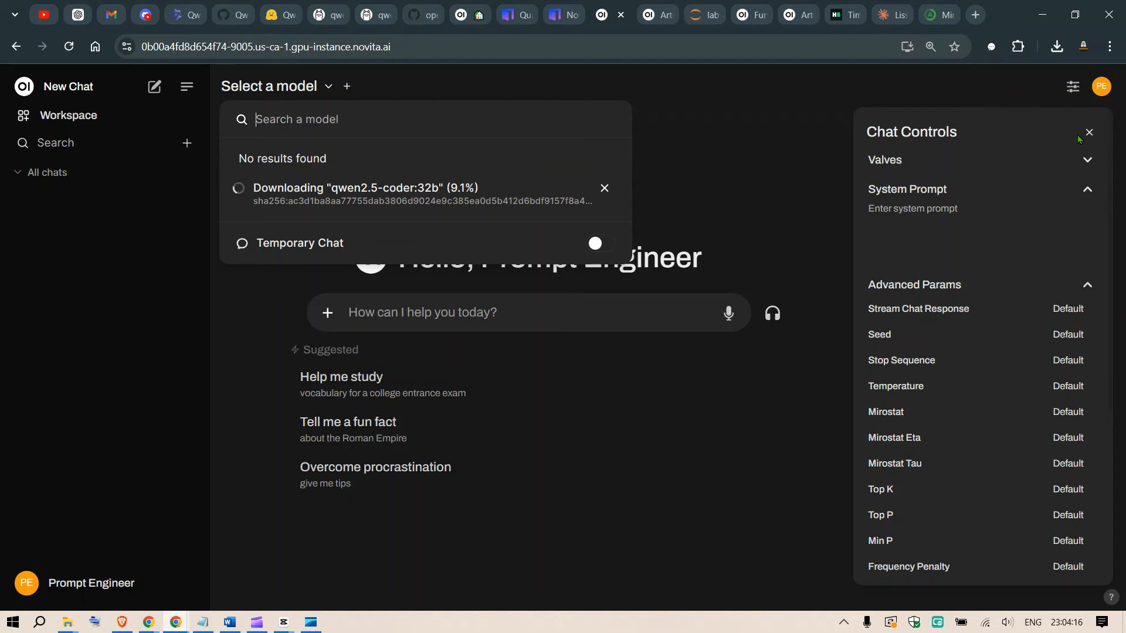
click(1089, 133)
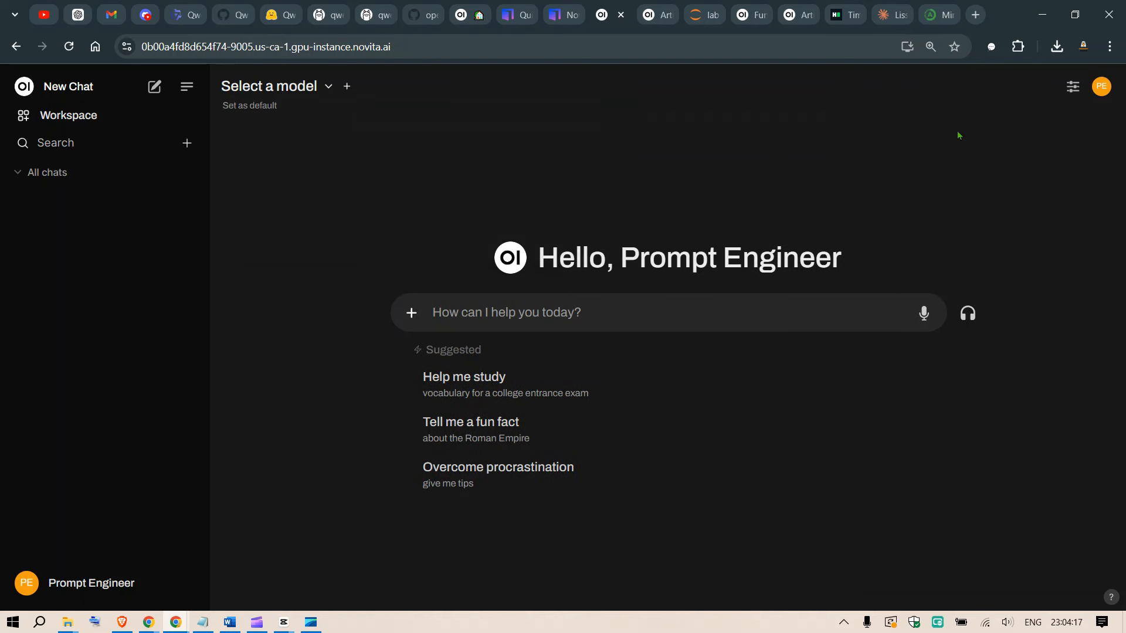
click(329, 87)
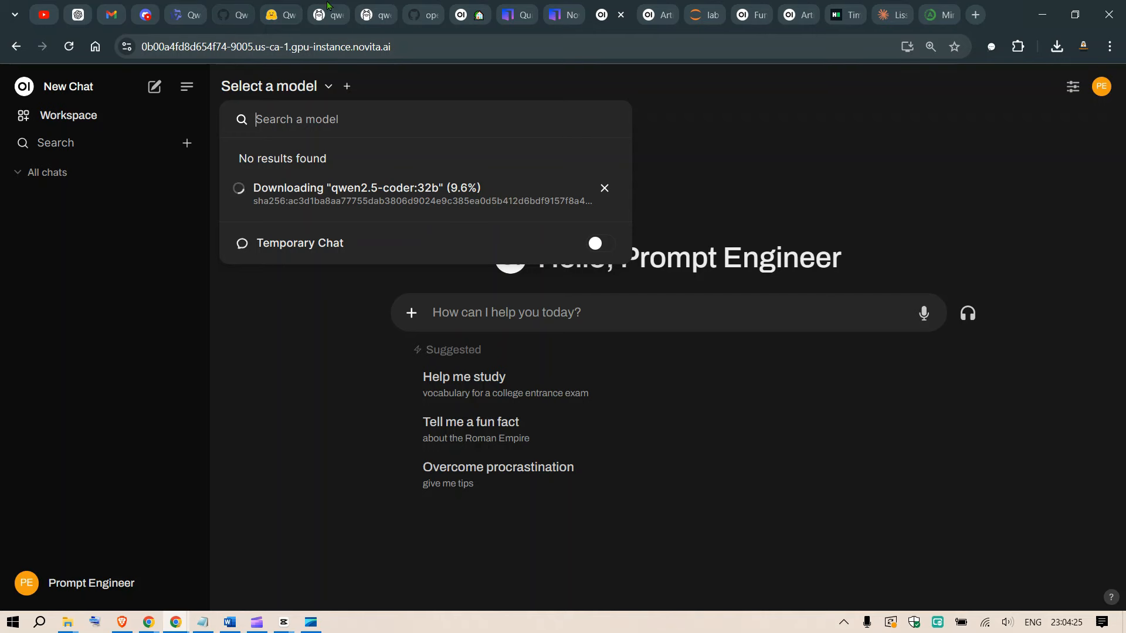
Switch to the Qwen2.5-Coder-Artifacts space on Hugging Face, enlarge the page one zoom level, and look over its examples and settings.
click(282, 15)
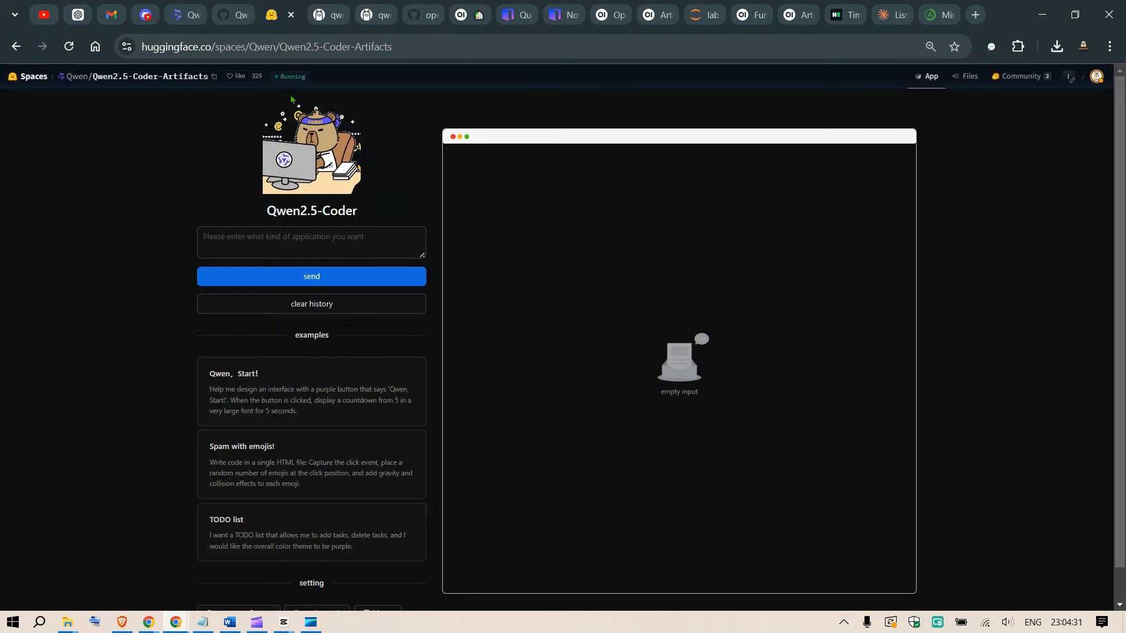
key(ctrl+plus)
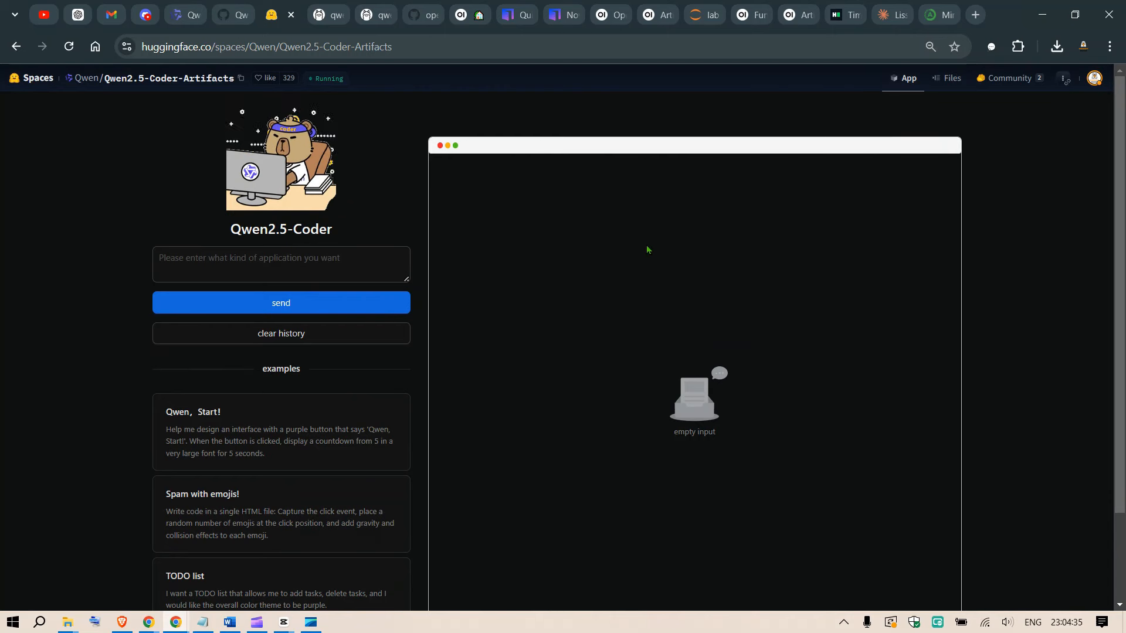
scroll(656, 243, down, 4)
scroll(702, 272, up, 4)
scroll(707, 274, down, 2)
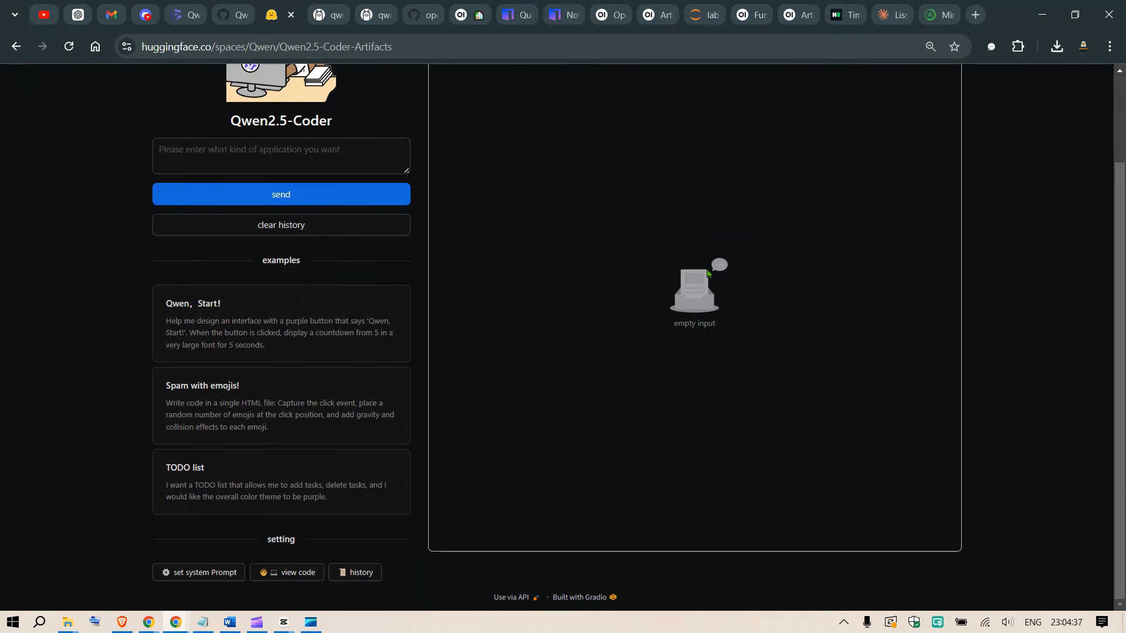
scroll(706, 271, up, 2)
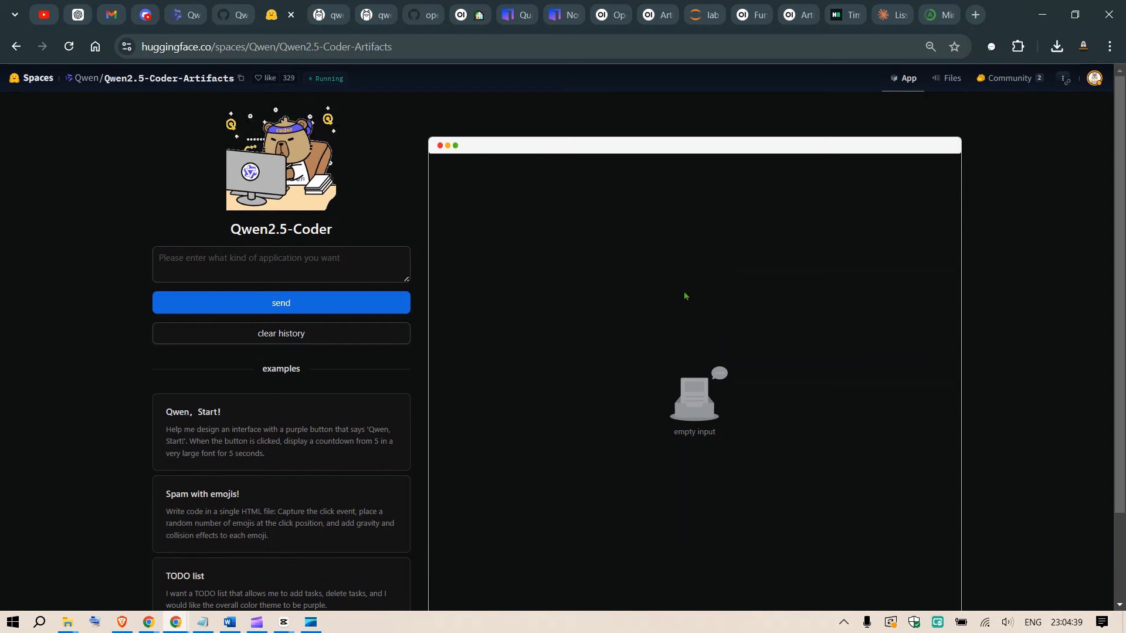
Submit the prompt for a single HTML file that places random emojis at the click position with gravity and collision effects, and follow the generated code.
click(277, 255)
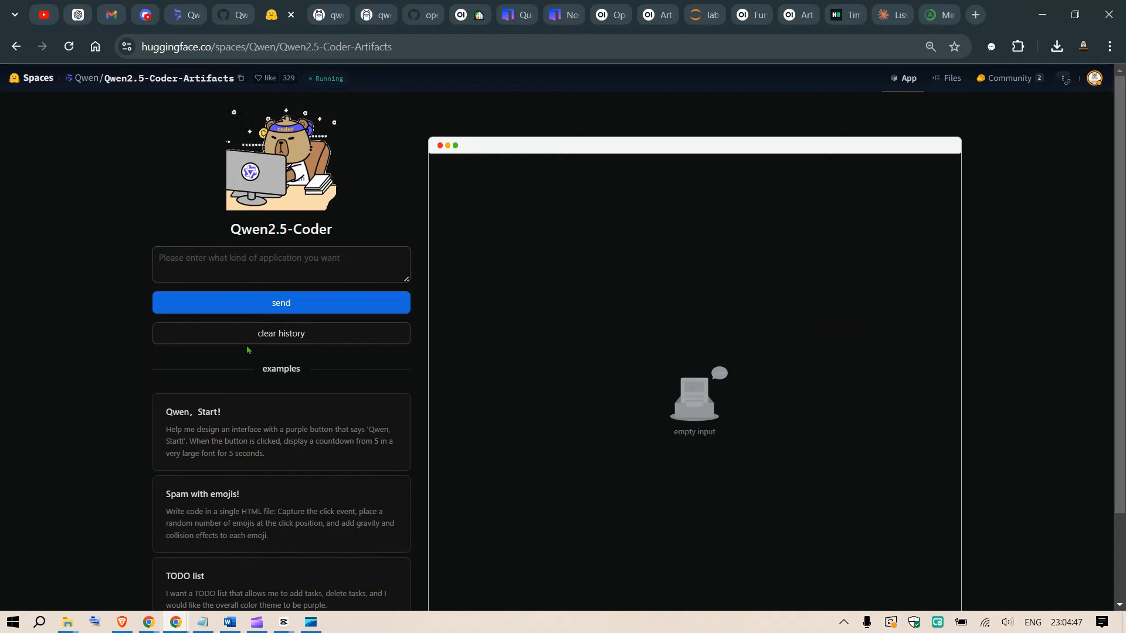
text(Write code in a single HTML file: Capture the click event, place a random number of emojis at the click position, and add gravity and collision effects to each emoji.)
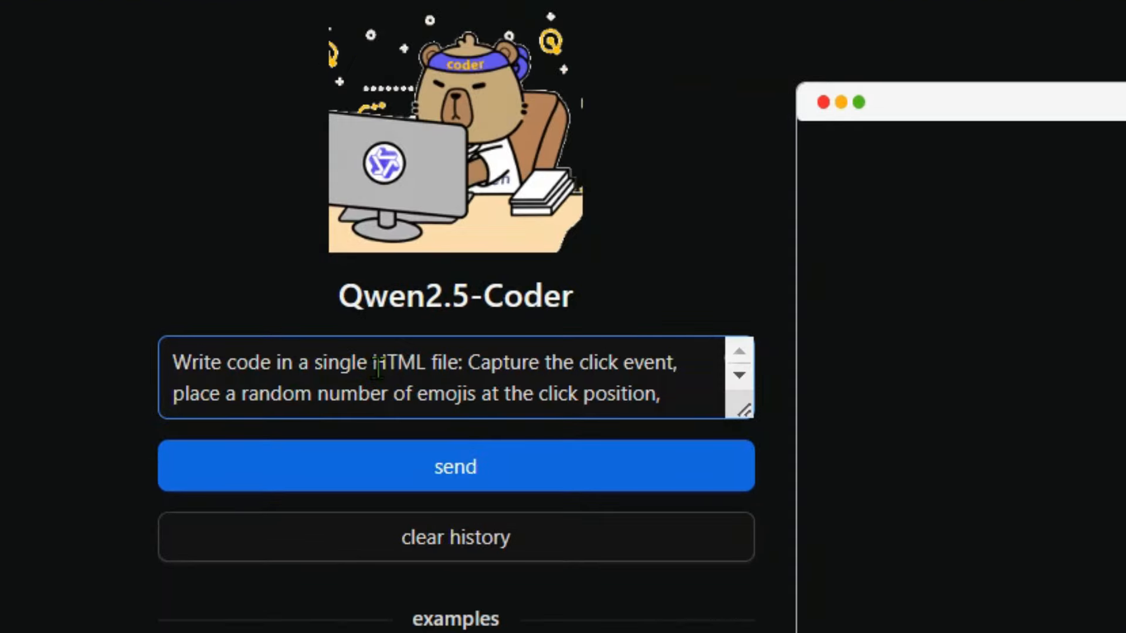
click(739, 384)
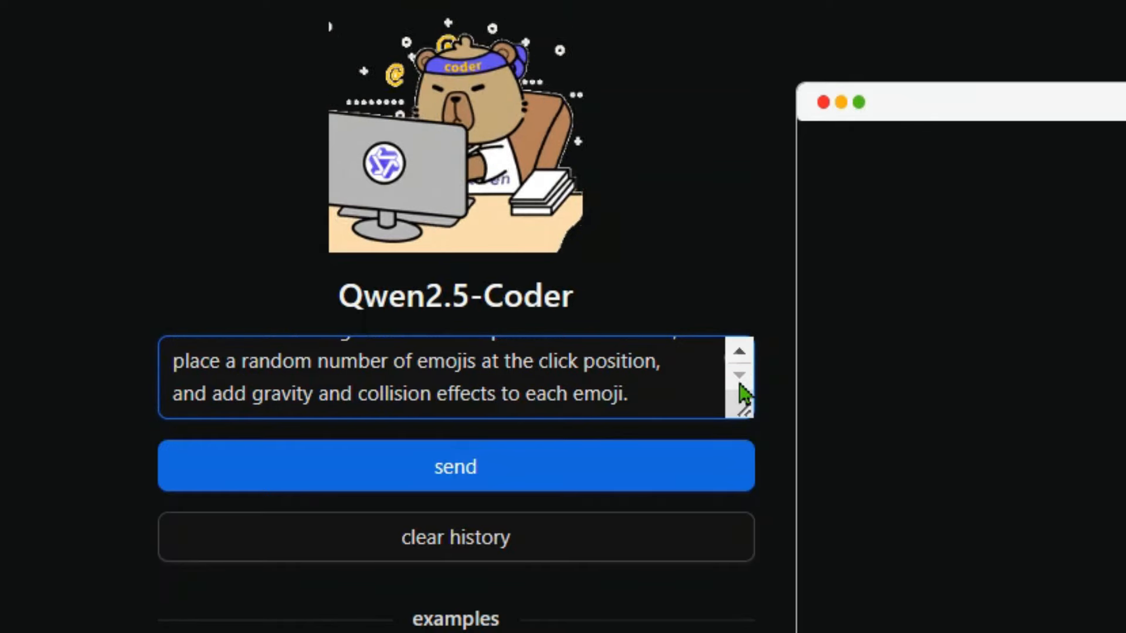
click(412, 470)
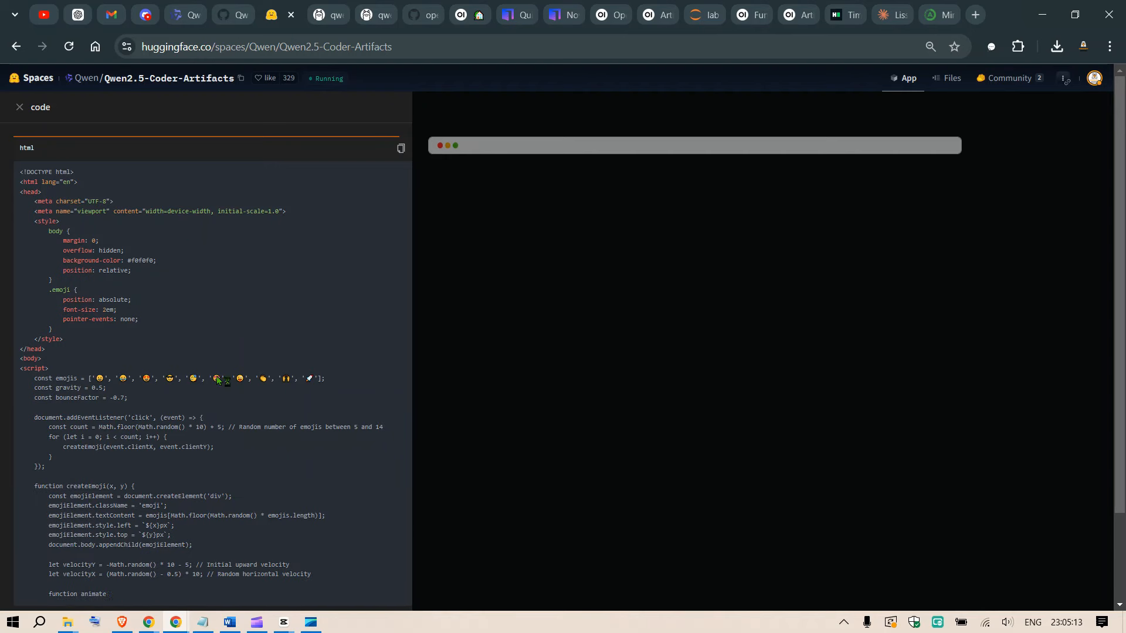
scroll(258, 417, down, 2)
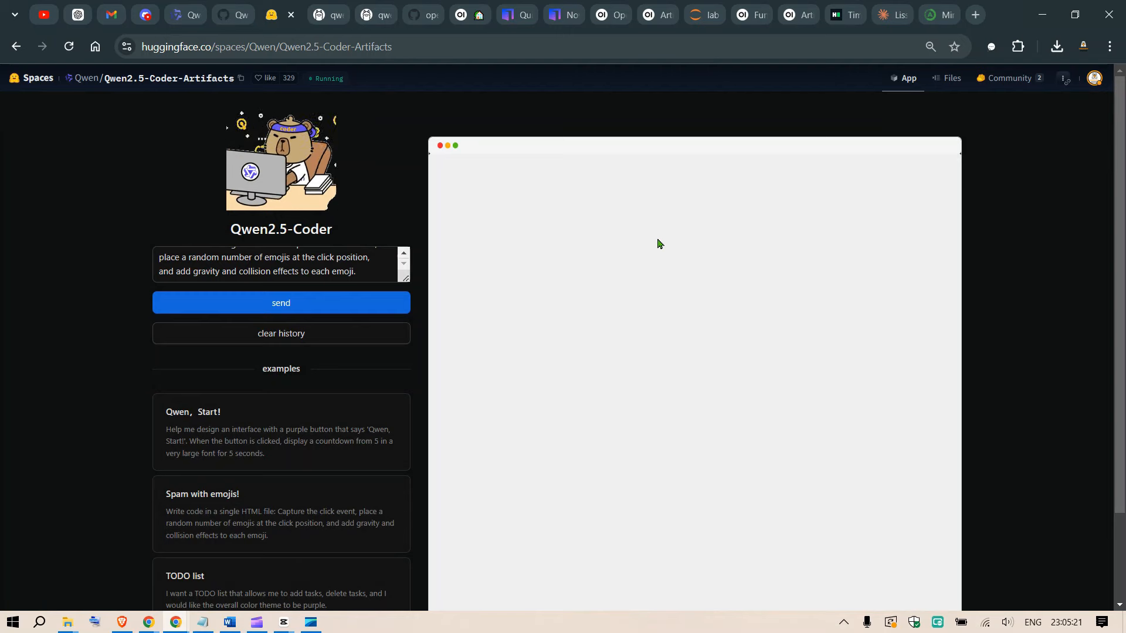
Test the generated emoji page by spawning emojis at several spots of the preview and watching their gravity and collisions.
click(523, 212)
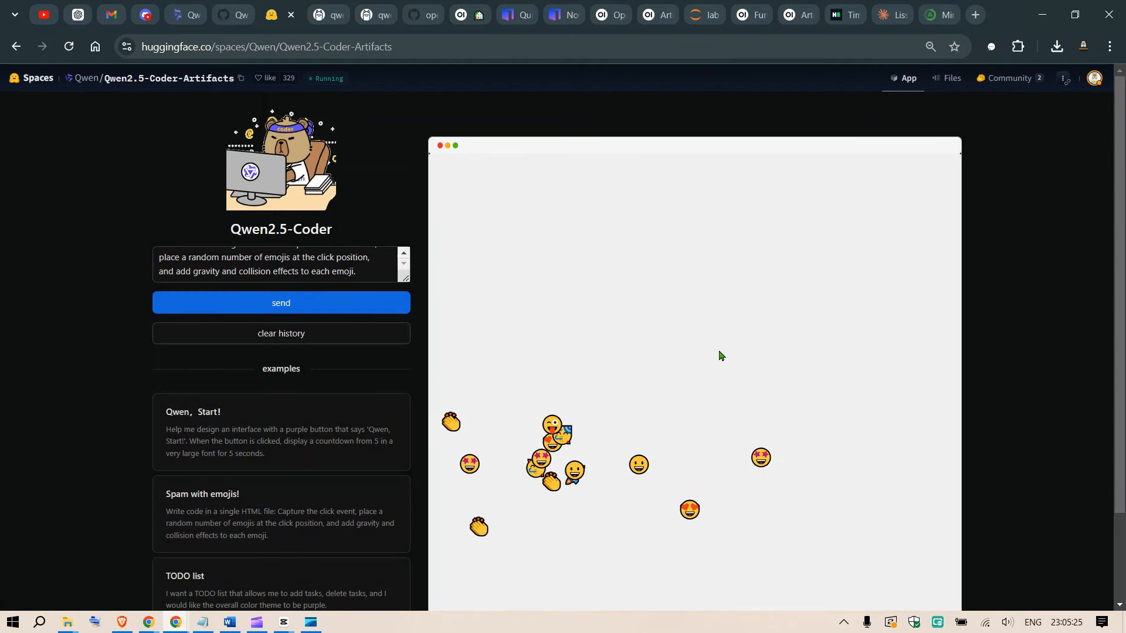
scroll(733, 340, down, 2)
click(673, 248)
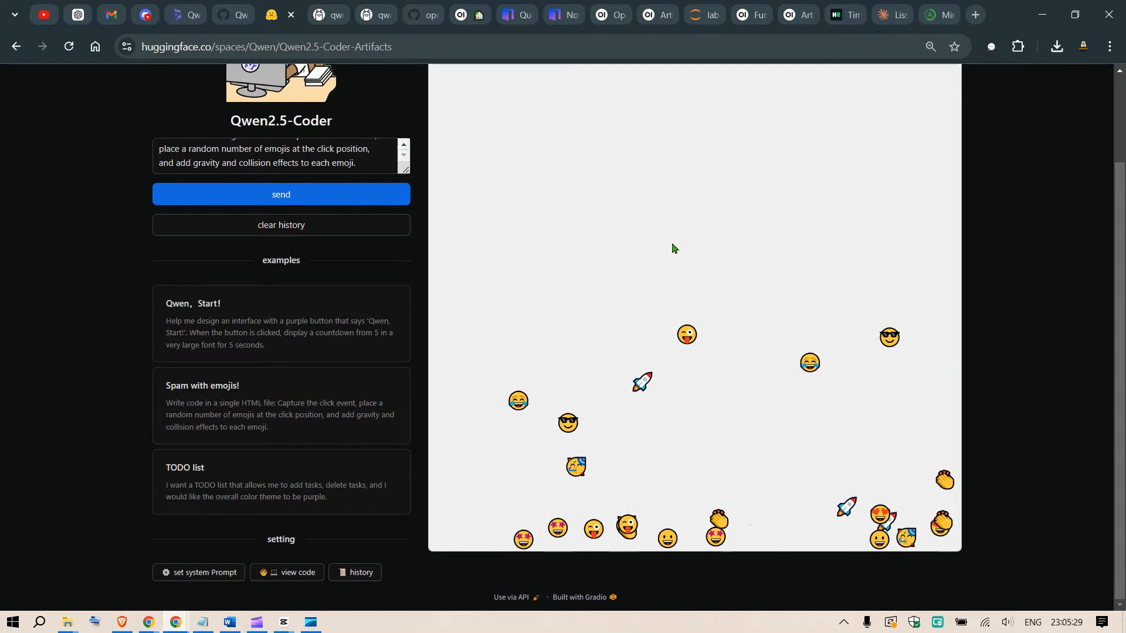
click(654, 237)
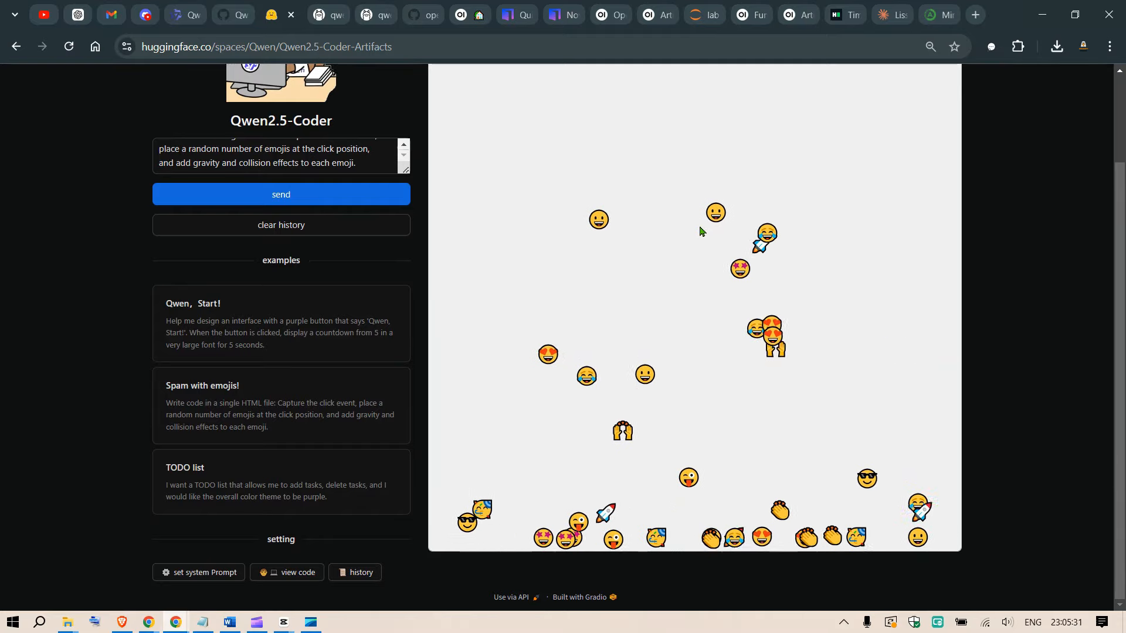
click(694, 169)
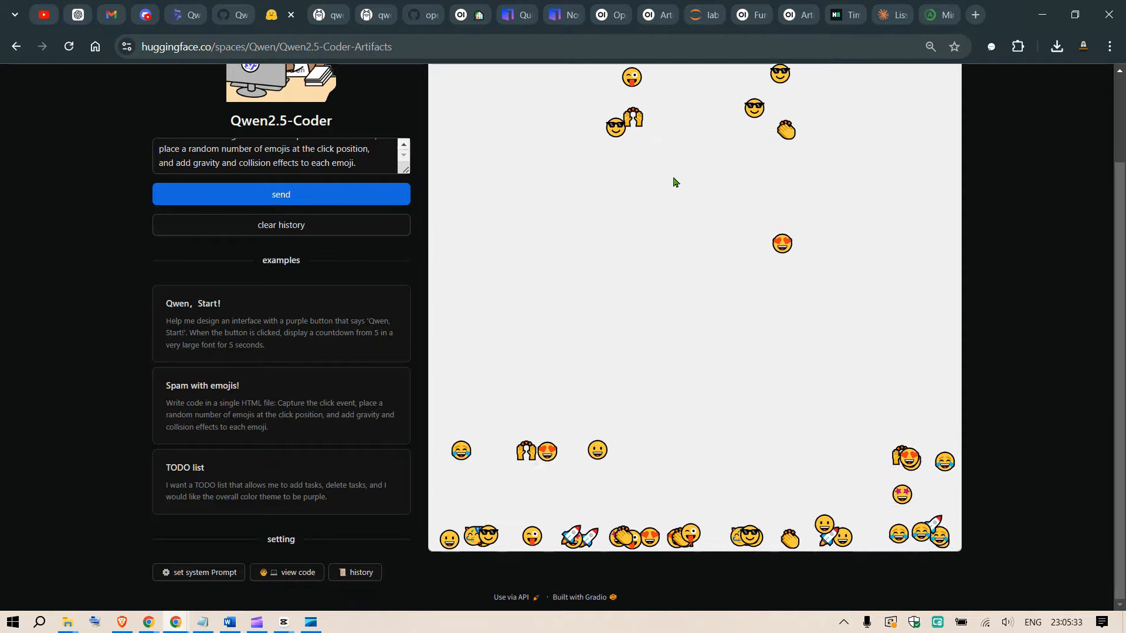
click(687, 216)
scroll(778, 227, up, 2)
click(605, 274)
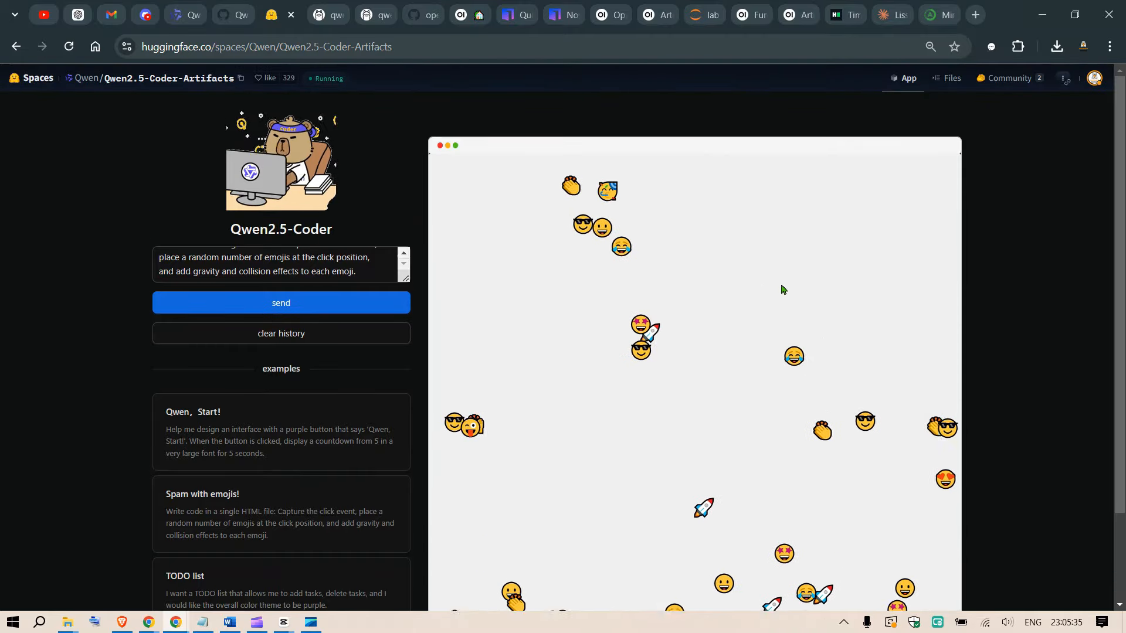
Spawn more emojis across the Hugging Face preview and watch how they fall and settle along its lower edge.
click(781, 286)
scroll(669, 288, down, 2)
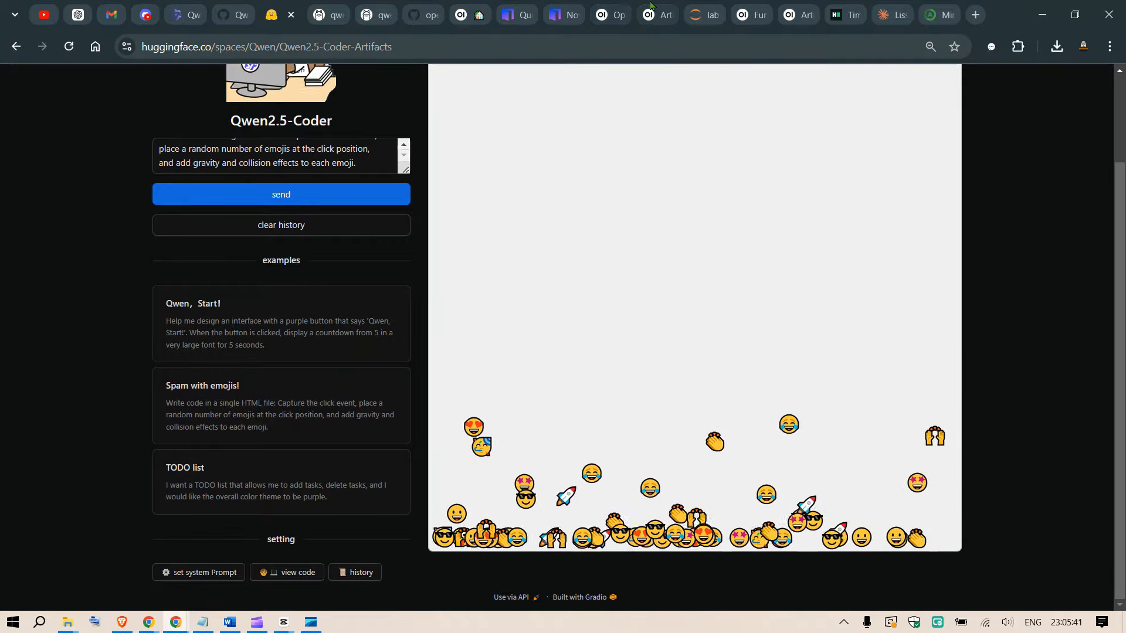
click(704, 205)
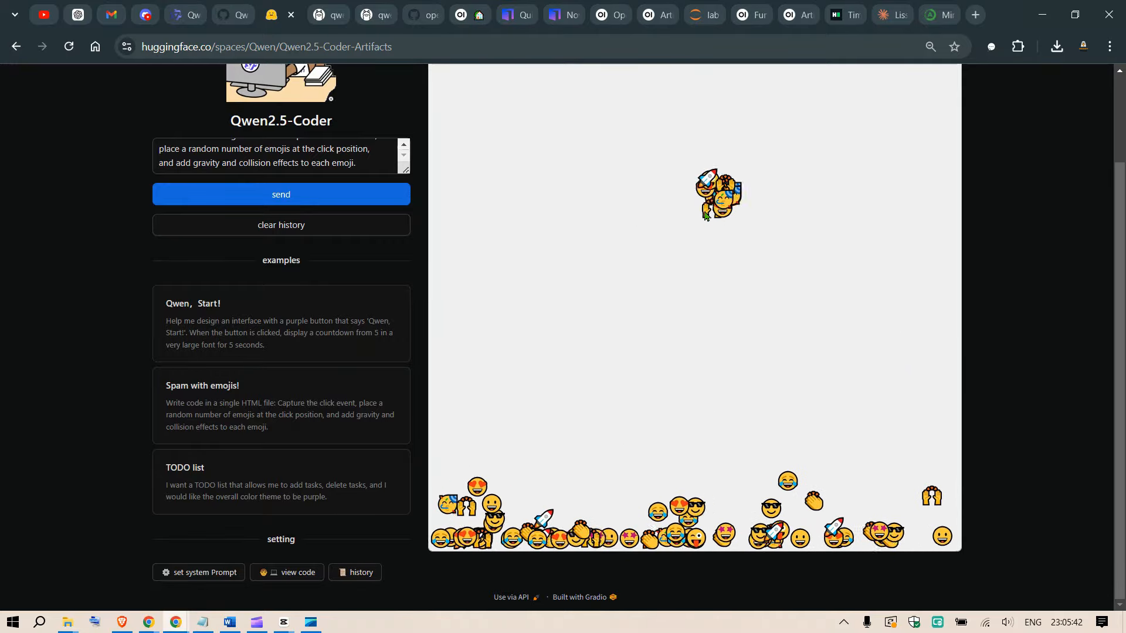
click(658, 248)
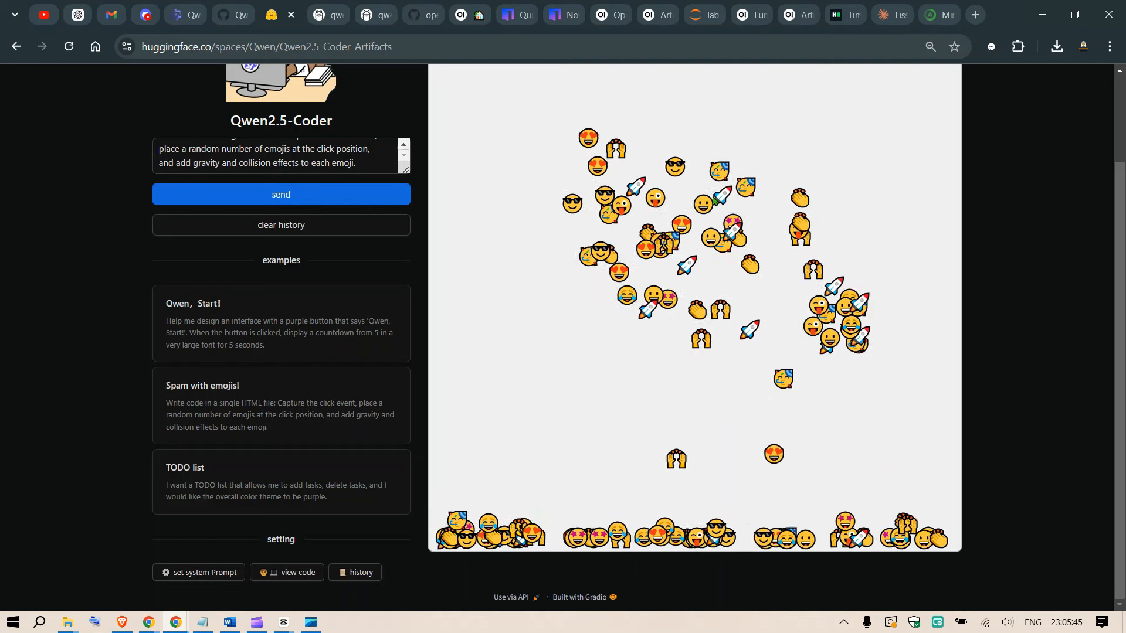
Switch back to Open WebUI and select qwen2.5-coder:32b as the chat model.
click(608, 11)
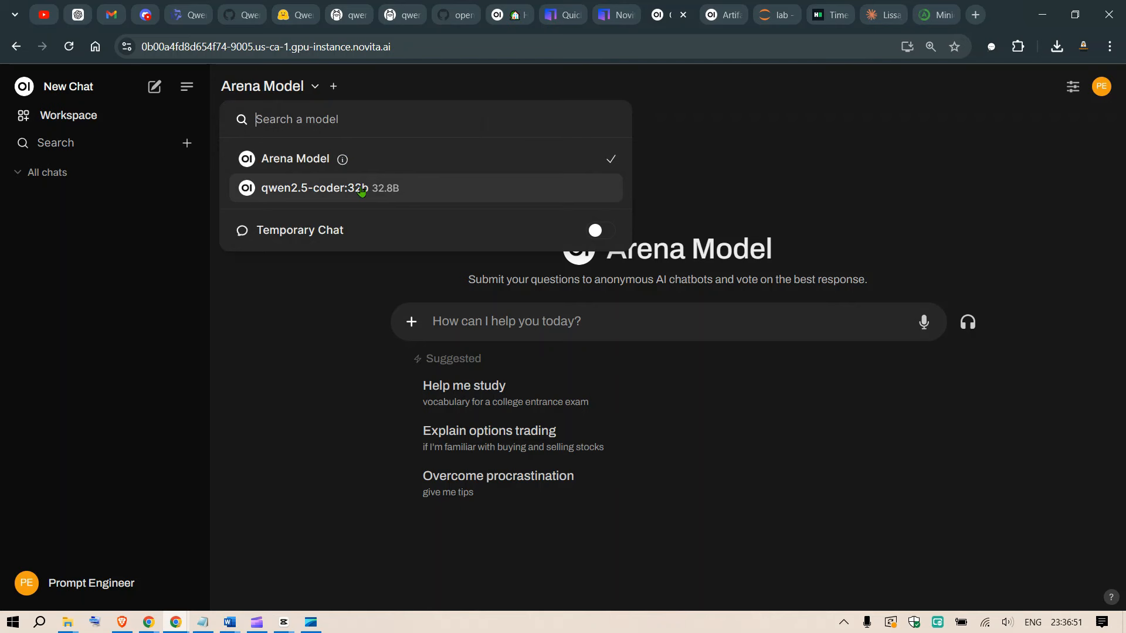
click(379, 191)
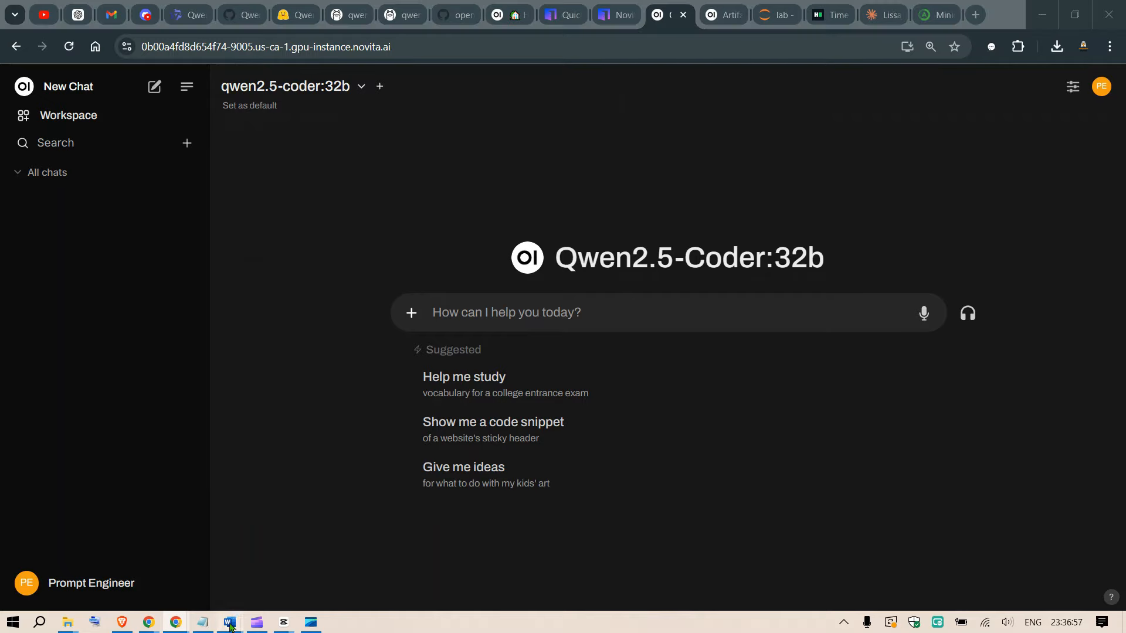
Copy the purple 'Qwen, Start!' button countdown prompt from the Word document Script.docx and return to Open WebUI.
mouse_move(232, 620)
click(304, 568)
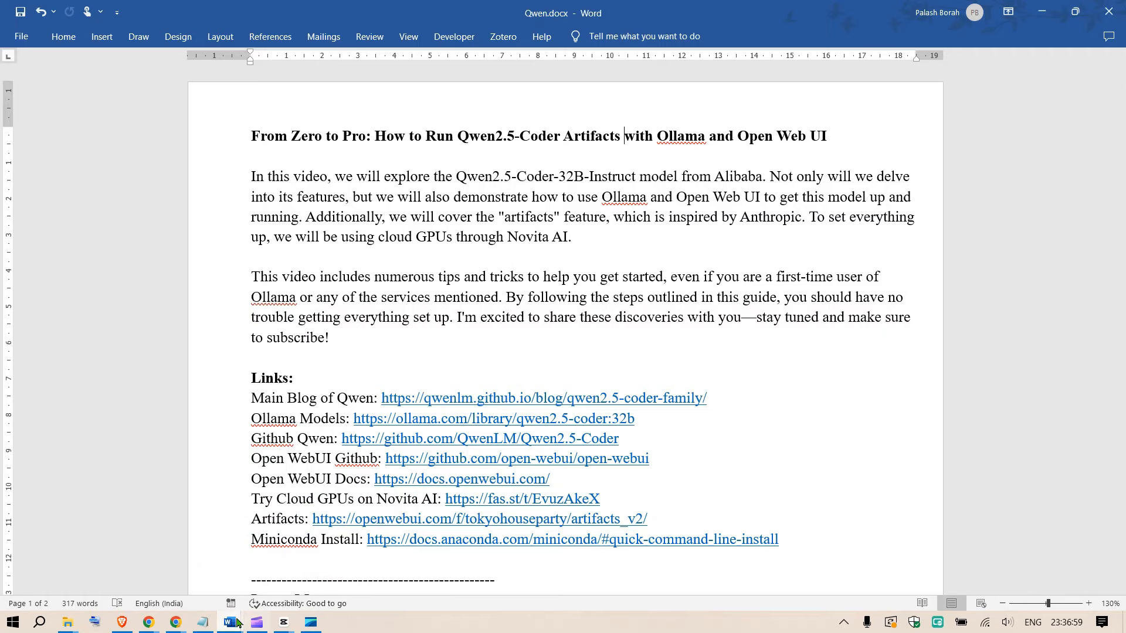
click(149, 563)
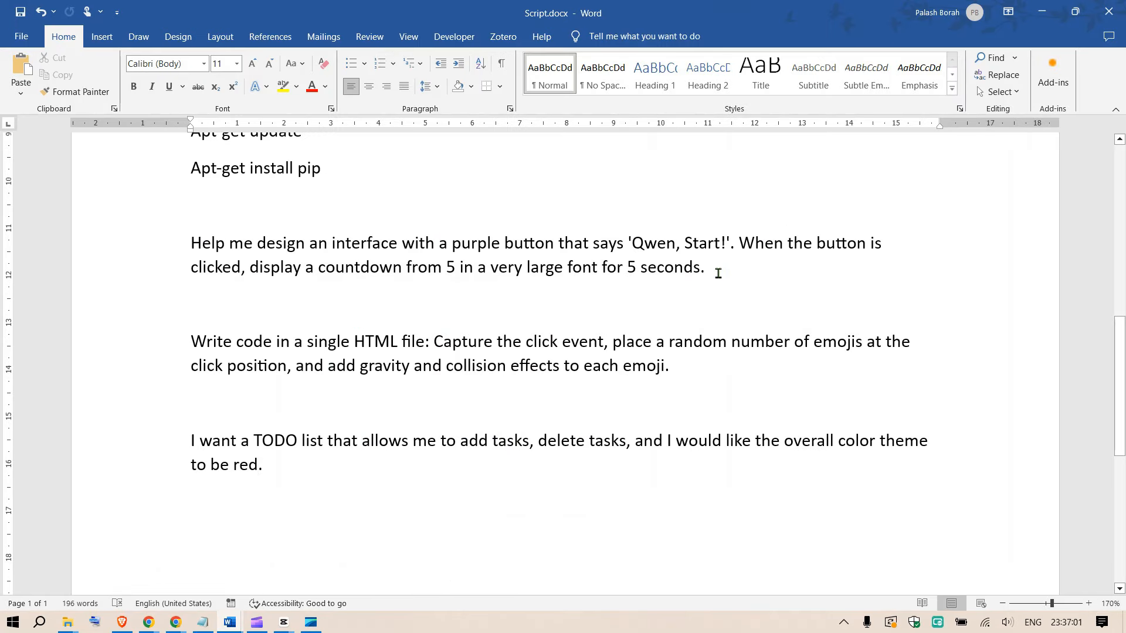
drag(717, 274, 193, 237)
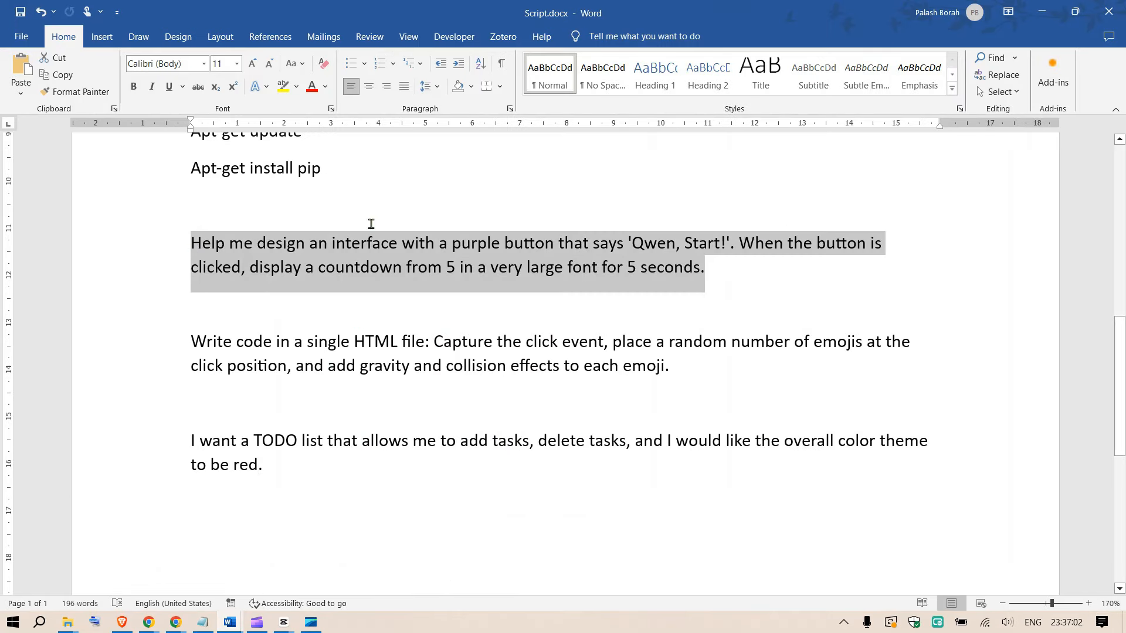
click(1043, 11)
click(1042, 11)
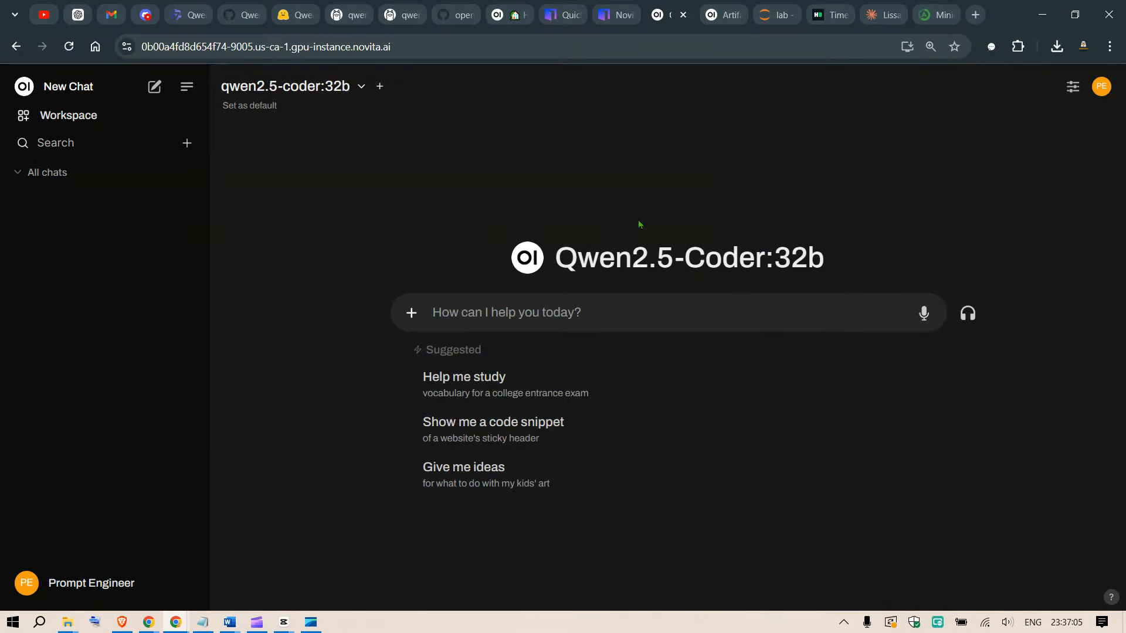
Submit the copied prompt for an interface with a purple 'Qwen, Start!' button and a 5-second countdown in very large font.
click(553, 319)
key(ctrl+v)
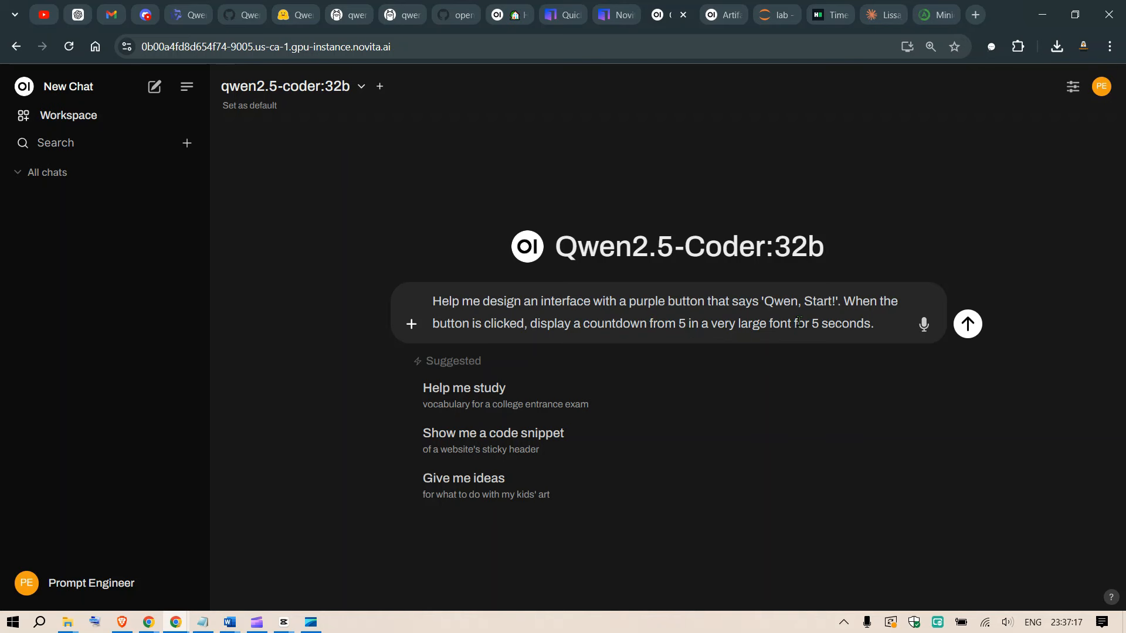
click(968, 326)
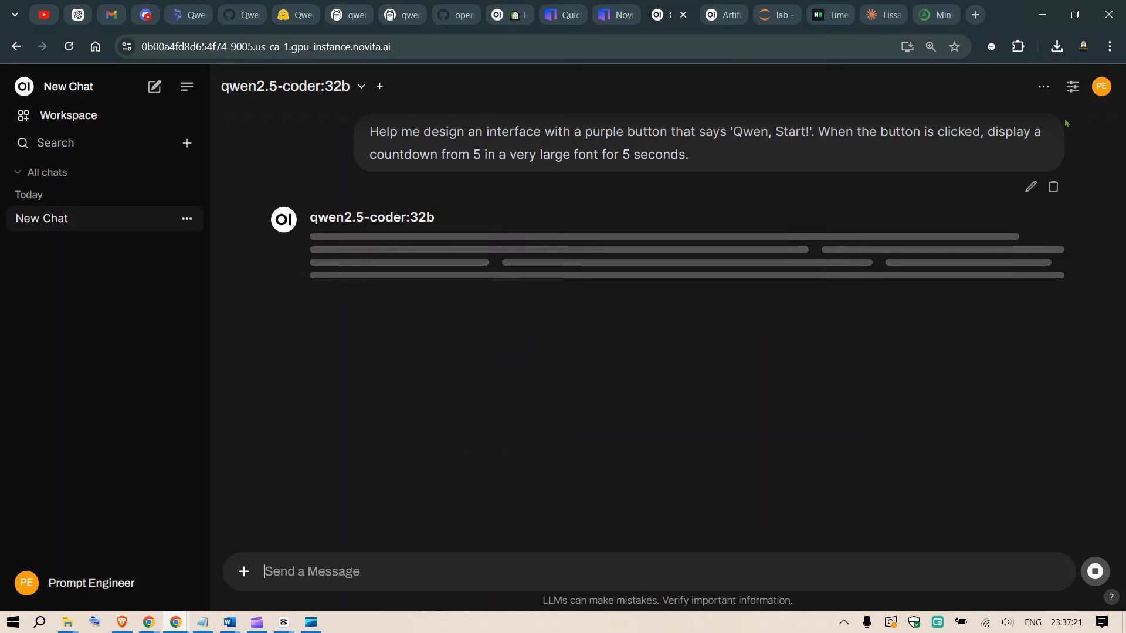
Show the chat's artifact preview with the chat sidebar hidden, and run the generated 'Qwen, Start!' countdown.
click(1042, 89)
click(962, 186)
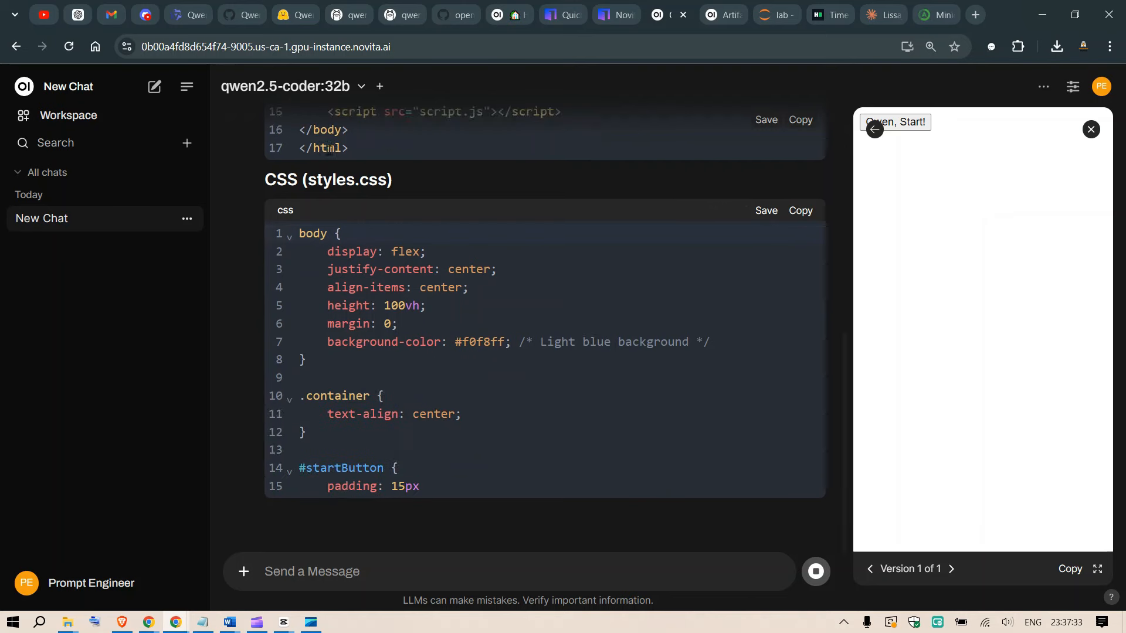
click(183, 89)
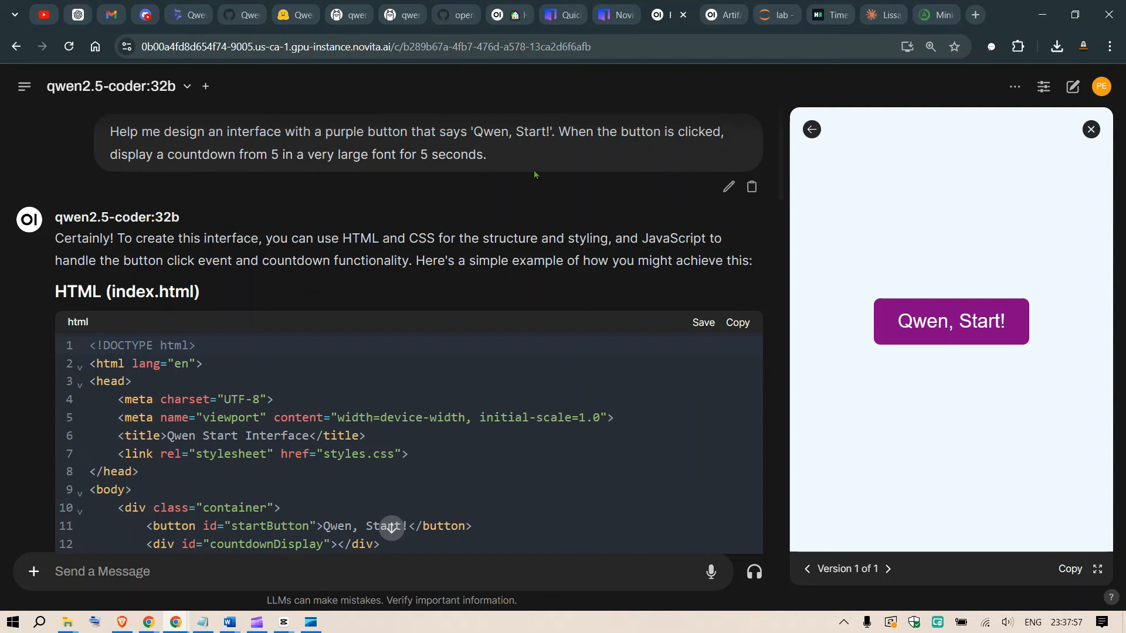
click(907, 325)
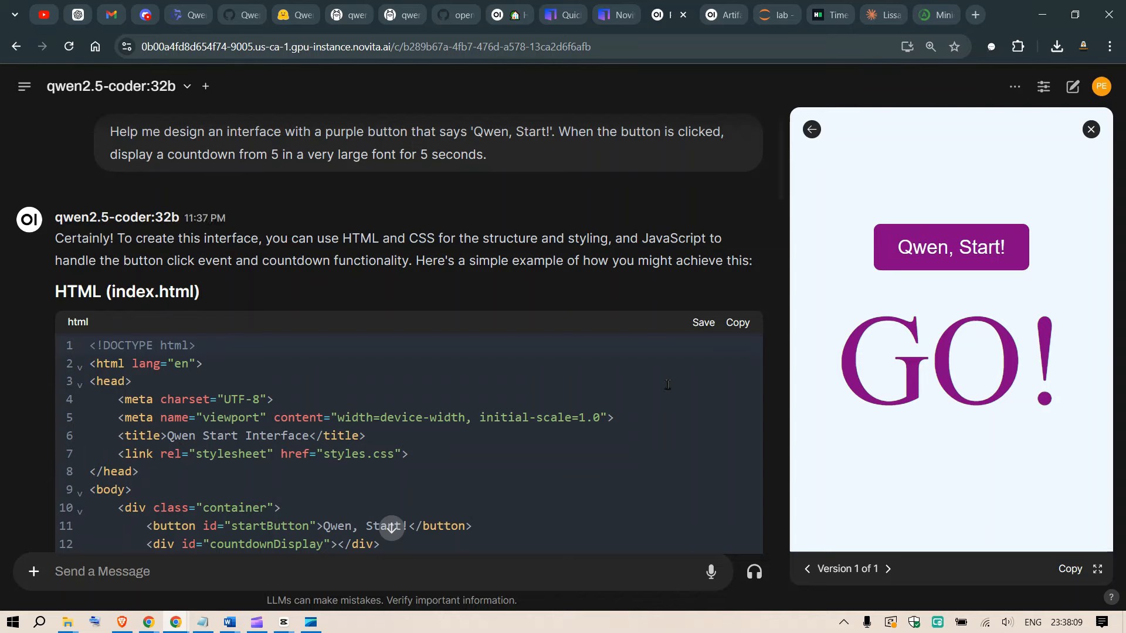
Copy the single-HTML-file emoji gravity and collision prompt from Script.docx and return to the countdown chat.
mouse_move(229, 622)
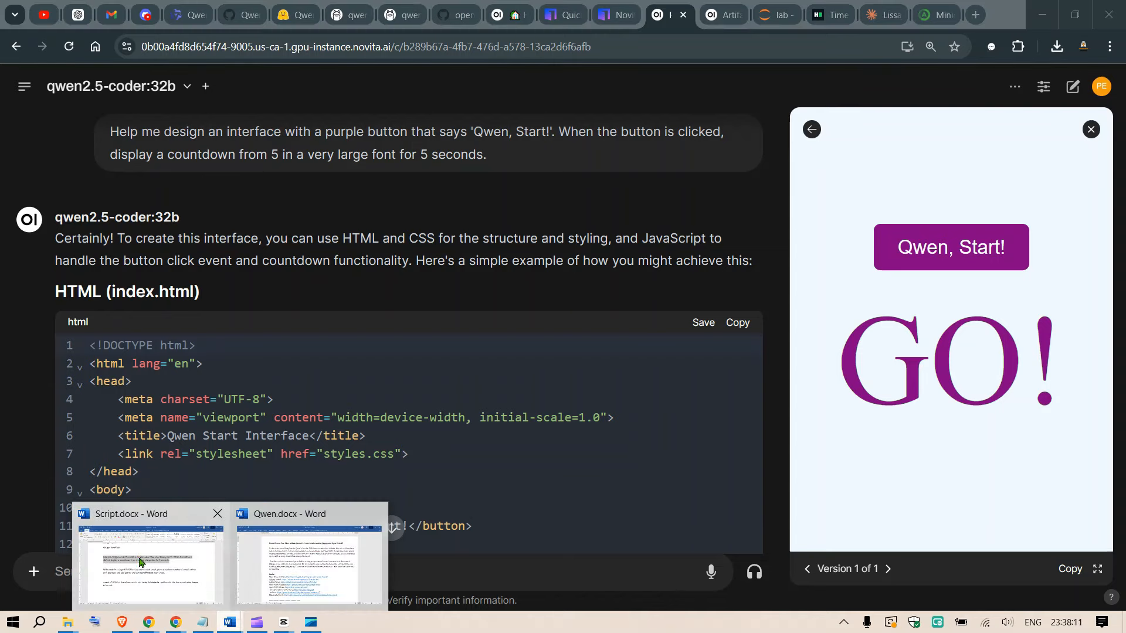
click(150, 557)
drag(668, 368, 222, 355)
key(ctrl+c)
click(1043, 9)
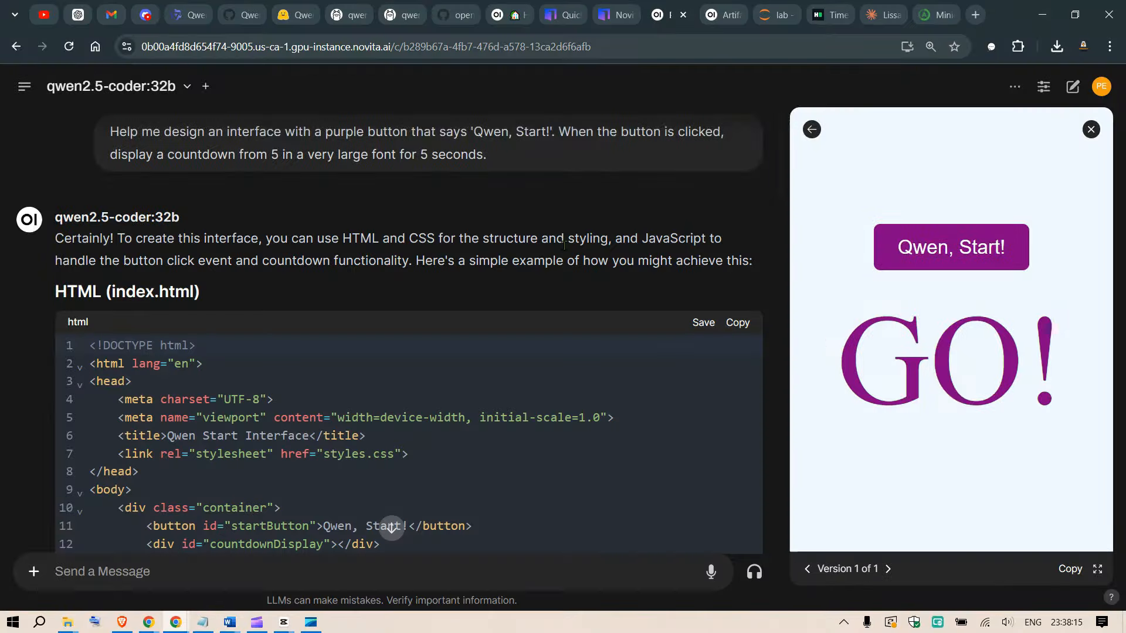
Look through the rest of the countdown response and try to submit the emoji prompt in the same chat.
scroll(381, 358, down, 4)
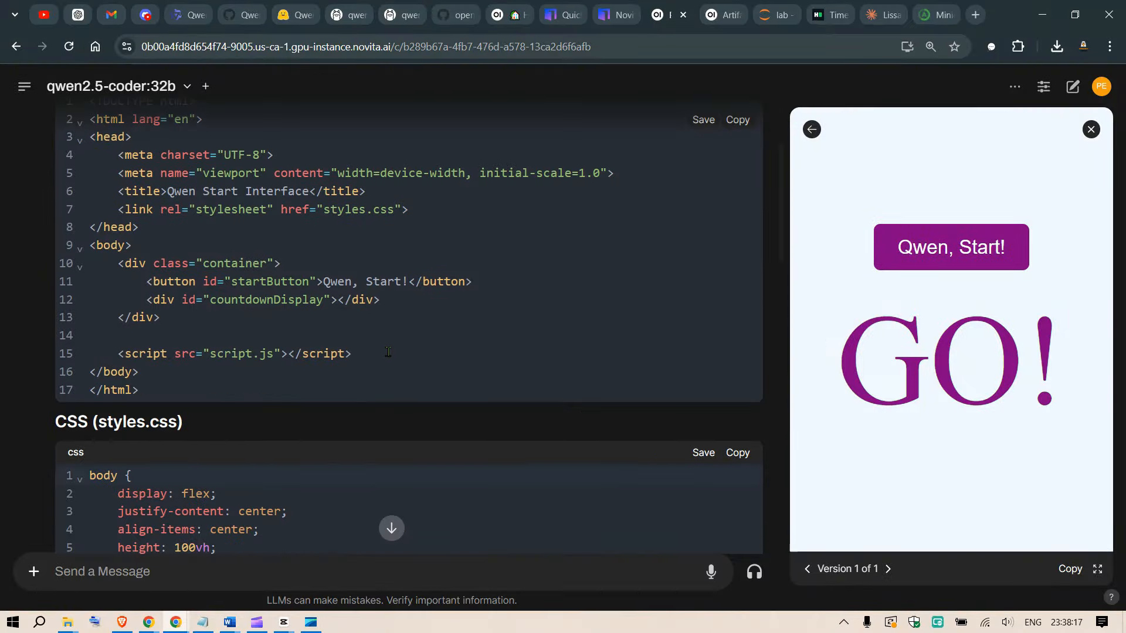
scroll(388, 352, down, 6)
scroll(398, 345, down, 15)
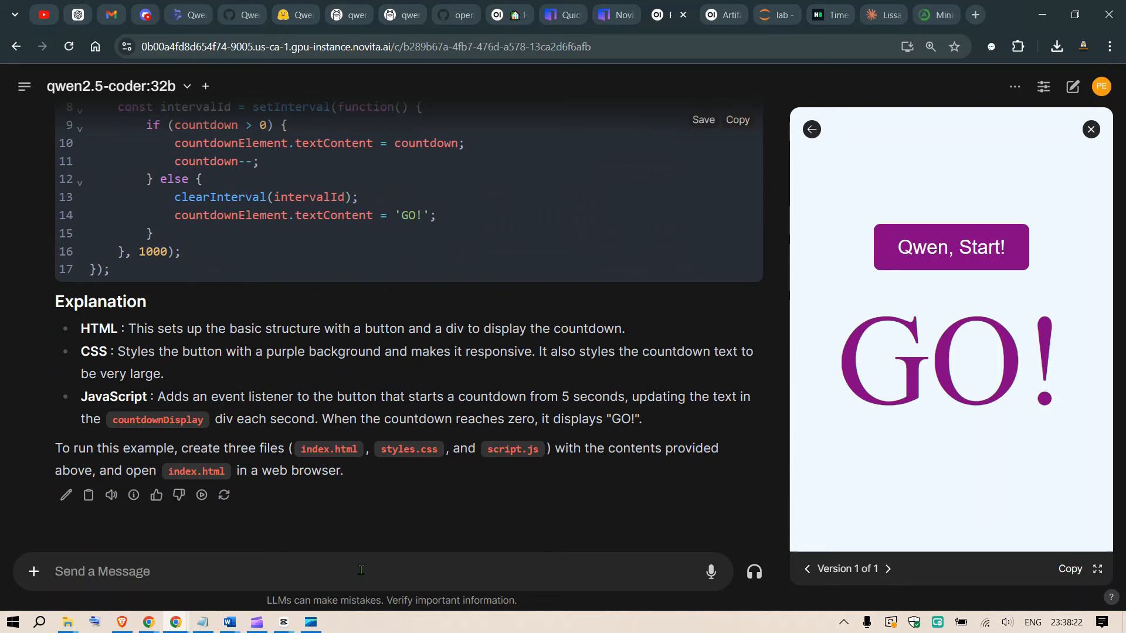
key(ctrl+v)
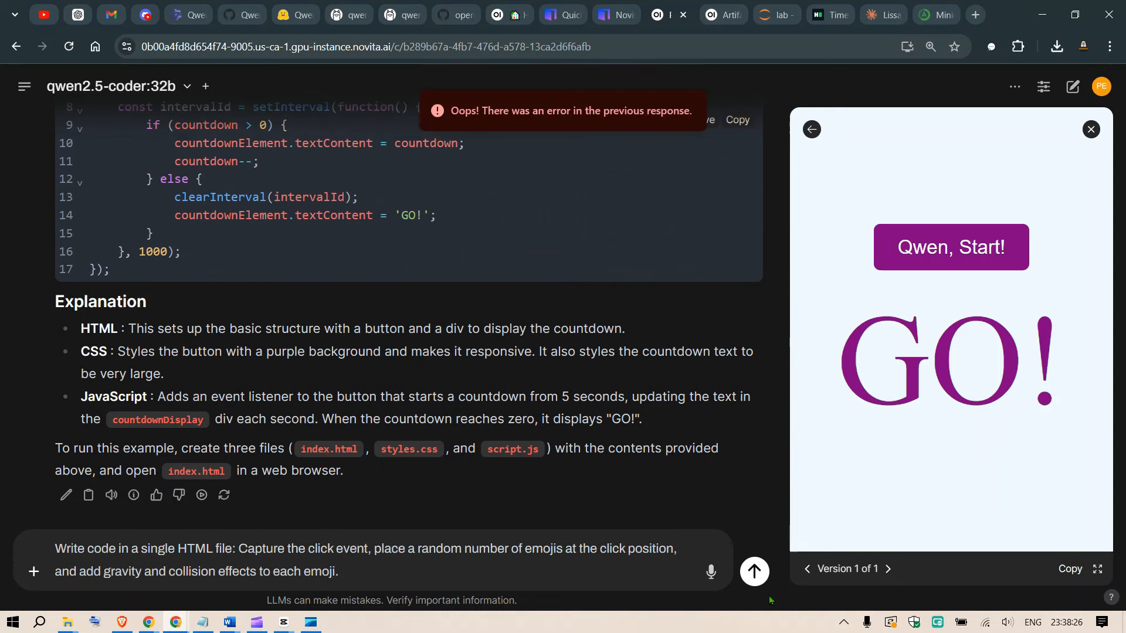
Start a new chat and submit the prompt for a single HTML file that places random emojis with gravity and collision effects.
click(25, 94)
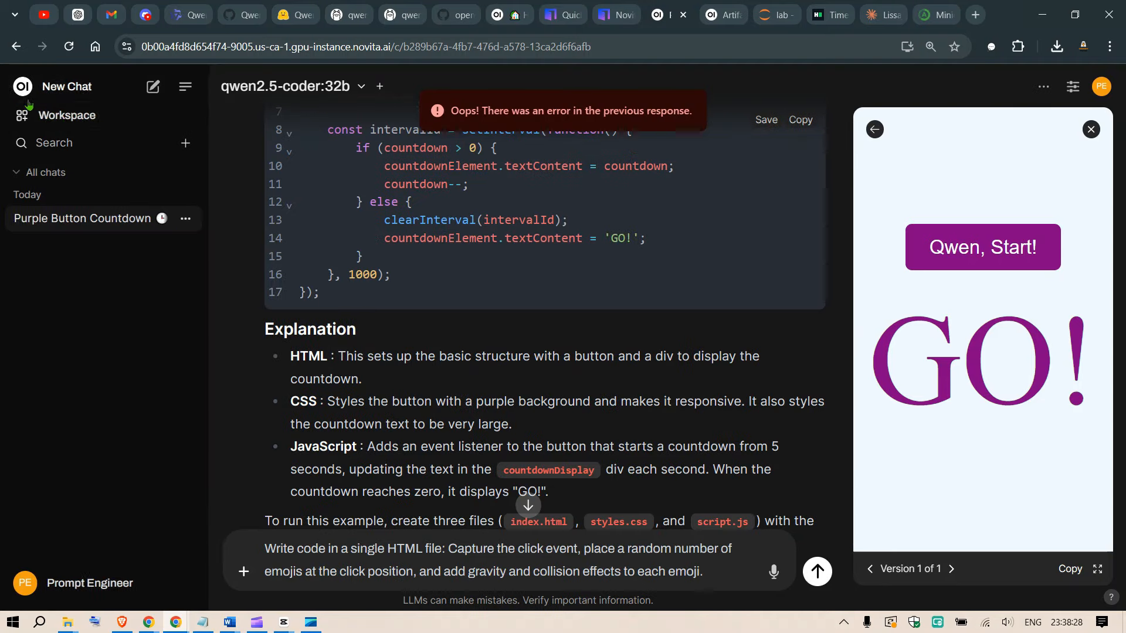
click(151, 88)
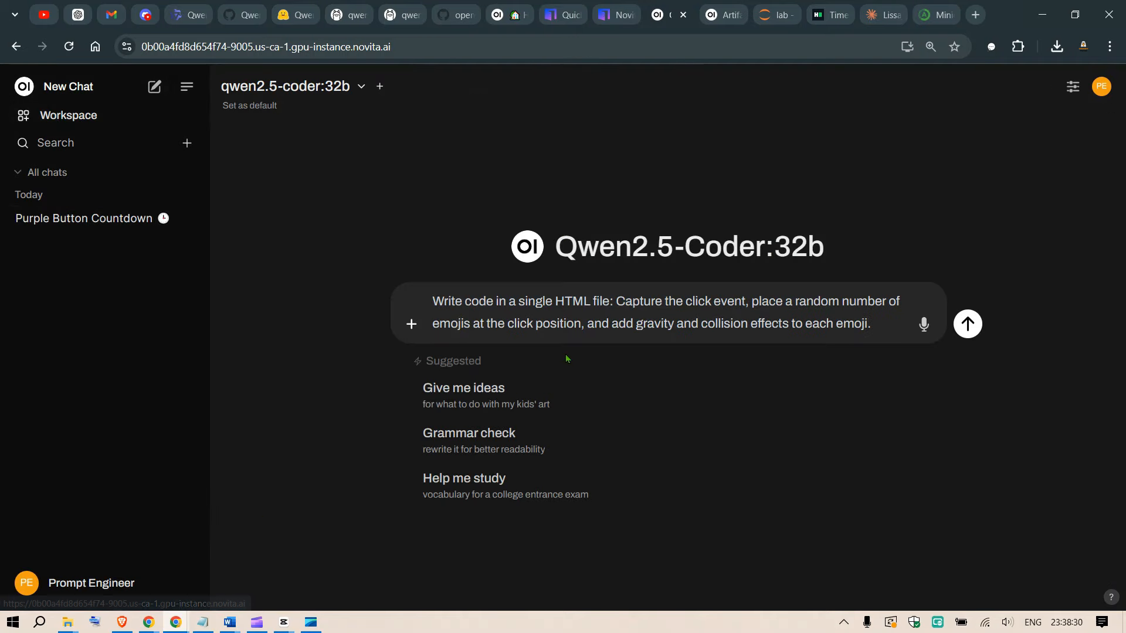
click(749, 310)
key(ctrl+a)
key(ctrl+x)
key(ctrl+v)
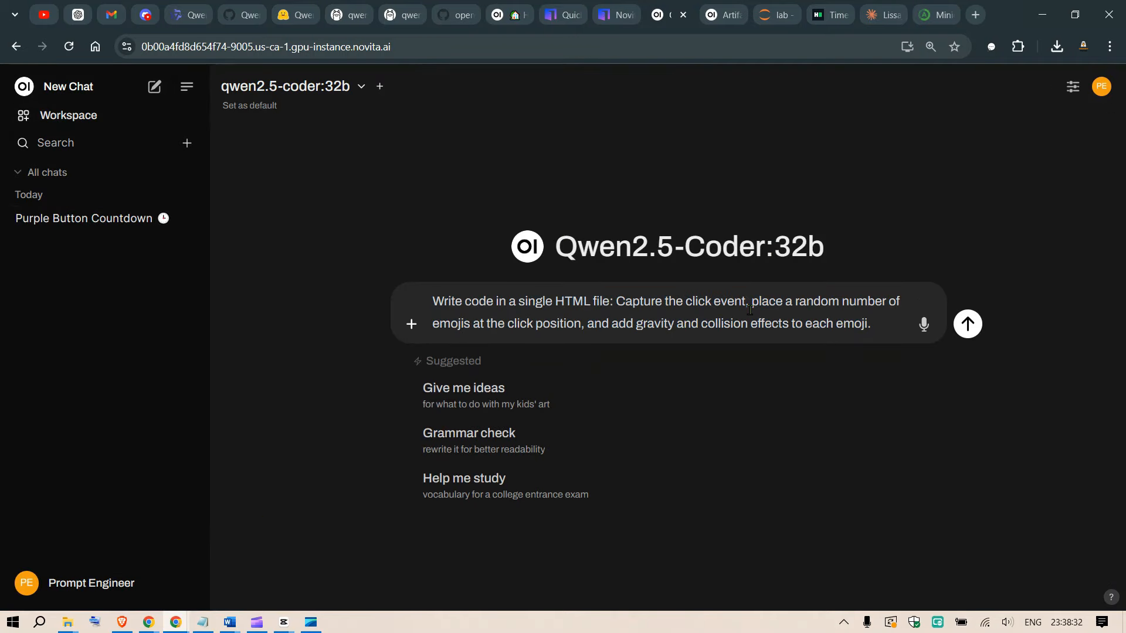
click(968, 324)
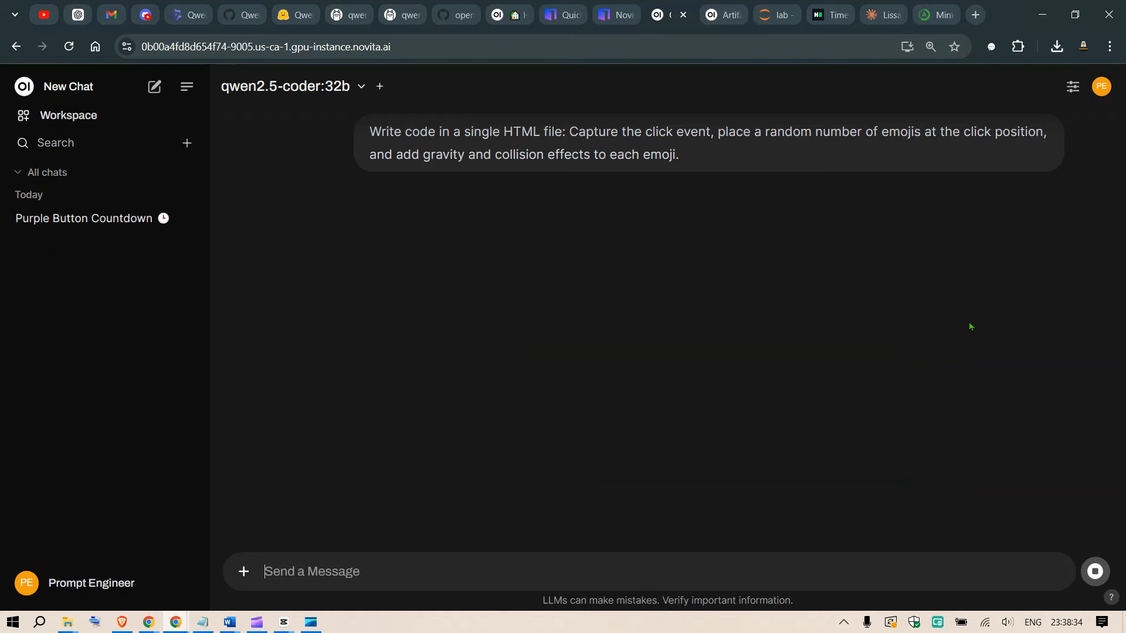
Hide the chat sidebar, show the artifact preview for the emoji chat, and widen it to about half the page.
click(187, 87)
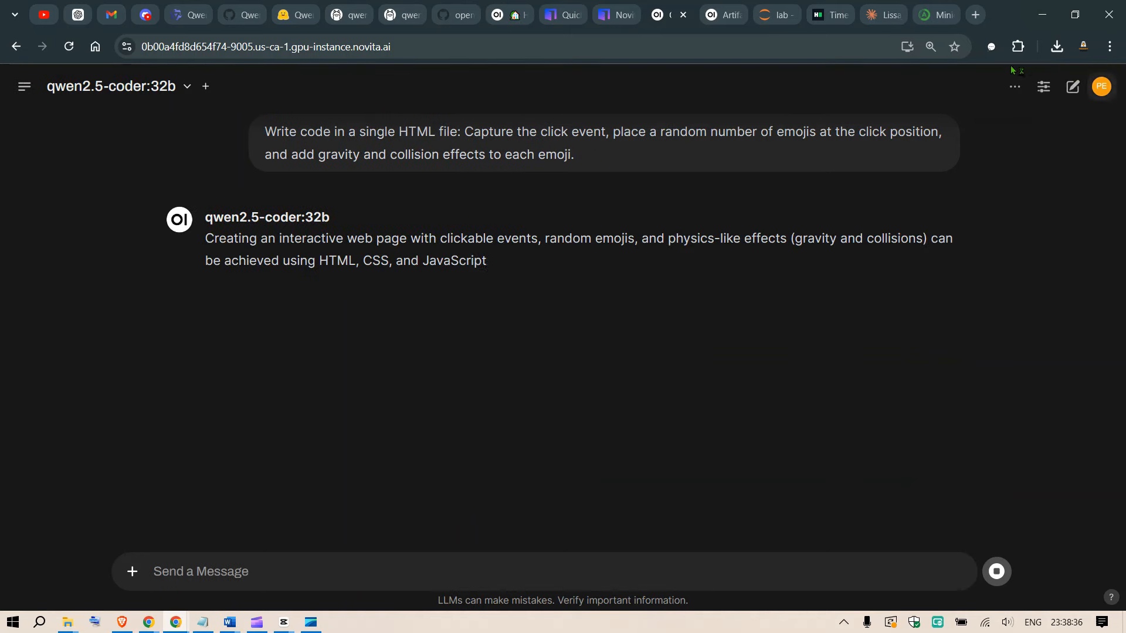
click(1014, 88)
click(950, 188)
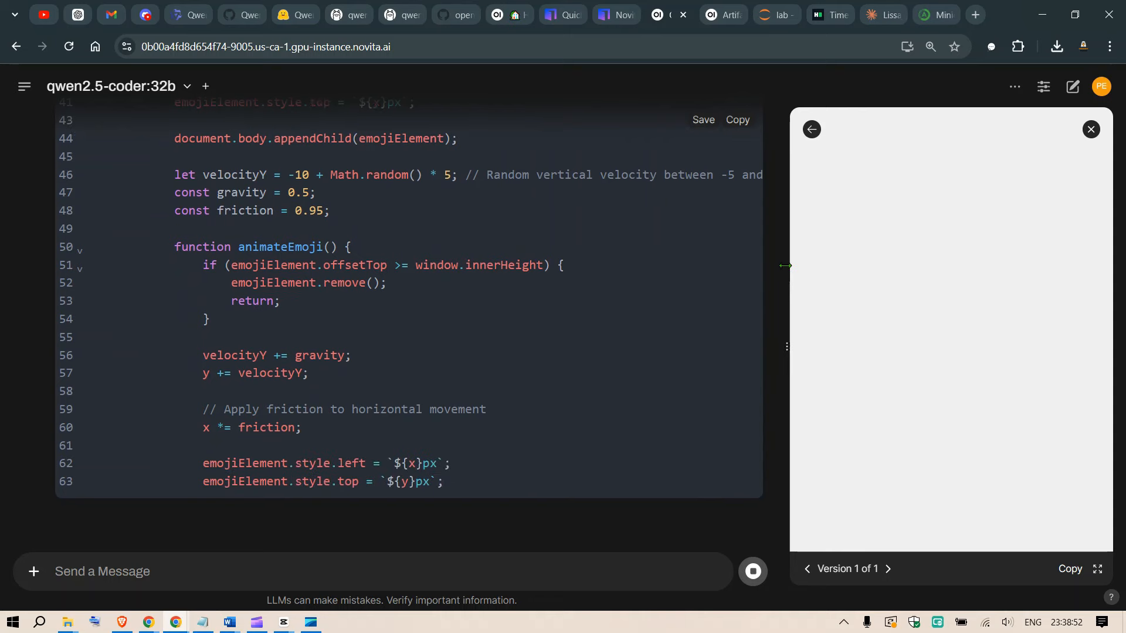
drag(785, 266, 556, 281)
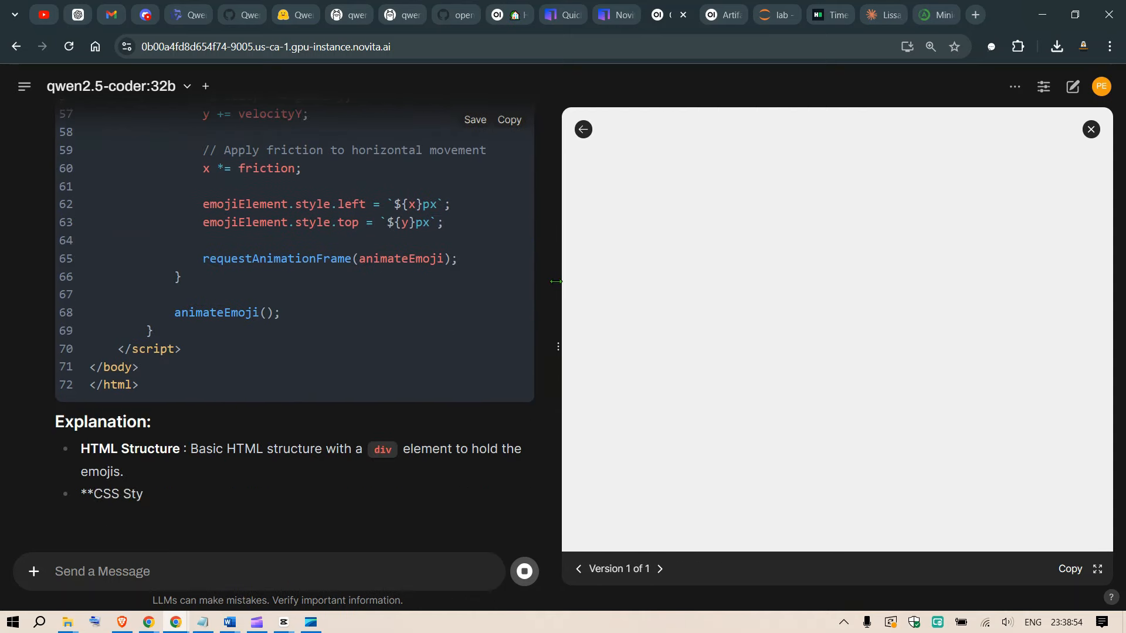
Spawn emojis at a few spots in the upper area of the Open WebUI artifact preview.
click(900, 210)
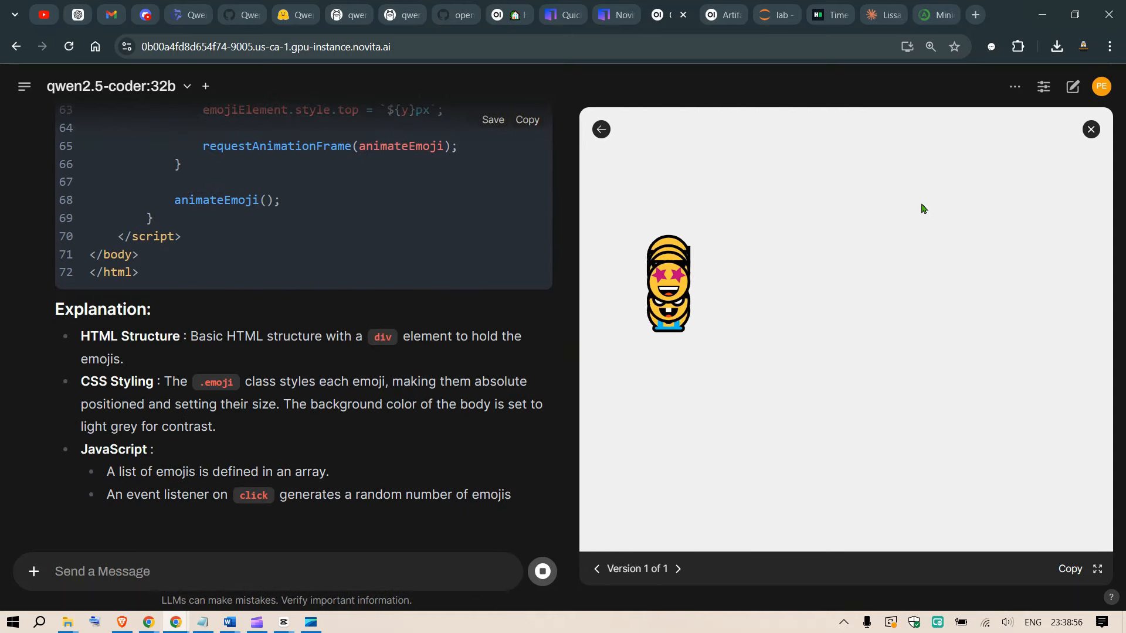
click(890, 203)
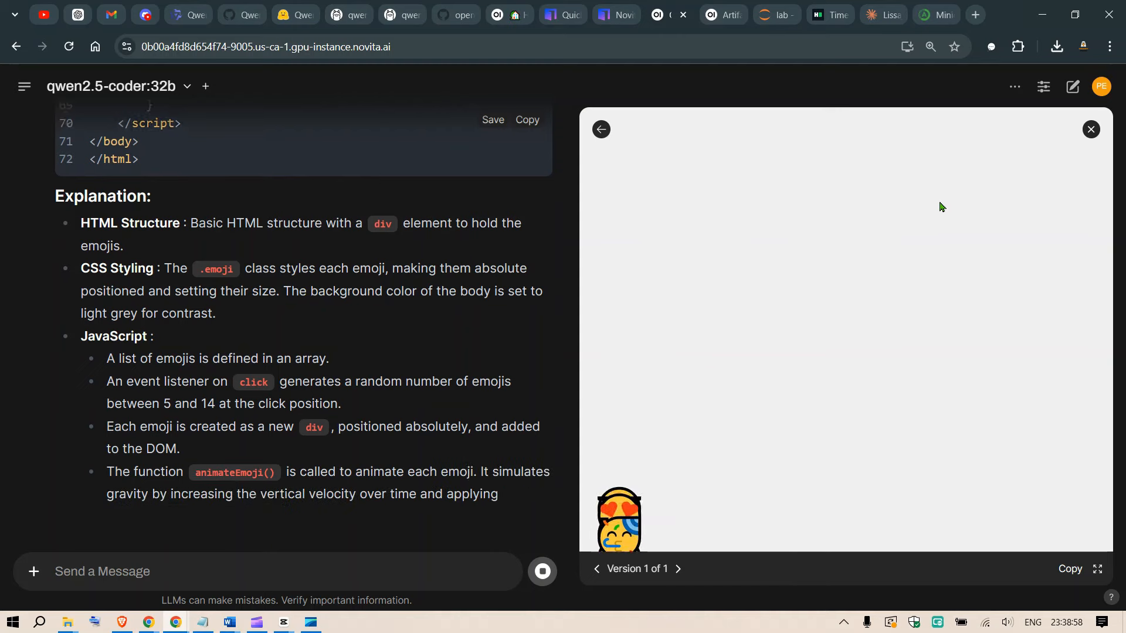
click(943, 206)
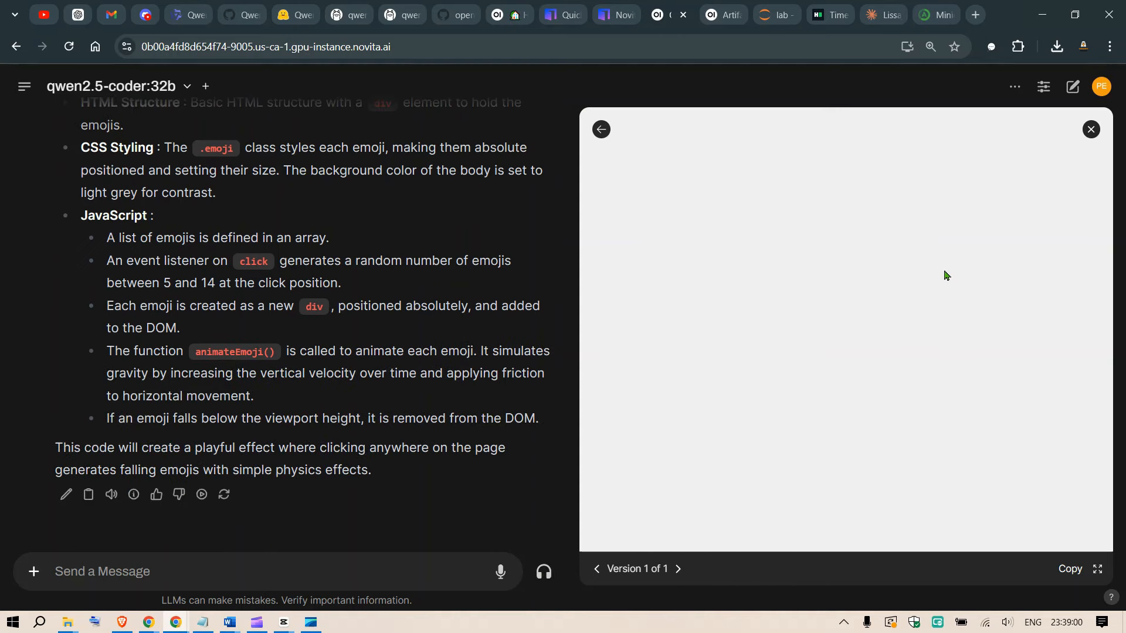
Set the page zoom to 100% and test the emoji artifact by spawning emojis at many different spots of the preview.
key(ctrl+minus)
key(ctrl+minus)
key(ctrl+plus)
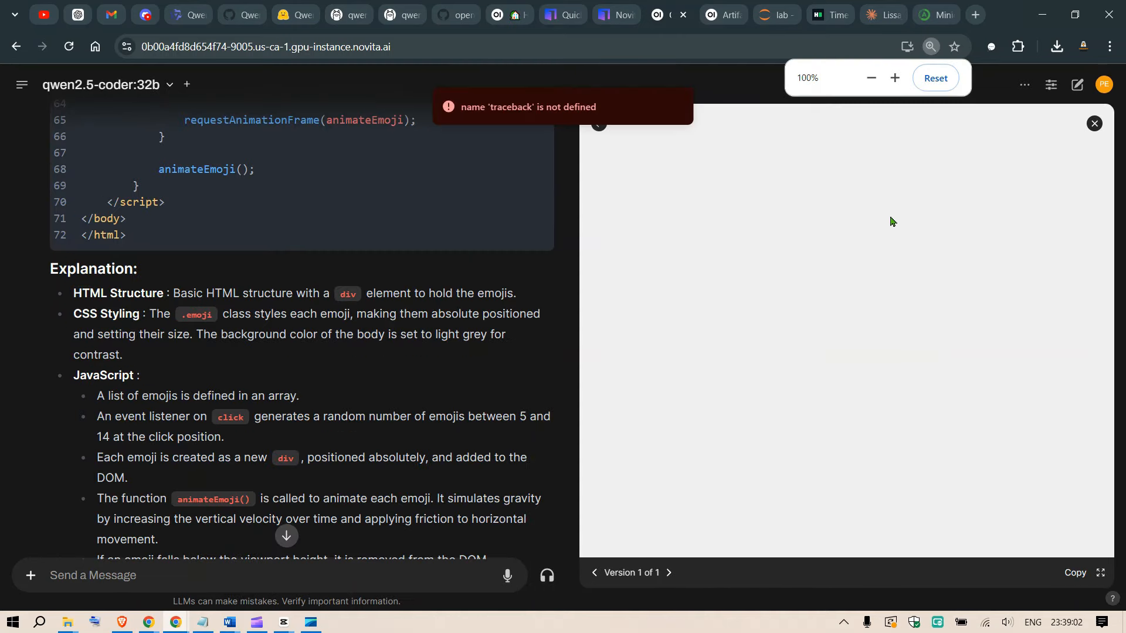
click(903, 206)
click(937, 218)
click(871, 365)
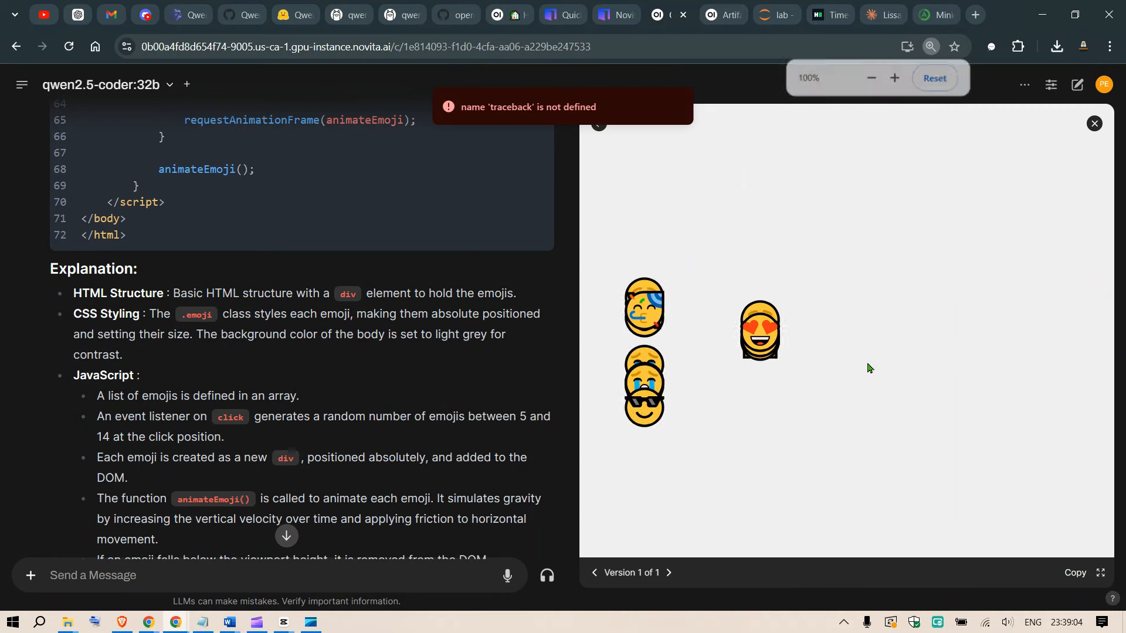
click(892, 362)
click(963, 246)
click(945, 245)
click(963, 362)
click(951, 241)
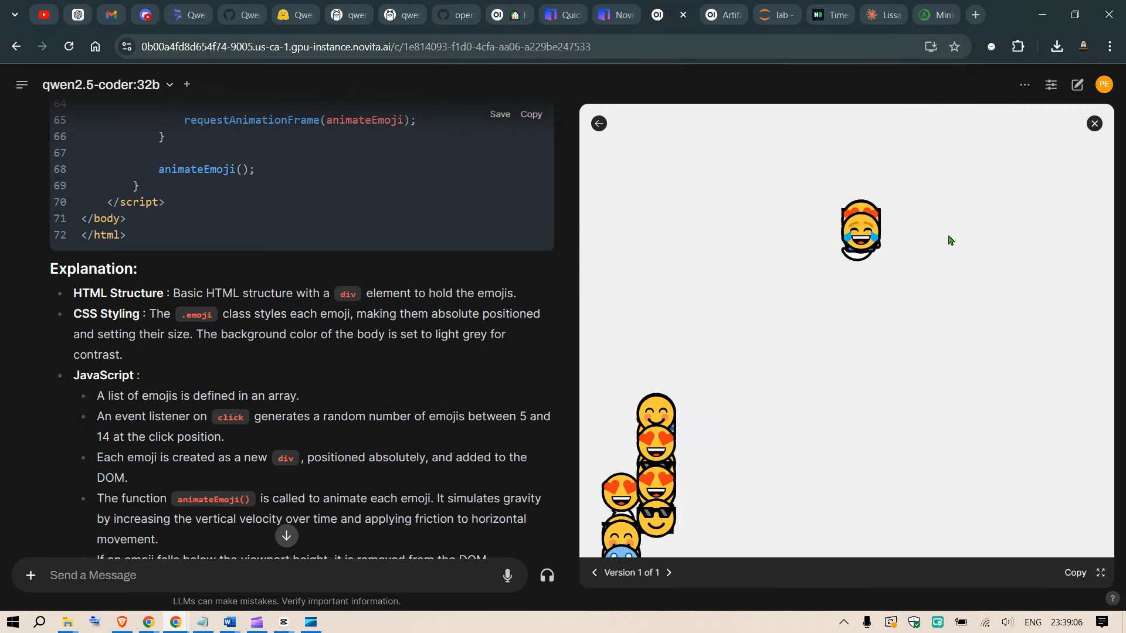
click(963, 302)
click(937, 431)
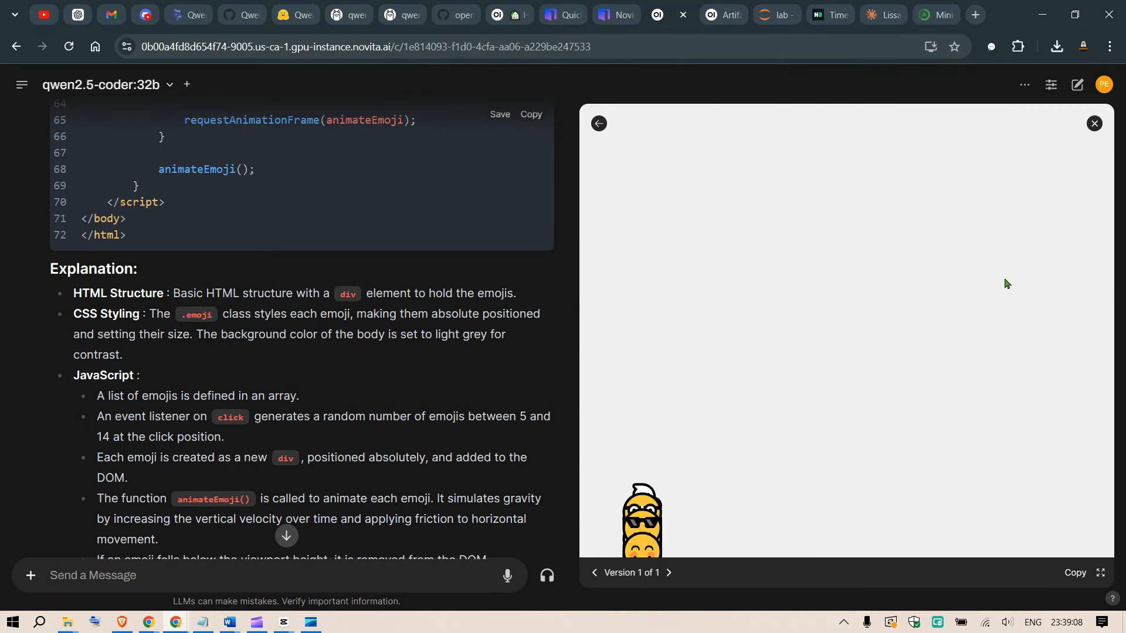
click(938, 277)
click(1054, 230)
click(1053, 227)
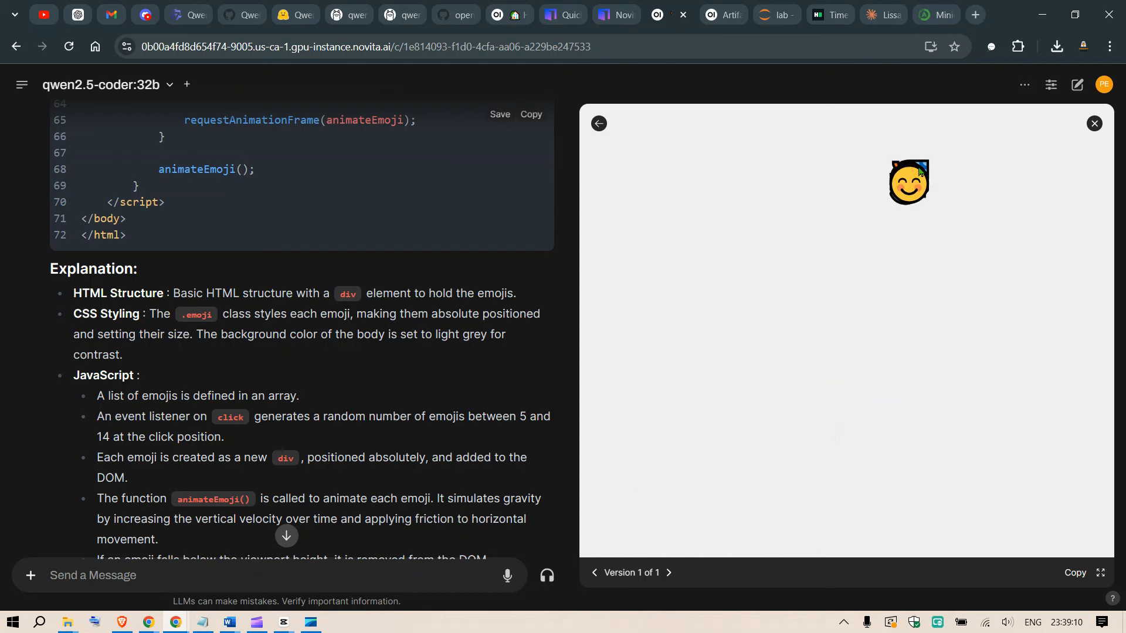
click(985, 200)
click(998, 243)
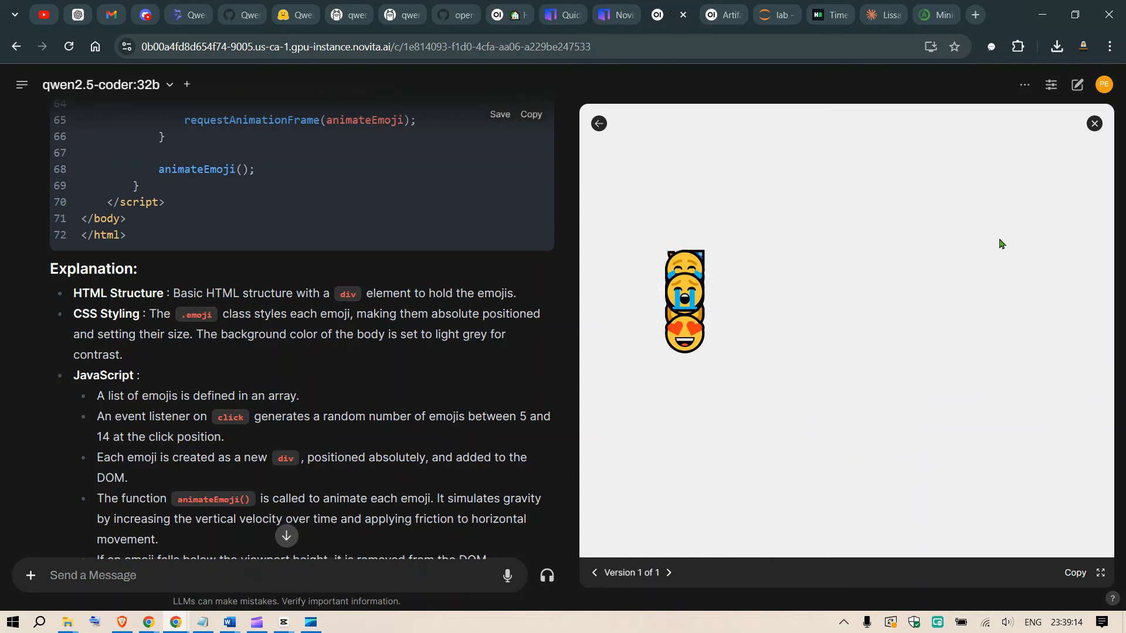
Spawn two more batches of emojis toward the far right side of the artifact preview.
click(1019, 261)
click(989, 309)
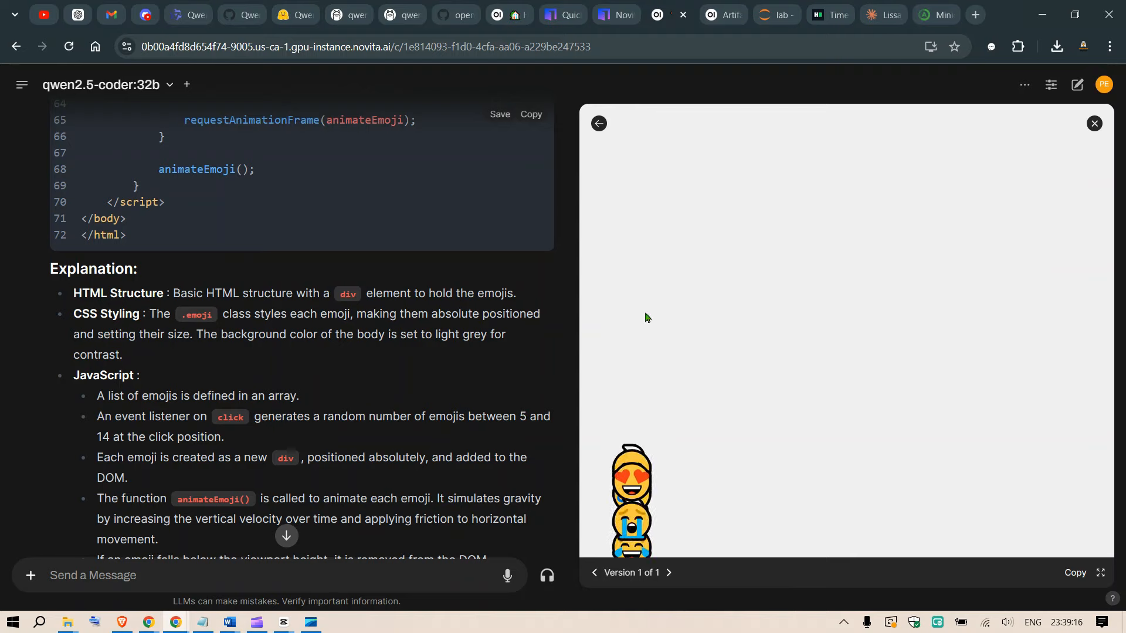
Switch to Script.docx in Word and copy the prompt asking for a red-themed TODO list with adding and deleting of tasks.
mouse_move(230, 623)
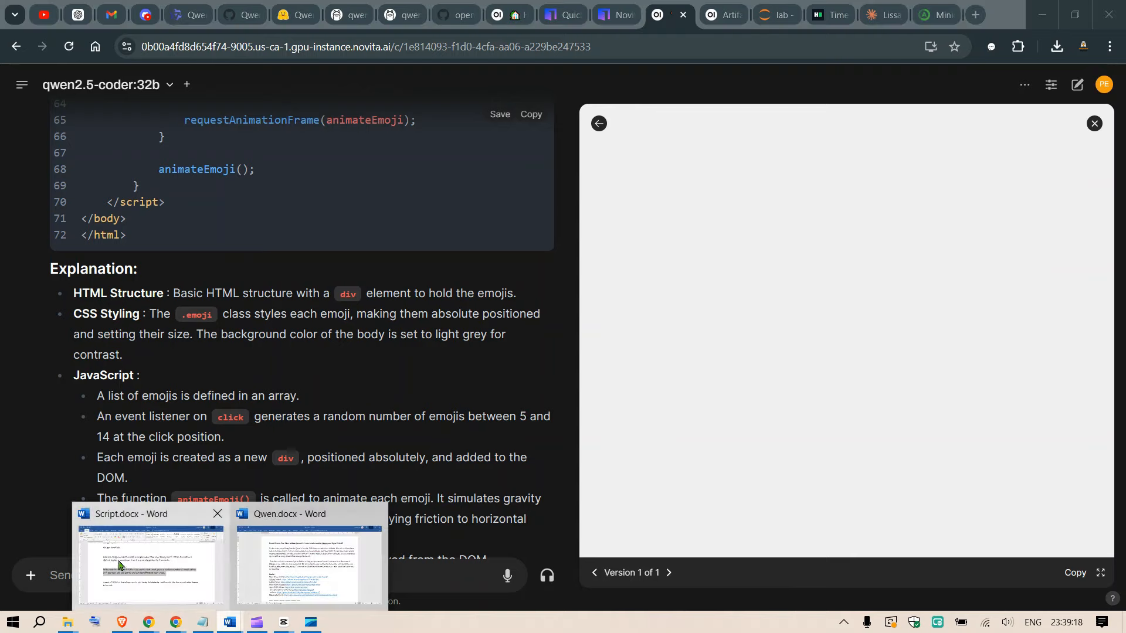
click(150, 551)
double_click(152, 431)
key(ctrl+c)
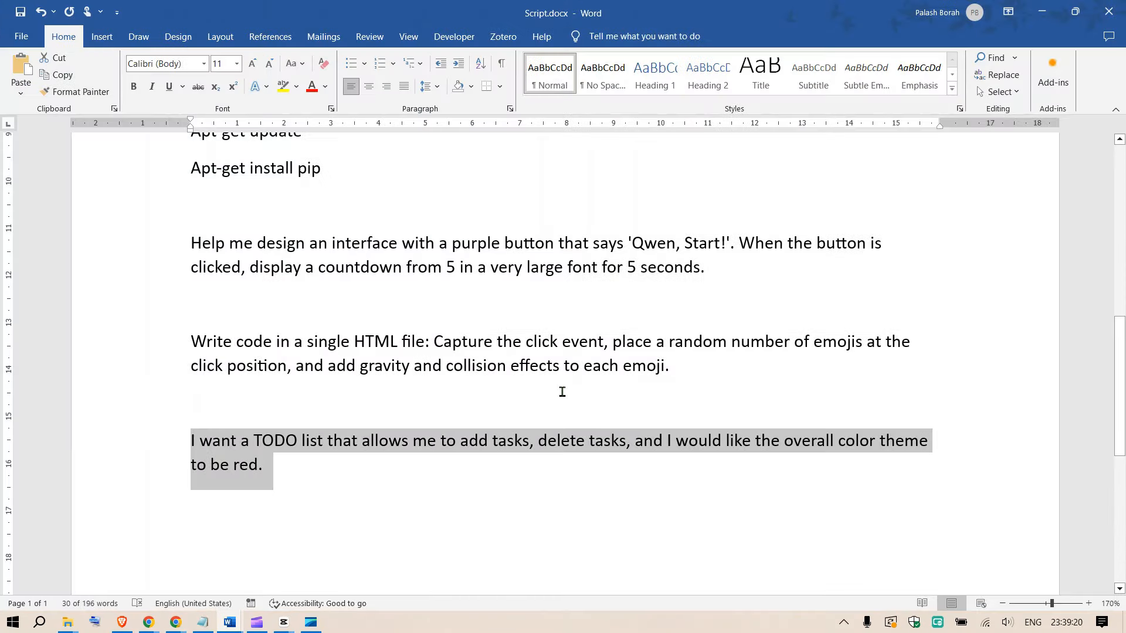
Return to Open WebUI, start a new chat and submit the copied prompt for the red TODO list.
key(alt+Tab)
click(21, 85)
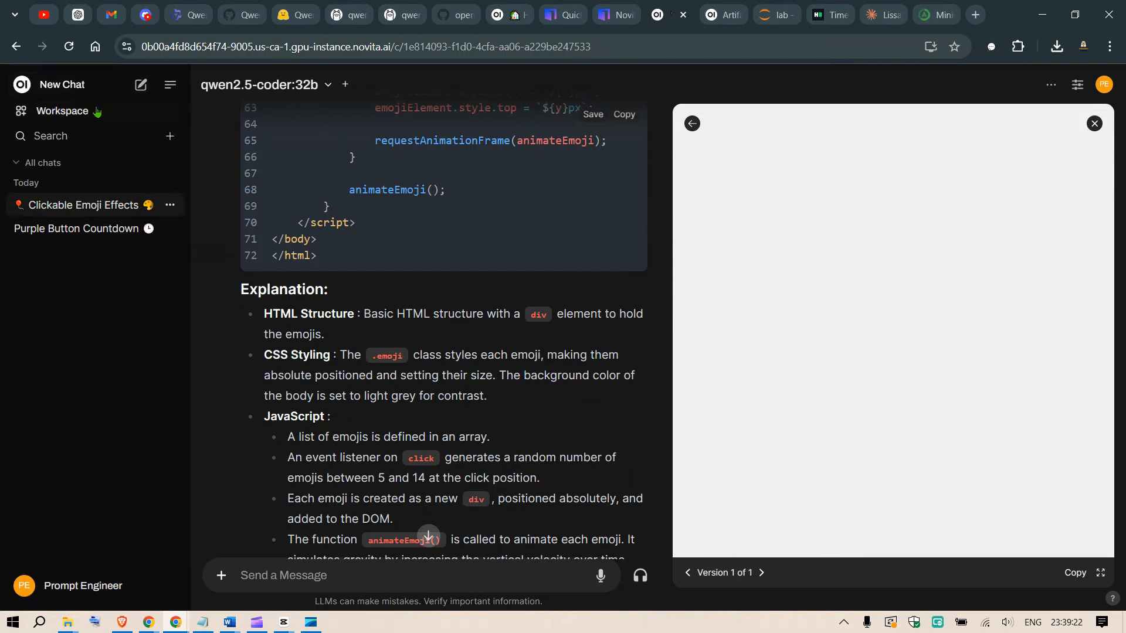
click(111, 86)
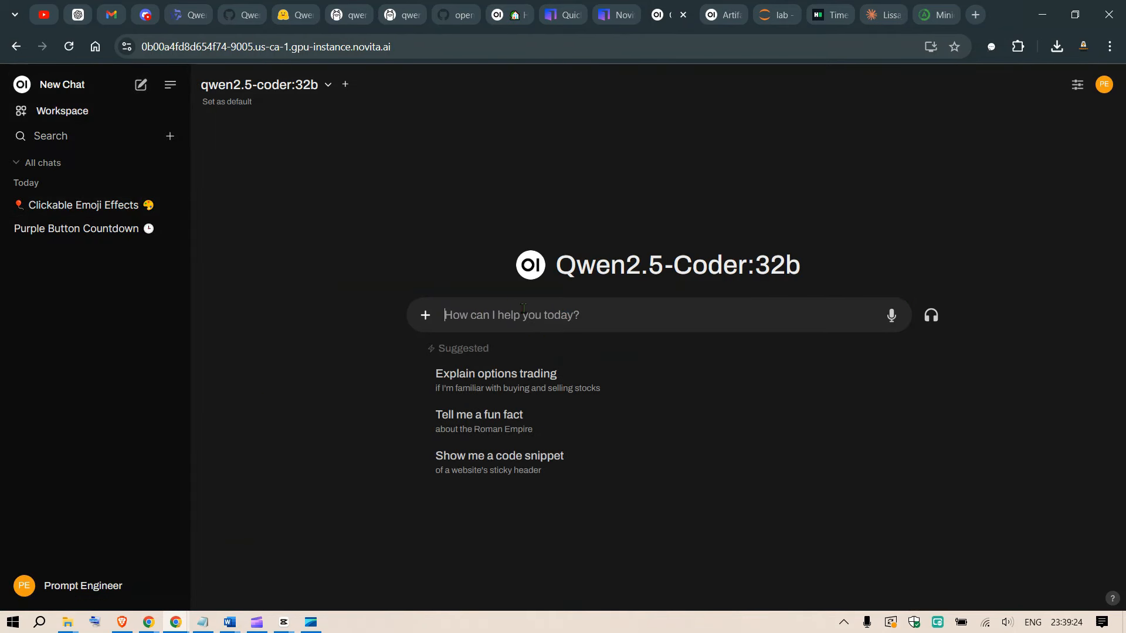
key(ctrl+v)
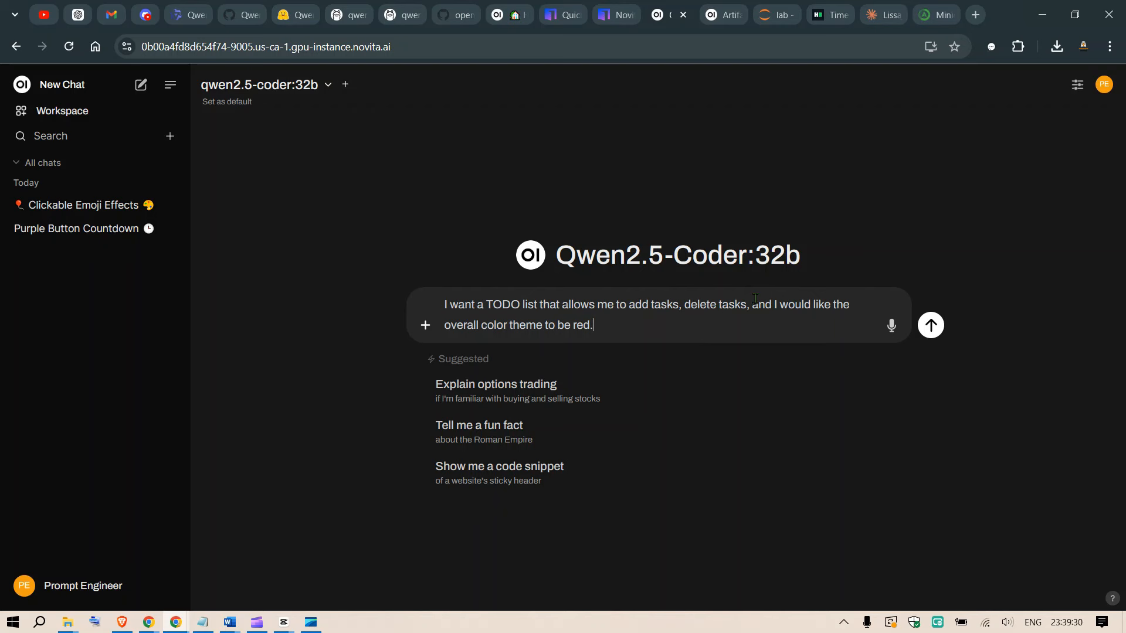
click(929, 336)
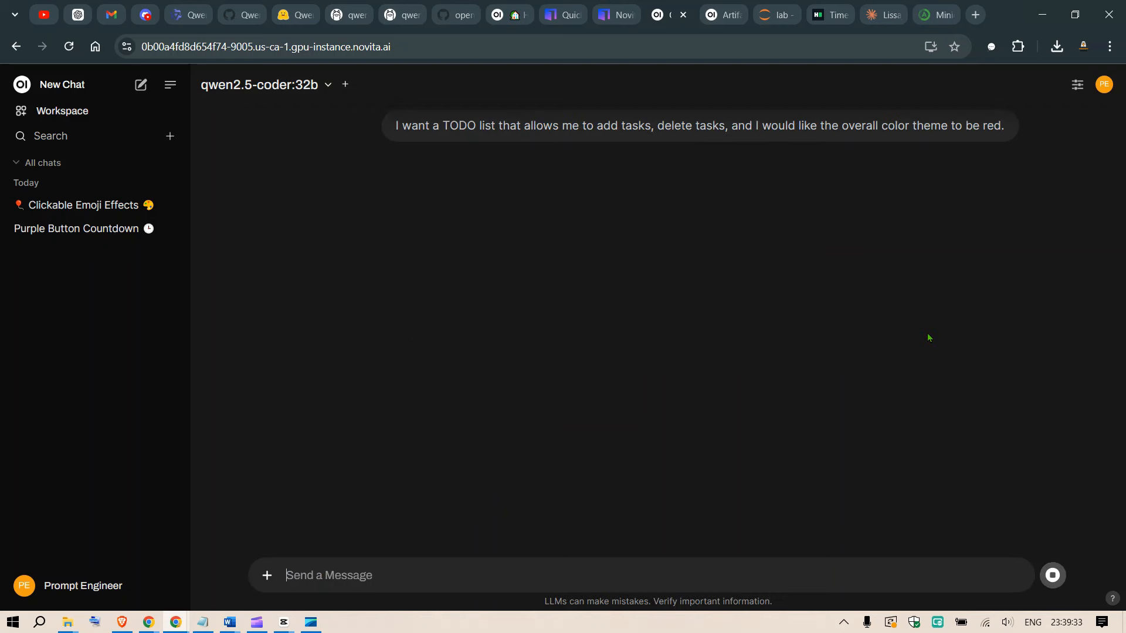
Hide the chat sidebar and request the artifact preview for the TODO list chat.
click(170, 84)
click(1024, 84)
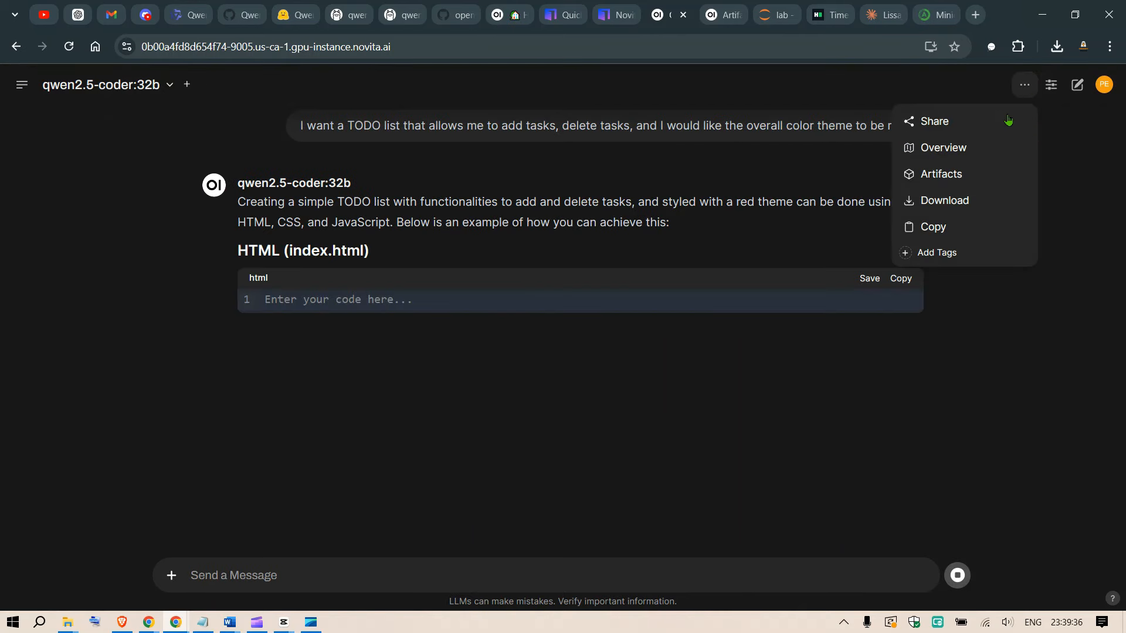
click(952, 176)
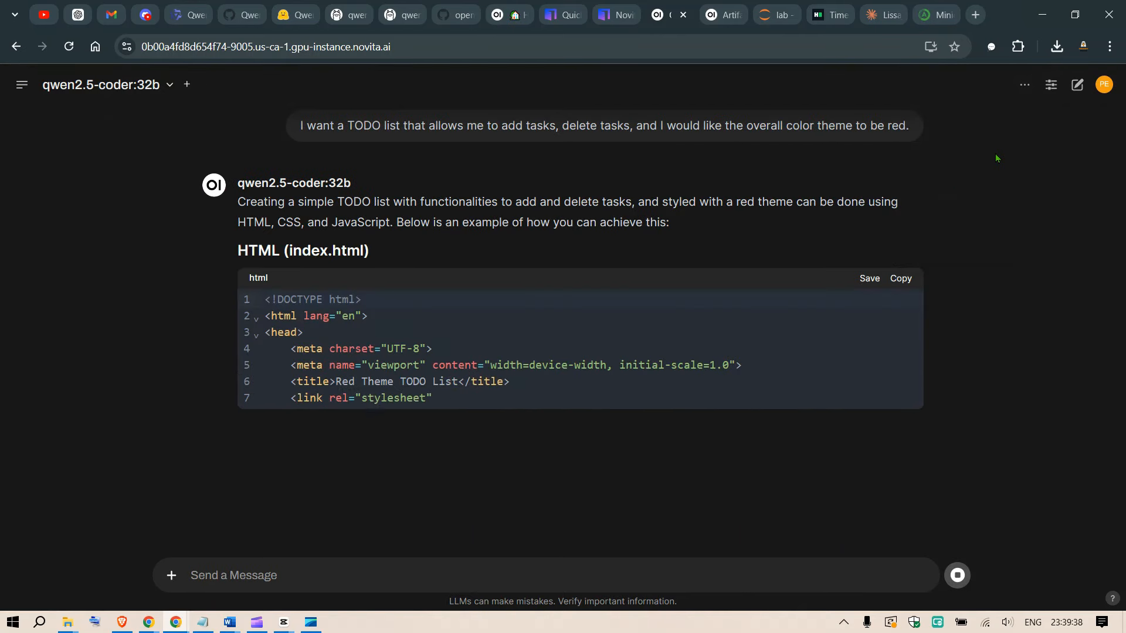
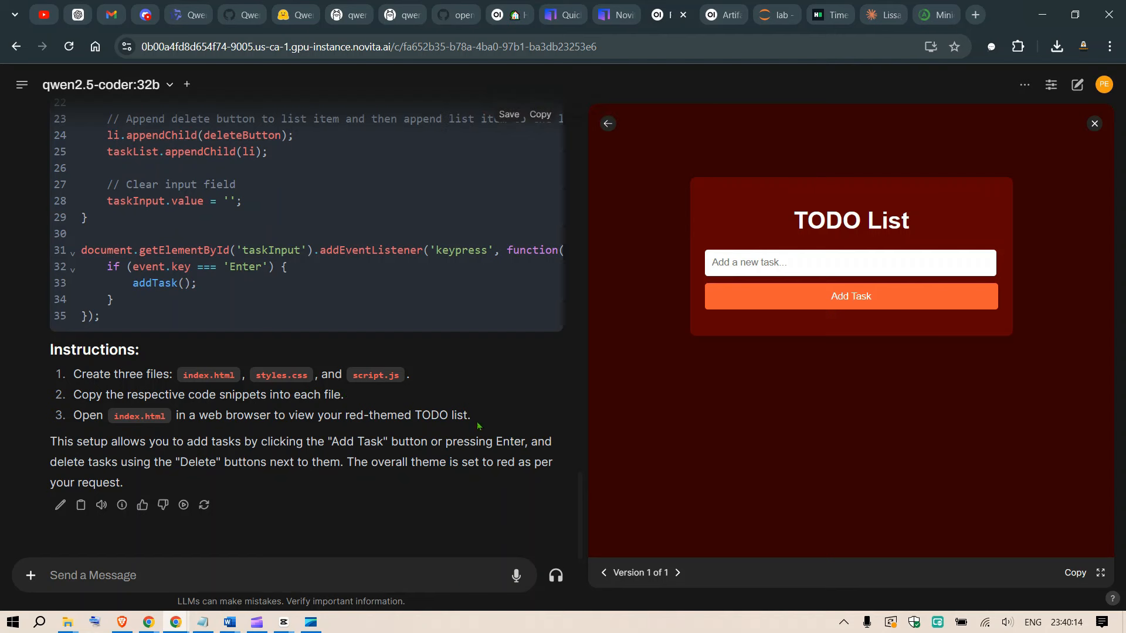
Add the tasks "Walk my dog" and "watch ai videos" in the TODO list preview, and delete "watch ai videos".
click(867, 258)
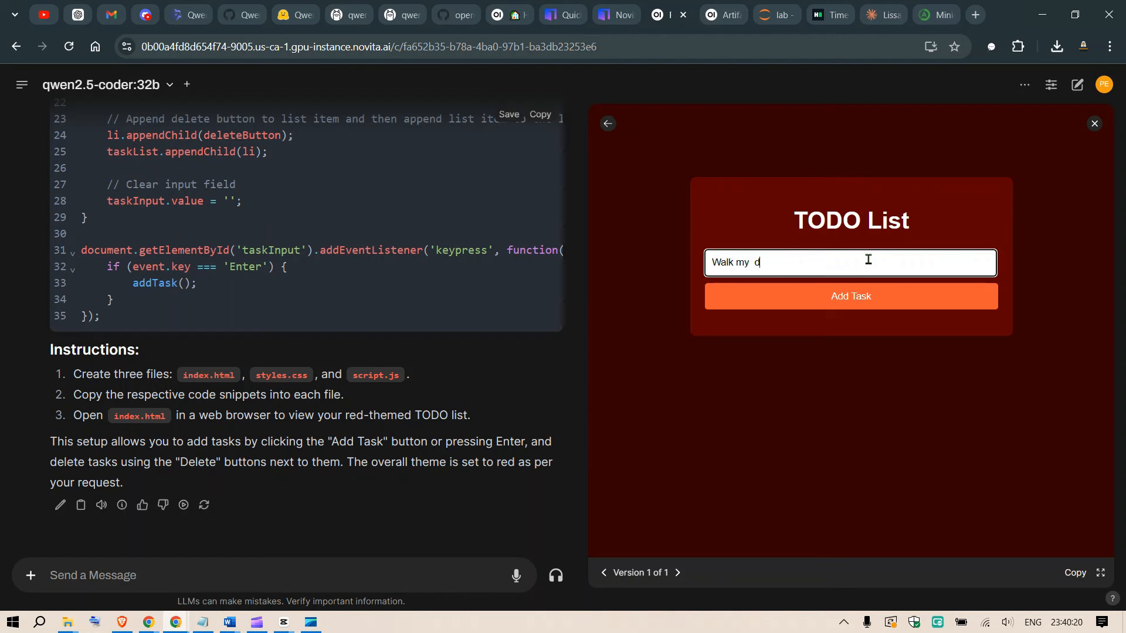
click(855, 303)
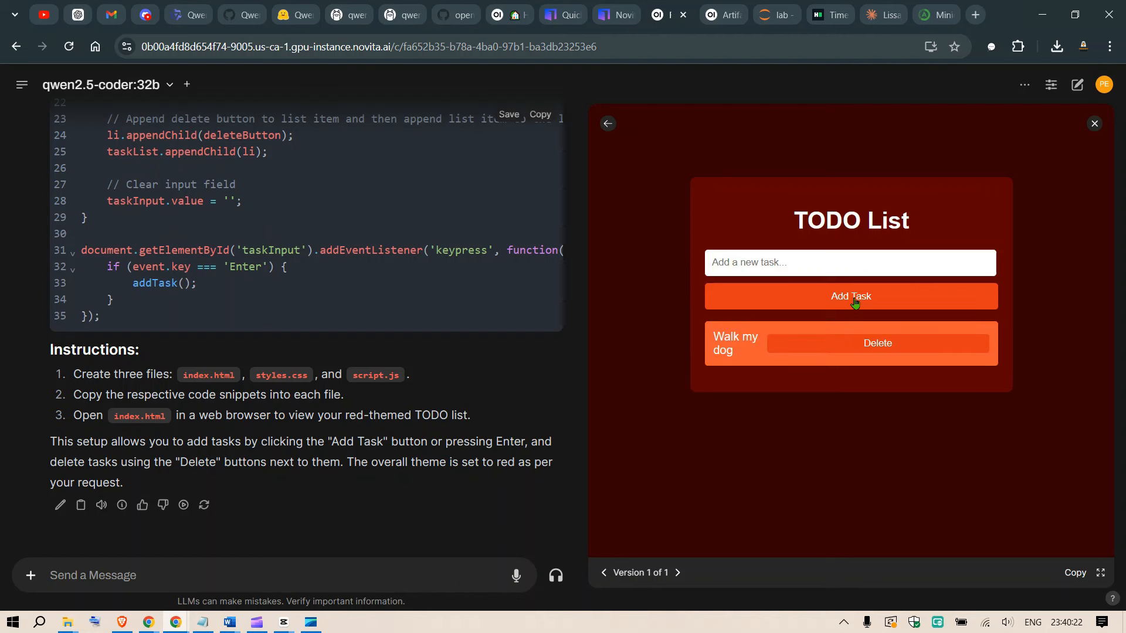
click(782, 263)
text(watch ai videos)
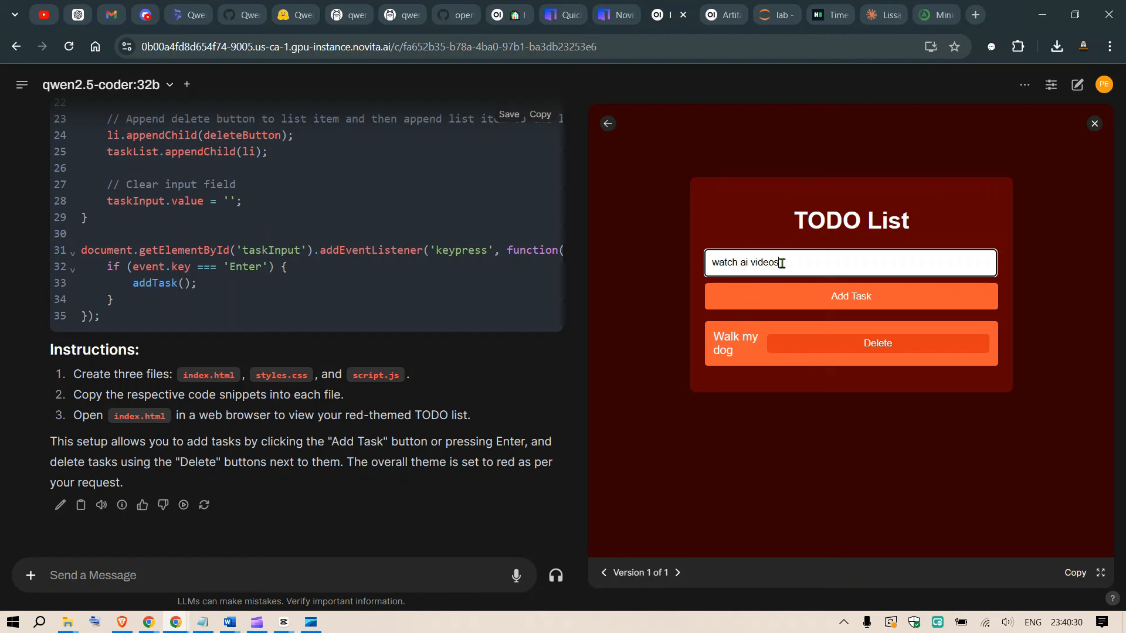
key(Return)
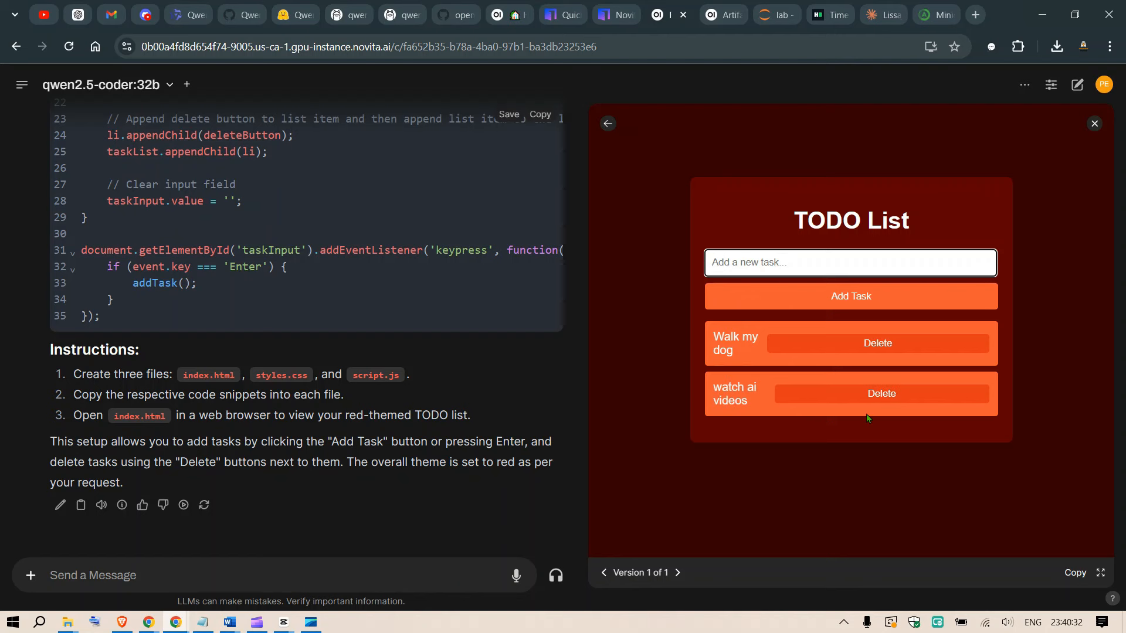
click(888, 396)
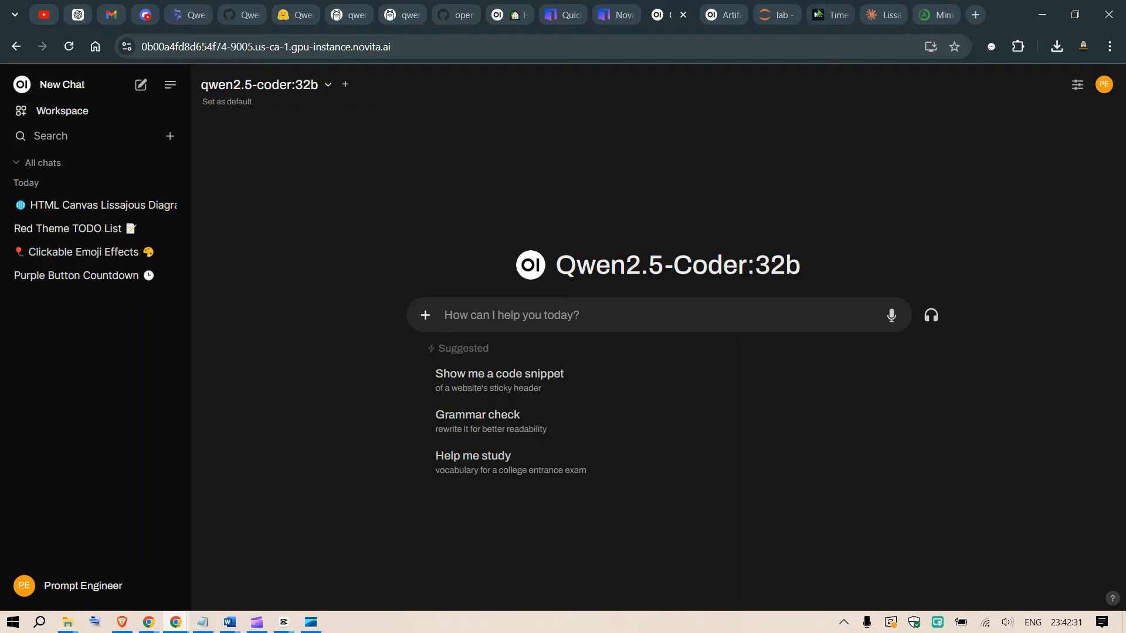
Switch to HackerRank, filter the Python challenges by Medium difficulty and open the Time Delta challenge.
click(827, 7)
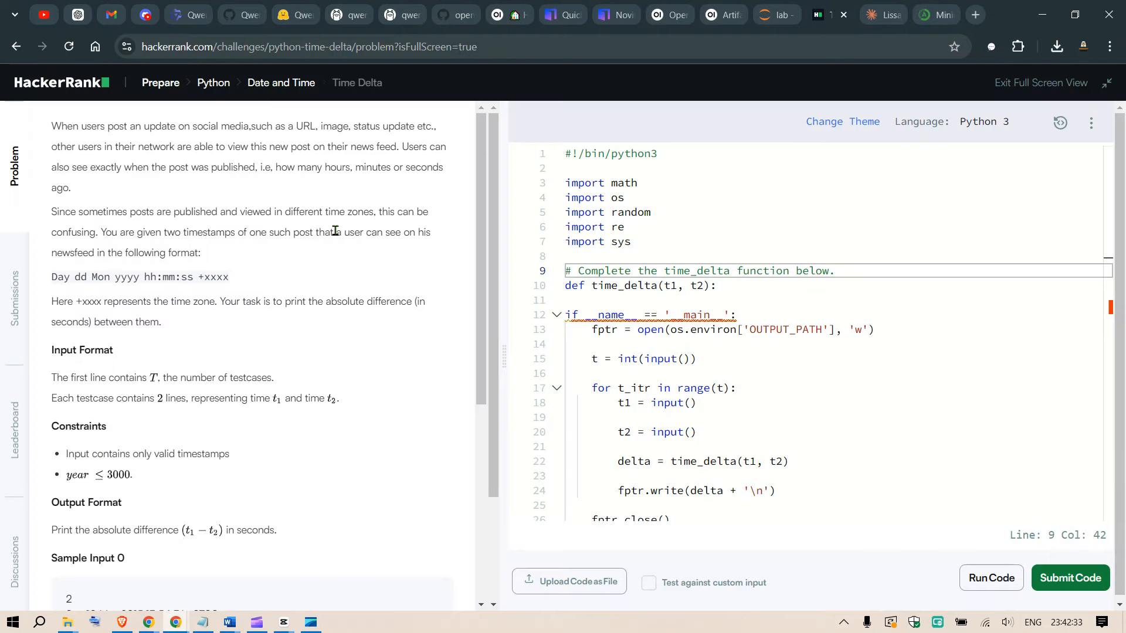
click(211, 86)
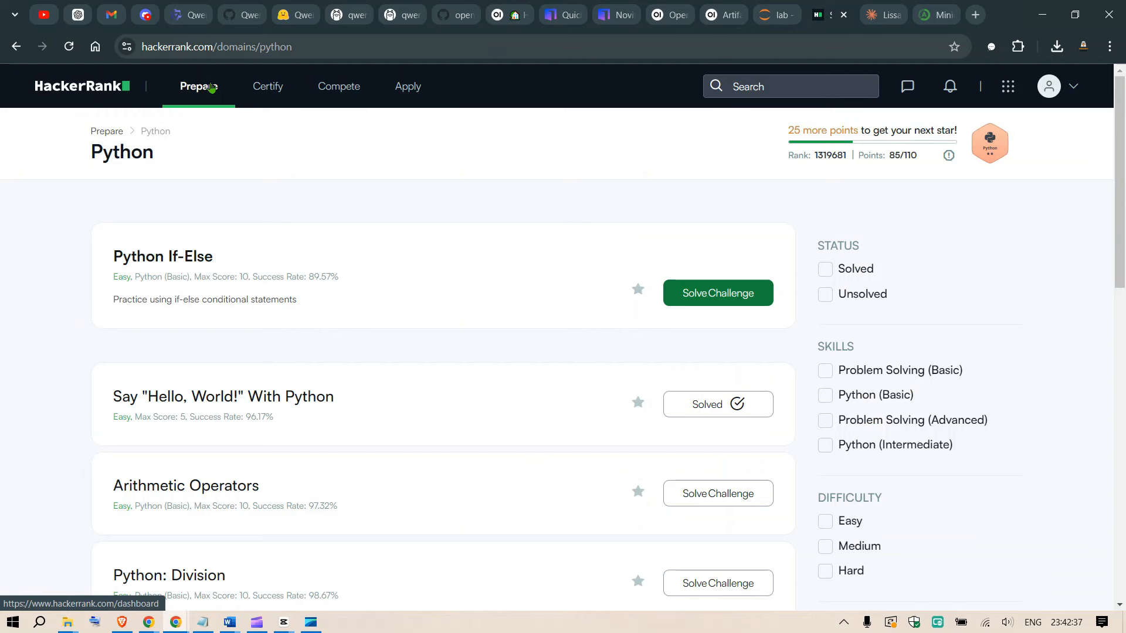
scroll(903, 269, down, 2)
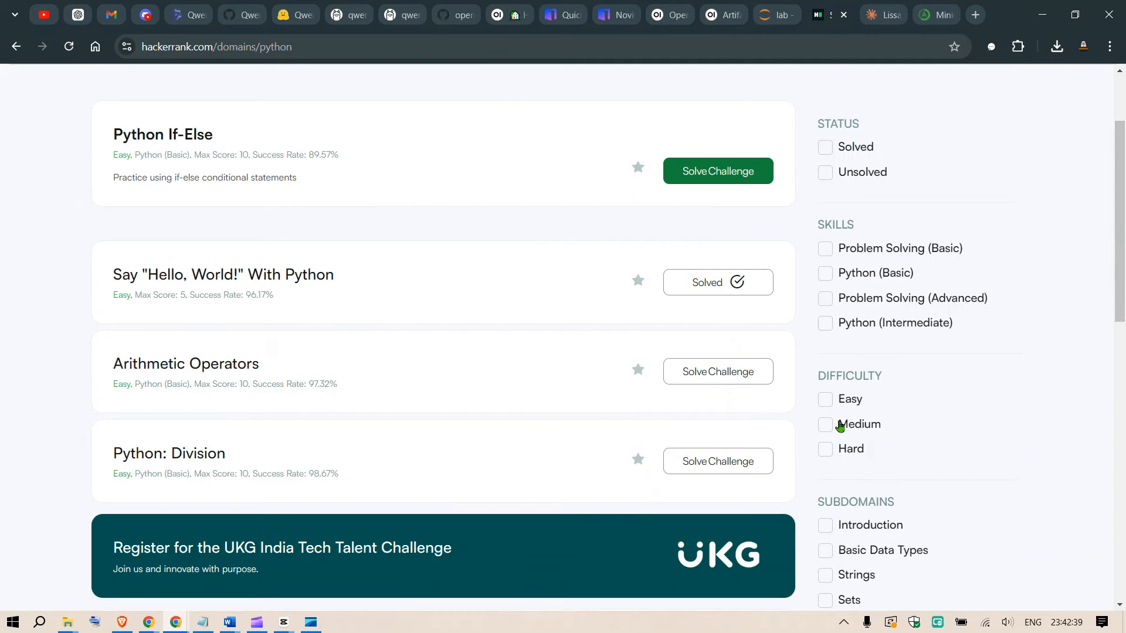
click(827, 426)
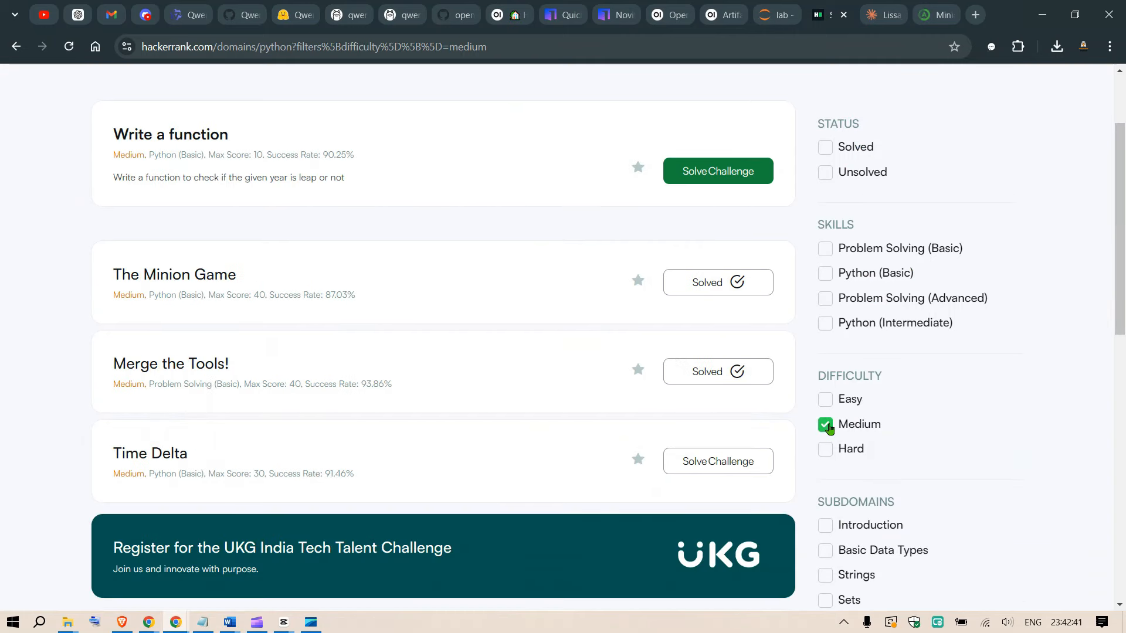
scroll(492, 316, down, 2)
click(167, 332)
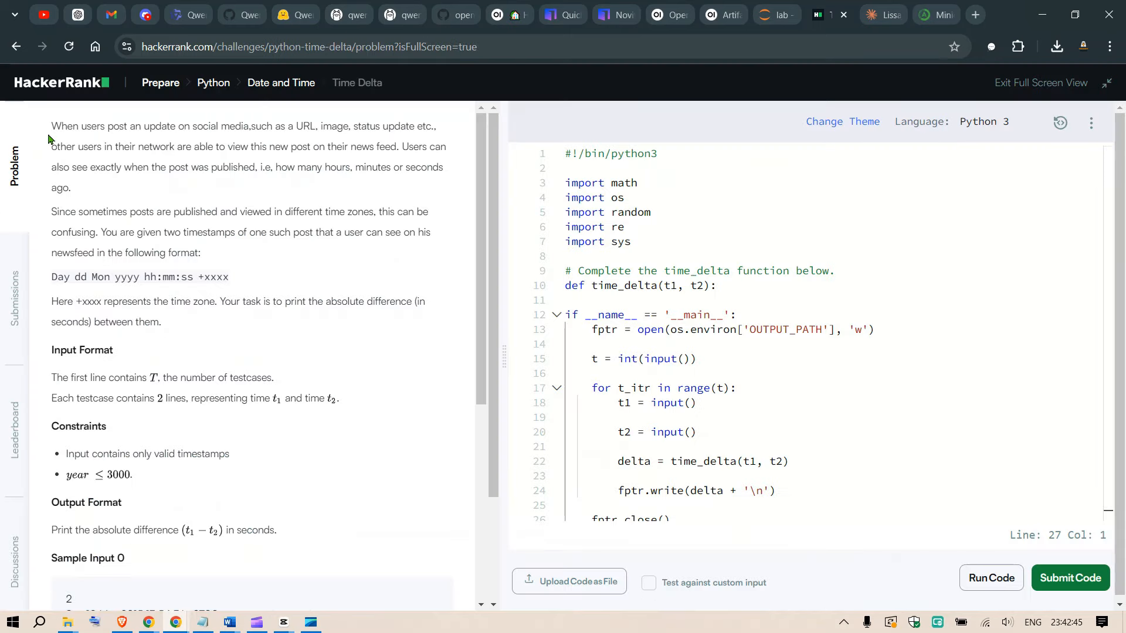
Copy the whole Time Delta problem statement, including samples and explanation, and paste it into the new Open WebUI chat's prompt.
drag(51, 130, 224, 346)
scroll(360, 395, down, 6)
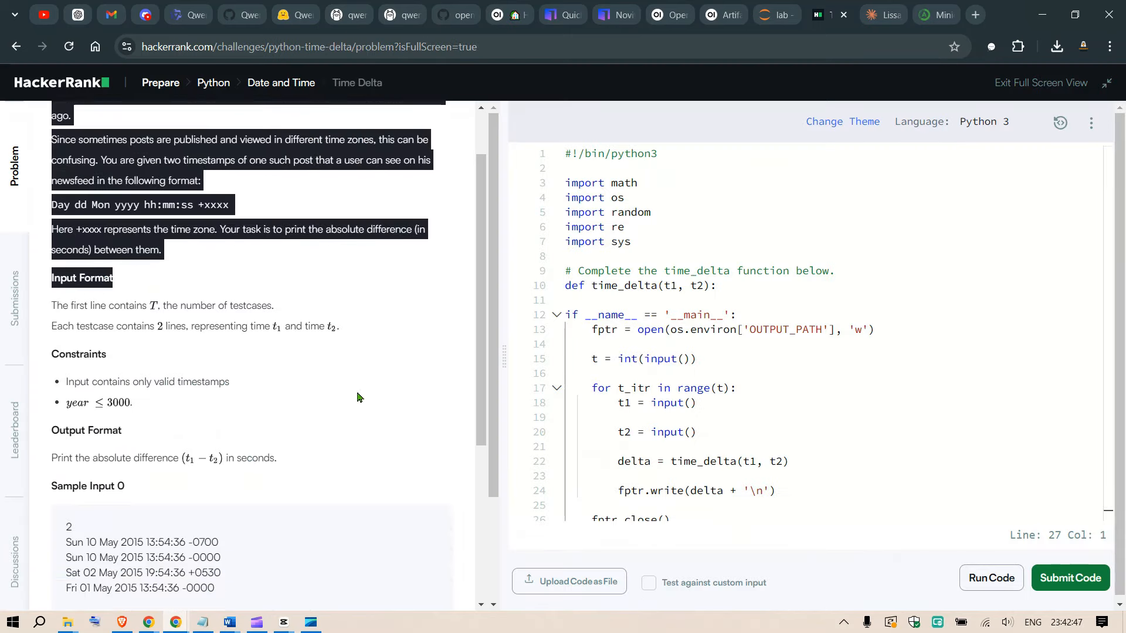
shift+click(218, 575)
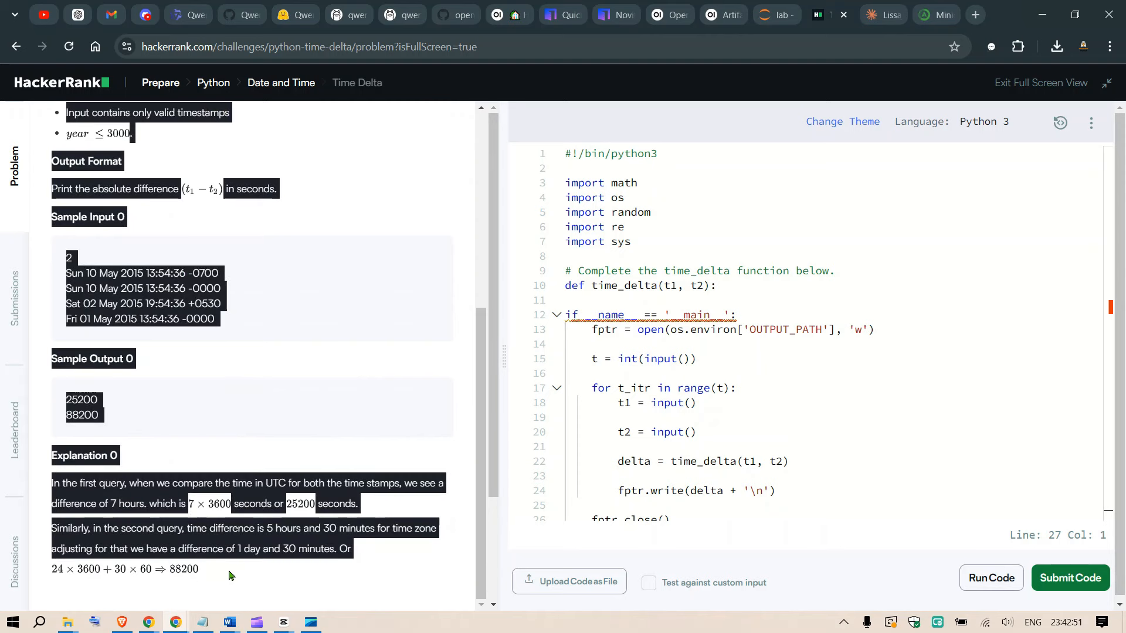
scroll(352, 368, up, 6)
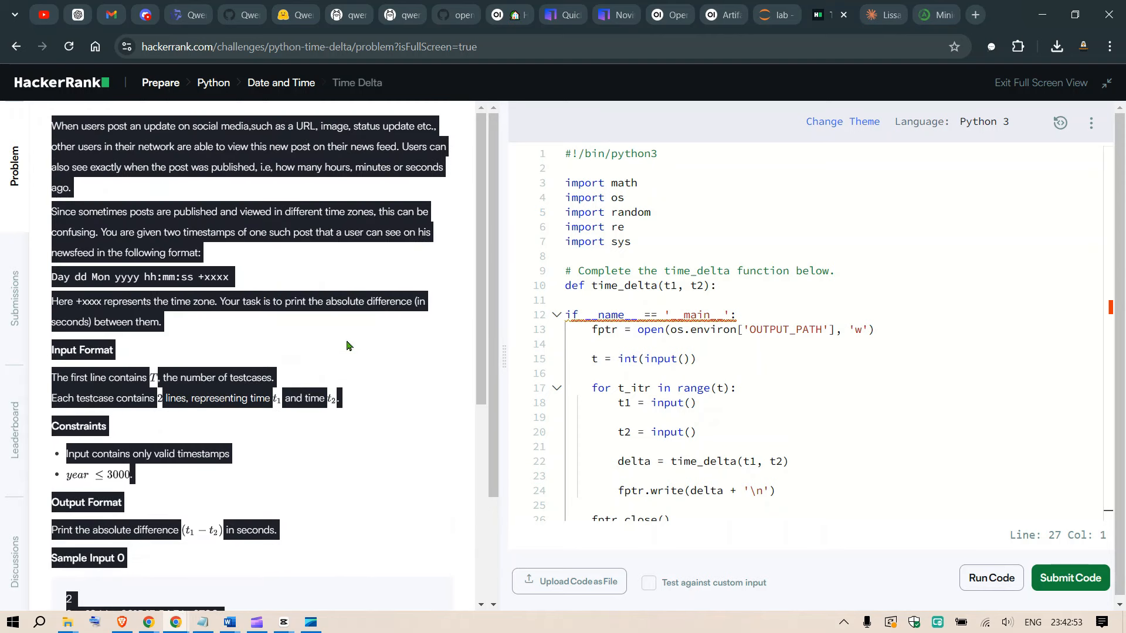
click(733, 6)
click(685, 7)
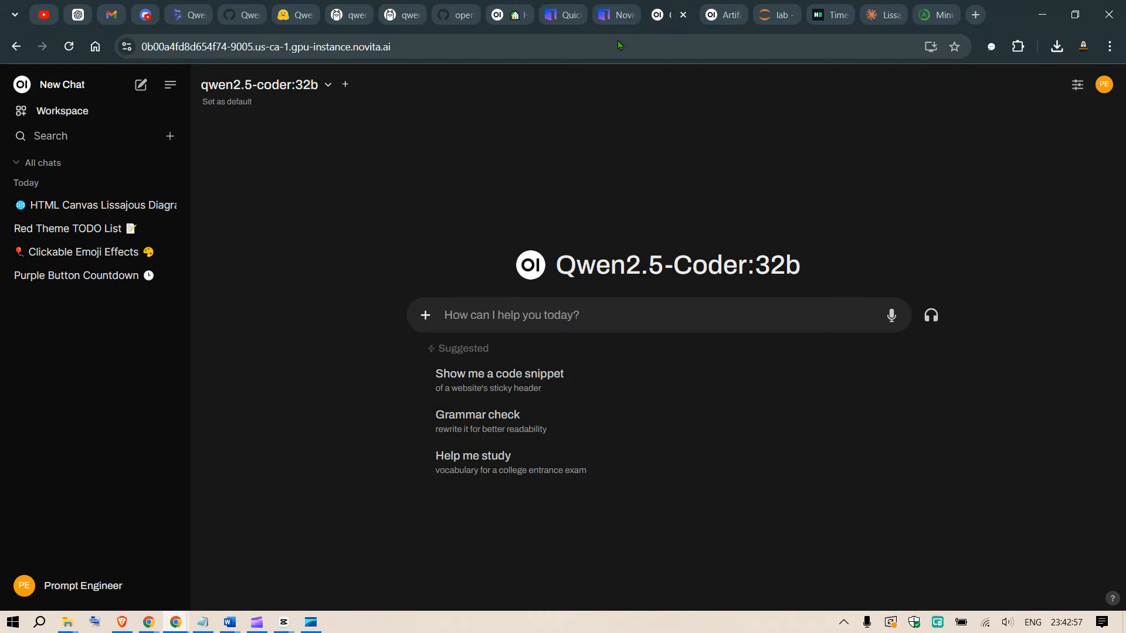
key(ctrl+v)
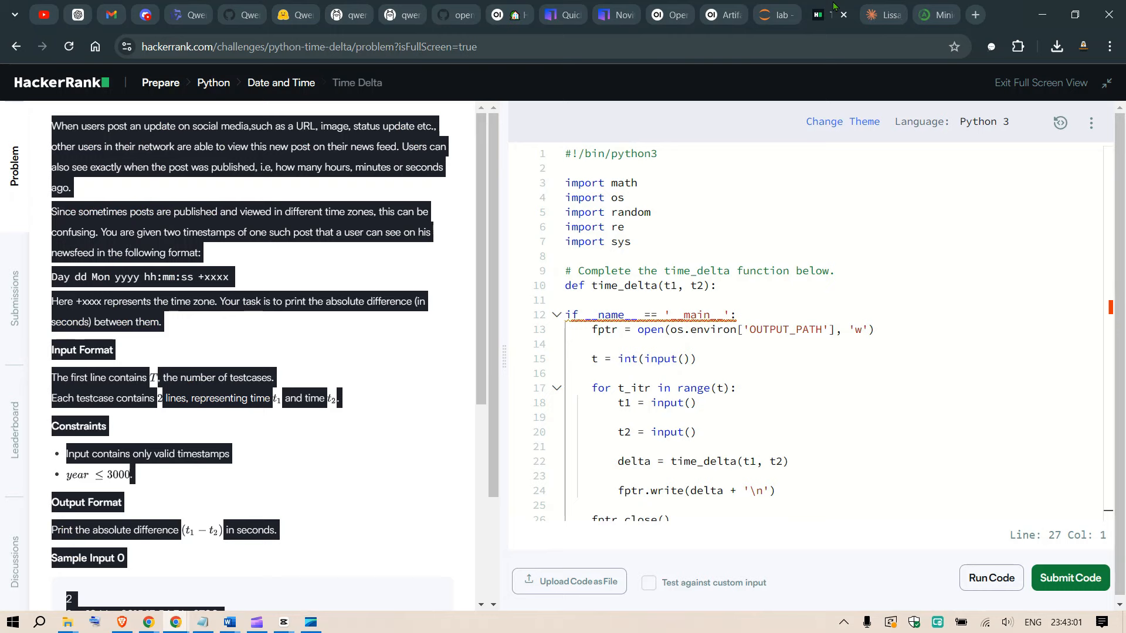
Copy HackerRank's Time Delta starter code, append it to the Open WebUI prompt after "Answer in this format:" and submit the prompt.
click(829, 14)
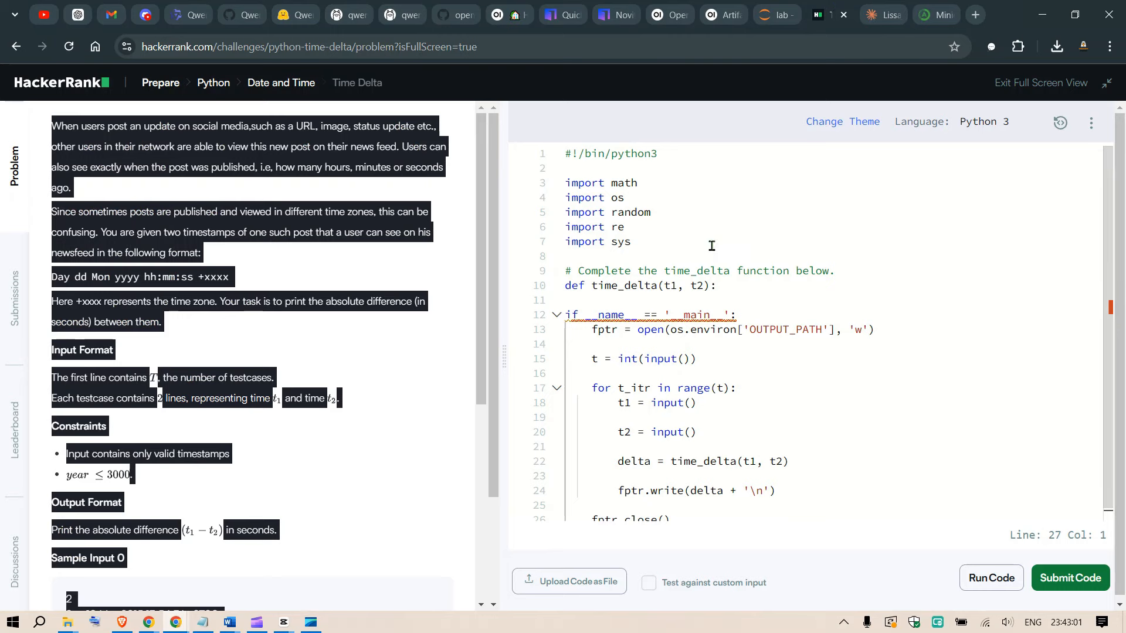
click(714, 217)
key(ctrl+a)
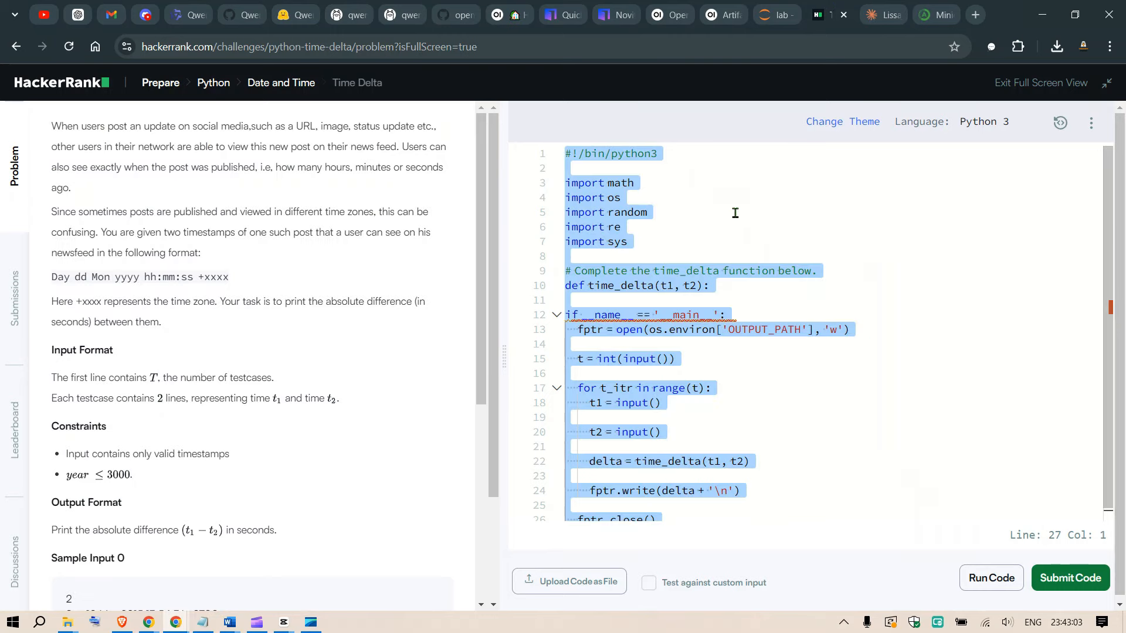
click(668, 15)
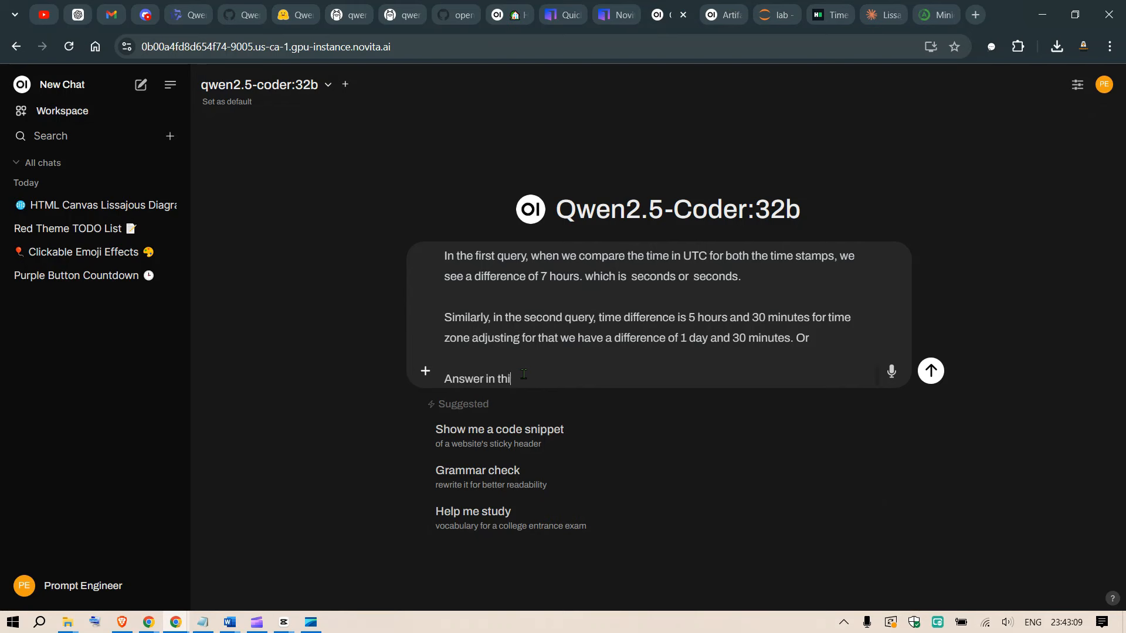
text(mat:)
key(ctrl+v)
key(Return)
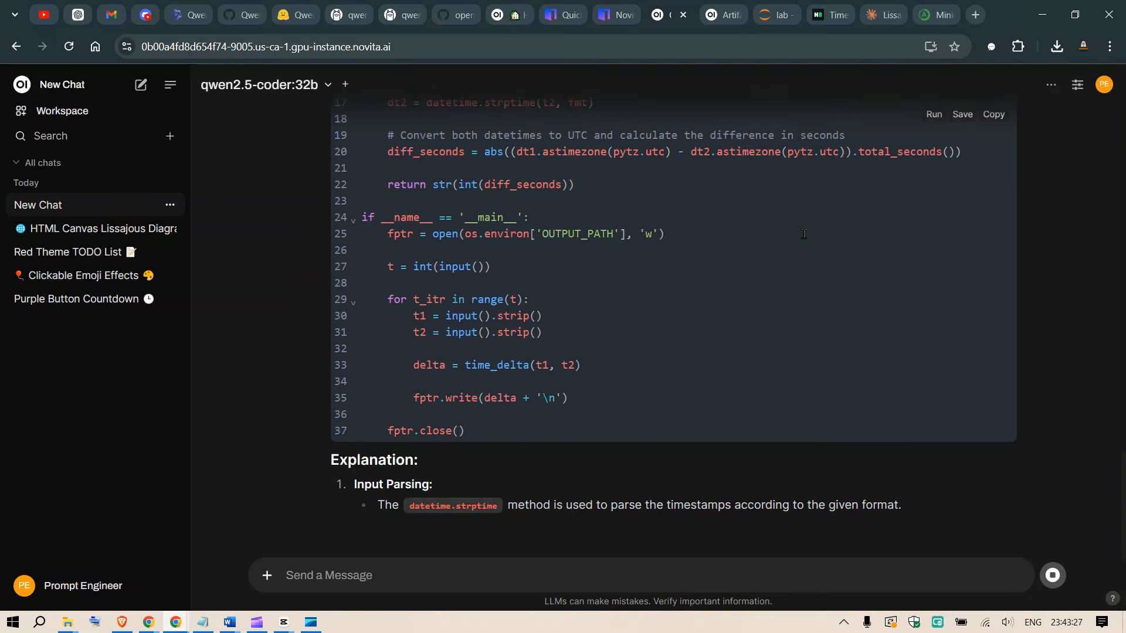
Move the HackerRank browser tab directly beside the Open WebUI tab and return to the generated solution.
scroll(803, 234, up, 8)
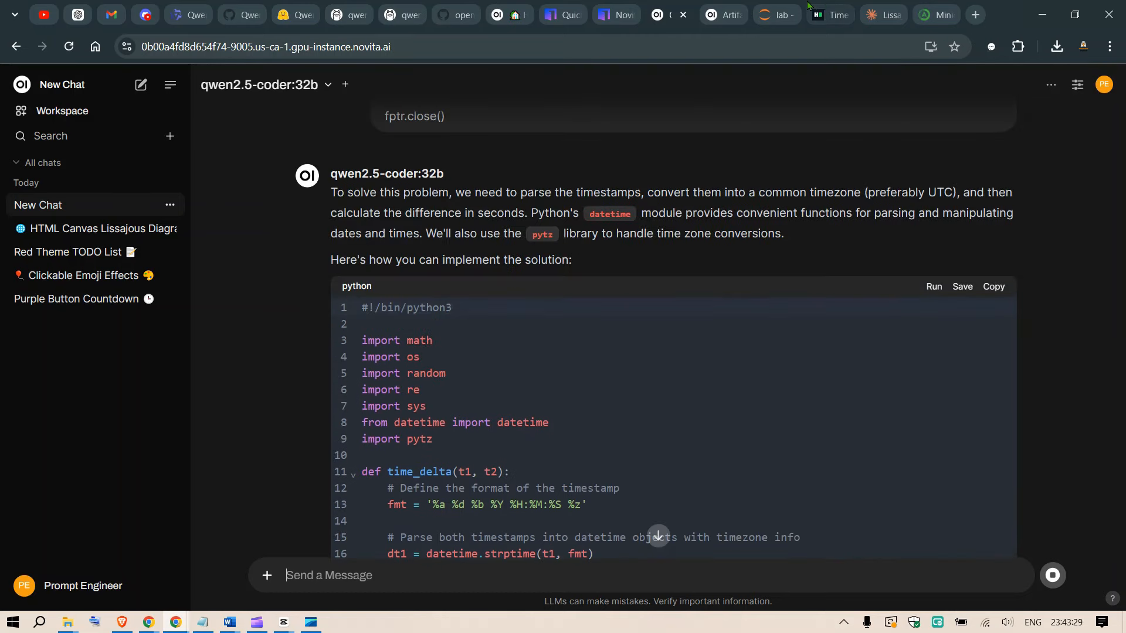
click(829, 7)
drag(830, 7, 727, 7)
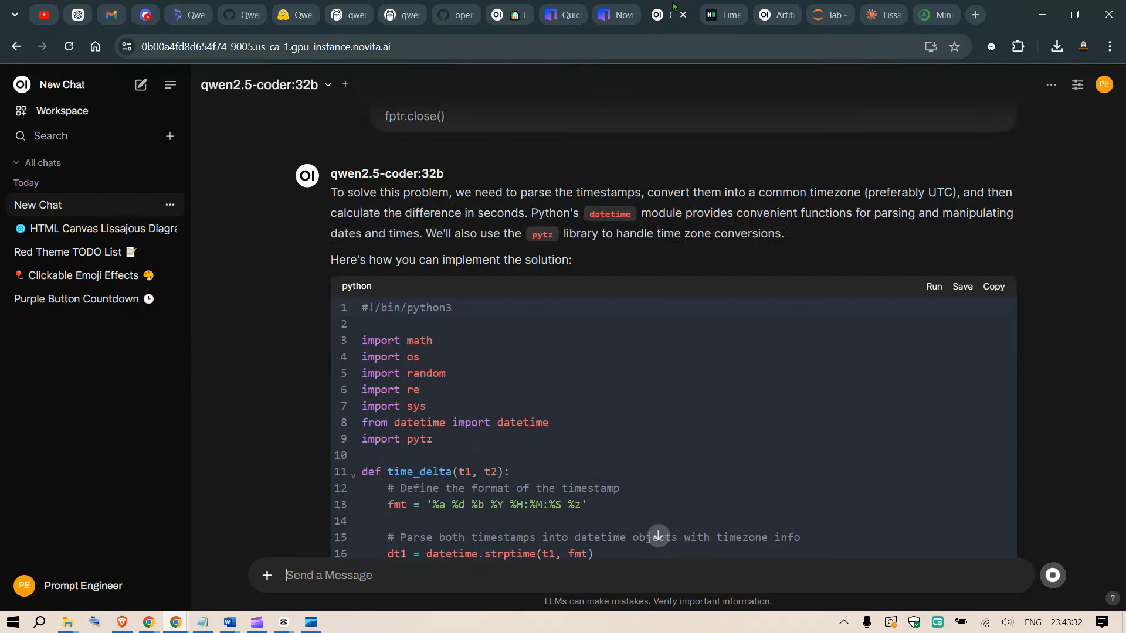
scroll(979, 185, down, 2)
click(864, 259)
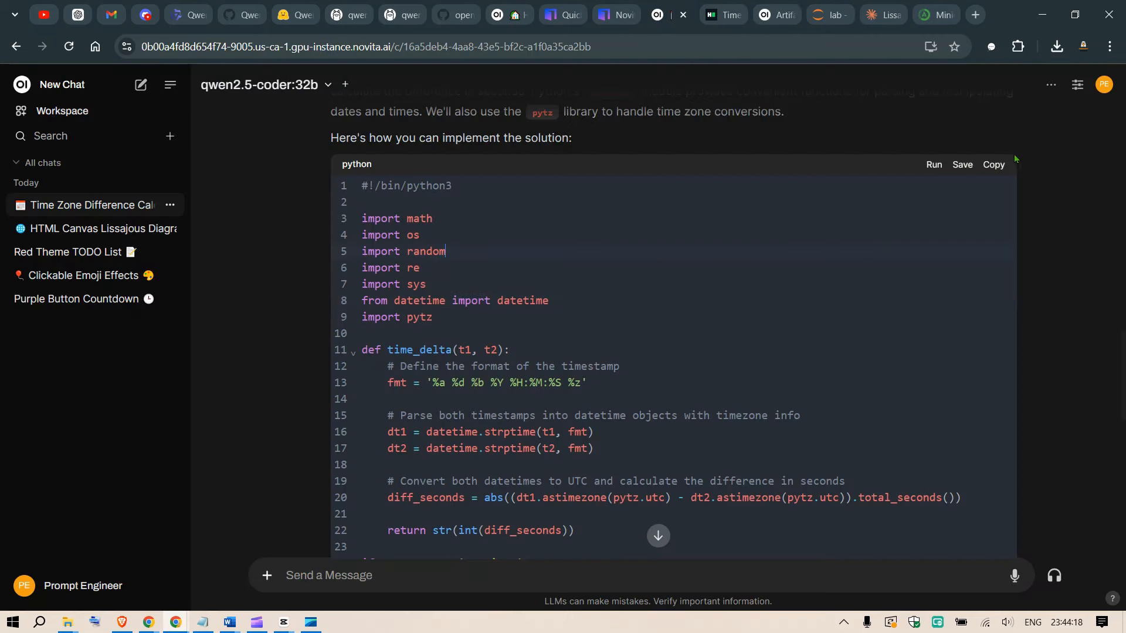
Copy the generated Python solution and replace the Time Delta starter code in HackerRank with it.
click(993, 165)
click(716, 7)
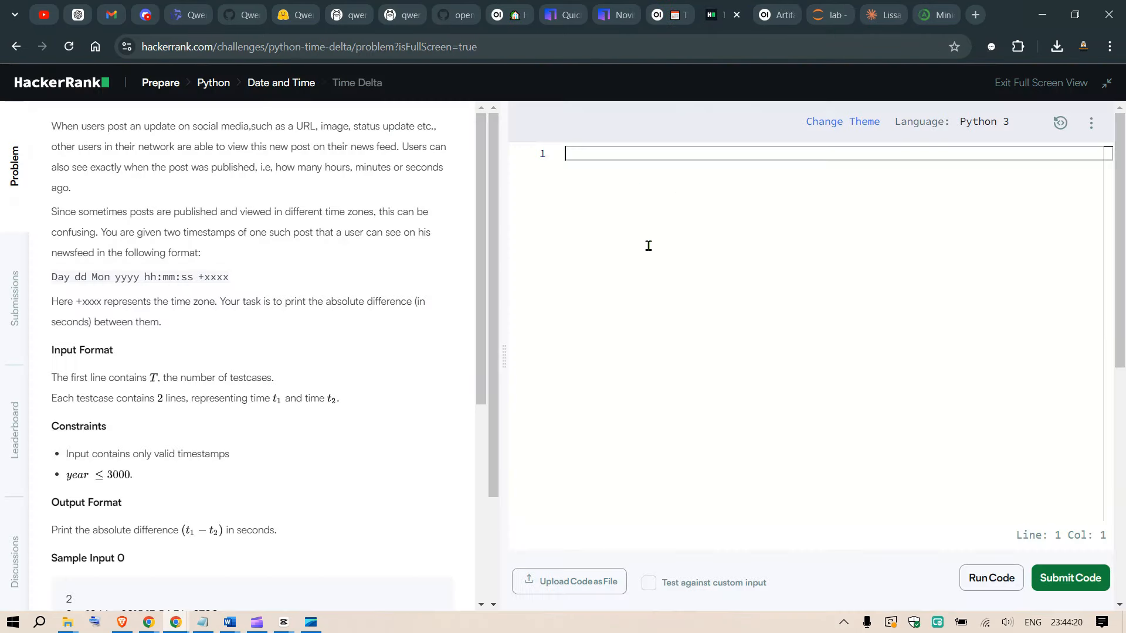
key(ctrl+v)
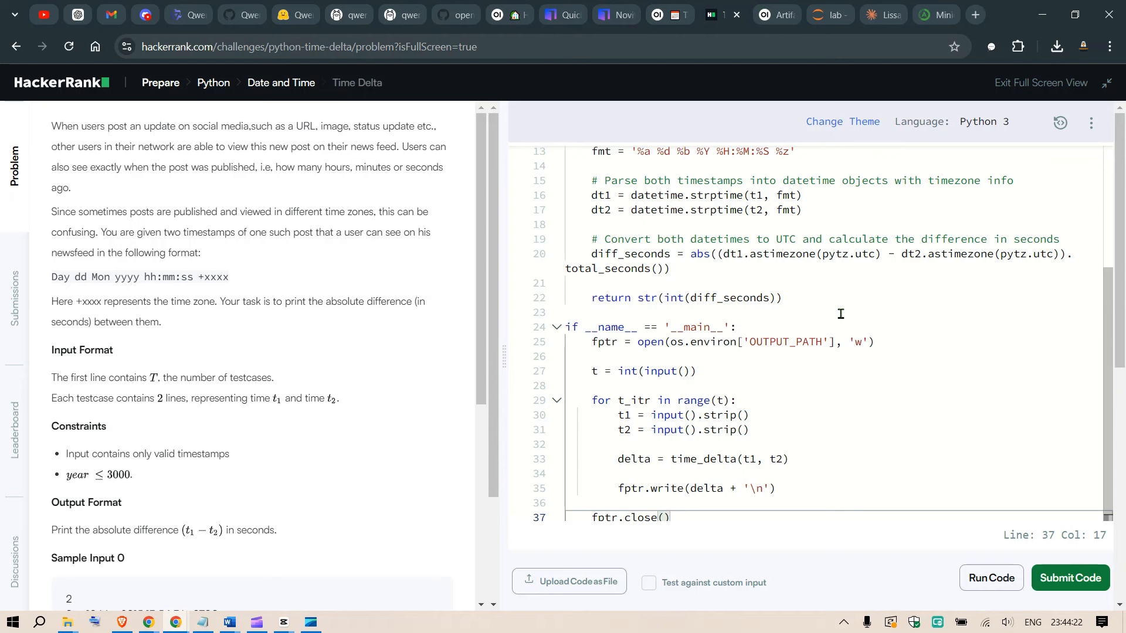
Submit the Time Delta solution and examine the test case results.
click(1066, 578)
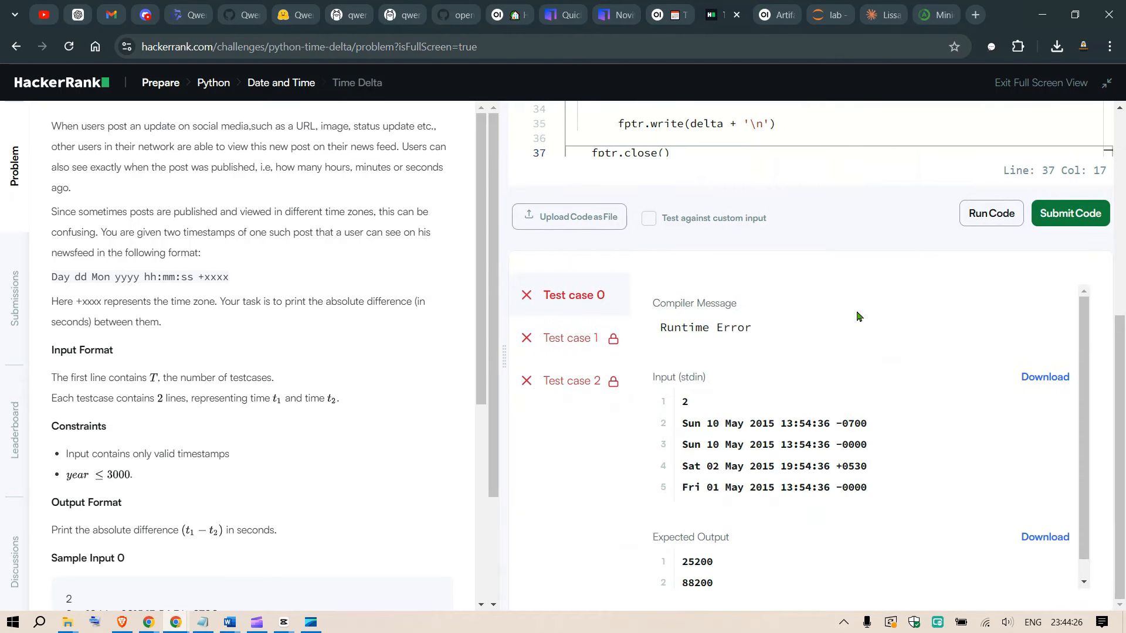
scroll(857, 317, down, 1)
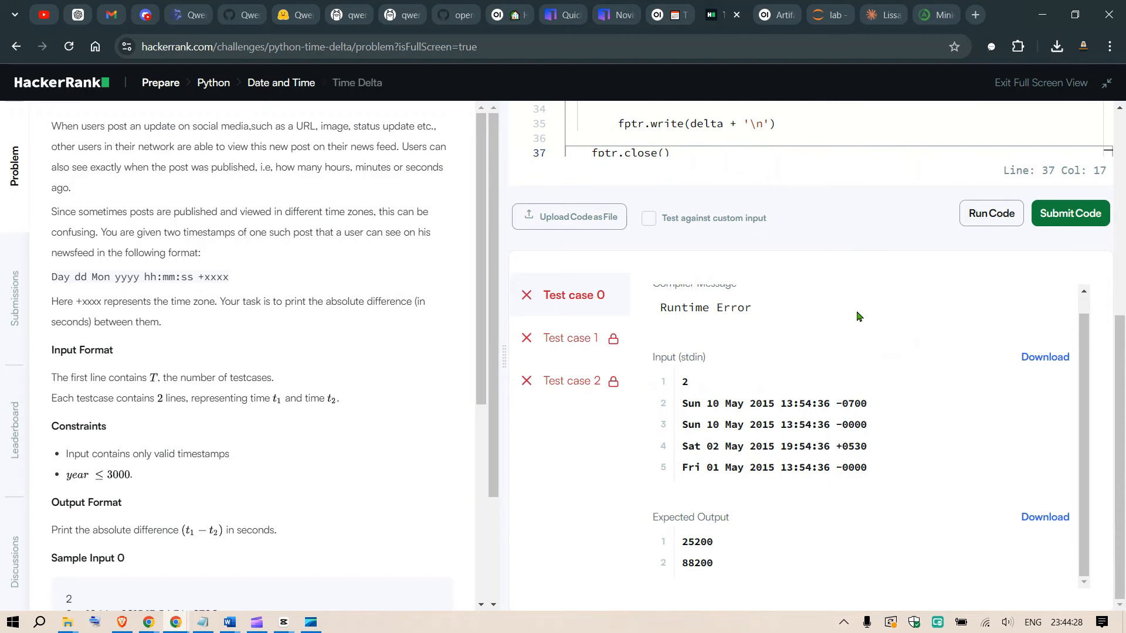
scroll(861, 346, up, 3)
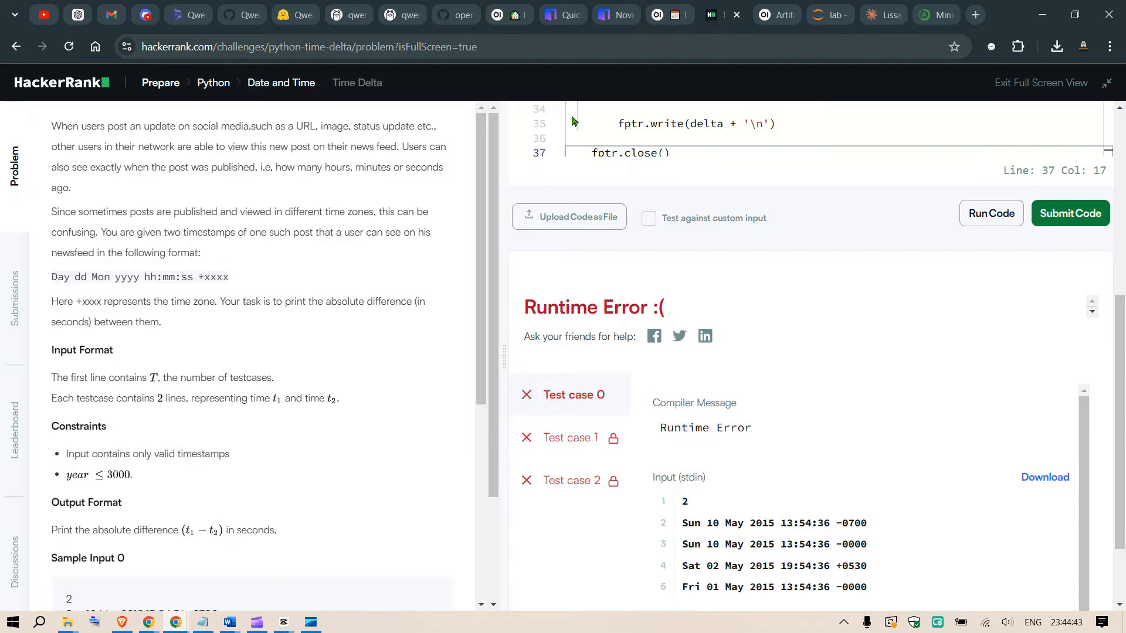
Return to HackerRank's Python challenges, filter by Medium difficulty and open the "No Idea!" challenge.
click(213, 88)
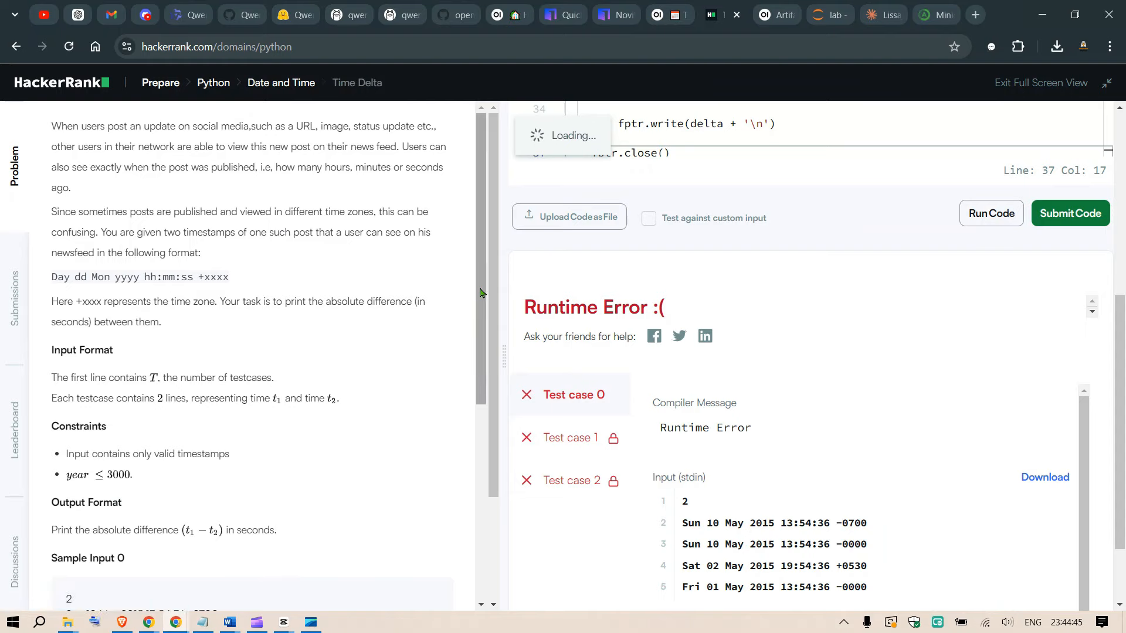
click(850, 546)
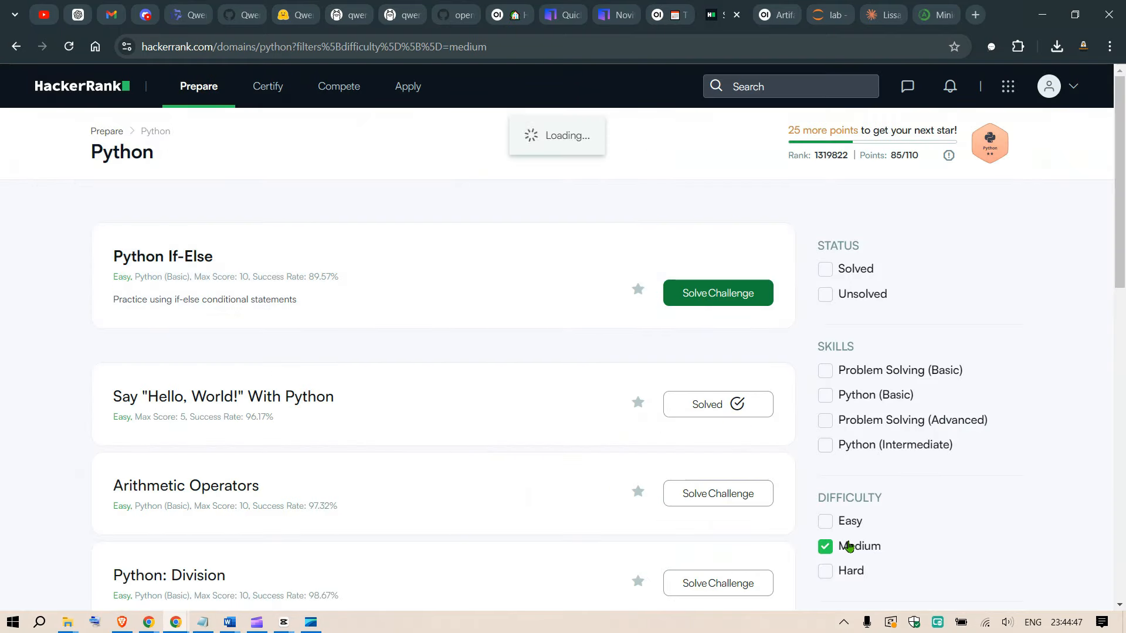
scroll(548, 404, down, 6)
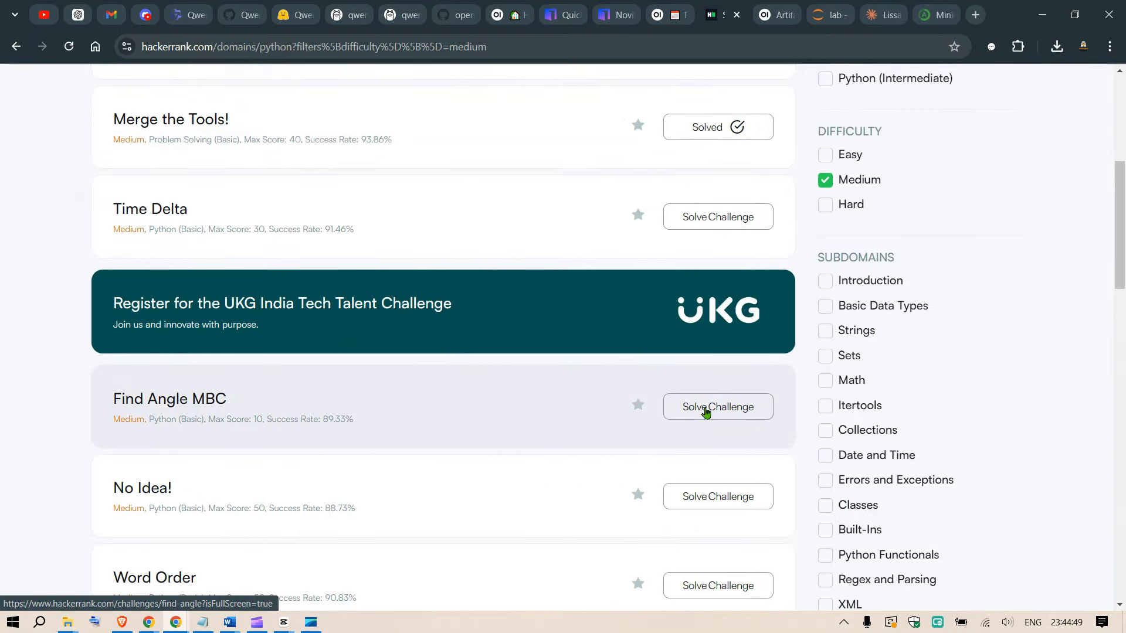
click(718, 494)
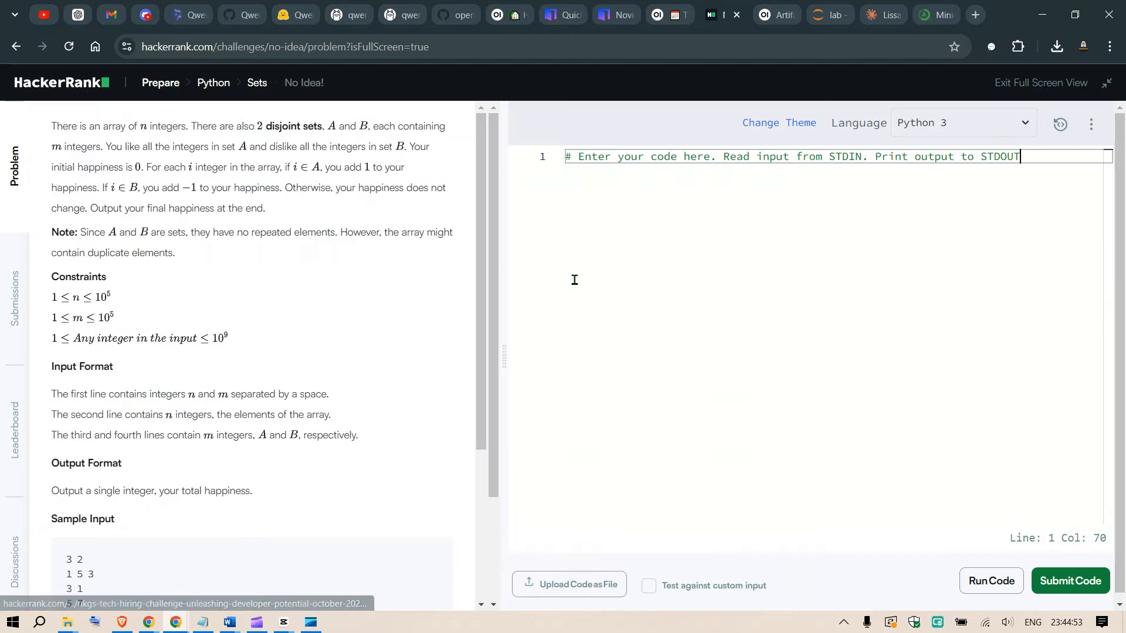
Copy the full "No Idea!" problem statement and paste it below "solve this problem:" in a new qwen2.5-coder:32b chat in Open WebUI.
drag(52, 125, 337, 567)
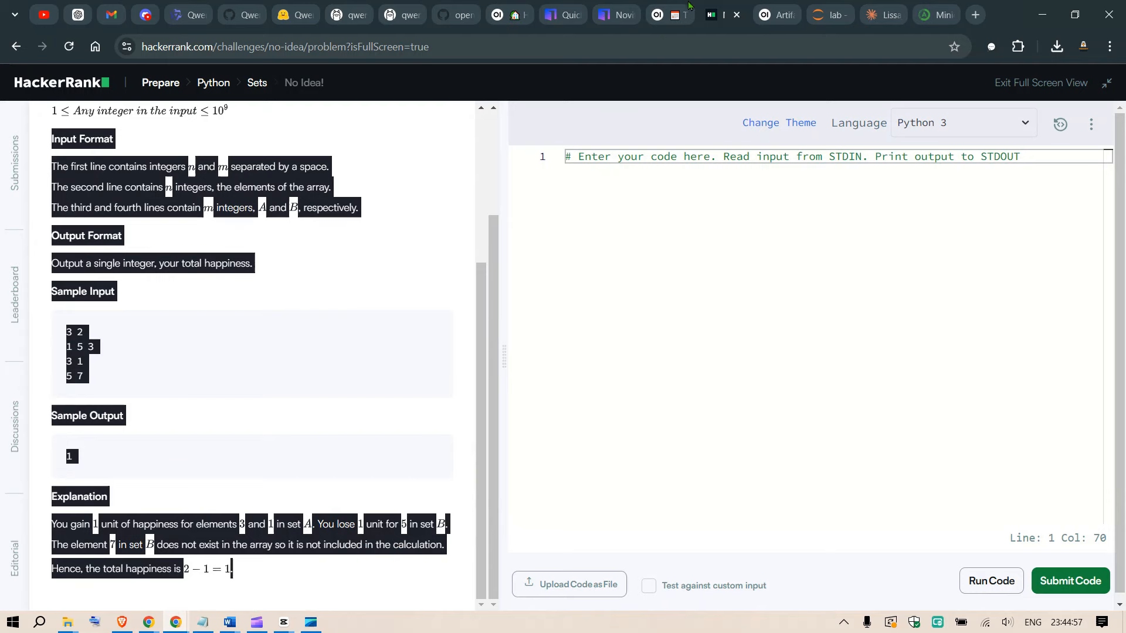
click(760, 7)
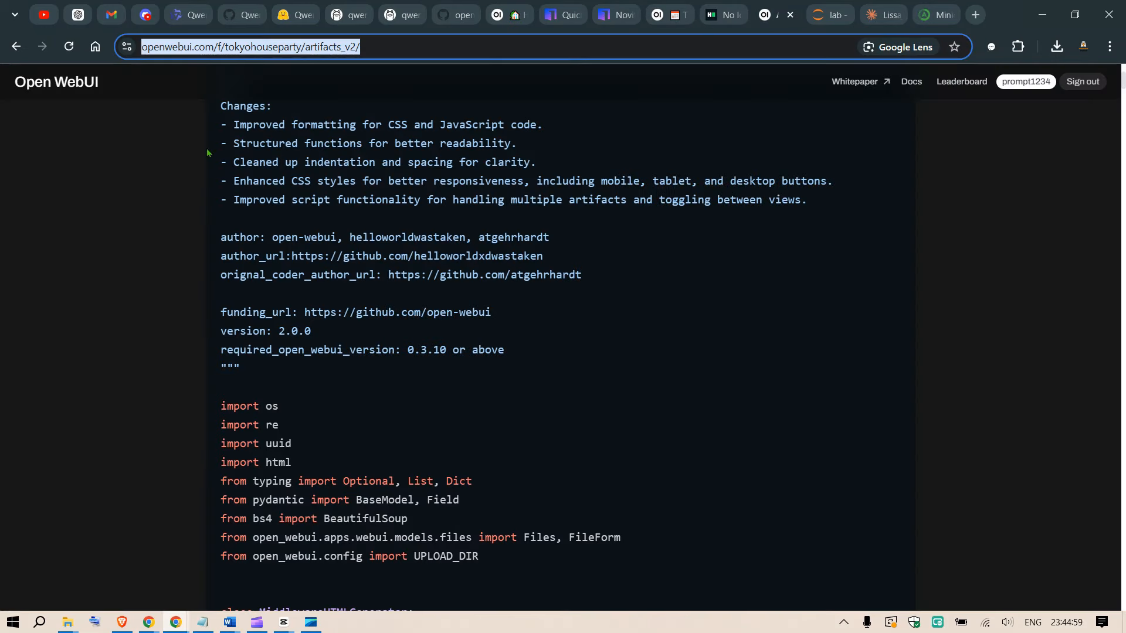
click(671, 7)
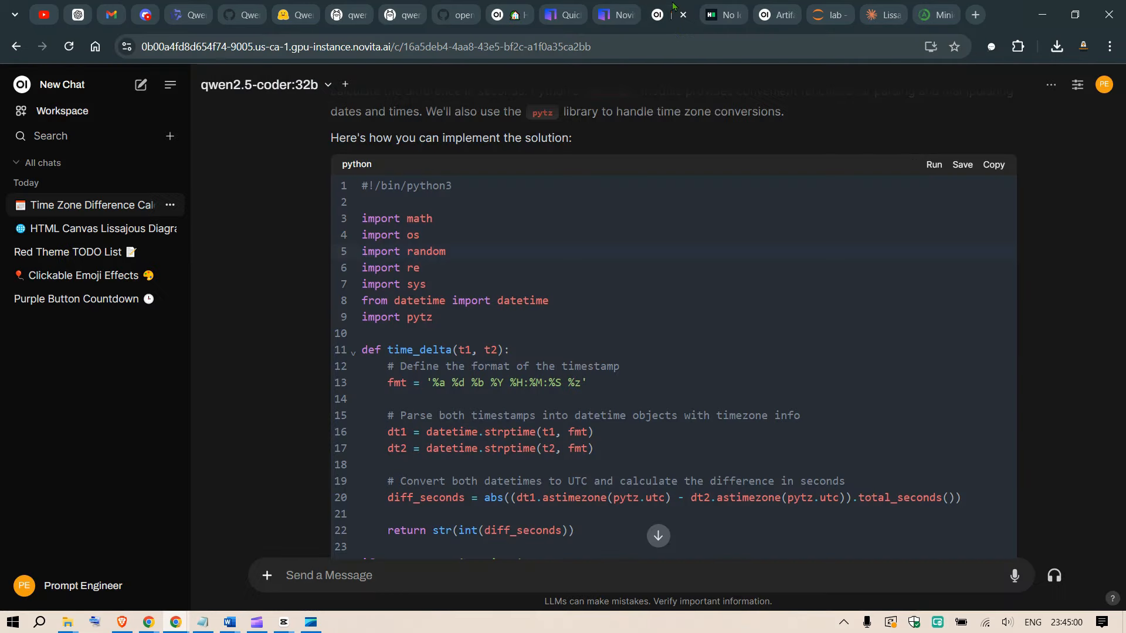
click(70, 83)
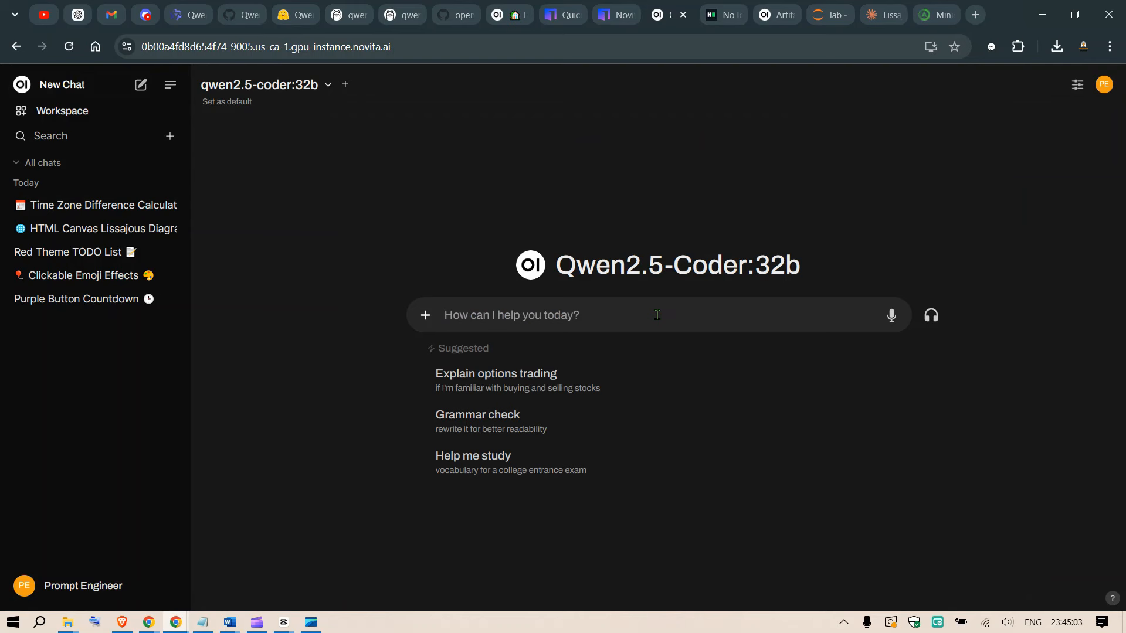
text(solve this problem)
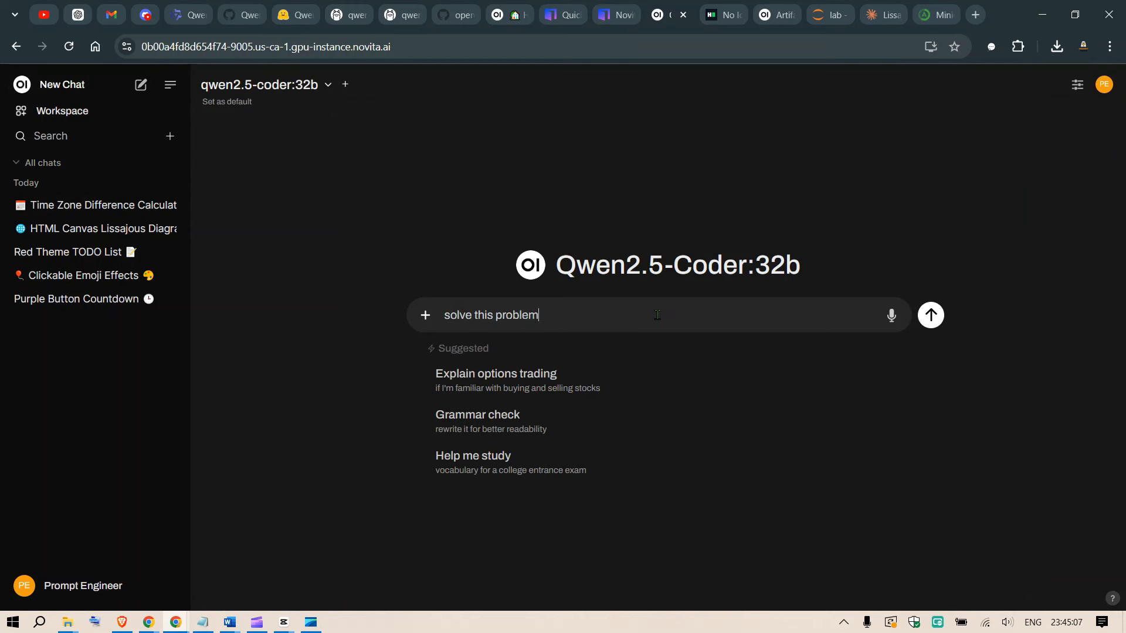
text(:)
key(shift+Return)
key(ctrl+v)
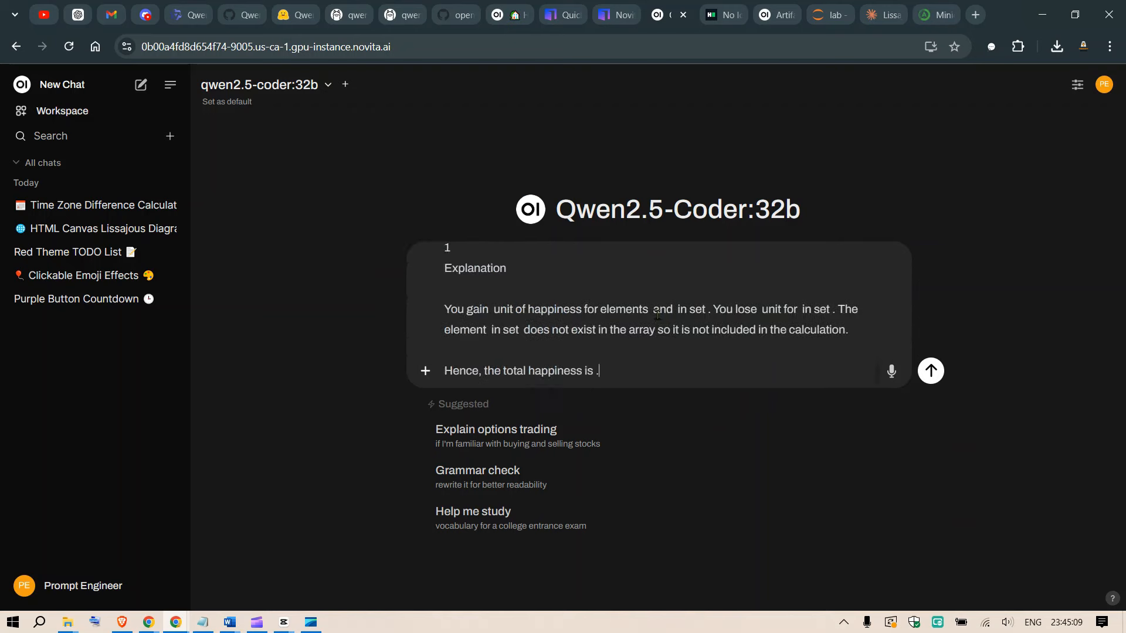
Append HackerRank's starter code comment for "No Idea!" to the end of the Open WebUI prompt and send it.
click(727, 7)
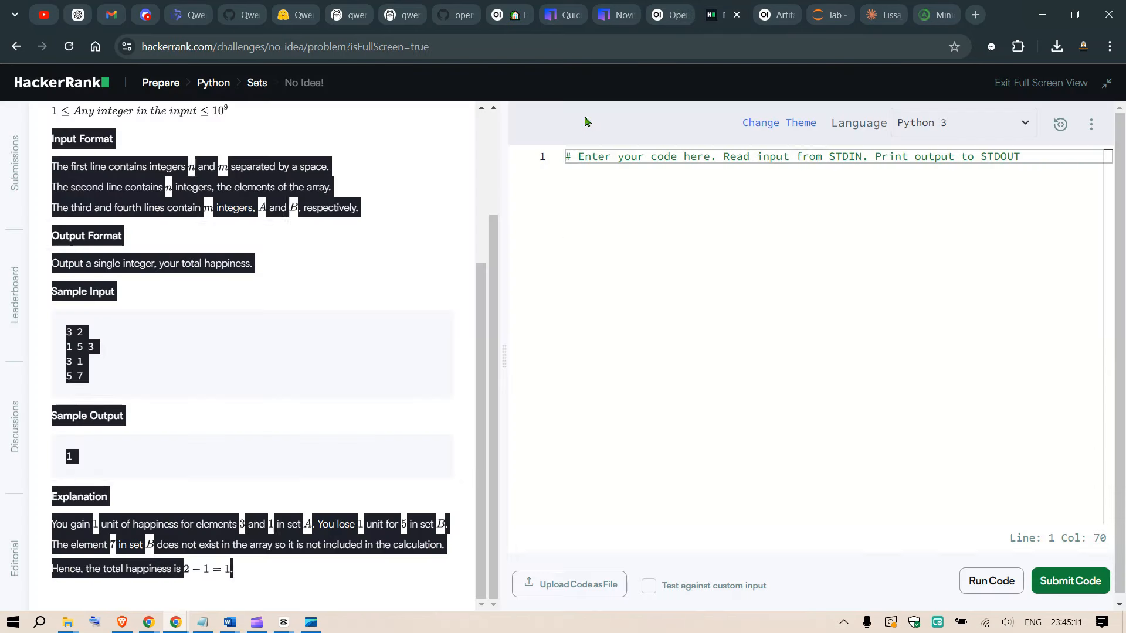
click(672, 179)
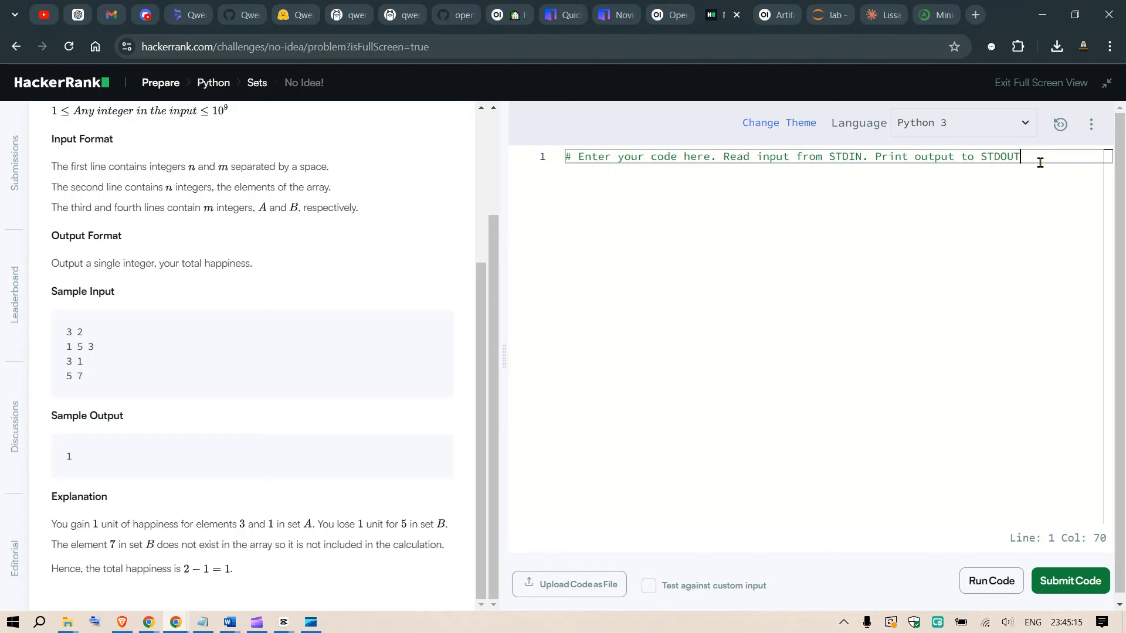
drag(579, 177, 548, 160)
key(ctrl+c)
click(666, 12)
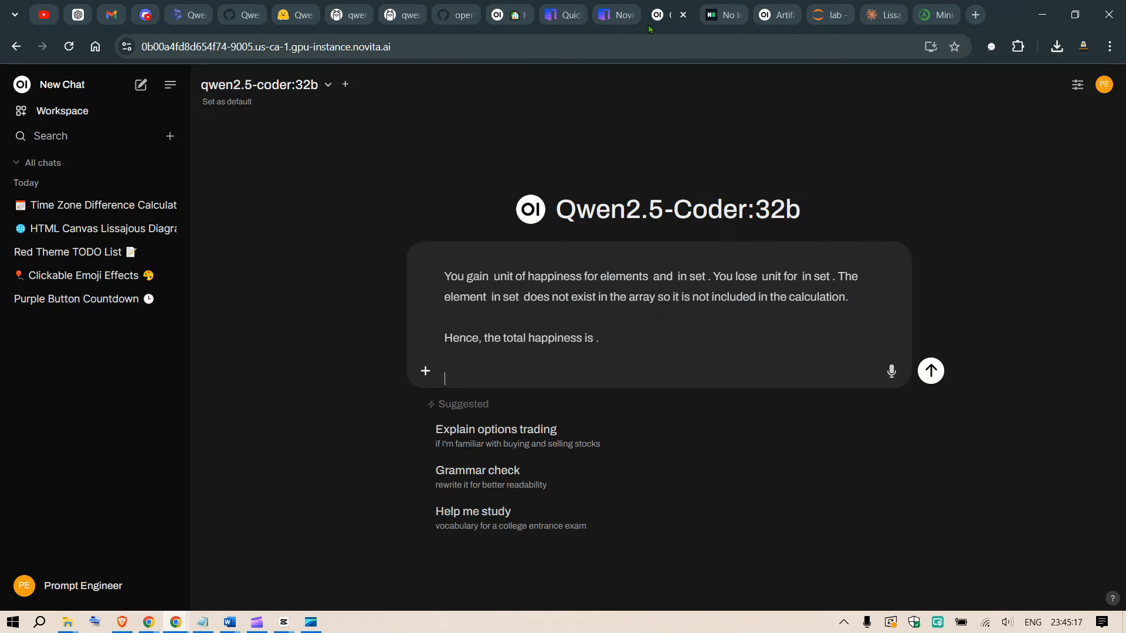
key(ctrl+v)
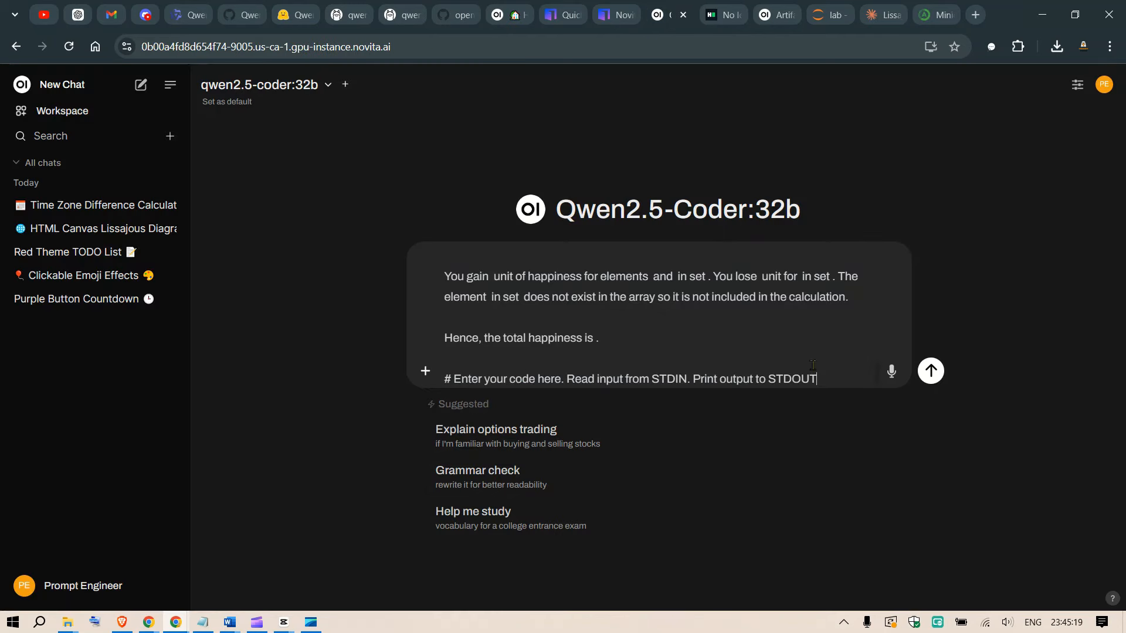
click(930, 373)
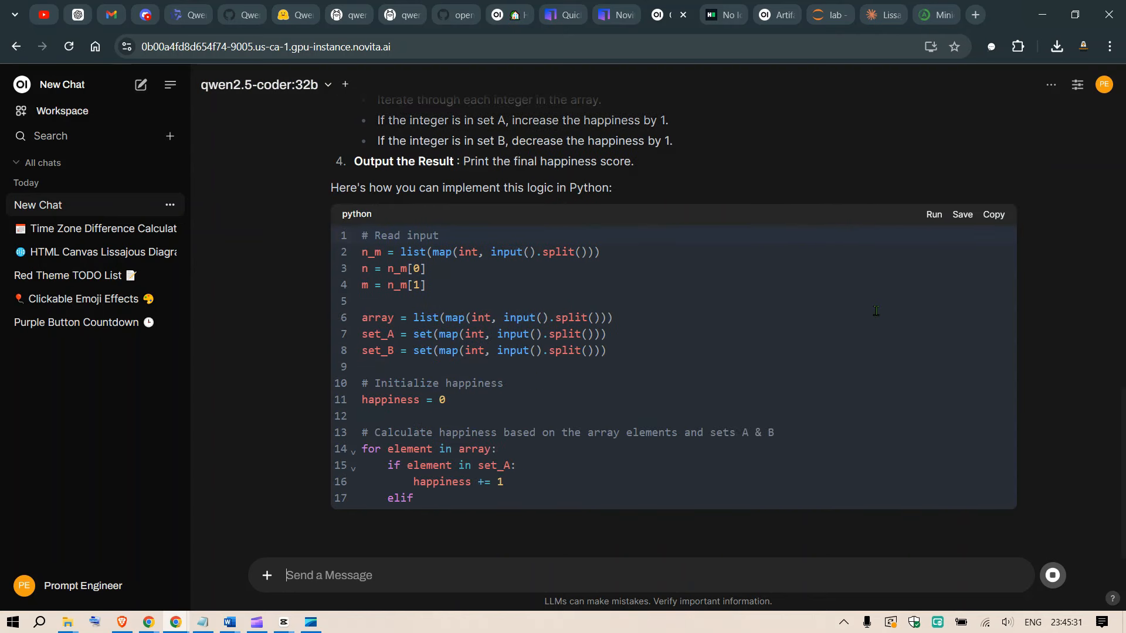
Copy the generated Python happiness solution and replace the "No Idea!" starter code in HackerRank with it.
scroll(884, 290, up, 2)
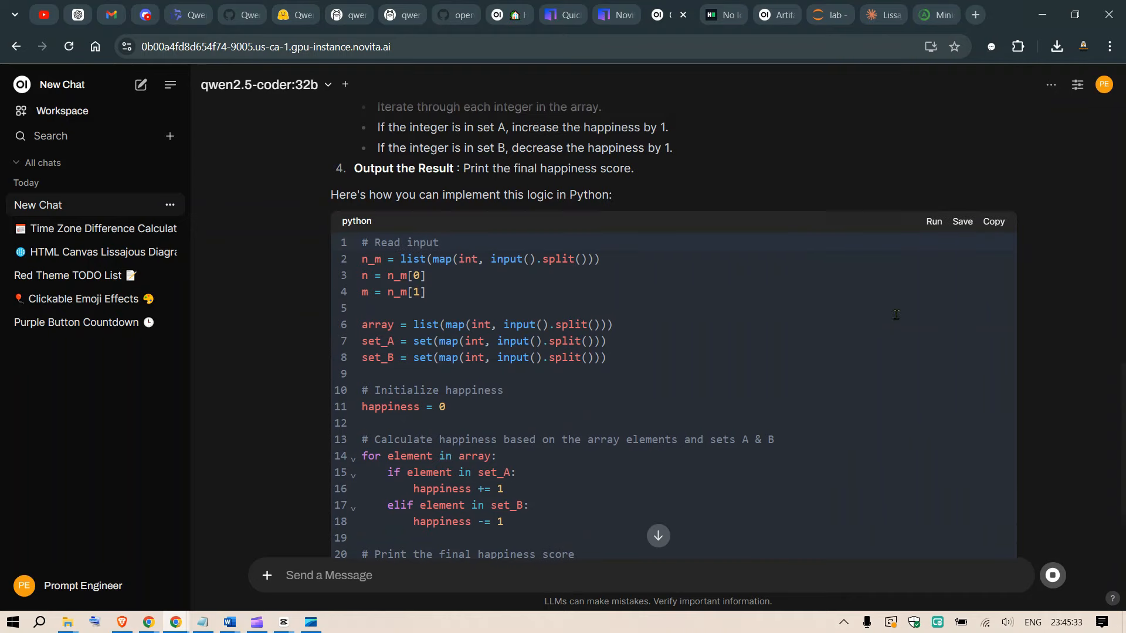
click(994, 223)
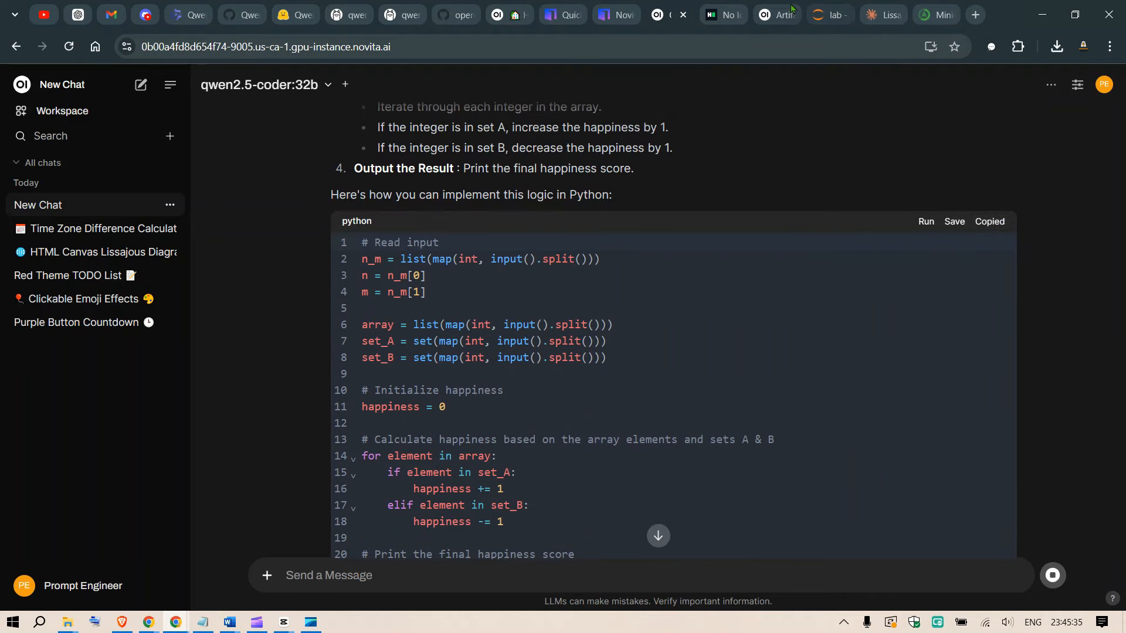
click(773, 8)
click(720, 6)
click(652, 226)
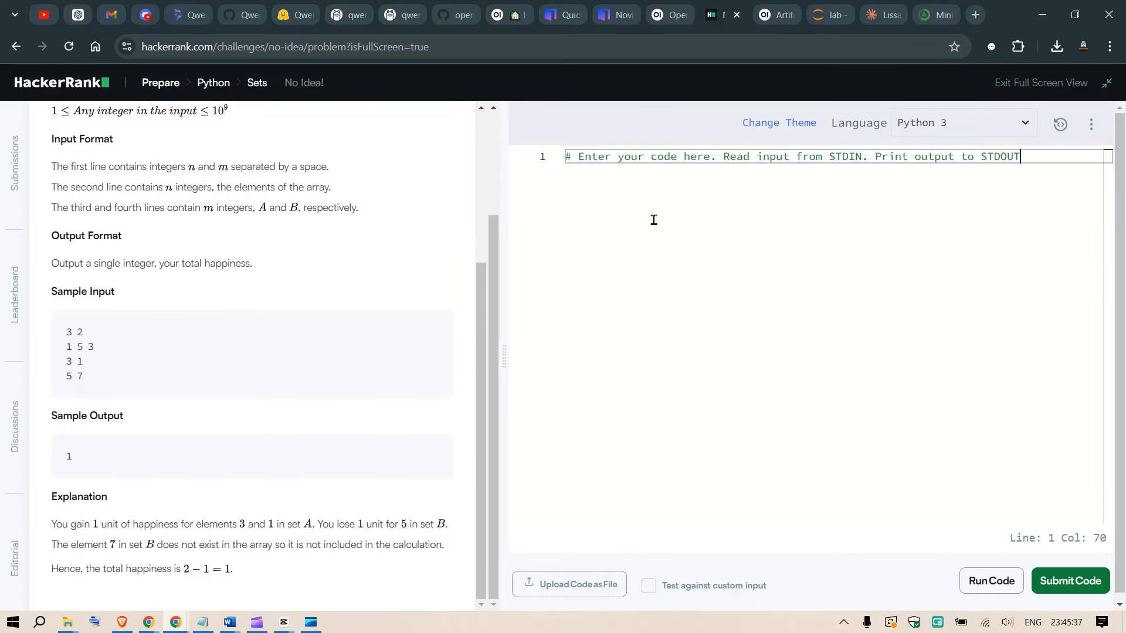
key(ctrl+a)
key(ctrl+v)
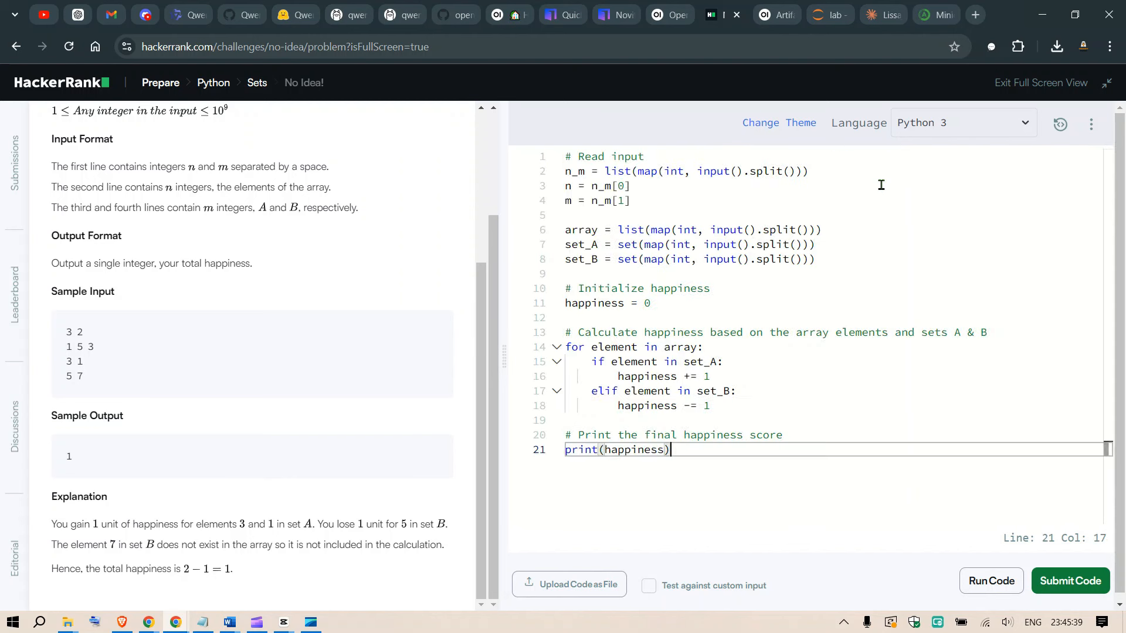
Submit the "No Idea!" solution and examine the test case results.
click(1062, 592)
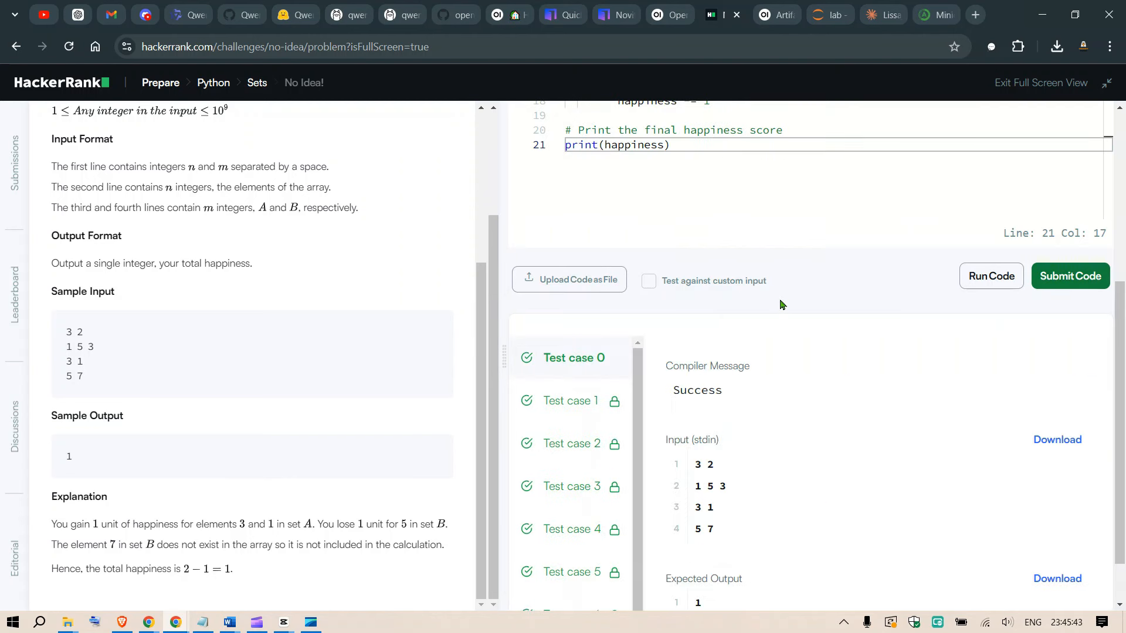
scroll(703, 423, down, 1)
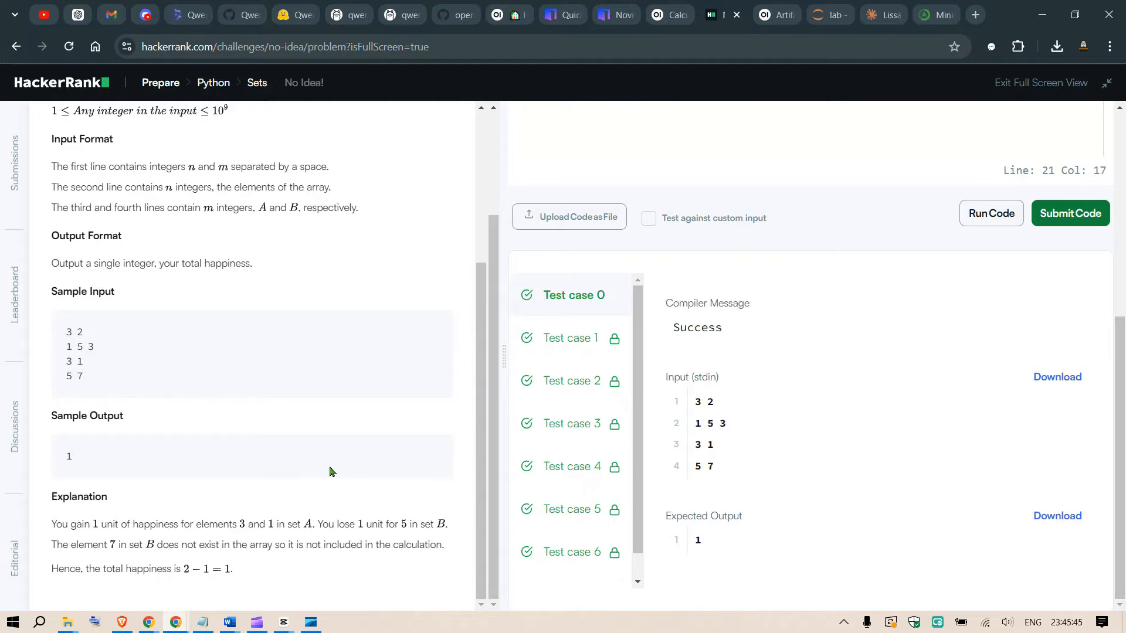
scroll(331, 471, up, 4)
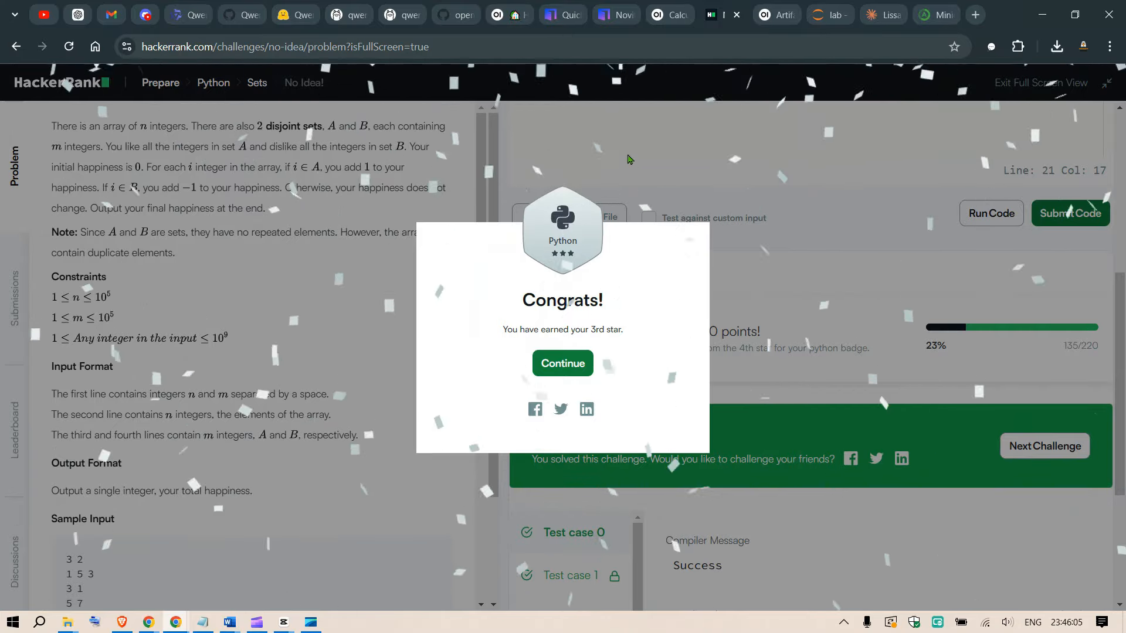
Review the generated solution, Ollama's qwen2.5-coder page, Open WebUI's installation README, Novita AI's connection options, the HackerRank result and the Artifacts V2 function page.
click(665, 16)
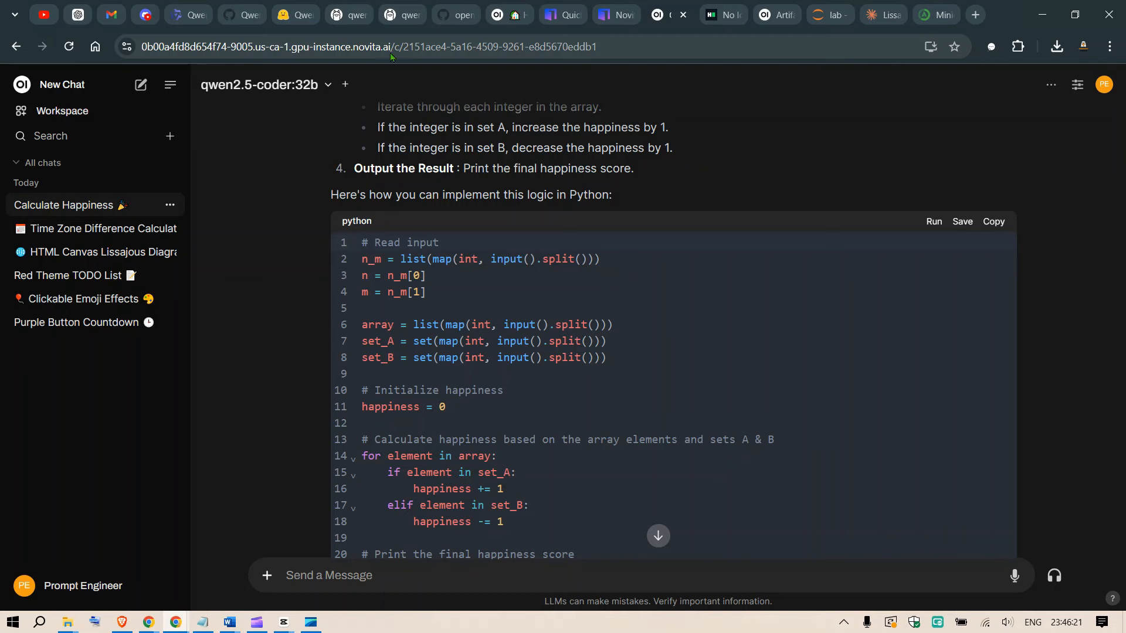
click(365, 7)
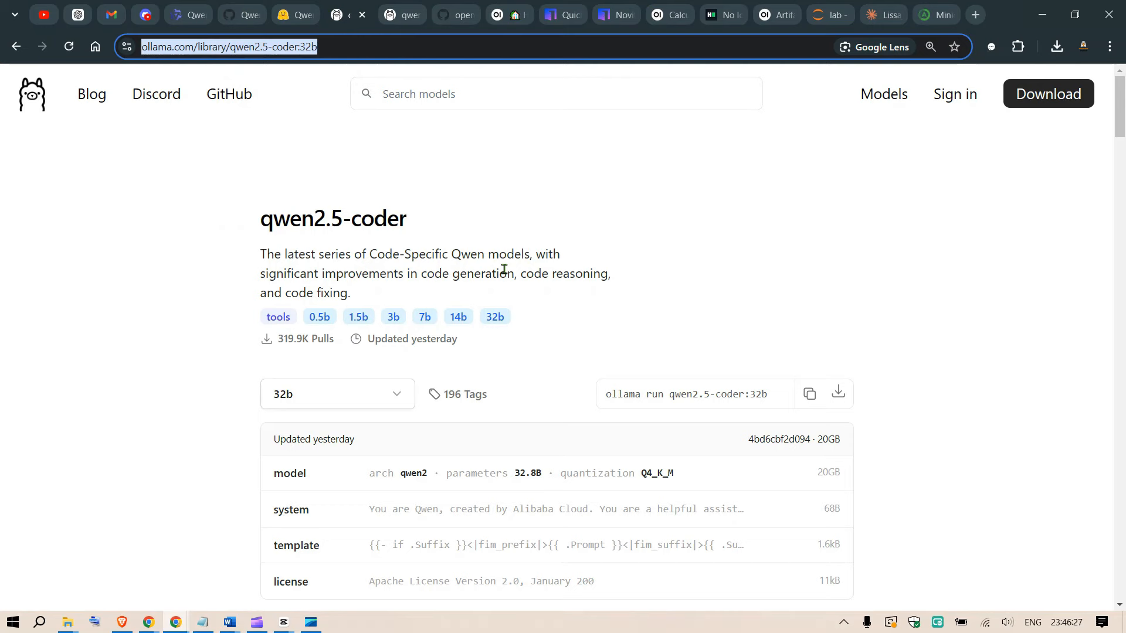
click(458, 7)
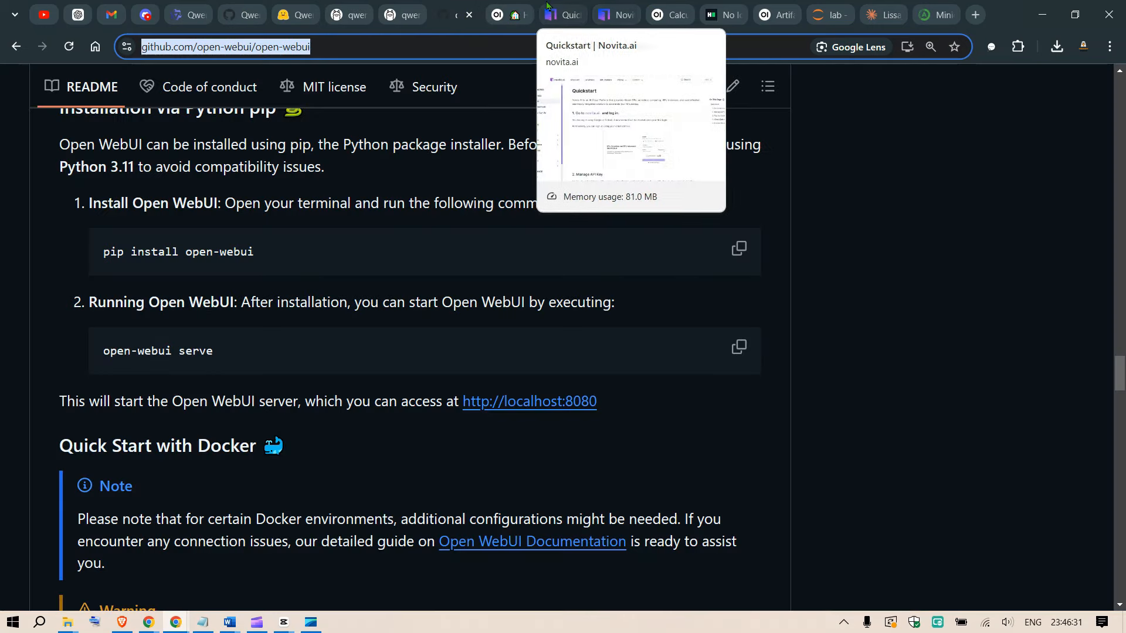
click(614, 5)
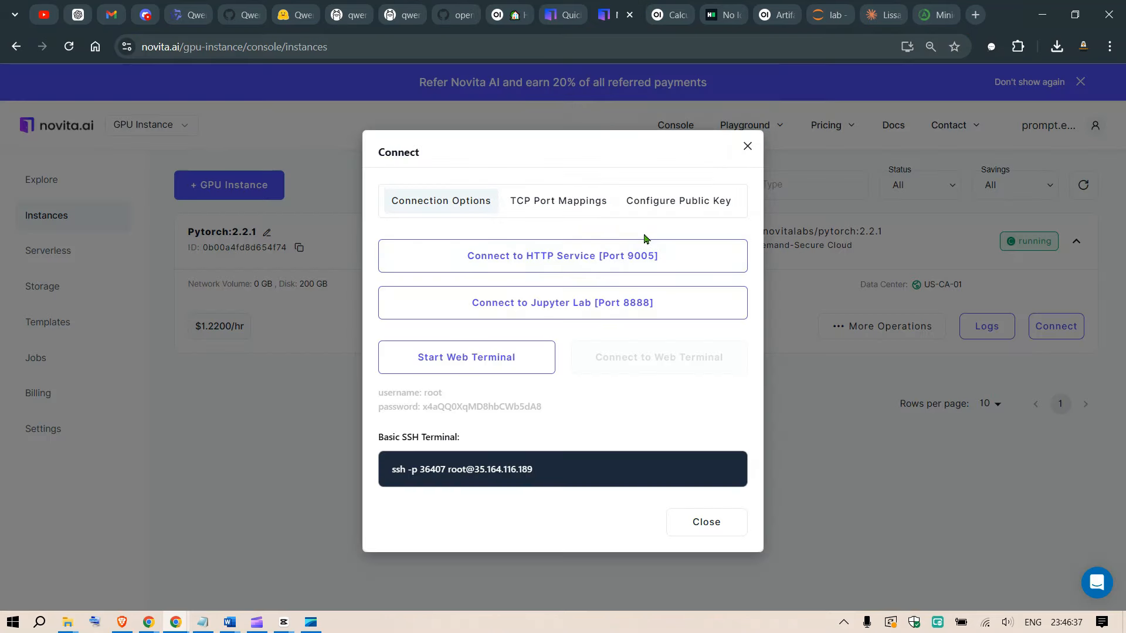
click(727, 8)
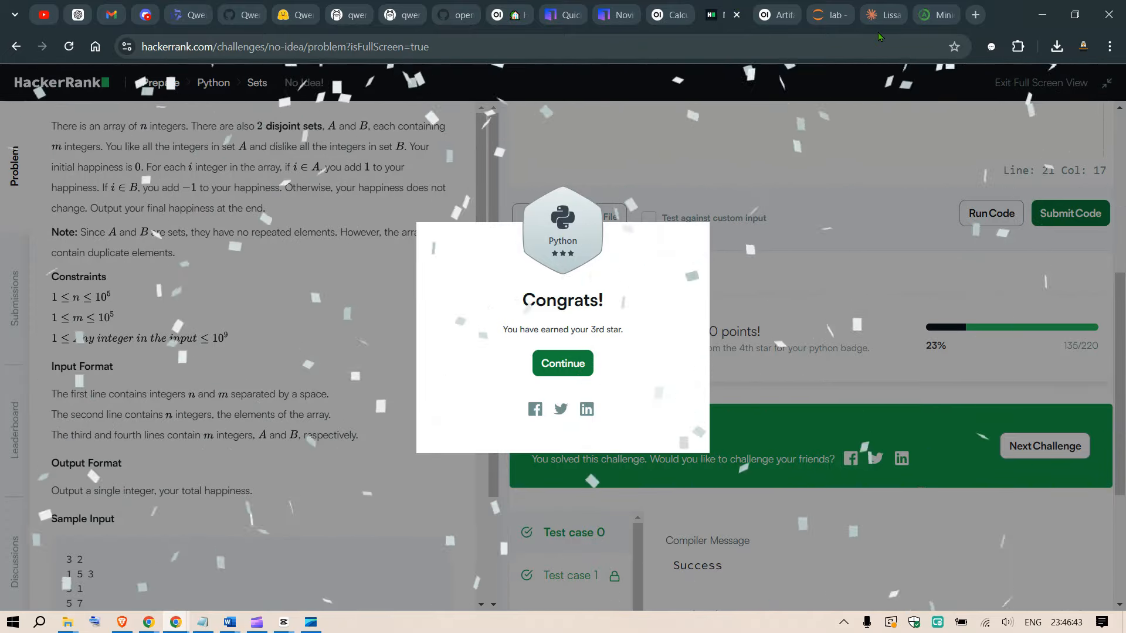
click(939, 13)
click(776, 6)
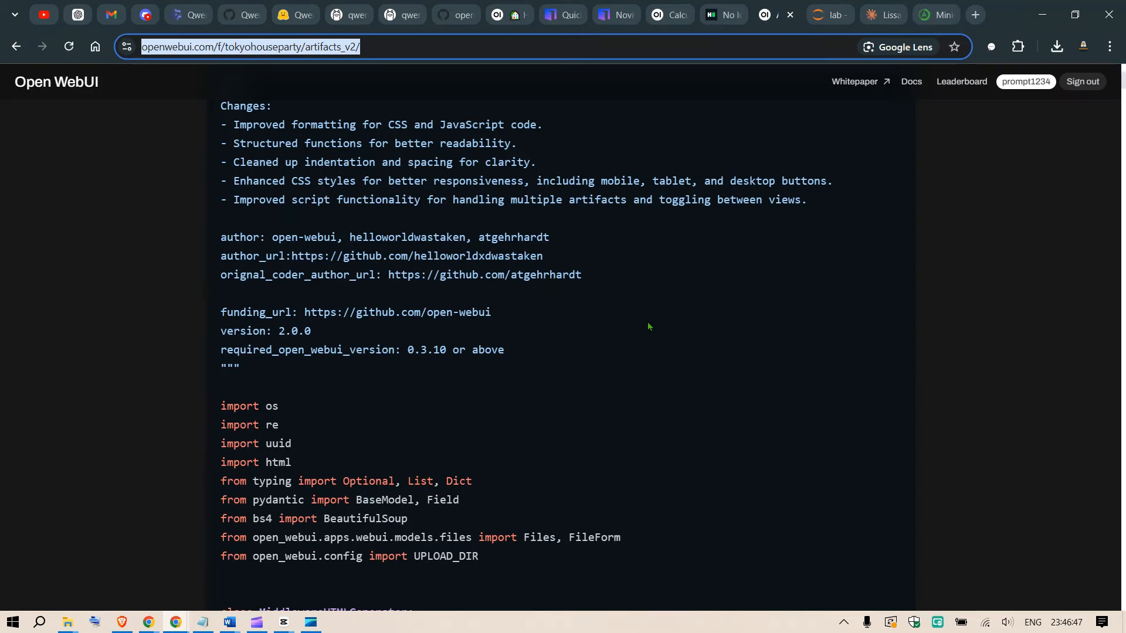
scroll(652, 302, up, 2)
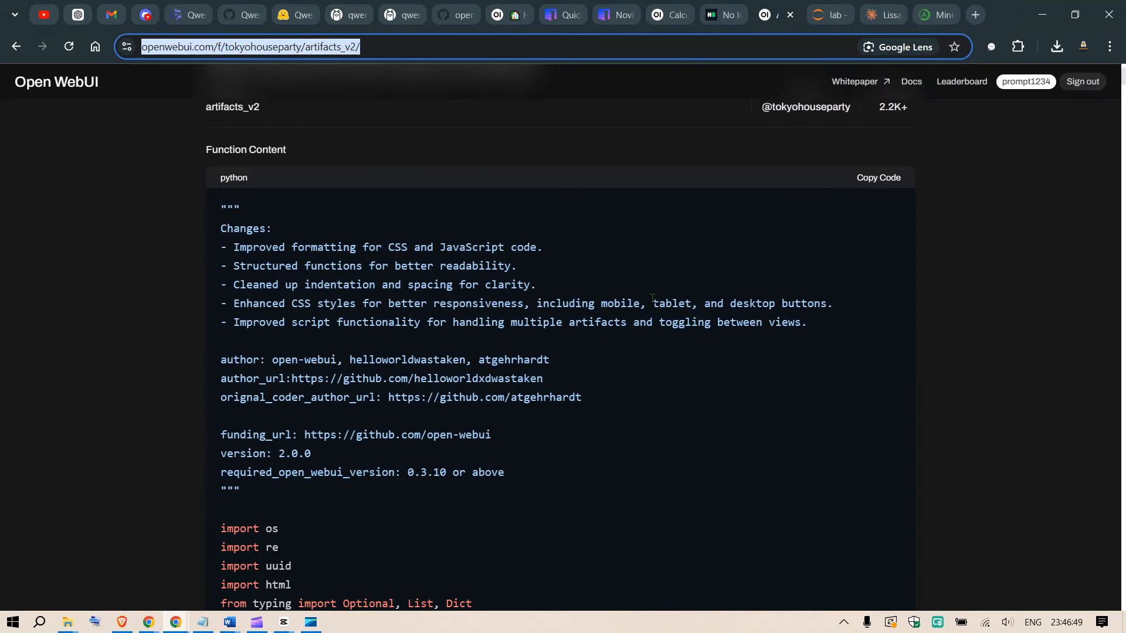